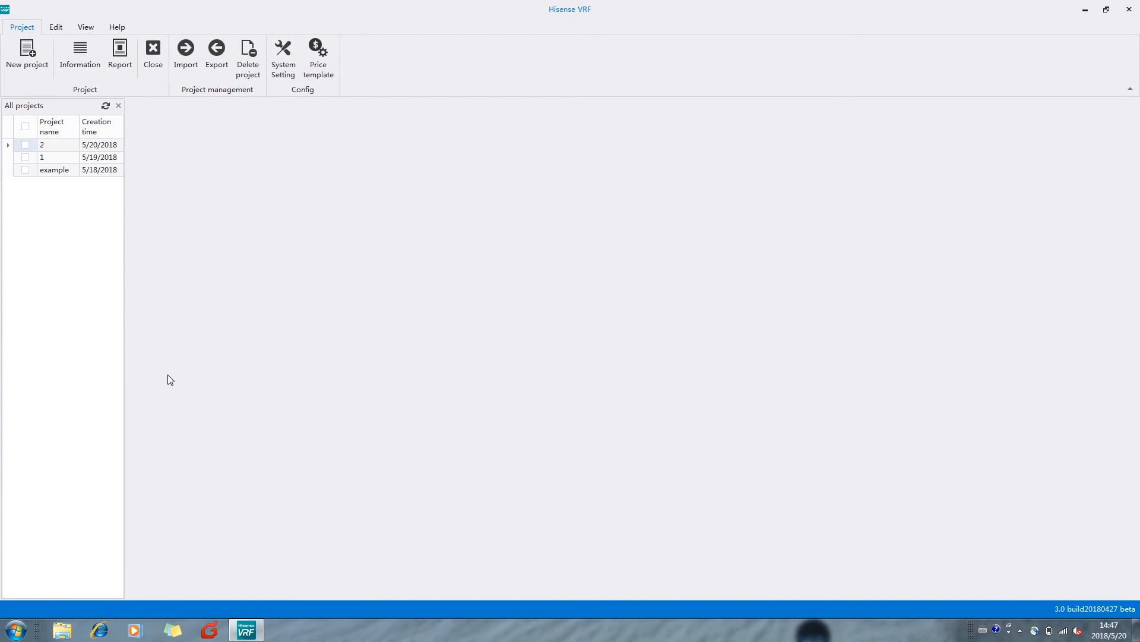
Step: Open the system configuration and look through its project, unit and other settings
left_click(283, 57)
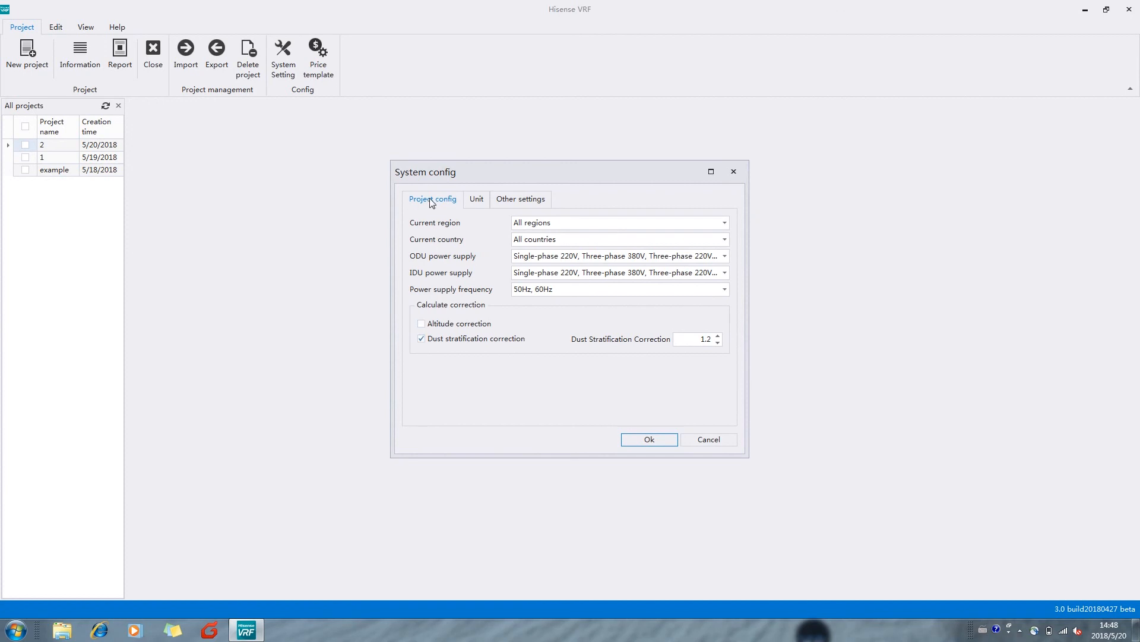
left_click(478, 201)
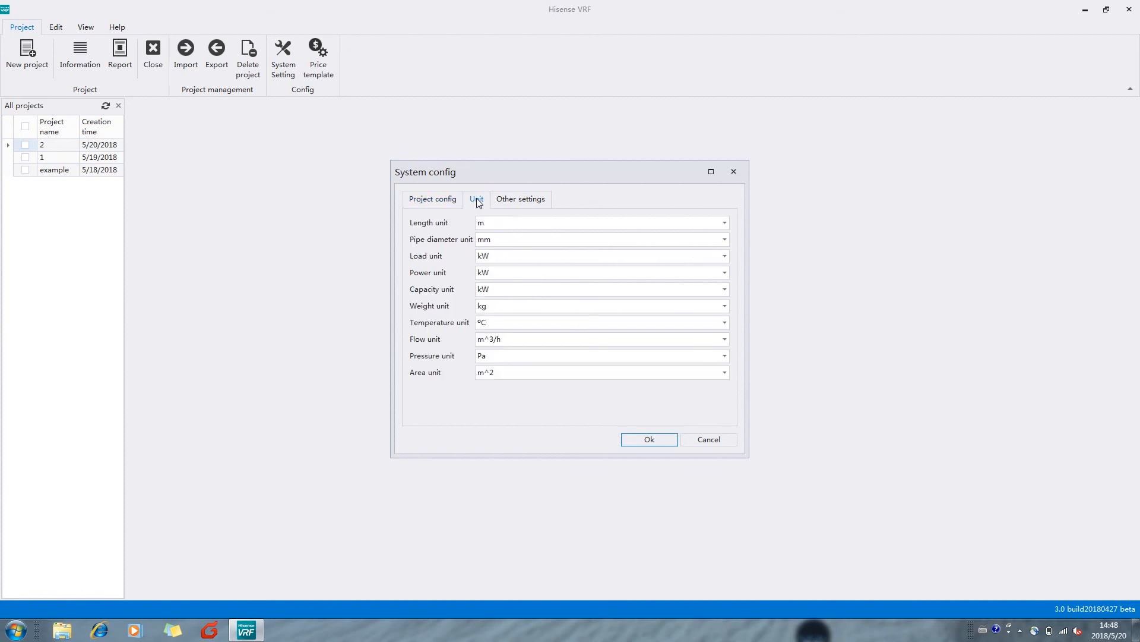
left_click(527, 199)
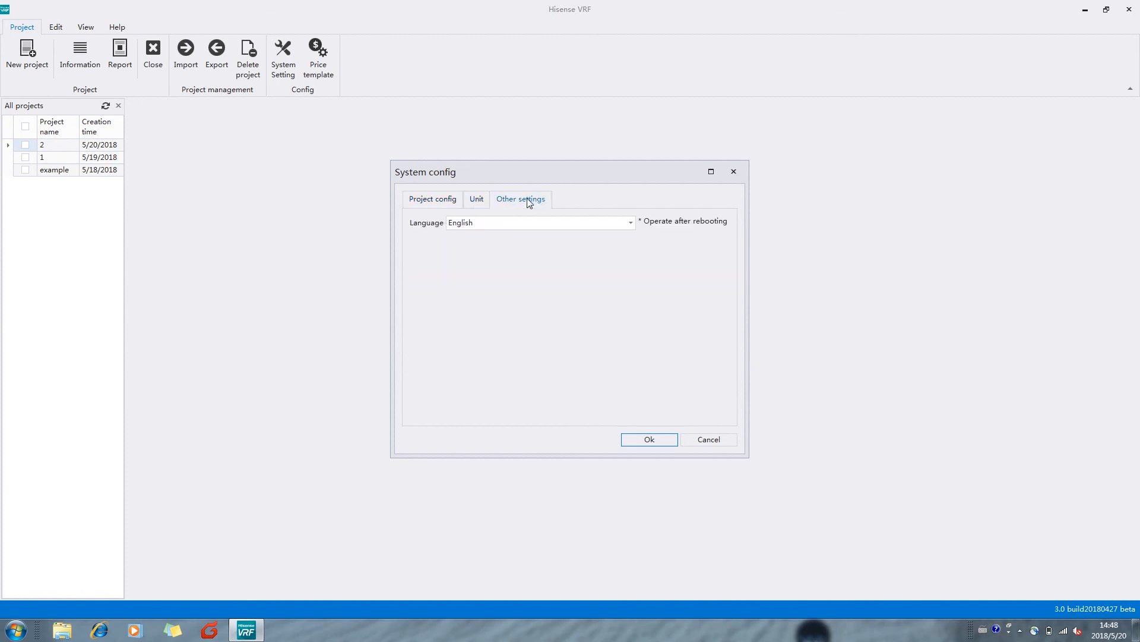
left_click(423, 203)
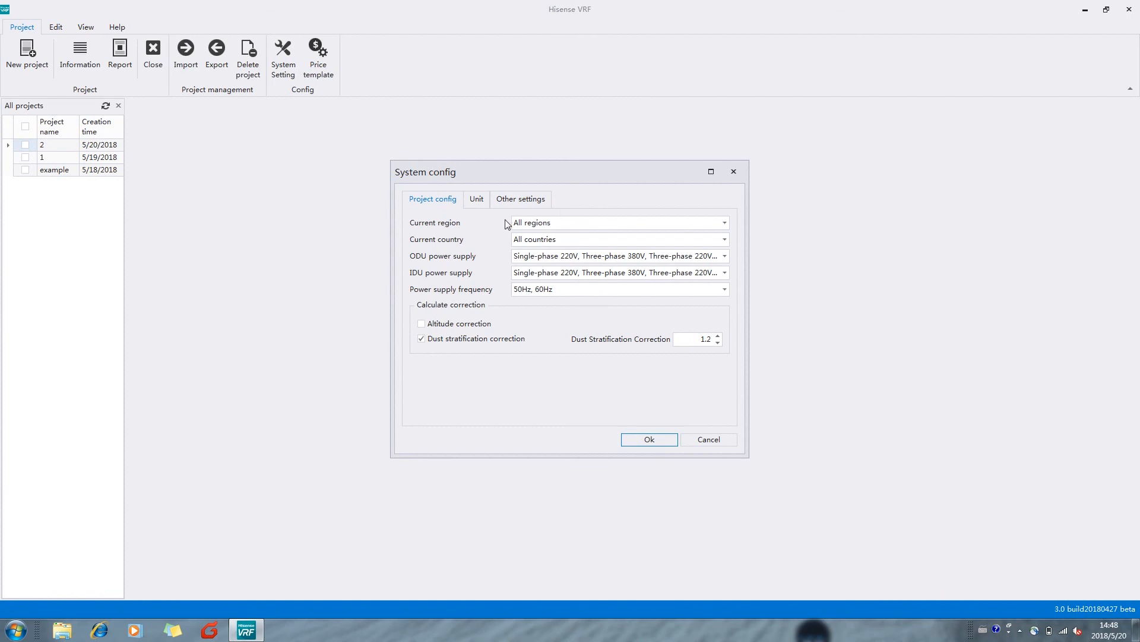
Step: Browse the regions available for the current region in the project configuration
left_click(724, 223)
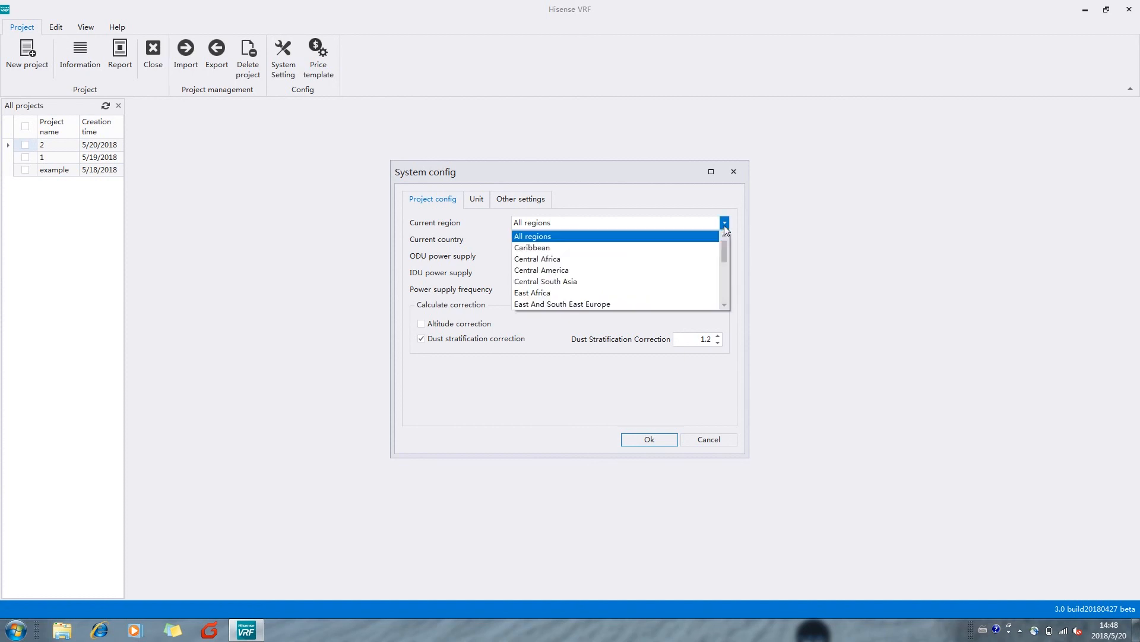
scroll(604, 268, "down", 3)
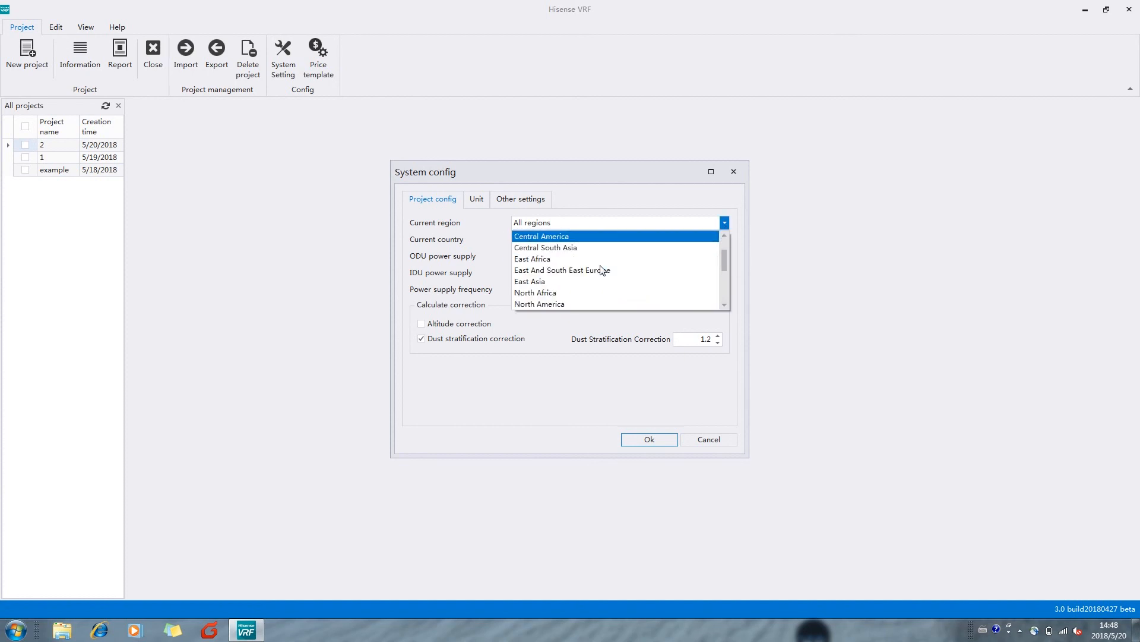
scroll(602, 271, "down", 1)
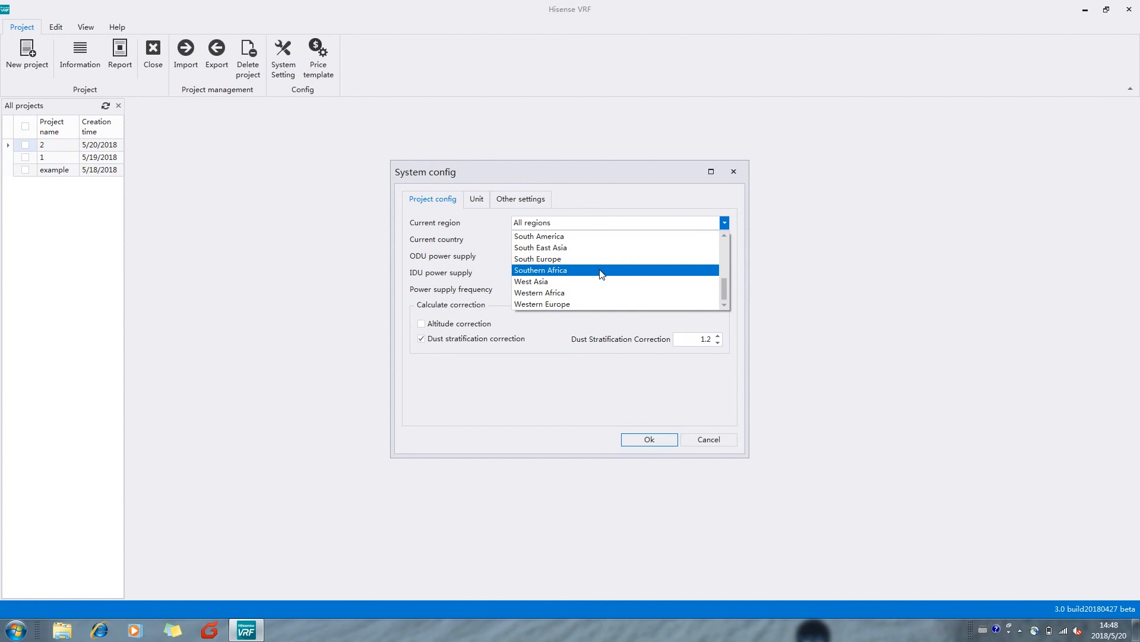
scroll(603, 275, "up", 3)
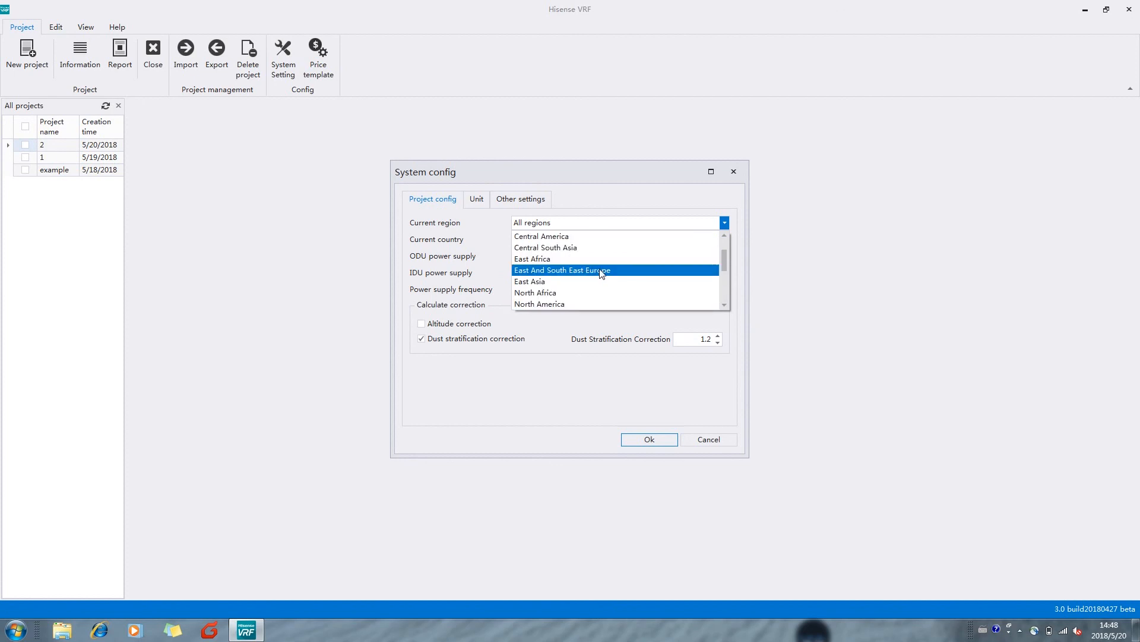
scroll(601, 273, "up", 1)
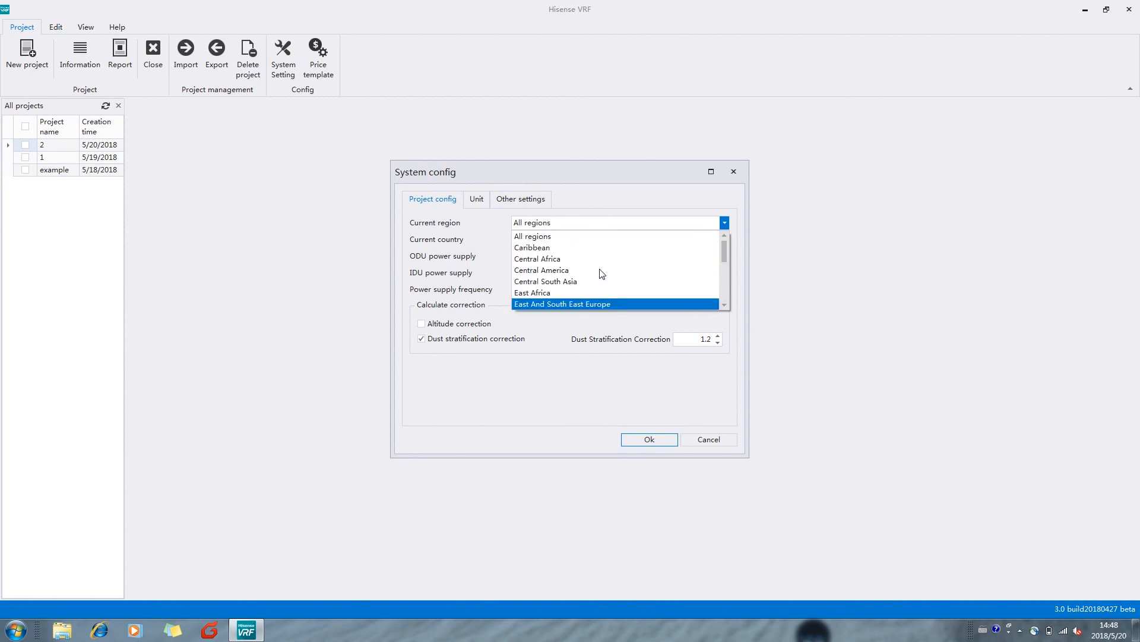
left_click(472, 242)
Step: Browse the countries available for the current country in the project configuration
left_click(556, 239)
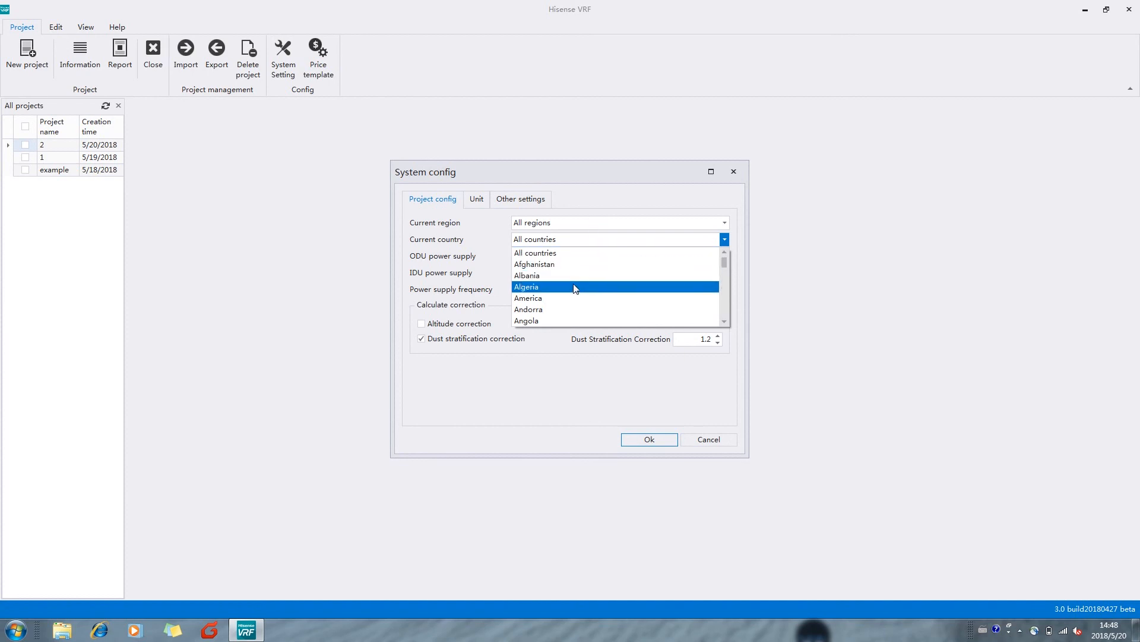
scroll(575, 289, "down", 3)
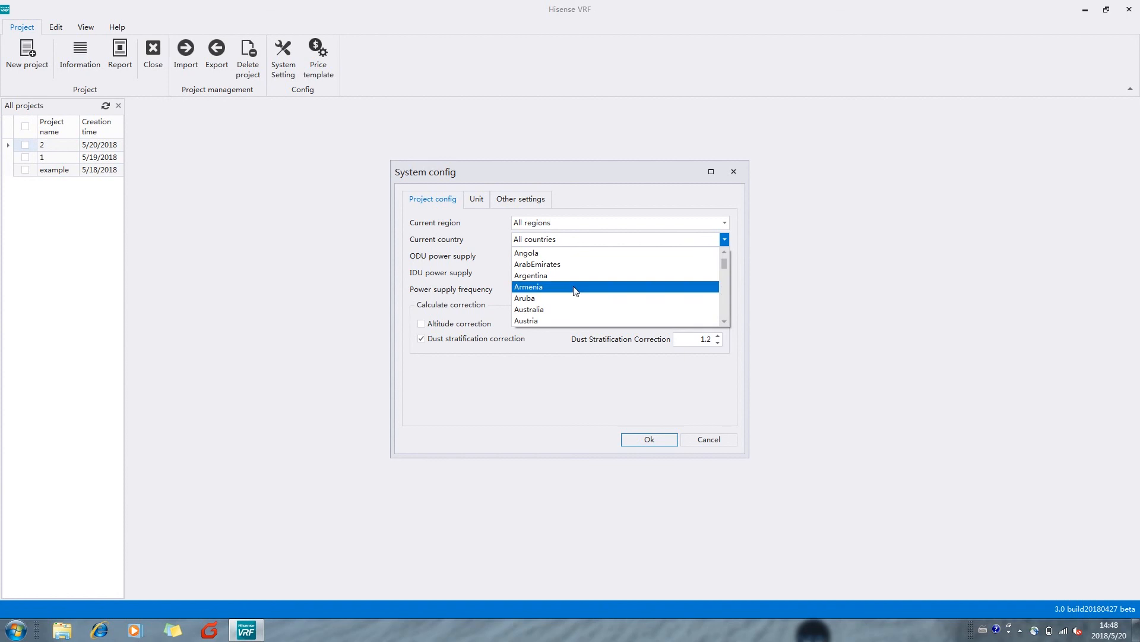
scroll(575, 290, "down", 2)
scroll(576, 291, "down", 1)
scroll(575, 291, "down", 4)
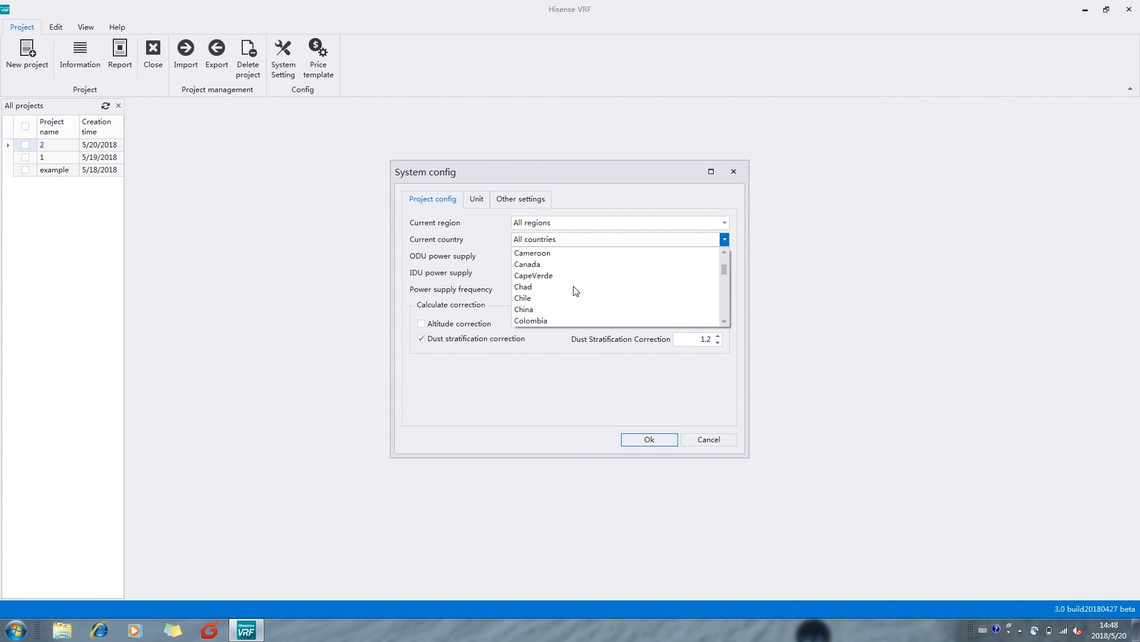
scroll(576, 291, "down", 4)
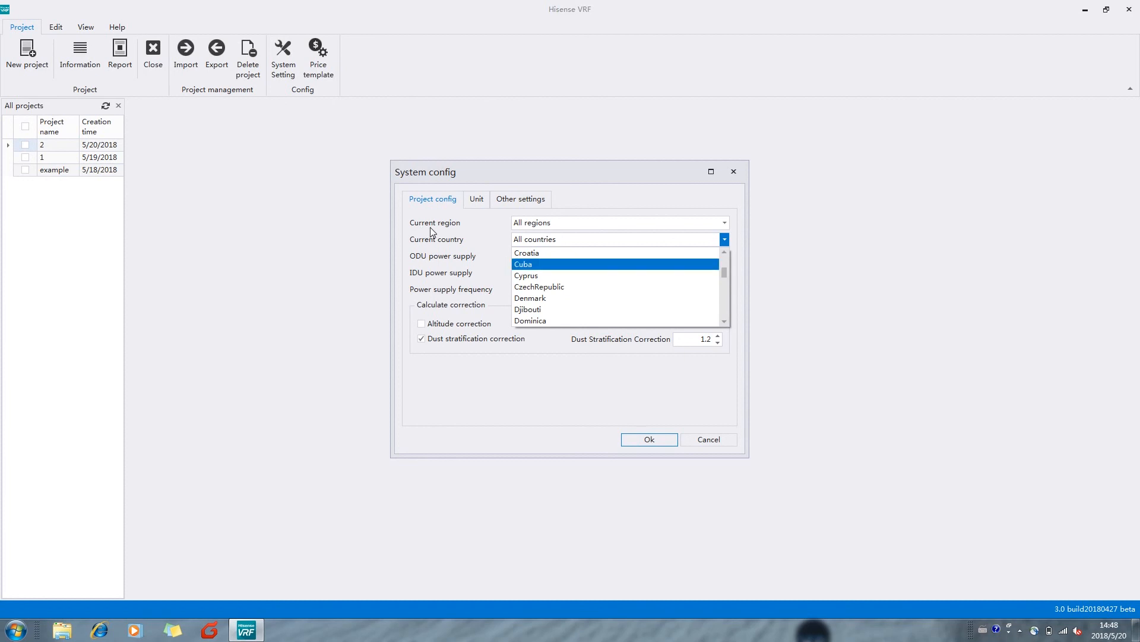
left_click(479, 235)
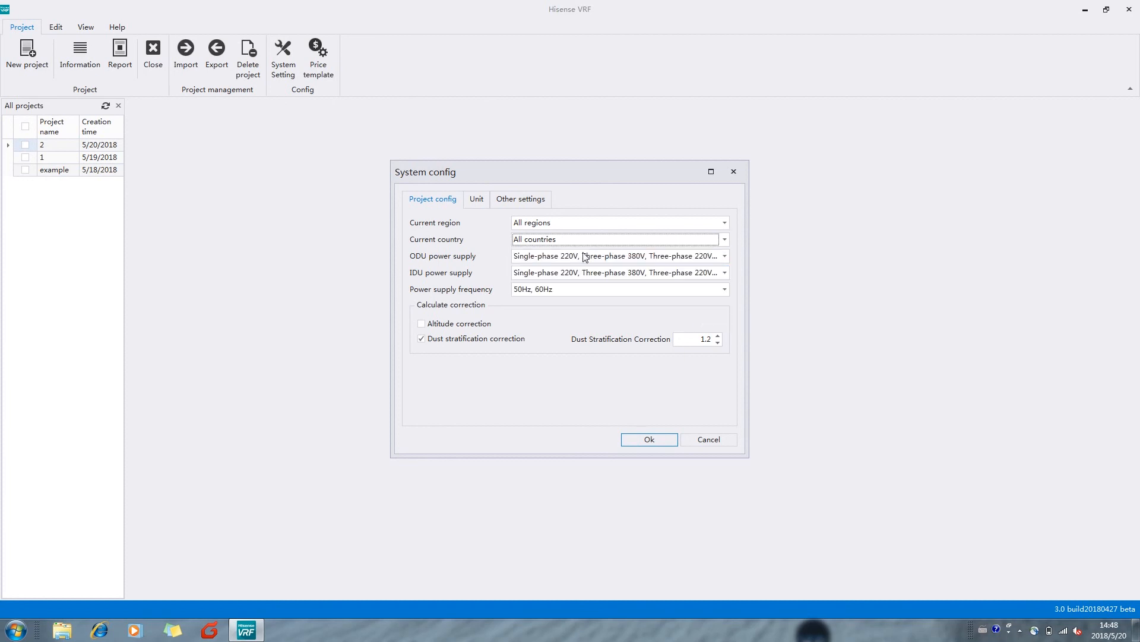
Step: Check the available outdoor and indoor unit power supplies and the power supply frequency options
left_click(722, 259)
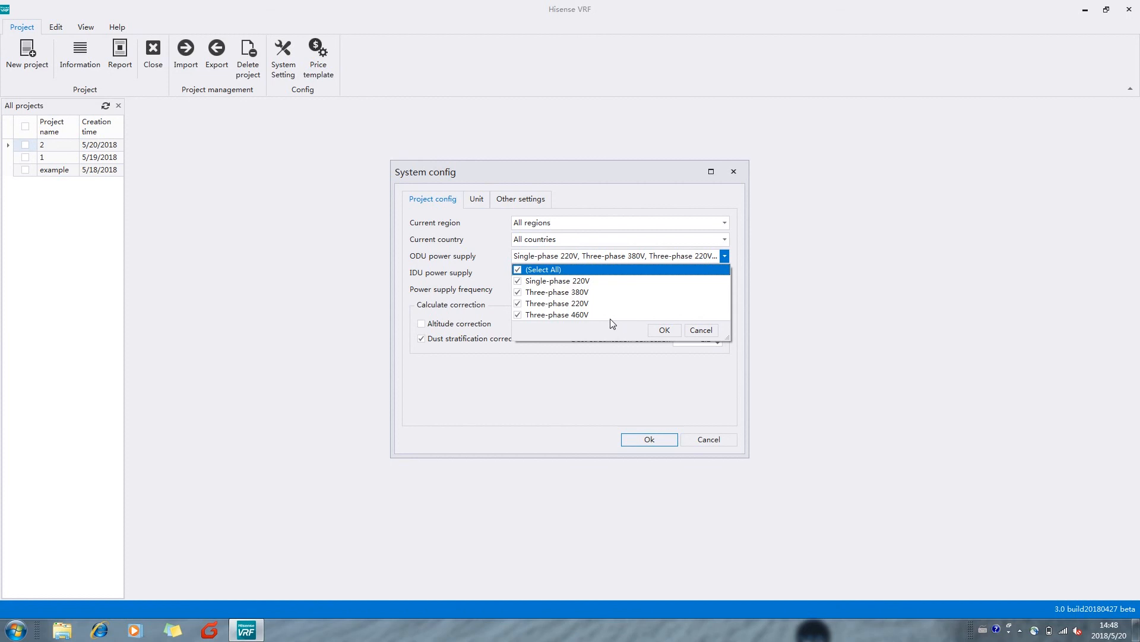
left_click(474, 277)
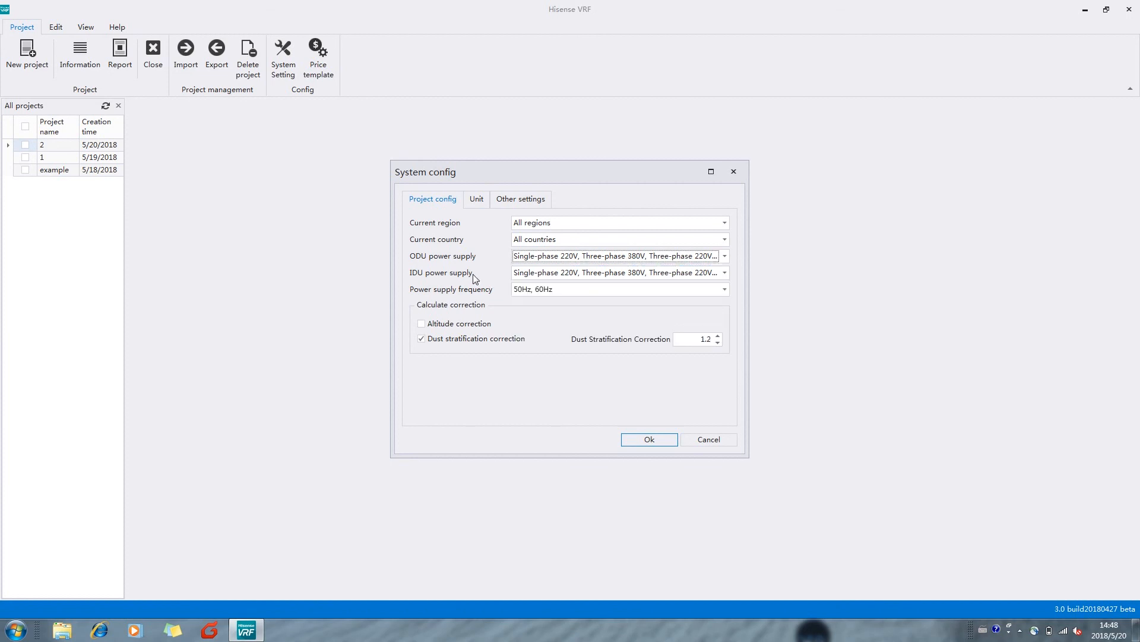
left_click(592, 275)
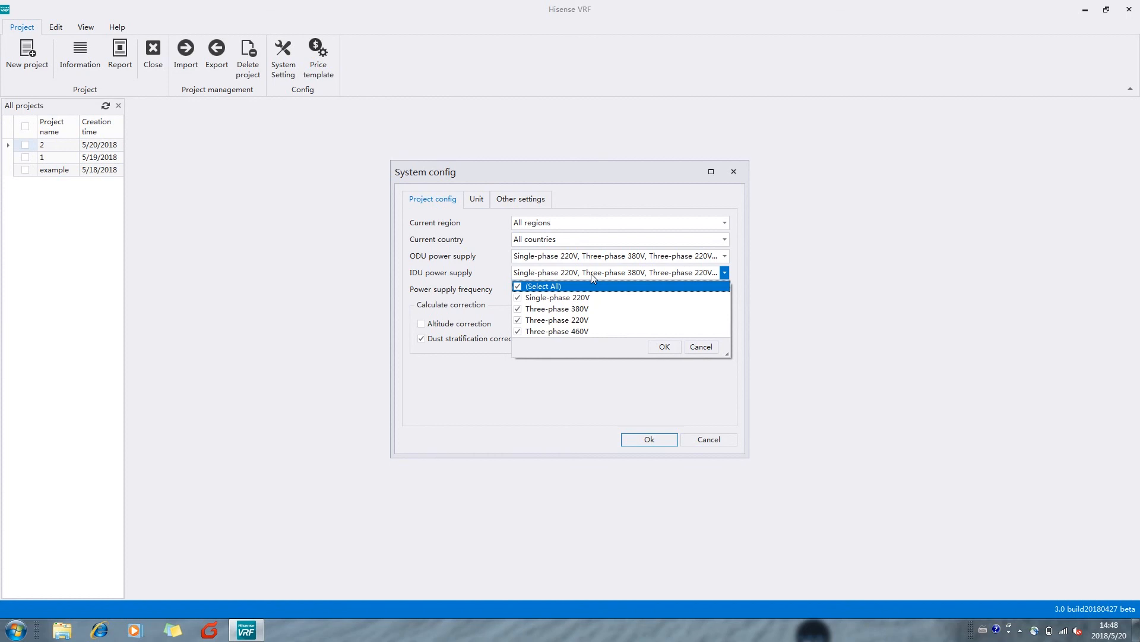
left_click(591, 273)
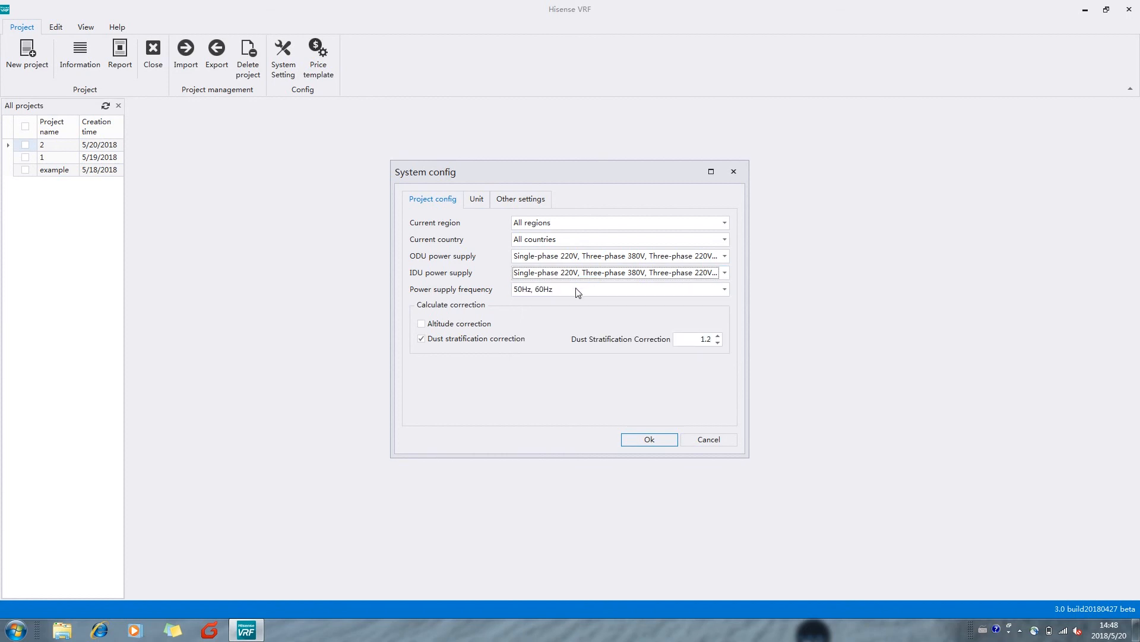
left_click(593, 289)
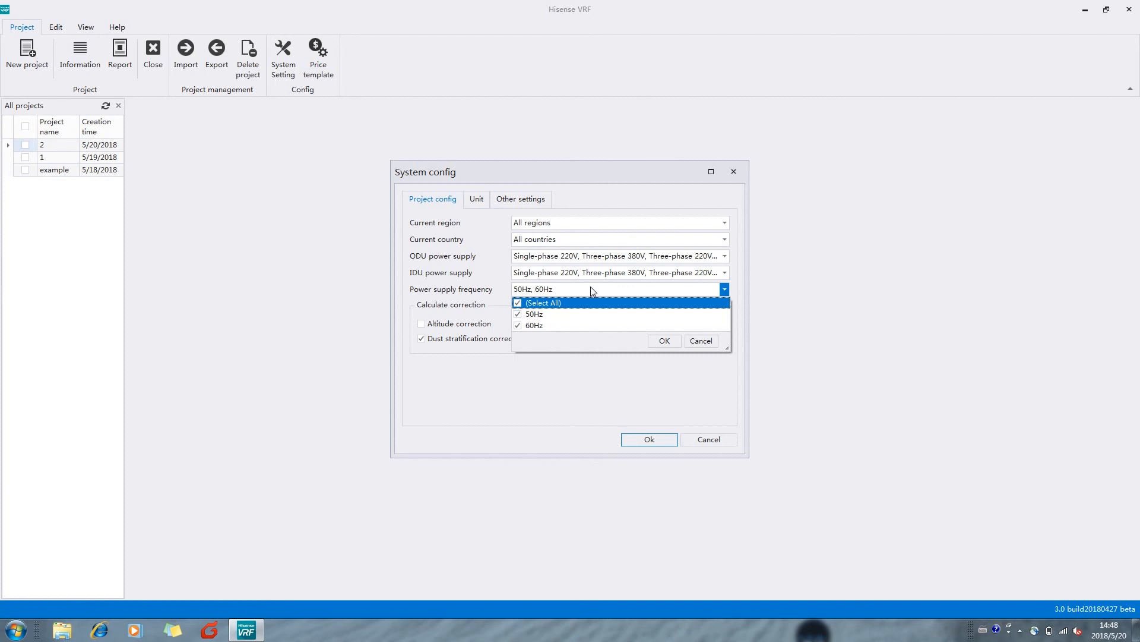
left_click(592, 290)
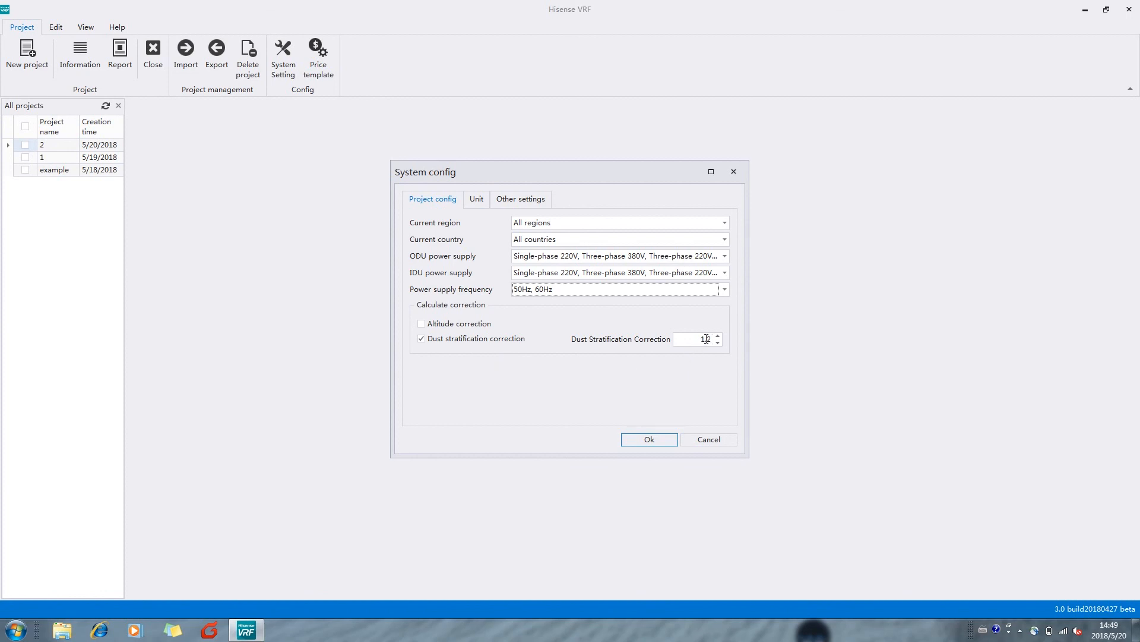
Step: Try a dust stratification correction of 1.15 and restore it to 1.2
left_click_drag(708, 337, 711, 339)
type("15")
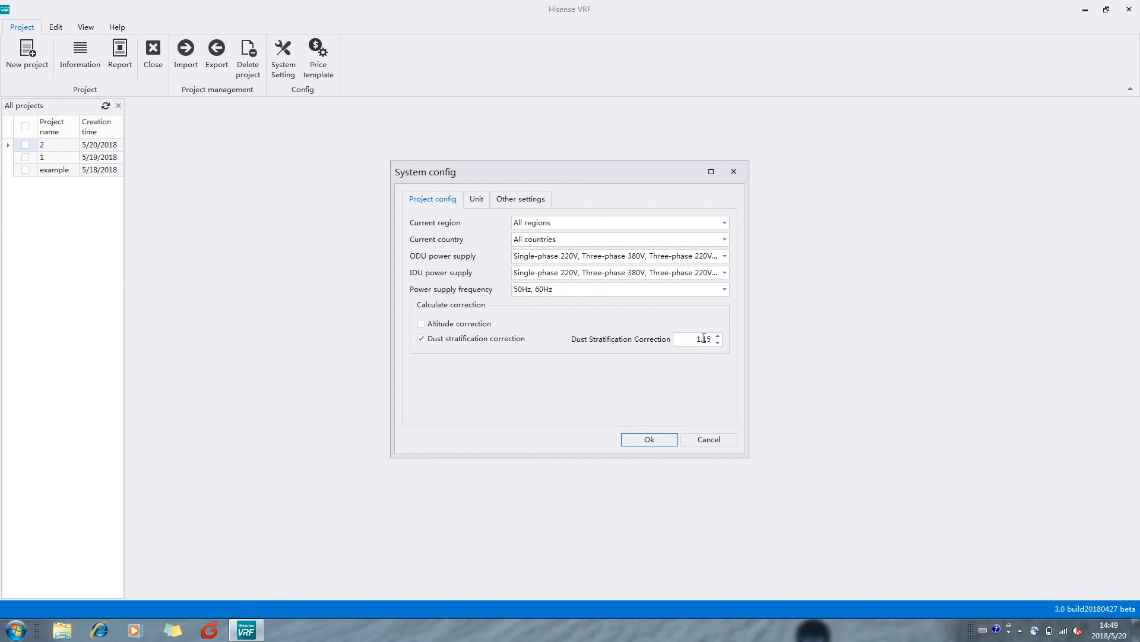
left_click_drag(704, 339, 714, 340)
type("2")
left_click(706, 338)
Step: Review the unit and language settings and accept the system configuration
left_click(476, 201)
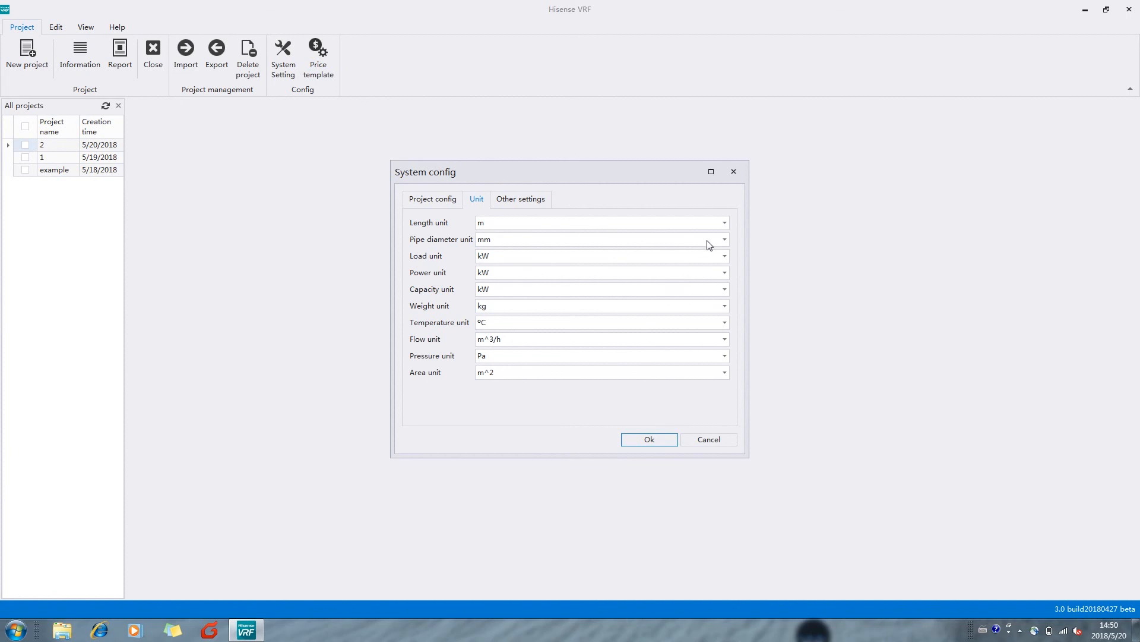
left_click(716, 225)
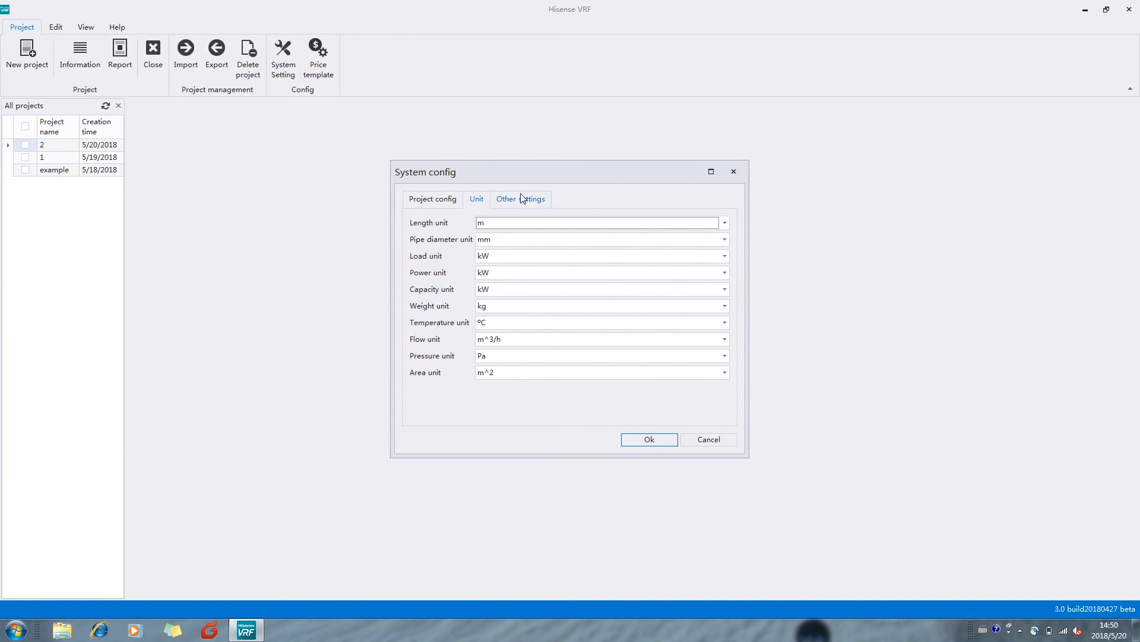
left_click(522, 197)
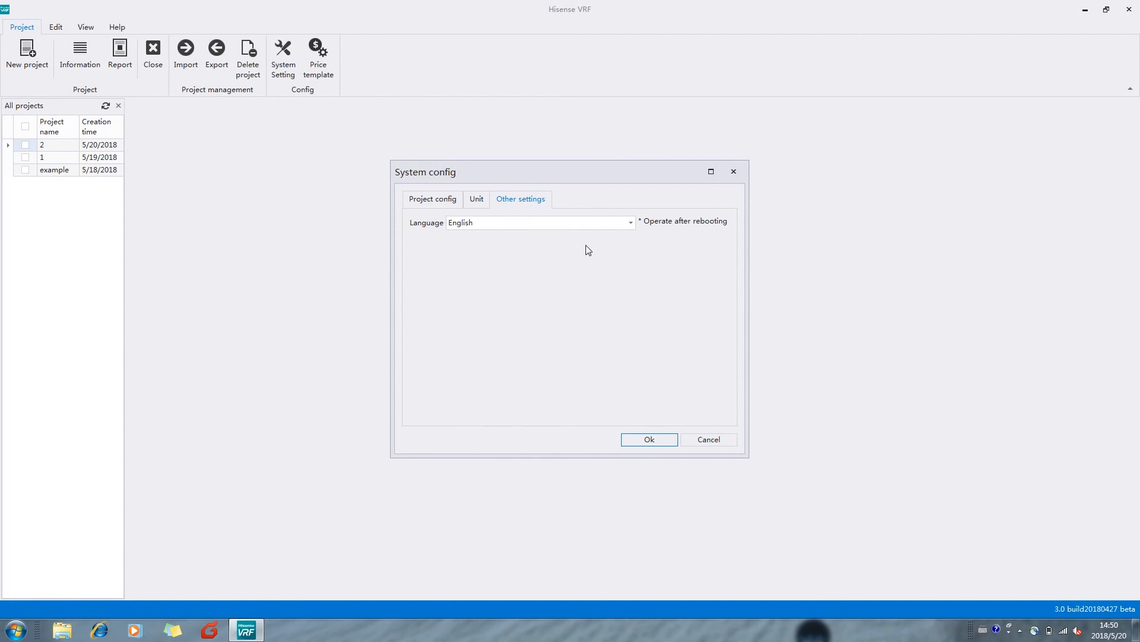
left_click(631, 224)
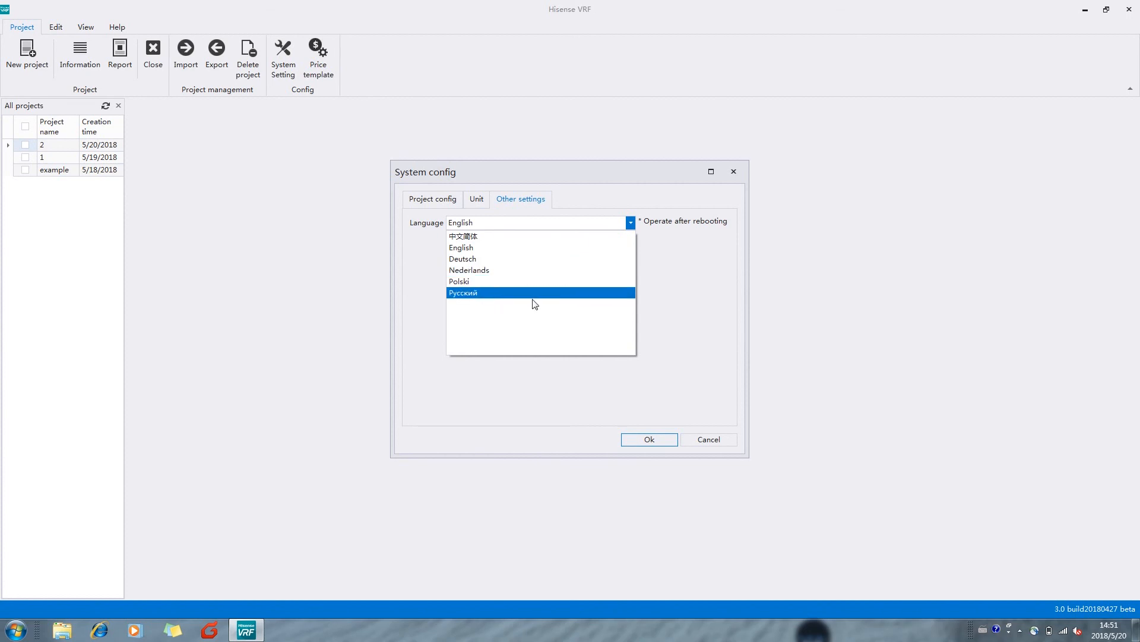
left_click(587, 250)
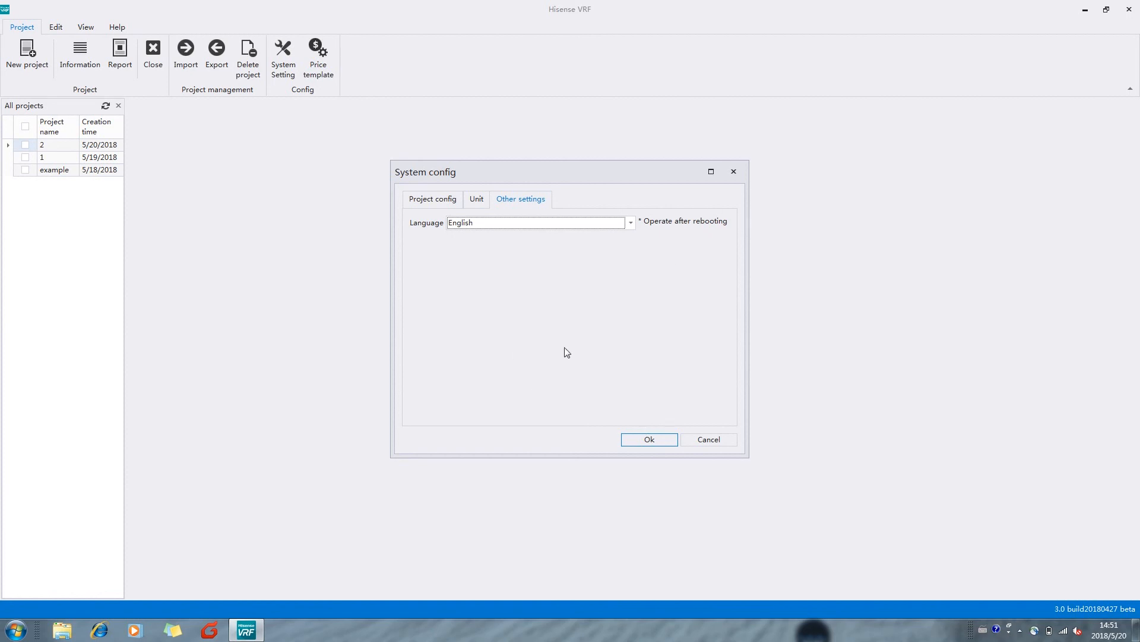
left_click(661, 440)
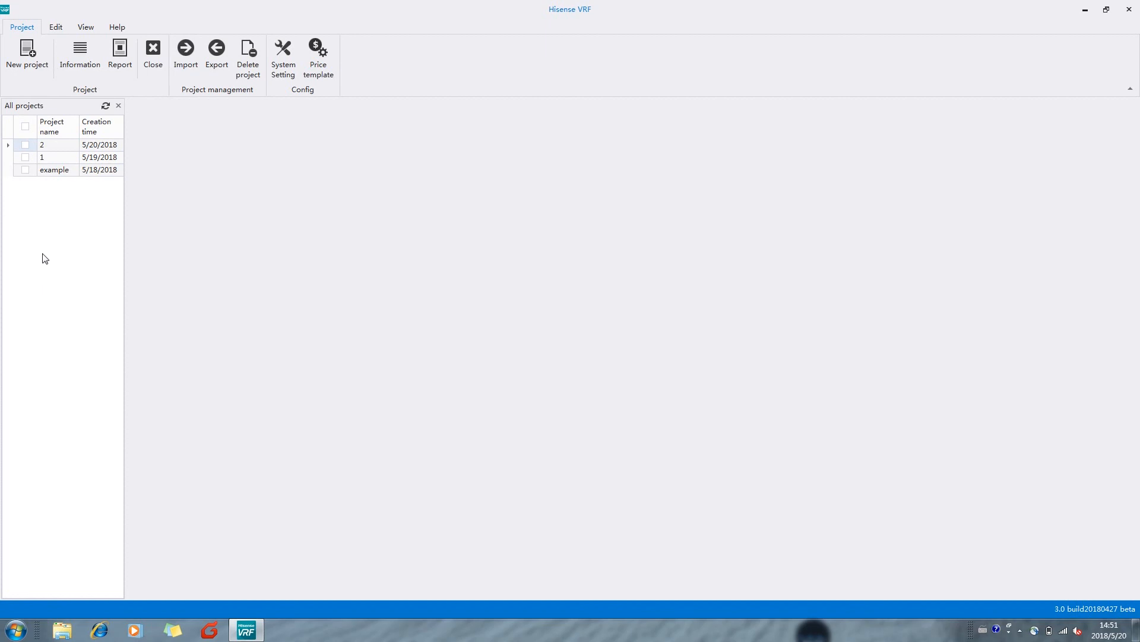
Step: Create a new project named EX and choose Beijing, China as its location
left_click(29, 56)
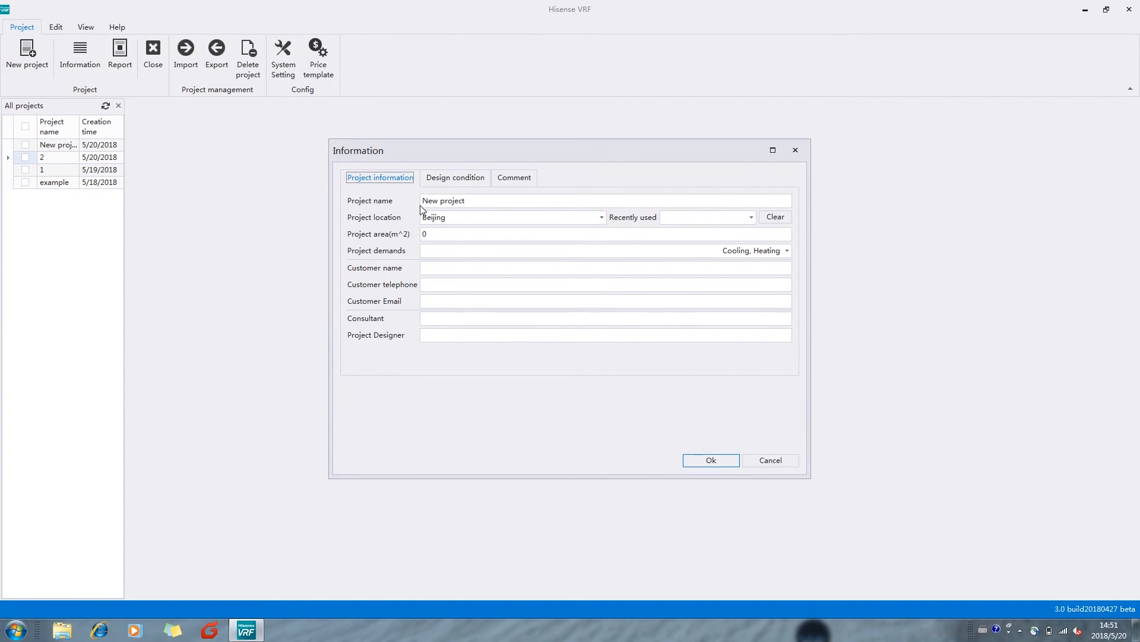
left_click(475, 200)
left_click_drag(473, 200, 423, 201)
key("Caps_Lock")
type("EX")
left_click(601, 218)
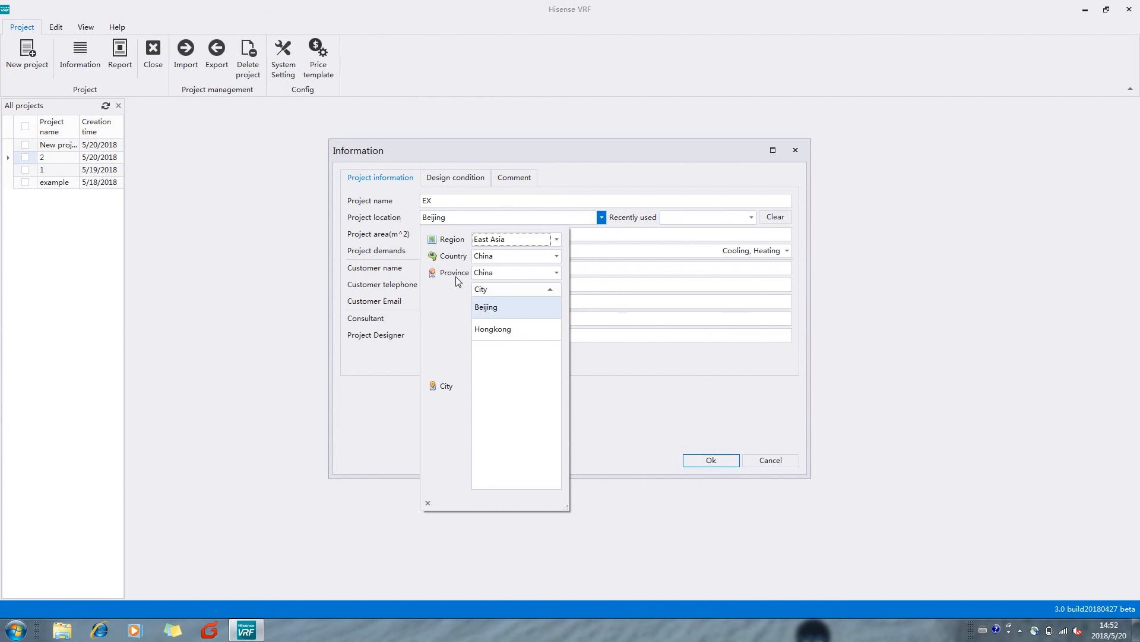
left_click(502, 308)
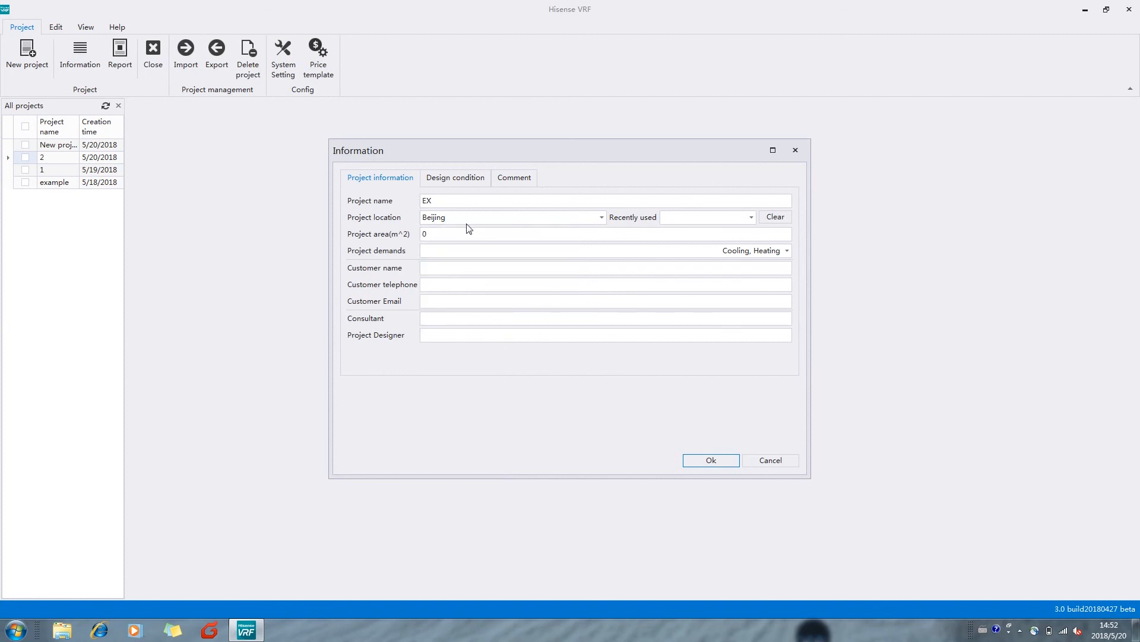
Step: Review the project's design conditions and edit the summer outdoor dry-bulb temperature
left_click(466, 180)
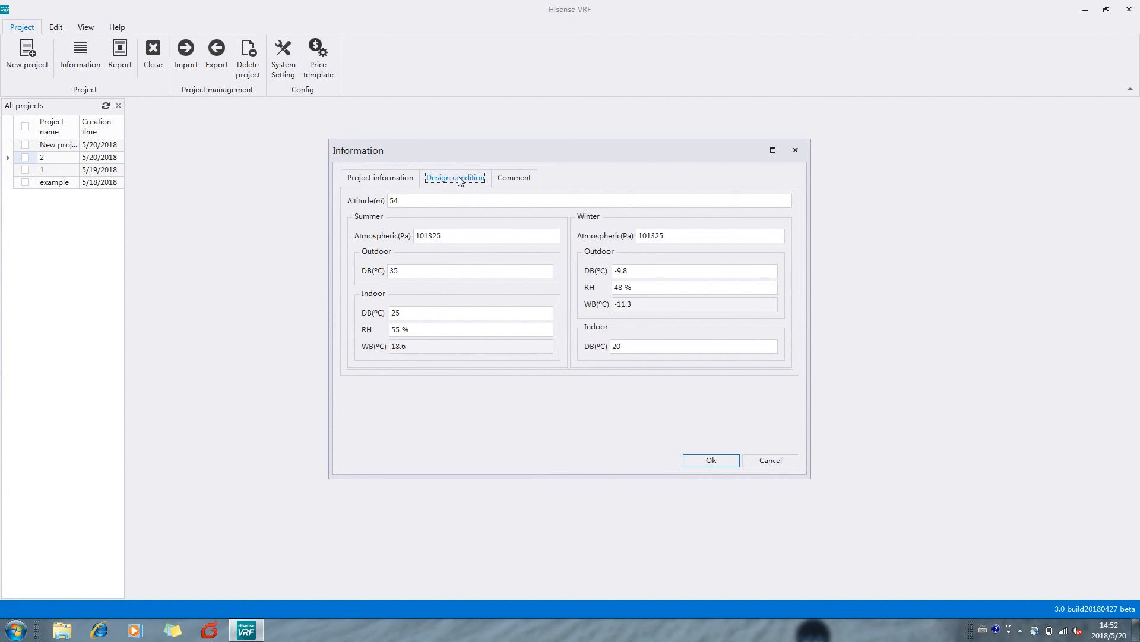
left_click(421, 272)
left_click(379, 178)
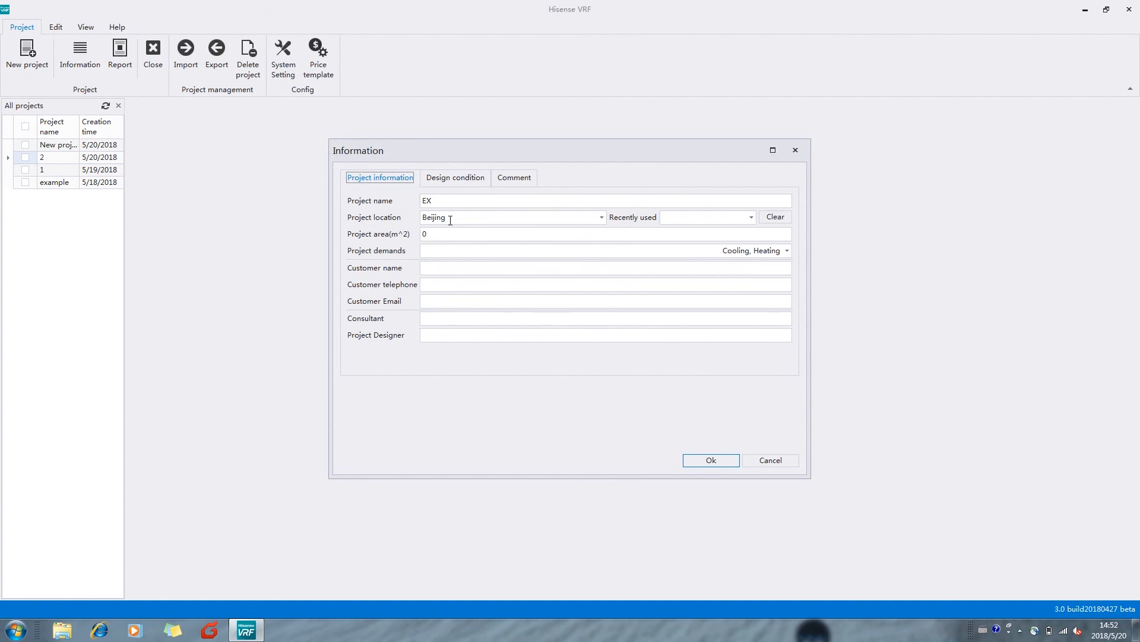
left_click(455, 177)
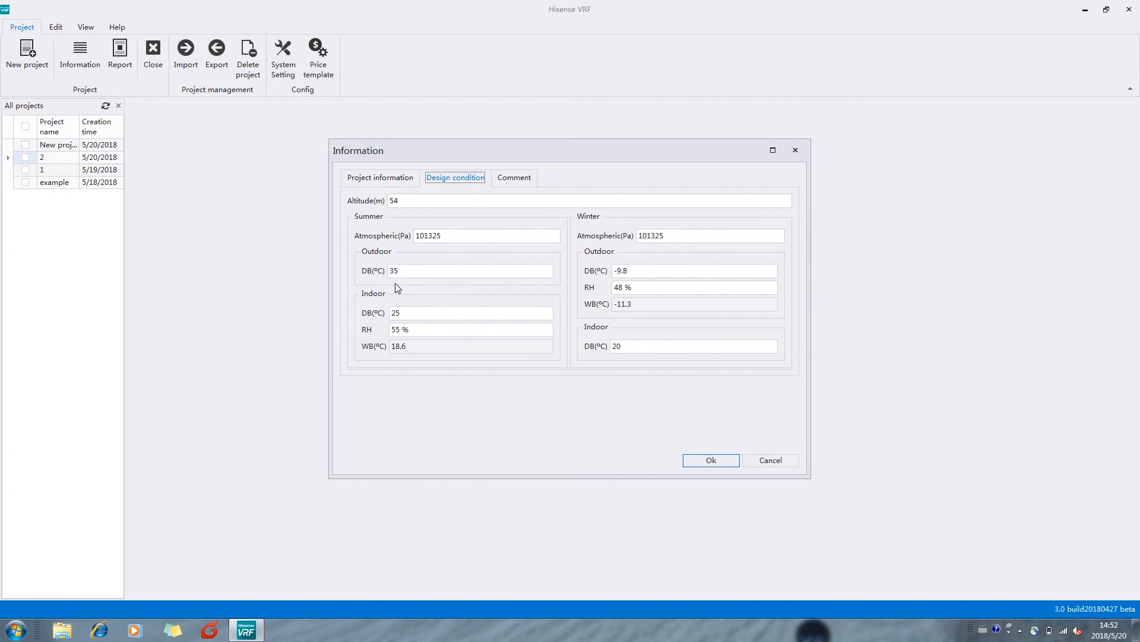
left_click(414, 269)
type("6")
key("BackSpace")
type("6")
left_click(378, 179)
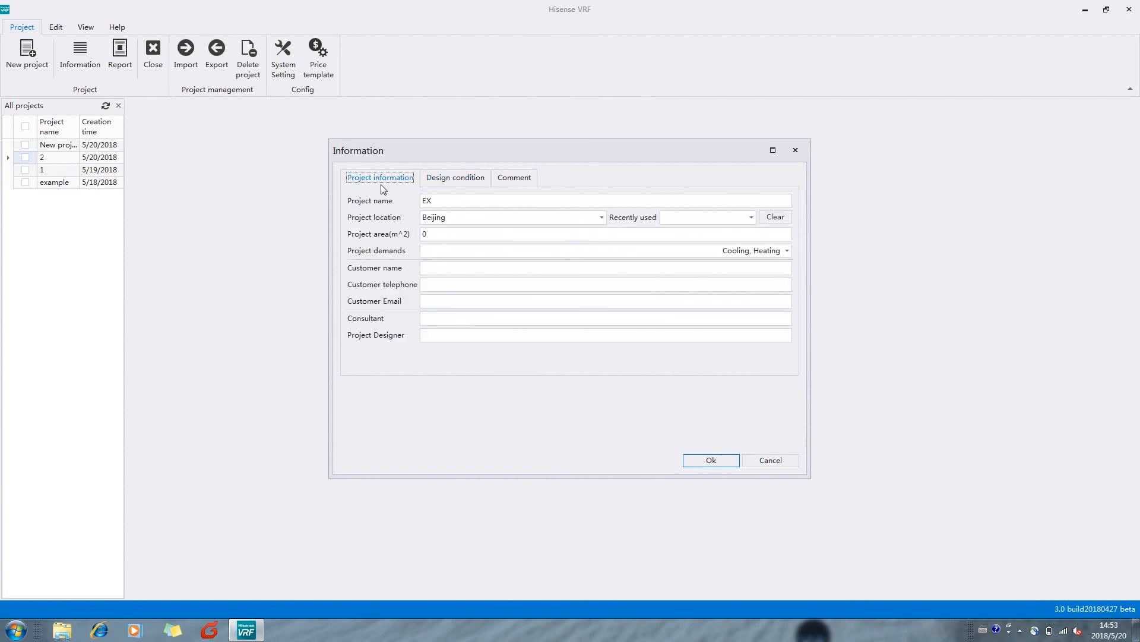
Step: Confirm Cooling and Heating as the project demands and accept the EX project's information
left_click(443, 231)
left_click(776, 254)
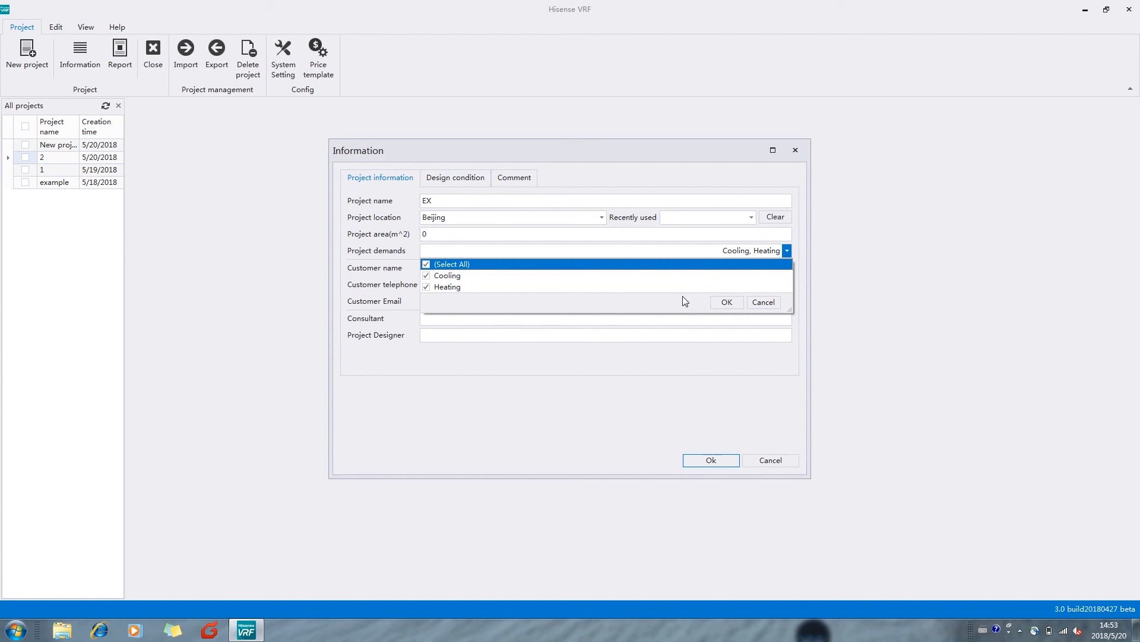
left_click(726, 302)
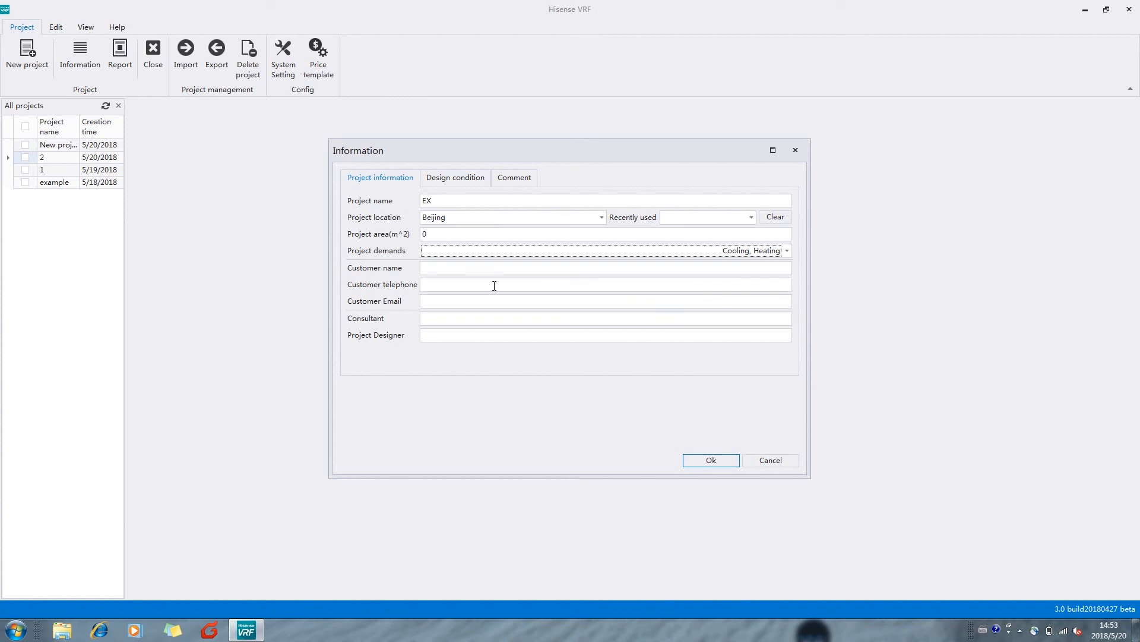
left_click(444, 264)
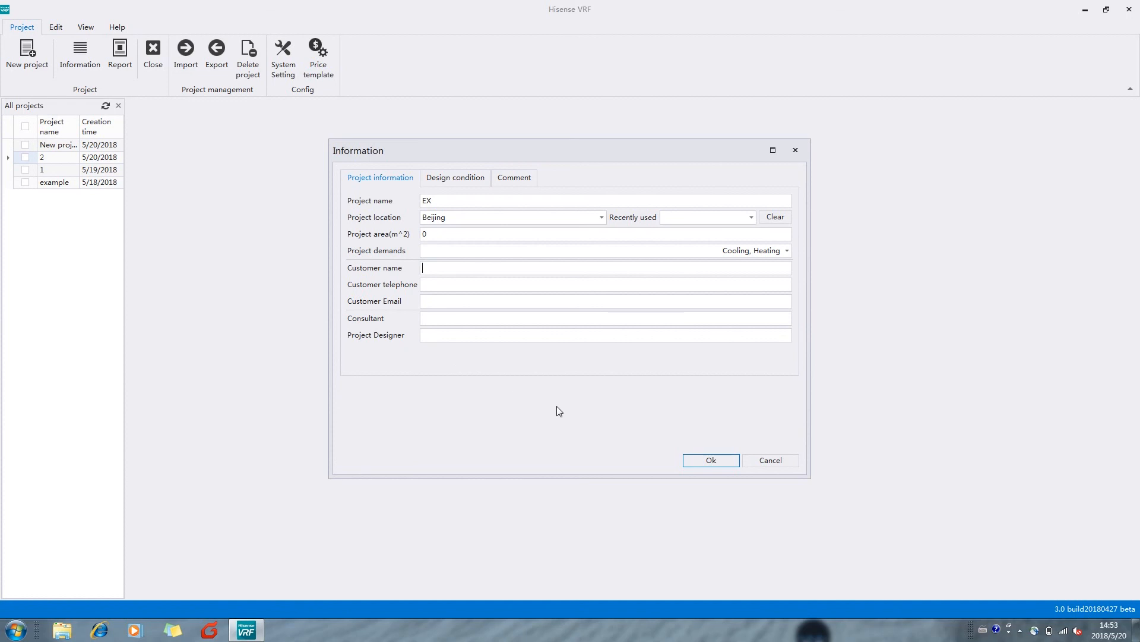
left_click(711, 461)
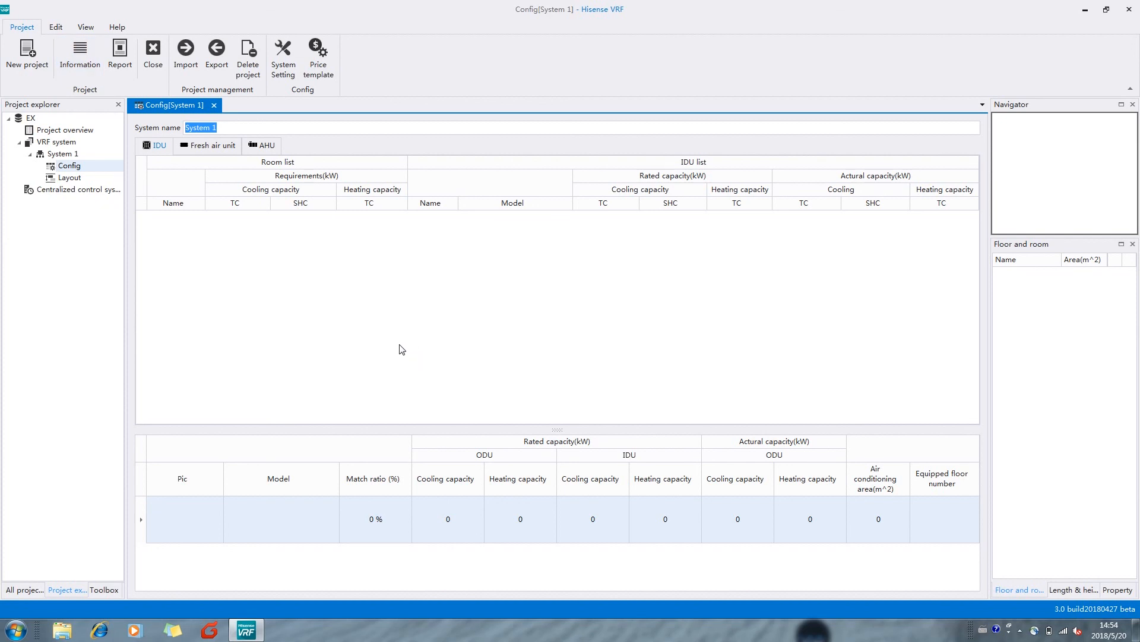
Step: Reopen the EX project's information to review its design conditions and comment, and accept it
left_click(81, 61)
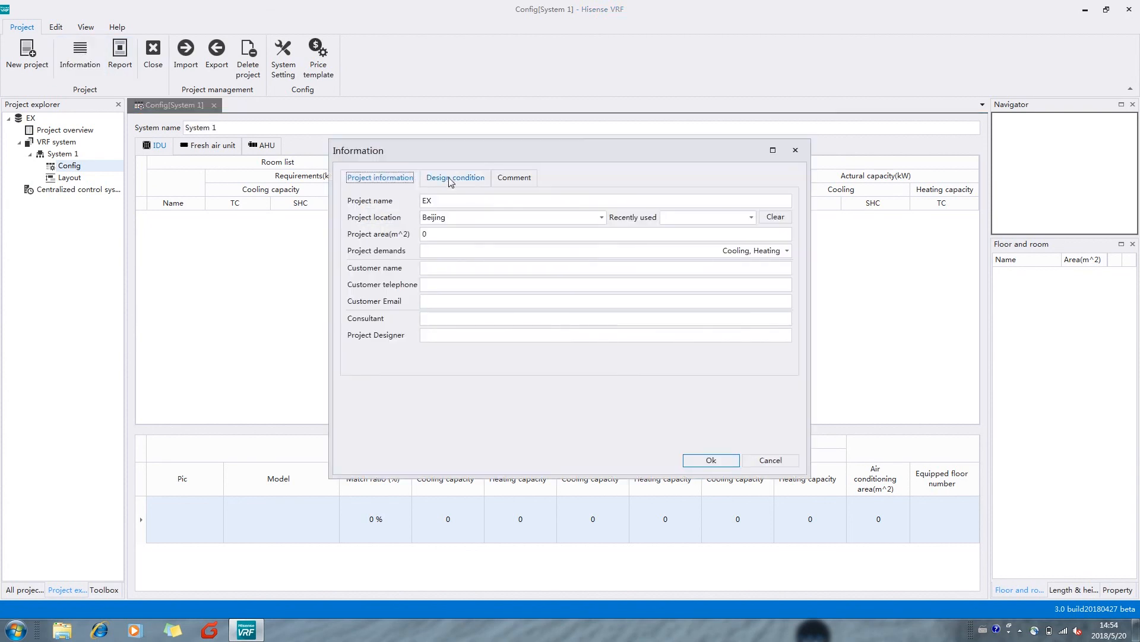
left_click(451, 179)
left_click(511, 177)
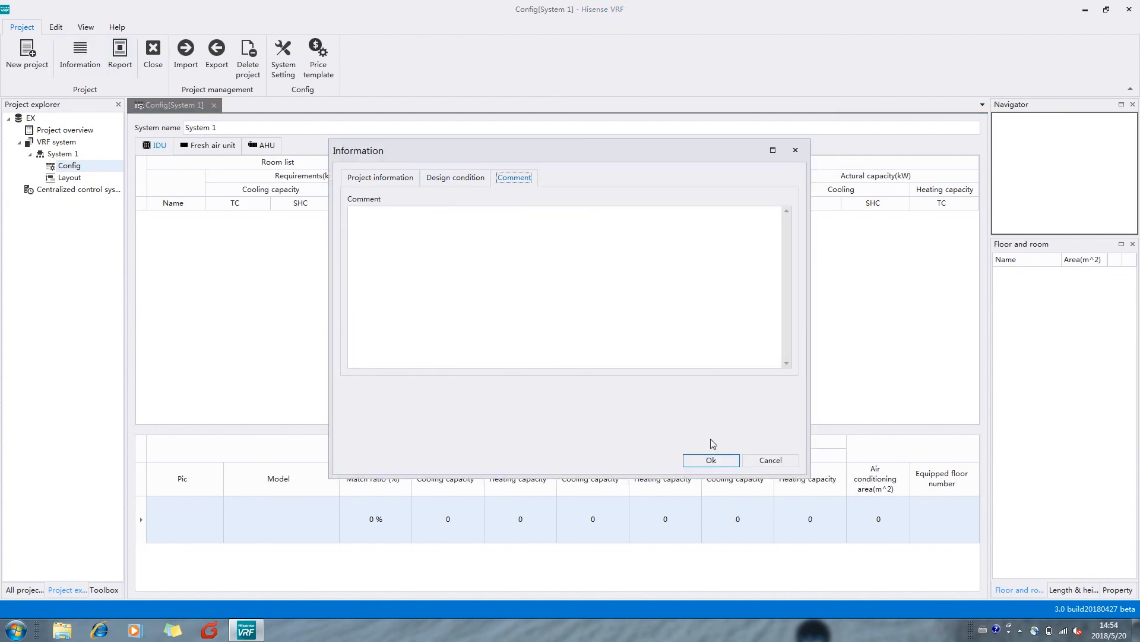
left_click(714, 461)
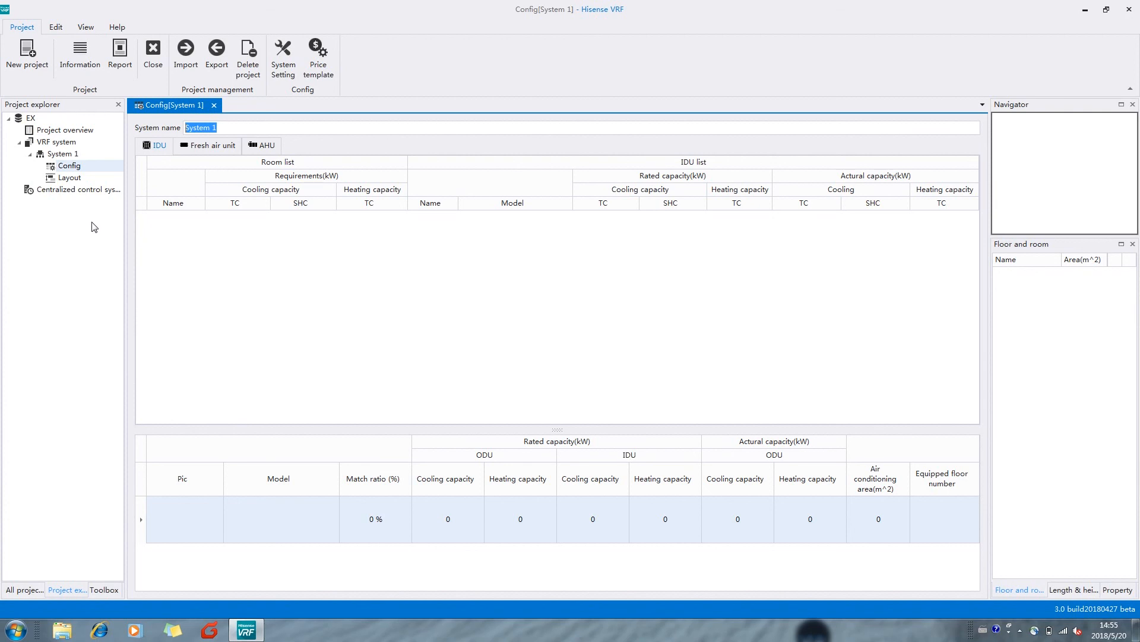
Step: Open System 1's layout in single-system drawing mode with the refrigerant system selected
left_click(69, 177)
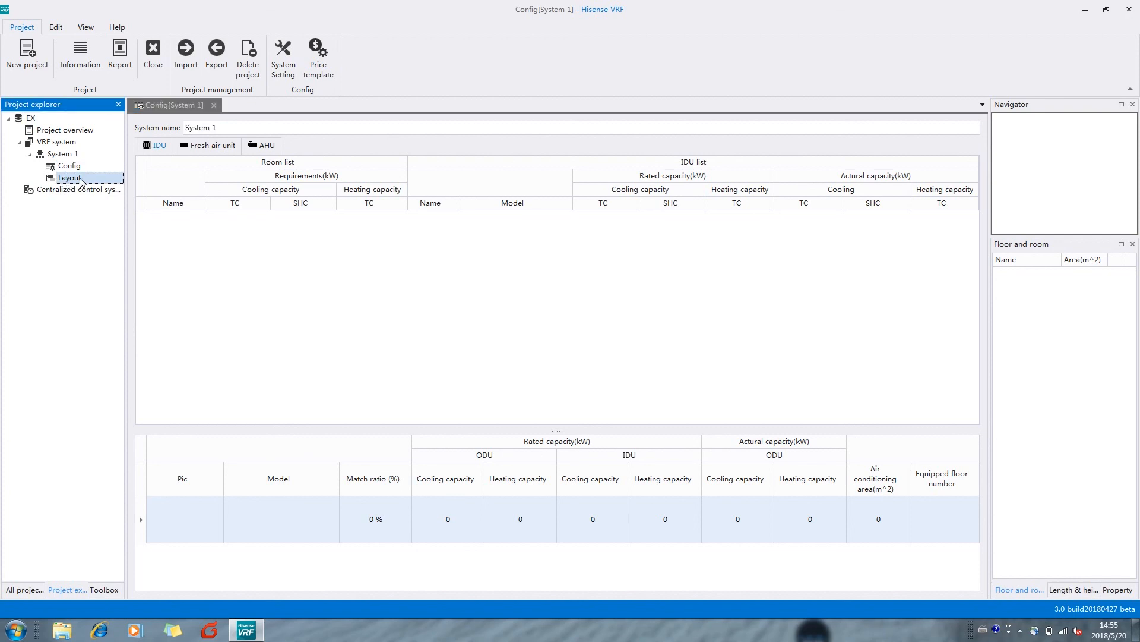
double_click(81, 180)
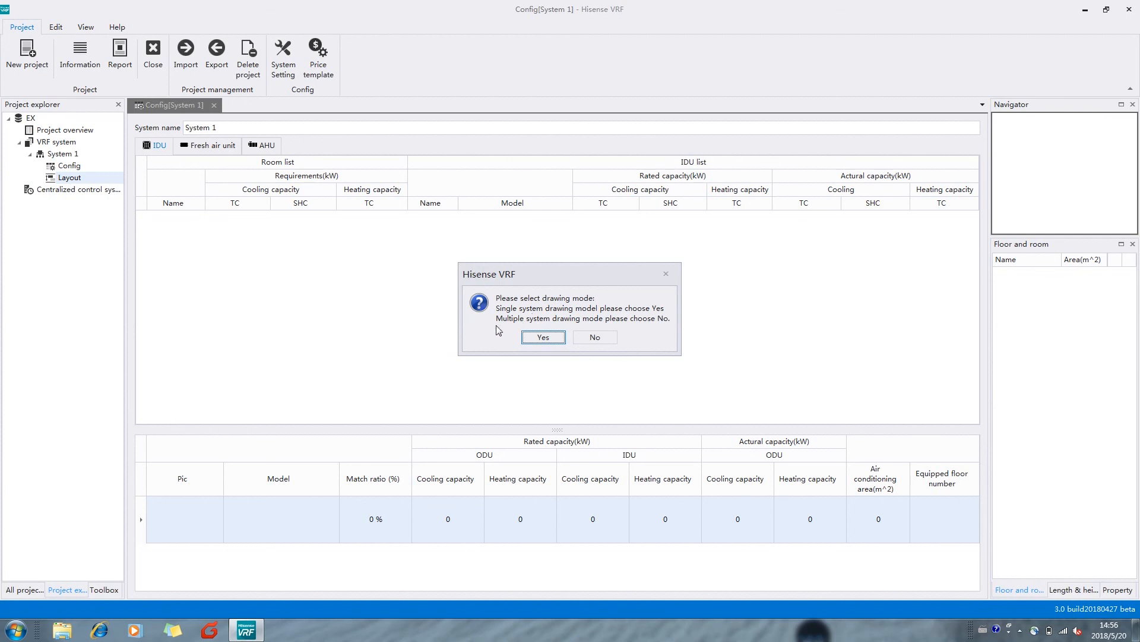
left_click(539, 337)
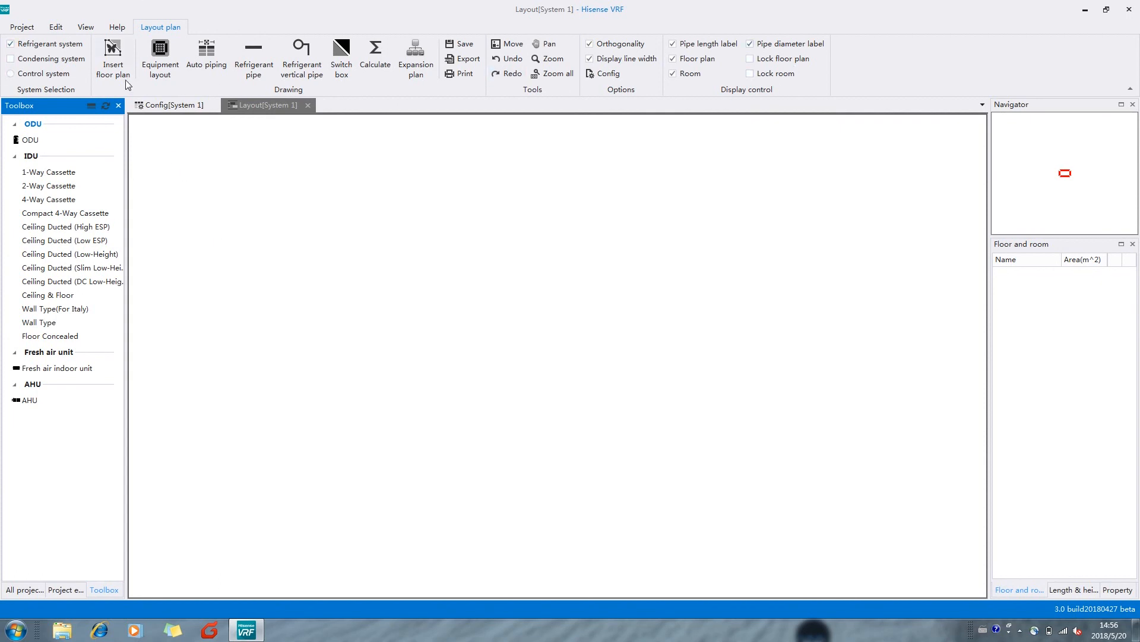
left_click(52, 46)
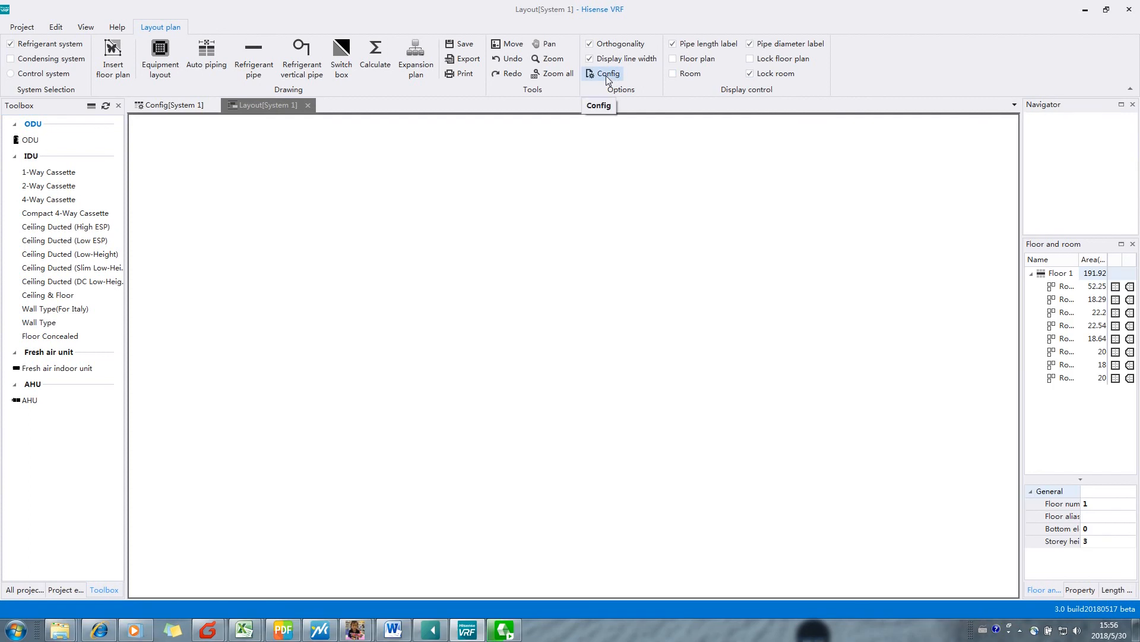
Step: Examine the layout's drawing settings for colour, text height, font style, line width, blocks, labels and other options
left_click(608, 79)
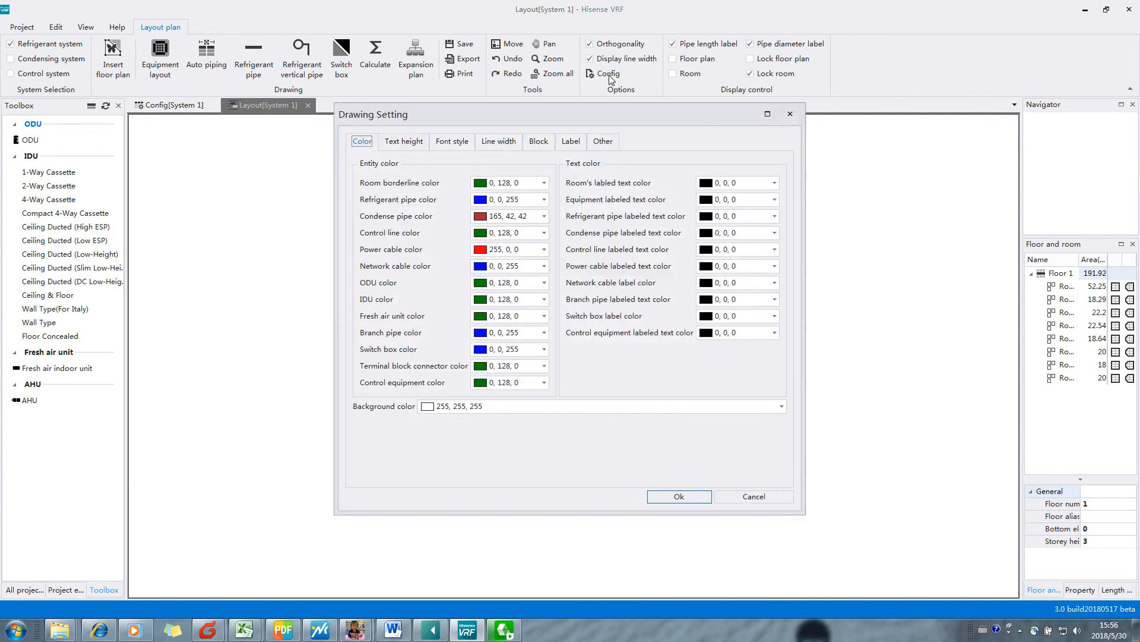
left_click(407, 145)
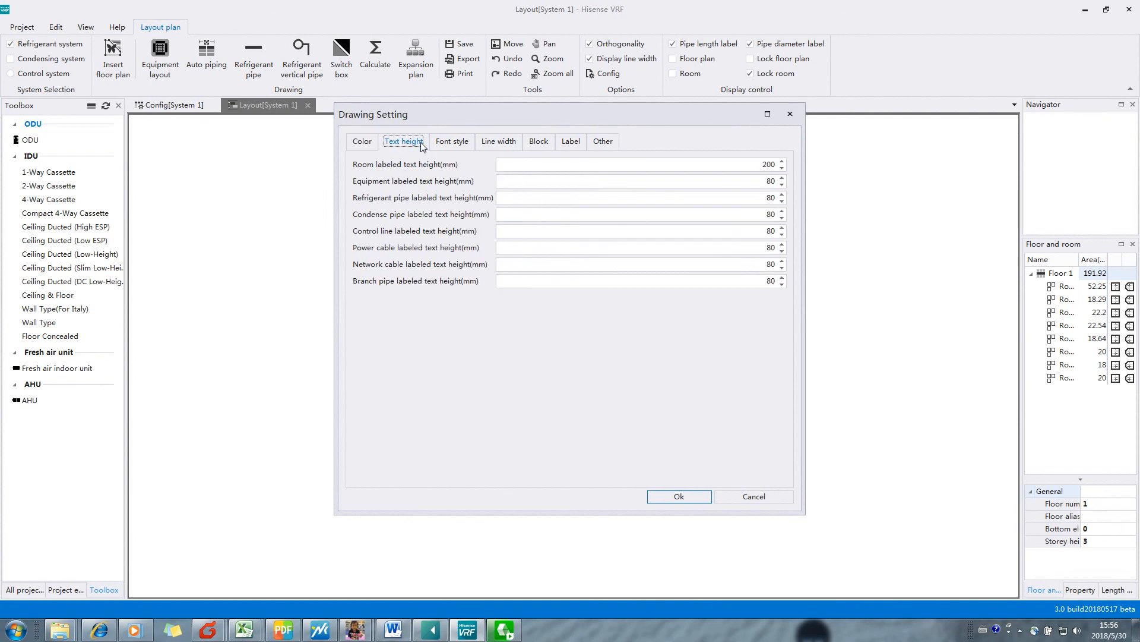
left_click(453, 143)
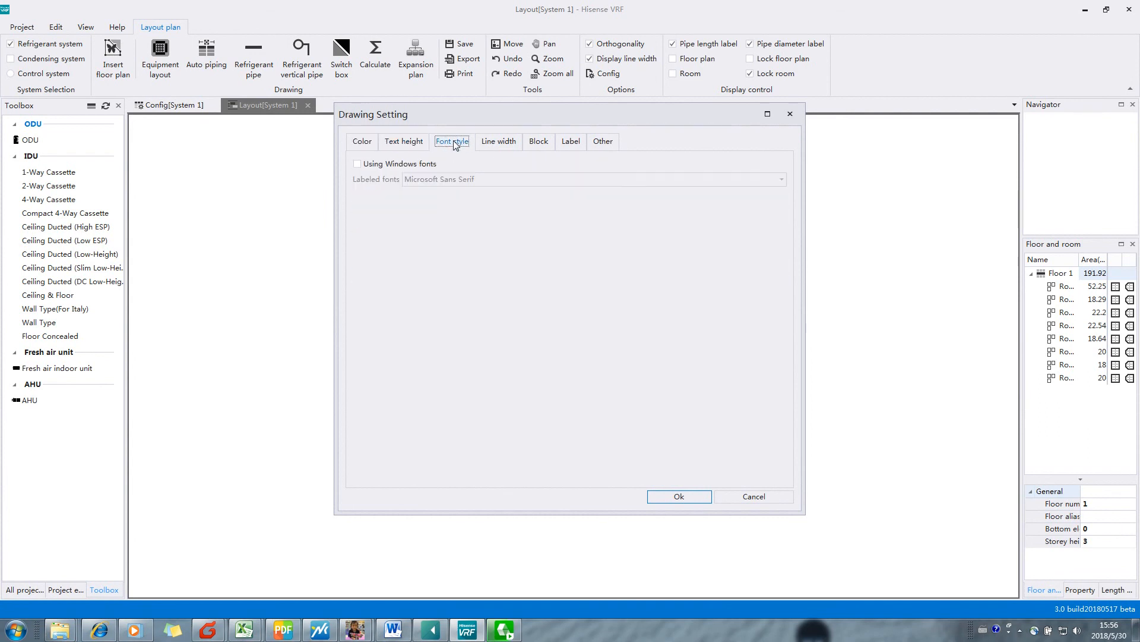
left_click(502, 143)
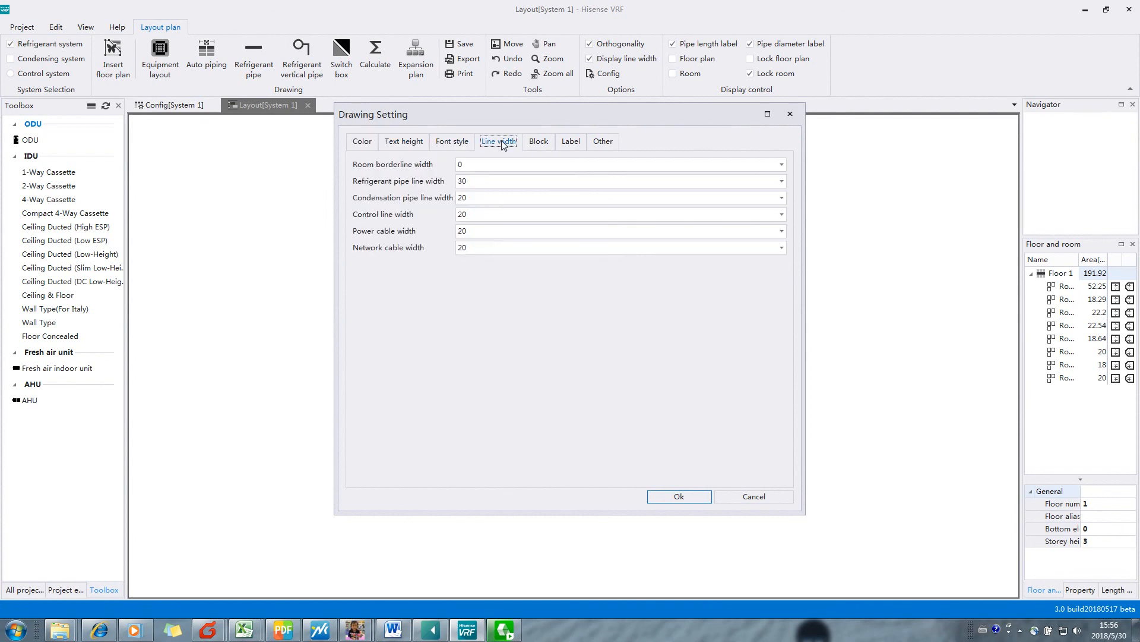
left_click(538, 143)
left_click(570, 143)
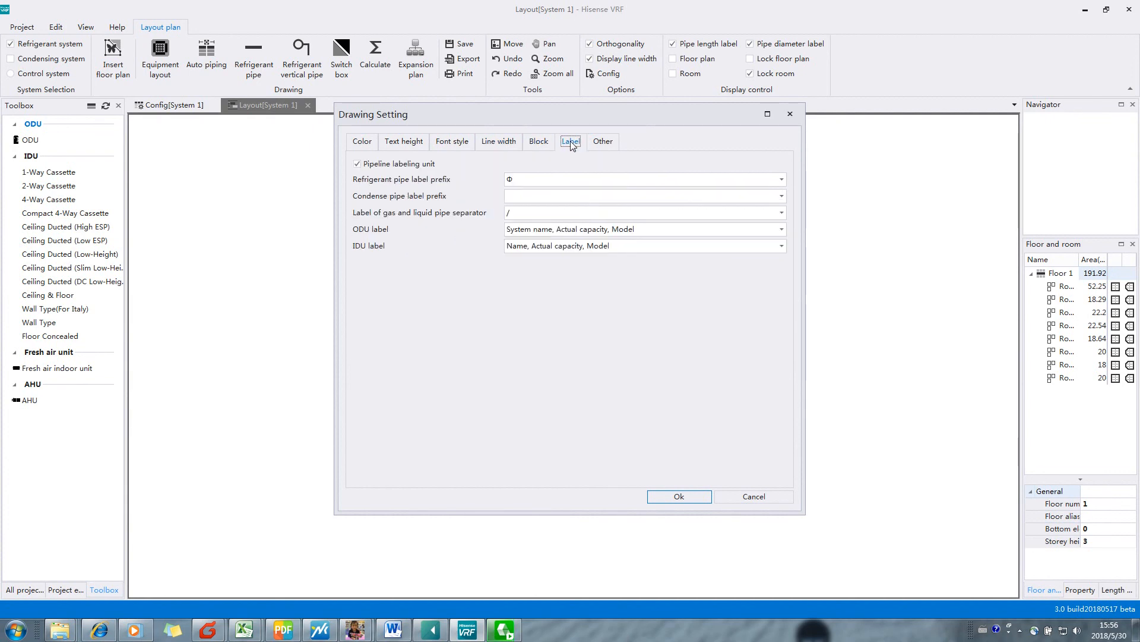
left_click(602, 143)
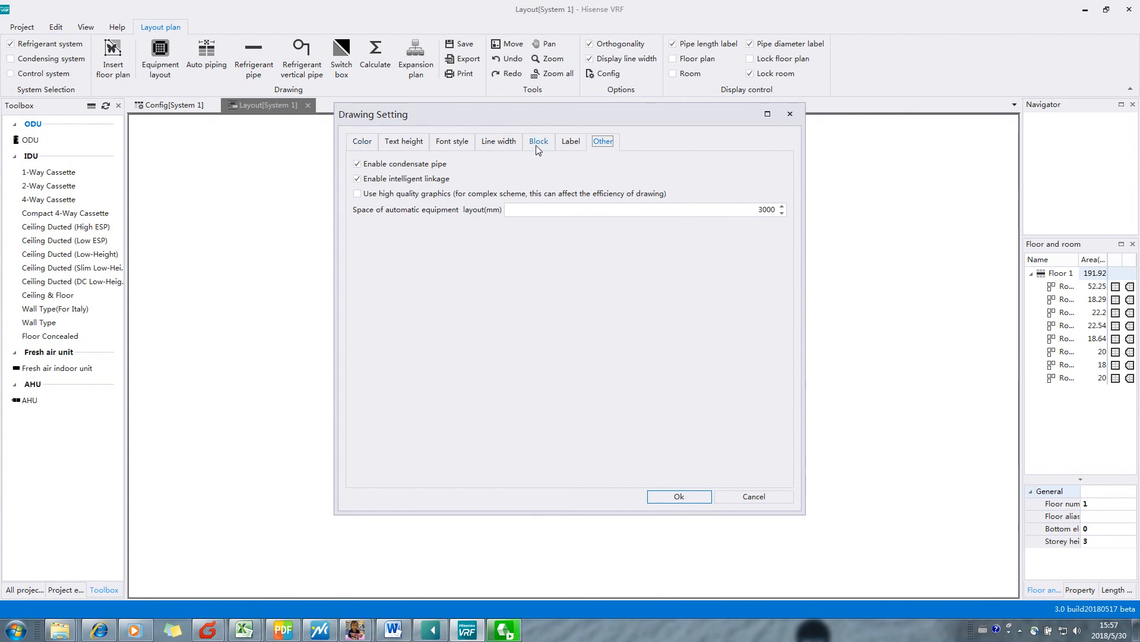
Step: Examine the drawing's block settings, including the device type formats and the device and branch pipe block scales
left_click(538, 143)
left_click(571, 143)
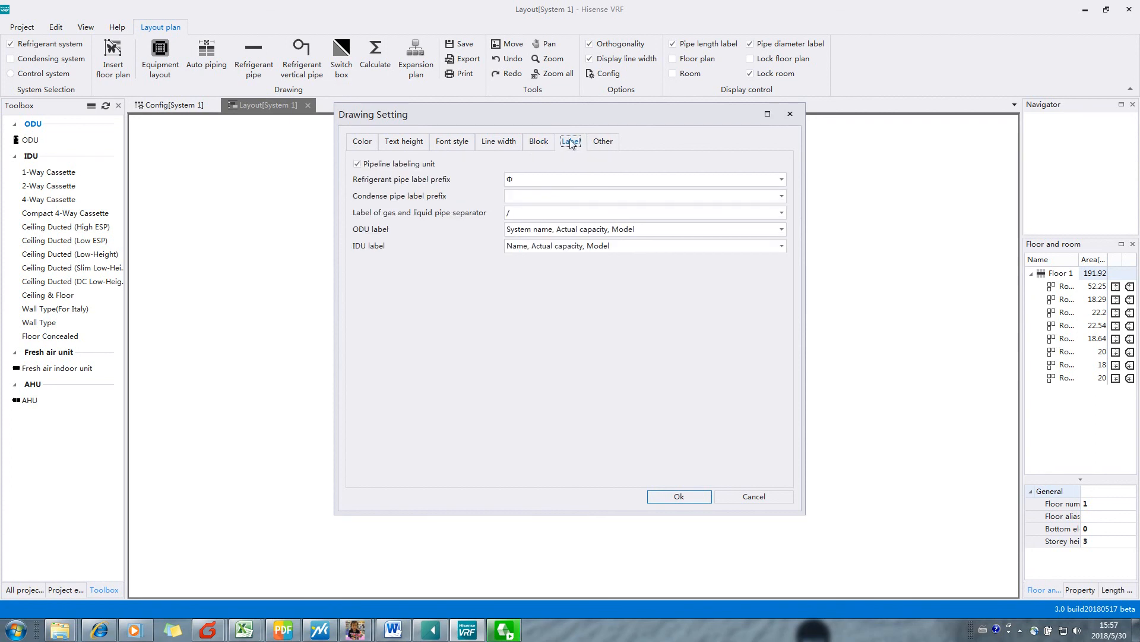
left_click(534, 146)
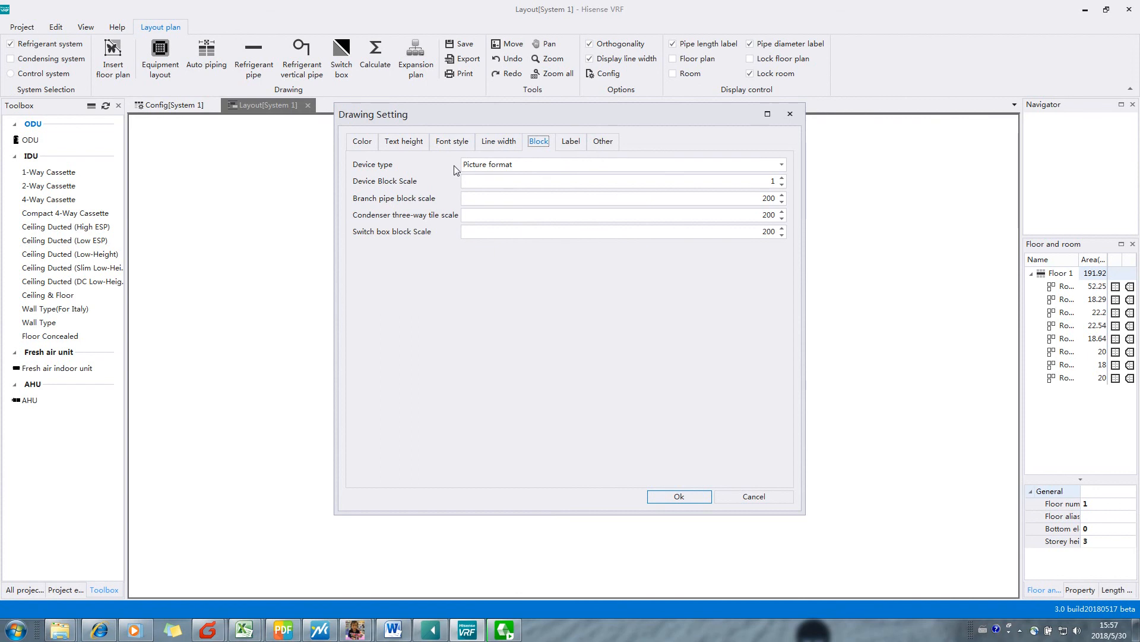
left_click(782, 167)
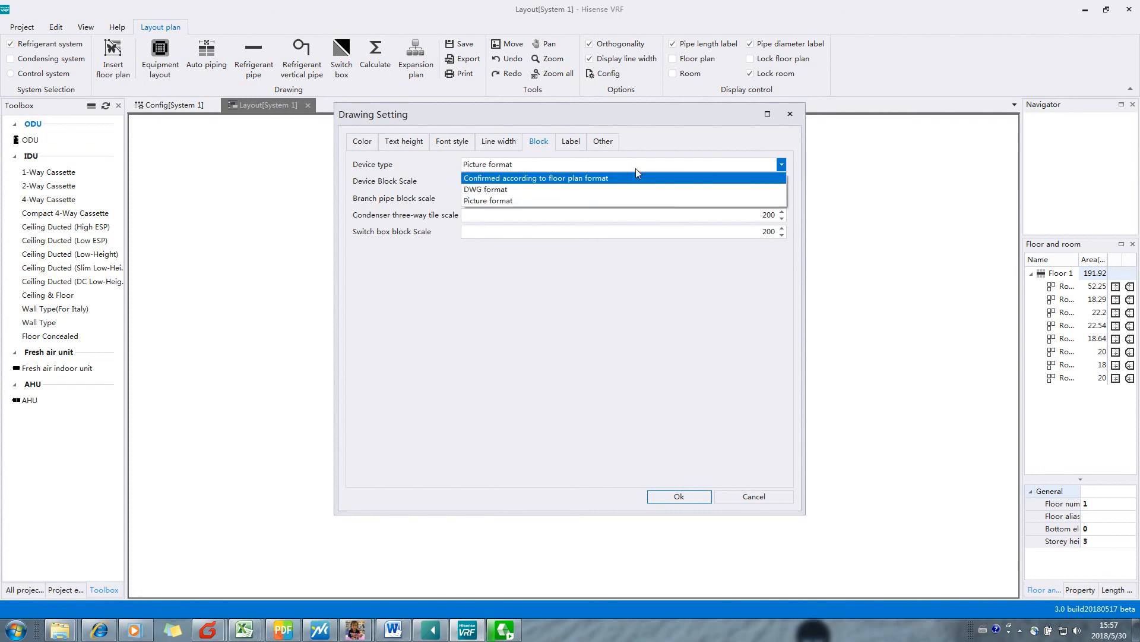
left_click(686, 164)
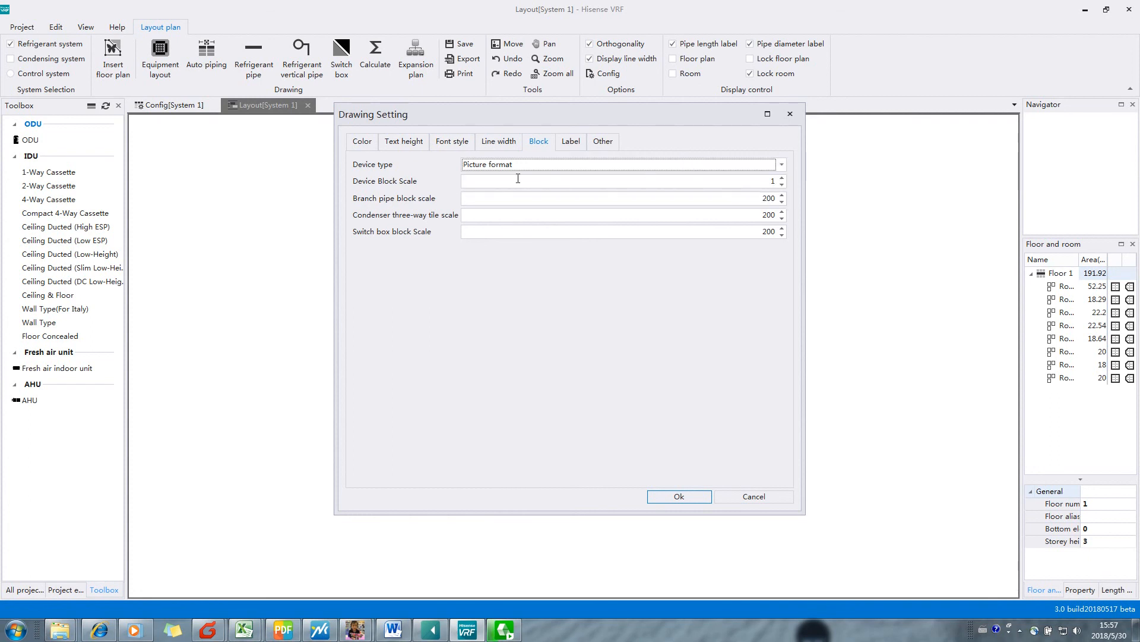
left_click(518, 178)
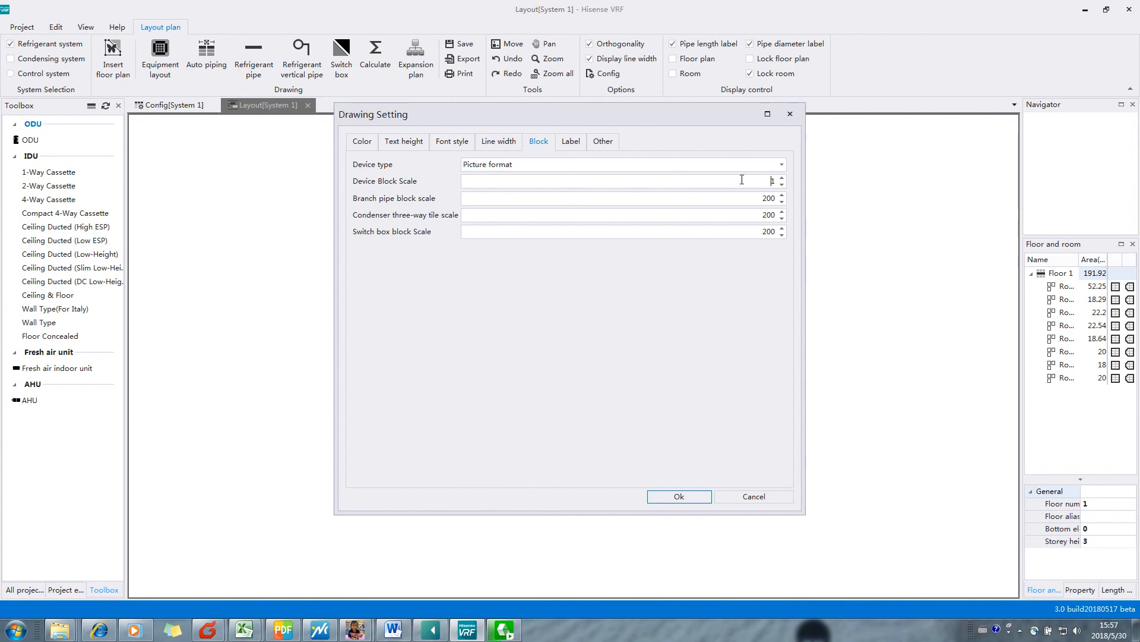
double_click(773, 180)
left_click(659, 201)
Step: Examine the drawing's label settings: pipe label prefixes, gas and liquid pipe separator, and the IDU and ODU label contents
left_click(571, 143)
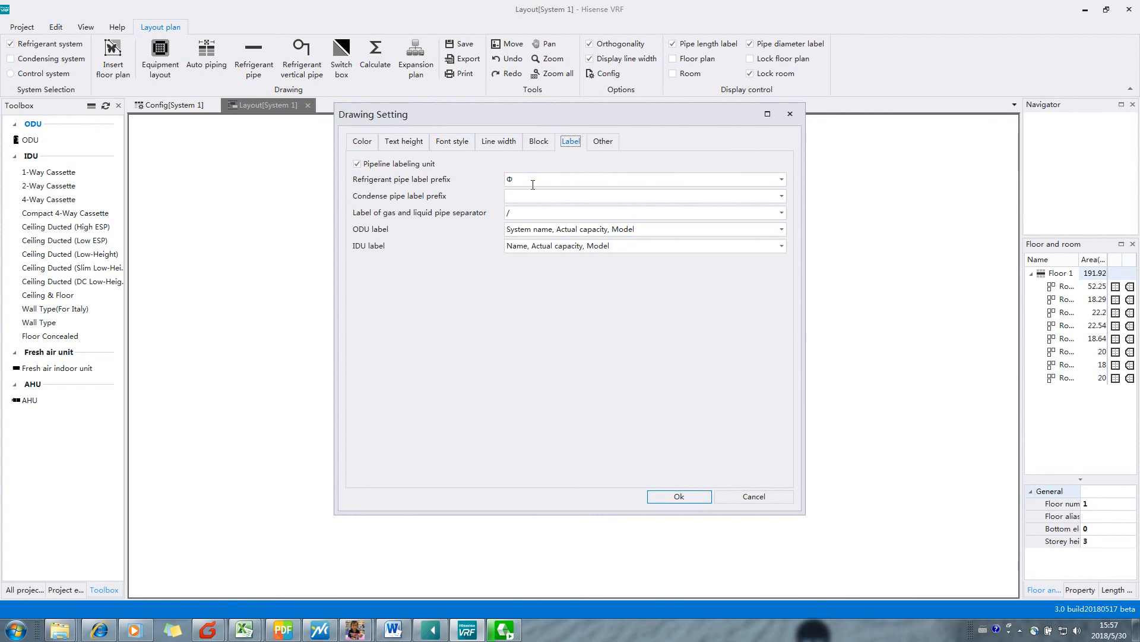
left_click(529, 178)
left_click(521, 192)
double_click(654, 216)
left_click(786, 215)
left_click(782, 217)
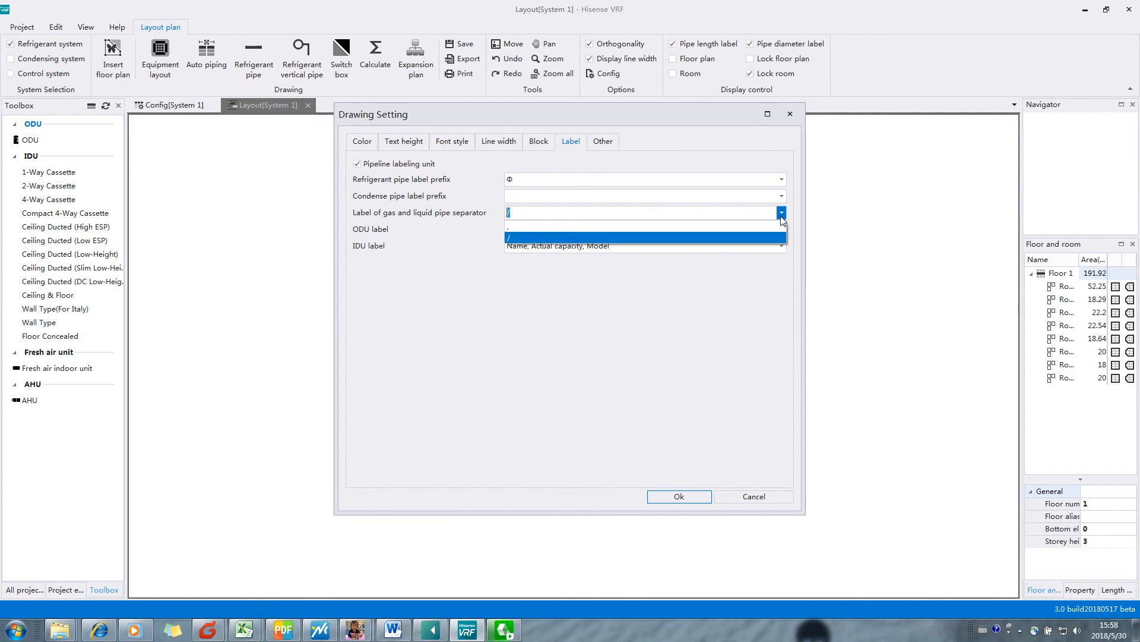
left_click(782, 218)
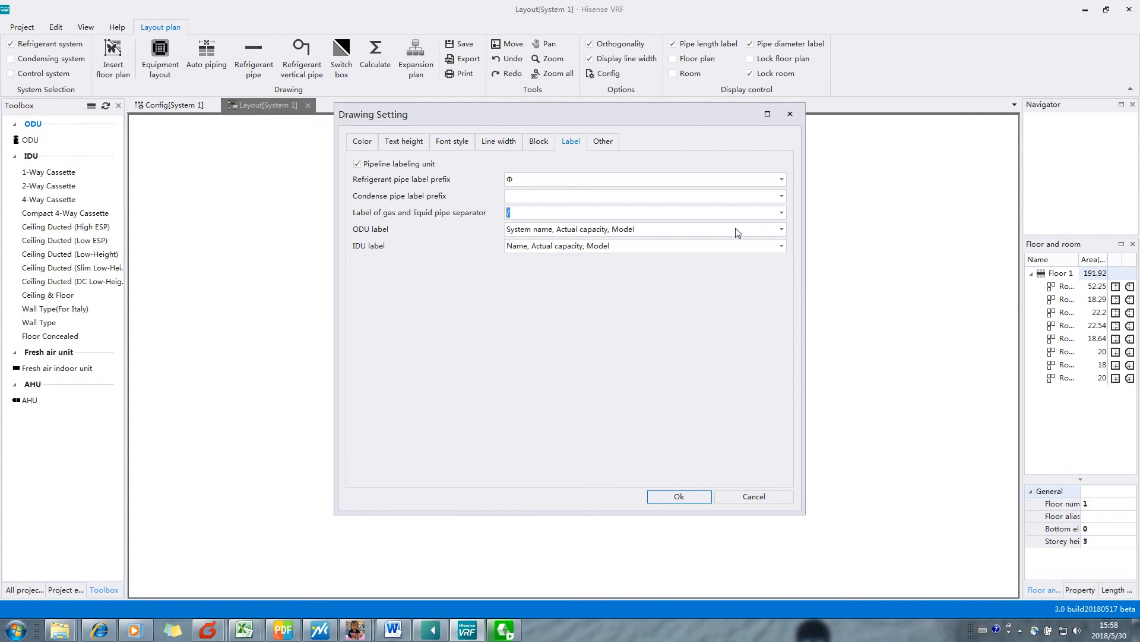
left_click(770, 247)
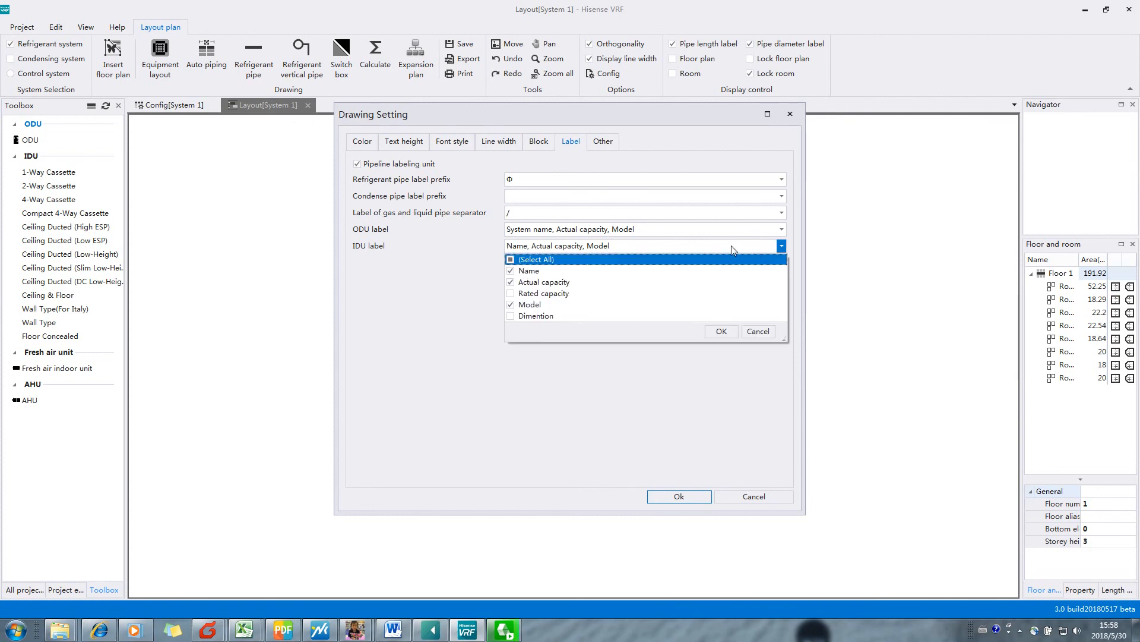
left_click(744, 232)
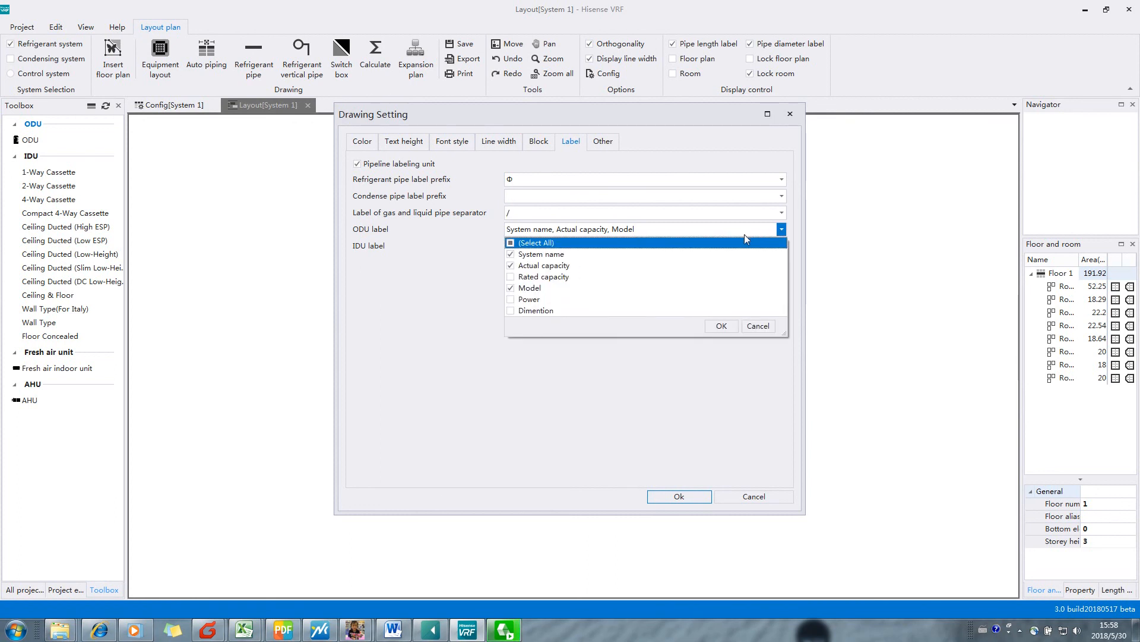
left_click(719, 327)
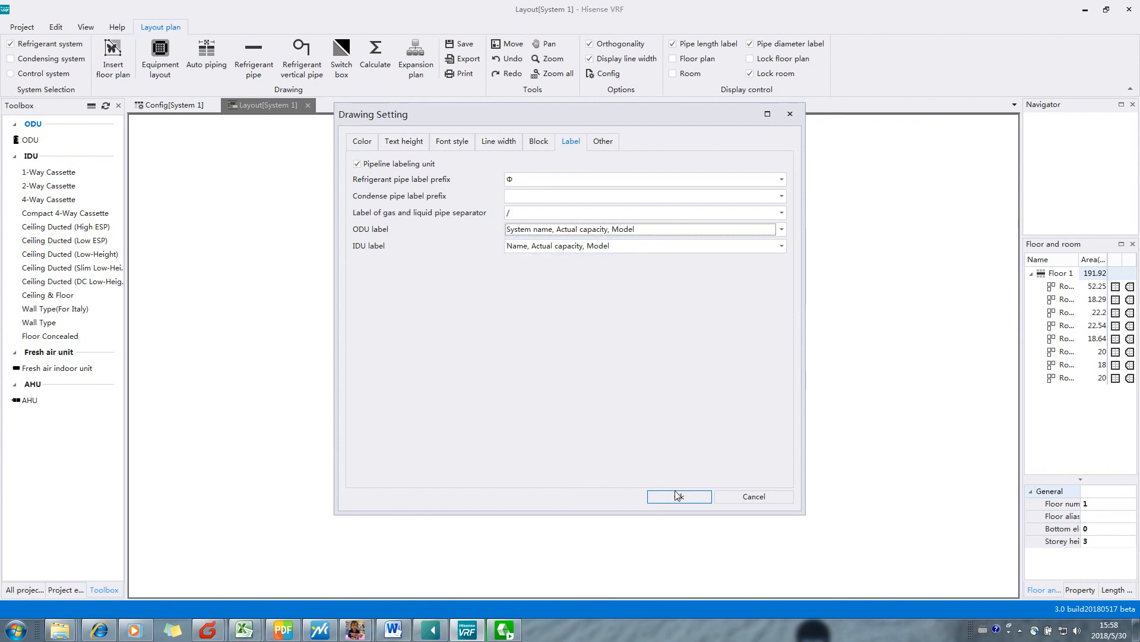
Step: Disable the condensate pipe option and apply the drawing settings
left_click(602, 142)
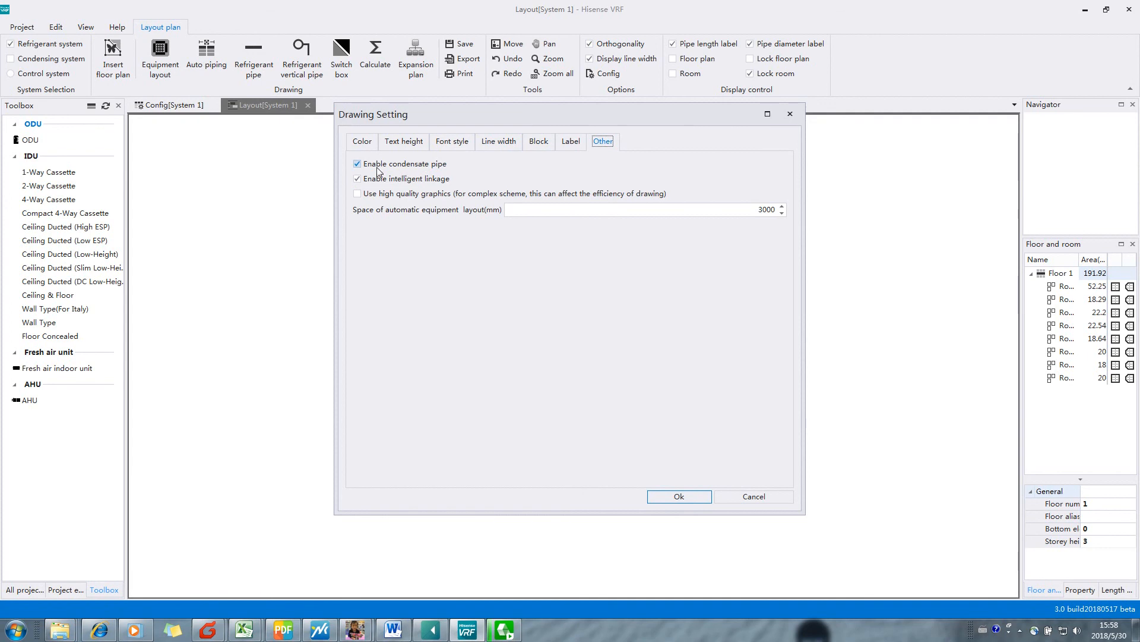
left_click(357, 165)
left_click(679, 497)
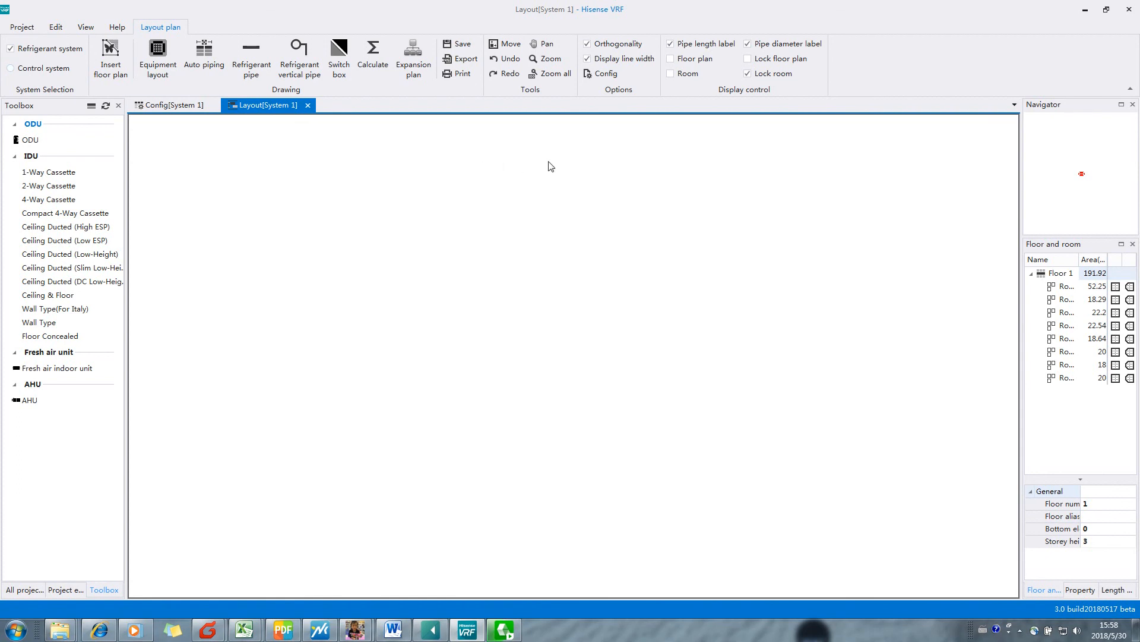
Step: Re-enable the condensate pipe, review the automatic equipment layout spacing and apply the drawing settings
left_click(601, 75)
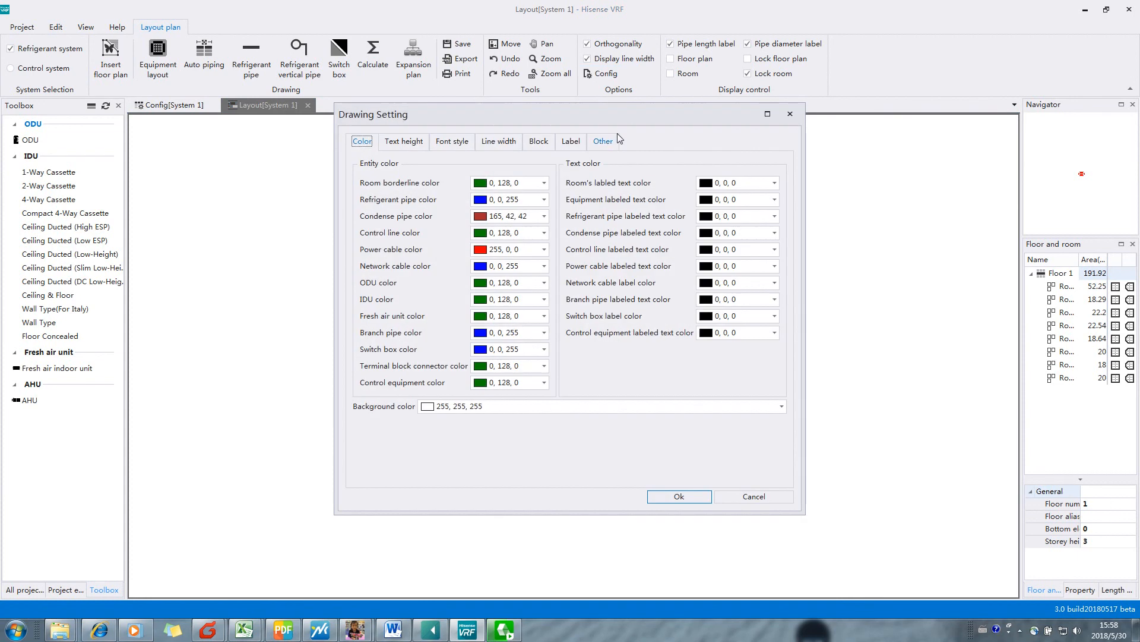
left_click(603, 142)
left_click(357, 164)
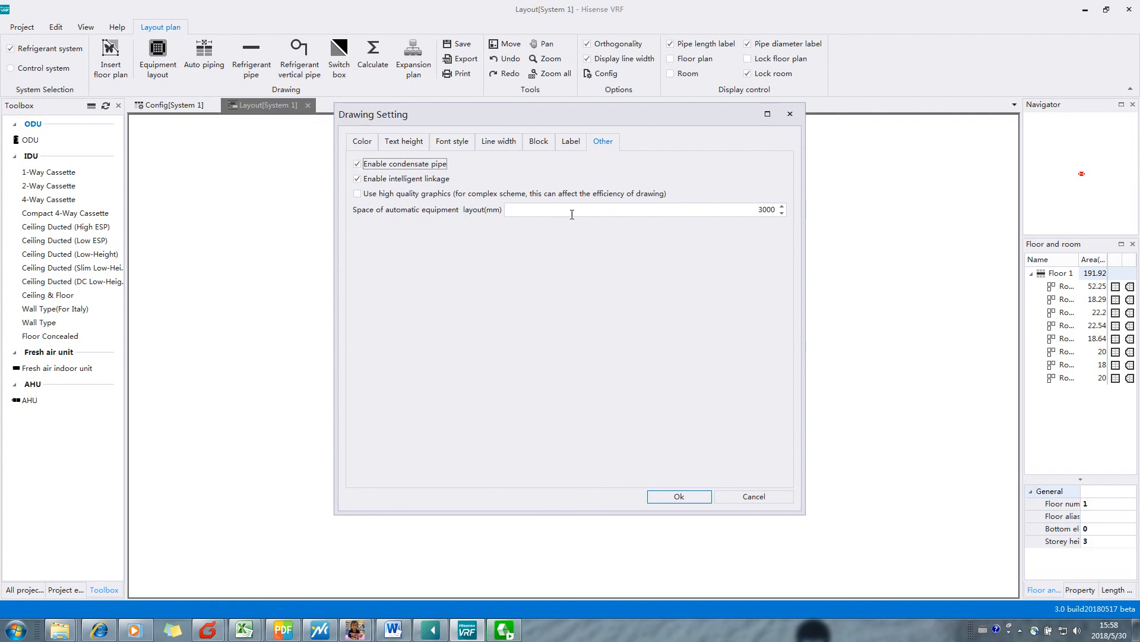
left_click(612, 210)
left_click_drag(765, 209, 772, 209)
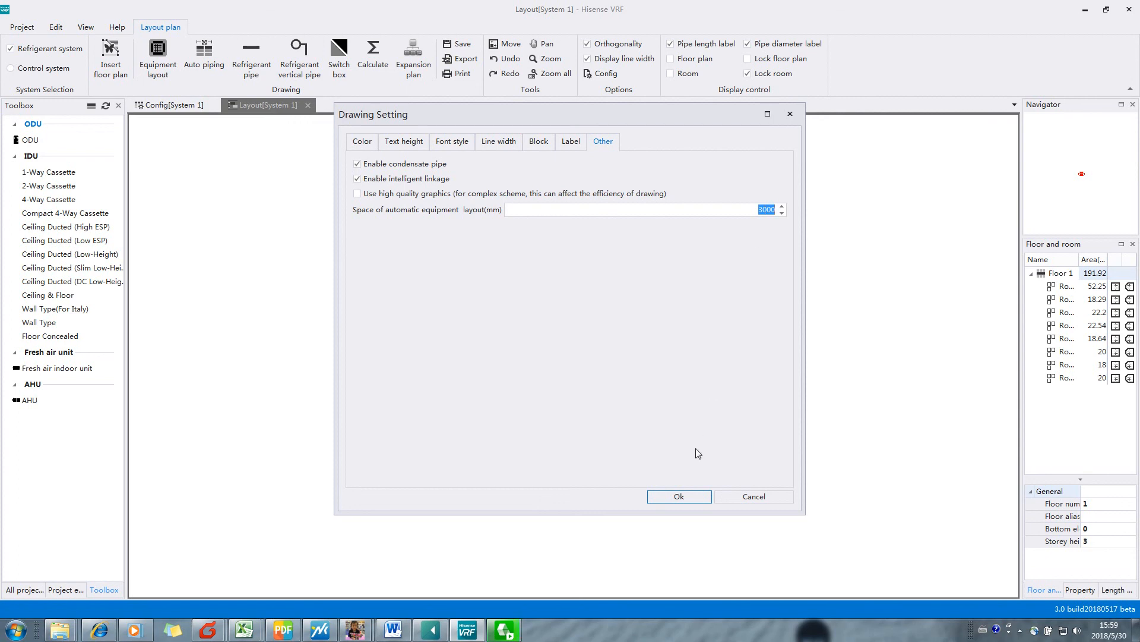
left_click(677, 496)
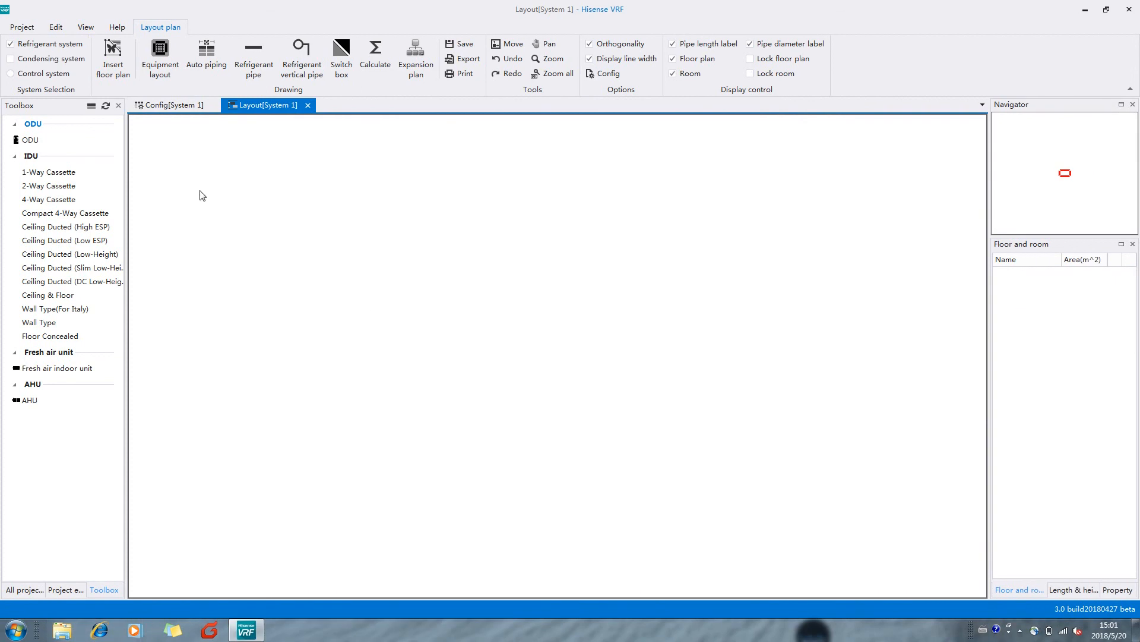
Step: Insert the floor plan file "a small office building Model (1).pdf" into the System 1 layout
left_click(110, 64)
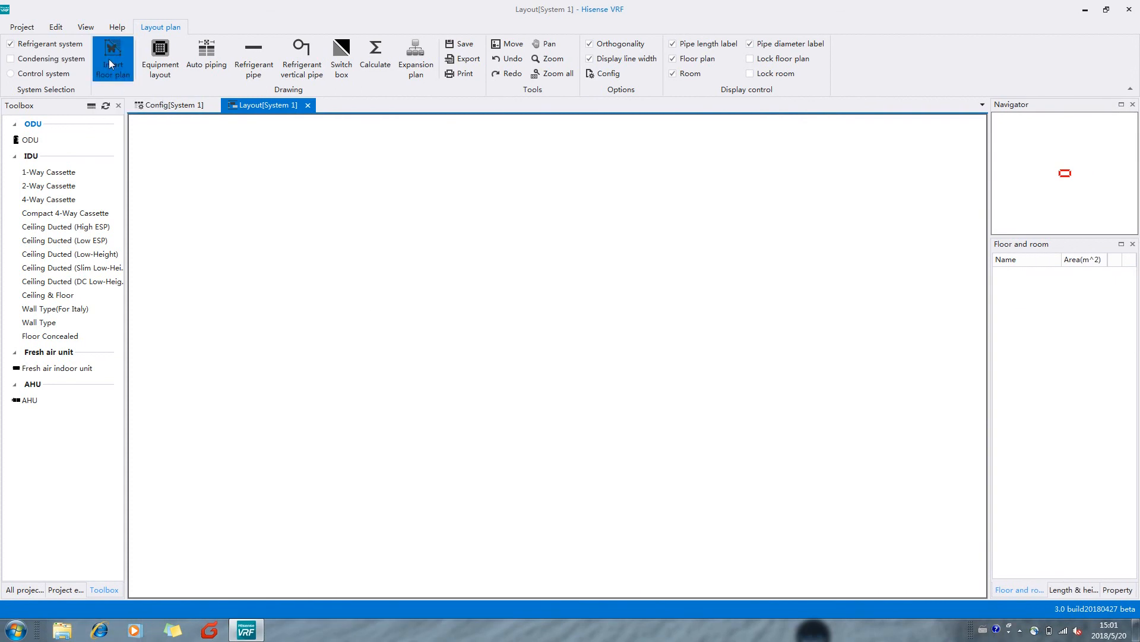
left_click(199, 186)
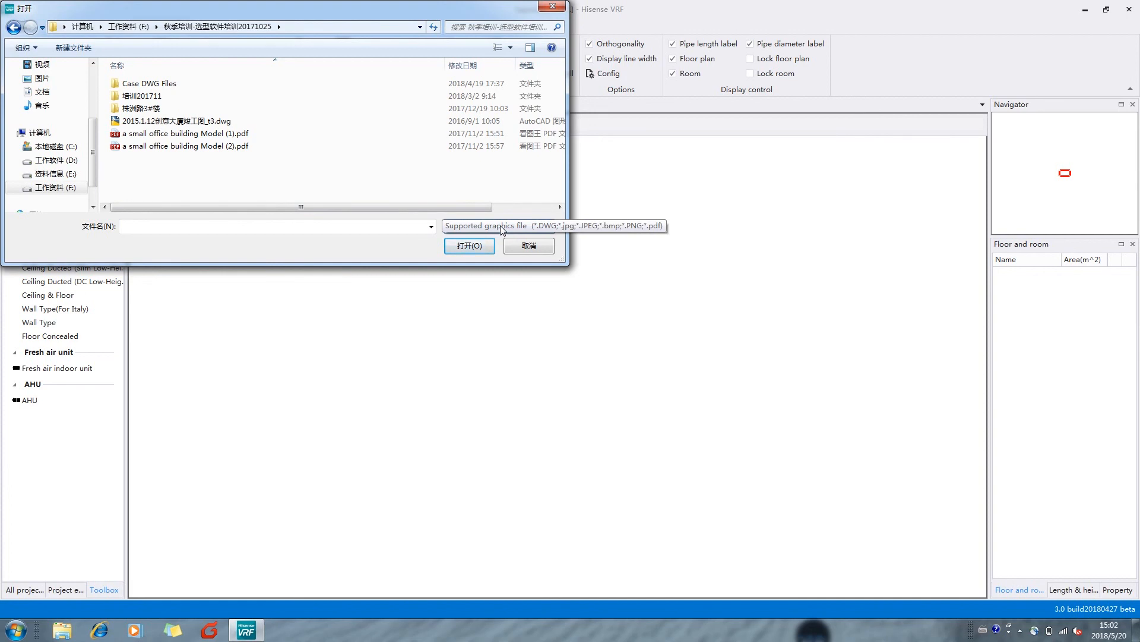
left_click(182, 136)
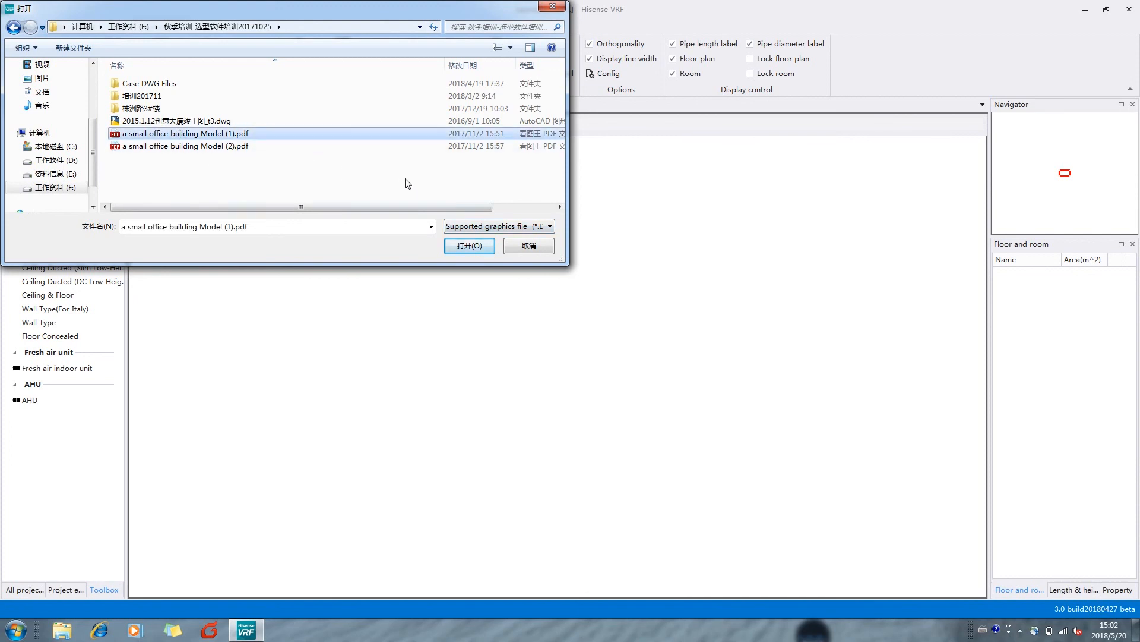
left_click(465, 245)
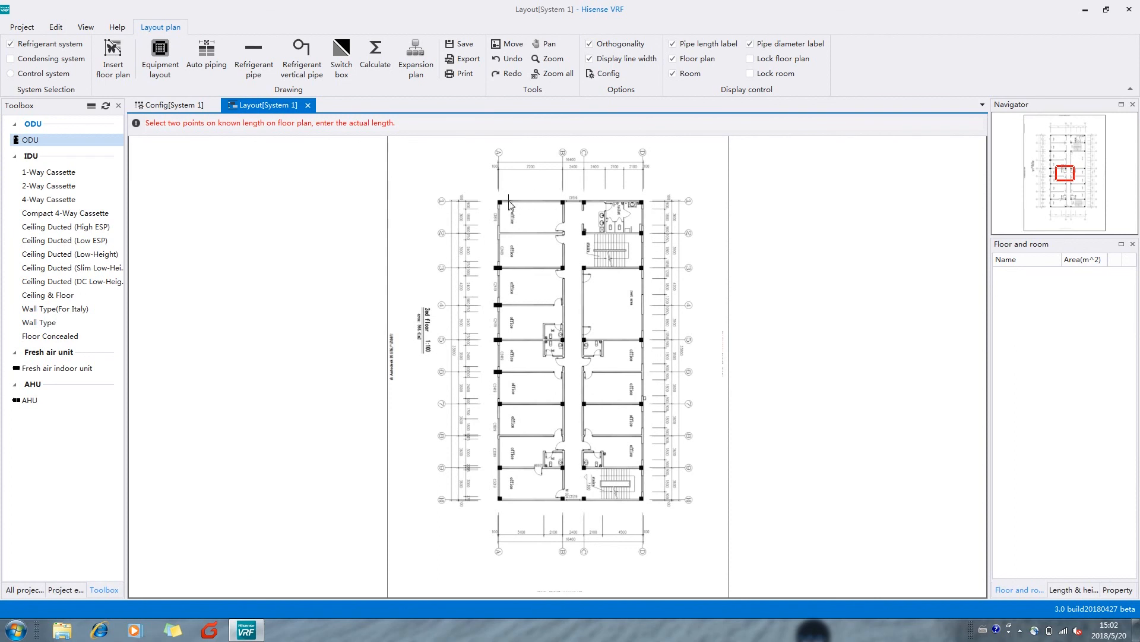
Step: Calibrate the floor plan between grid lines A and B with an actual length of 7.2 m and a rotation of 90°
scroll(503, 199, "up", 4)
scroll(501, 210, "up", 4)
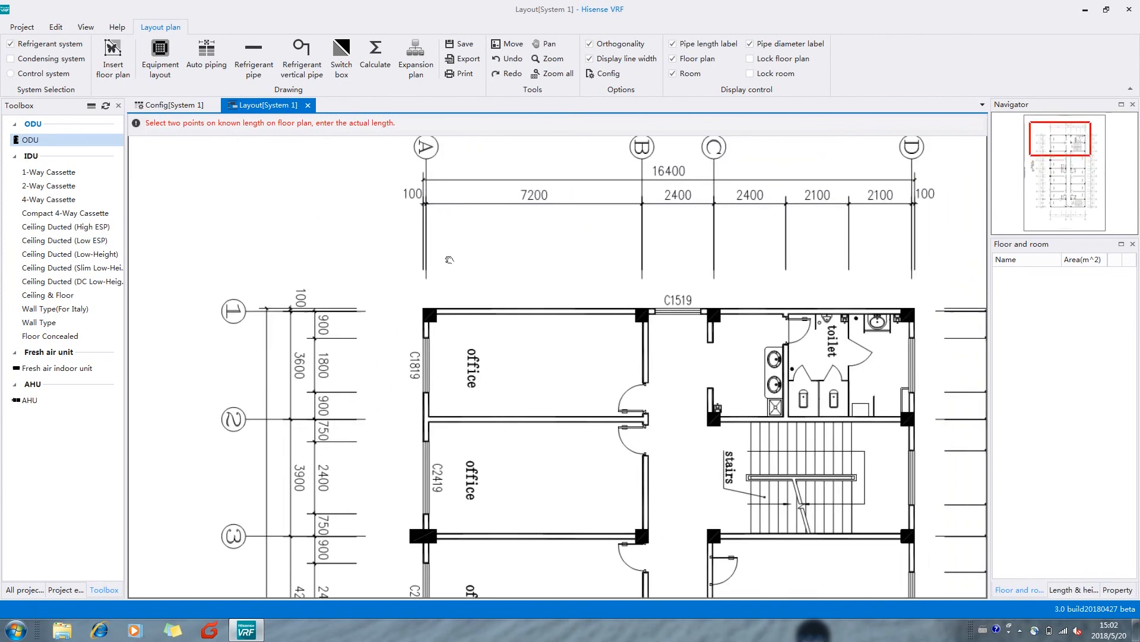
scroll(415, 268, "up", 2)
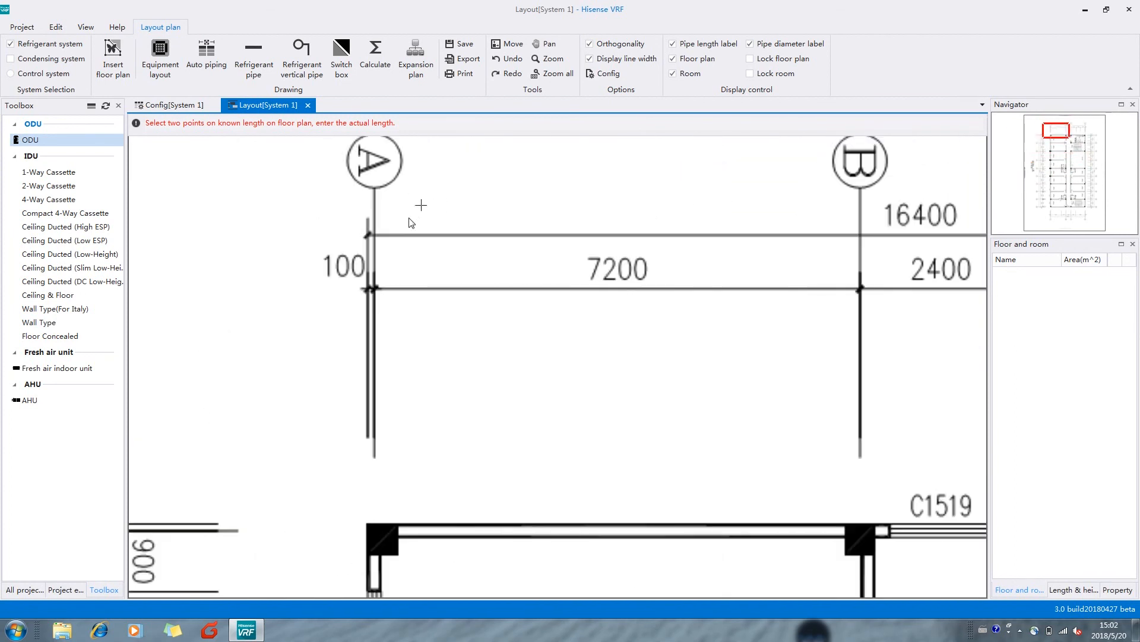
left_click(372, 234)
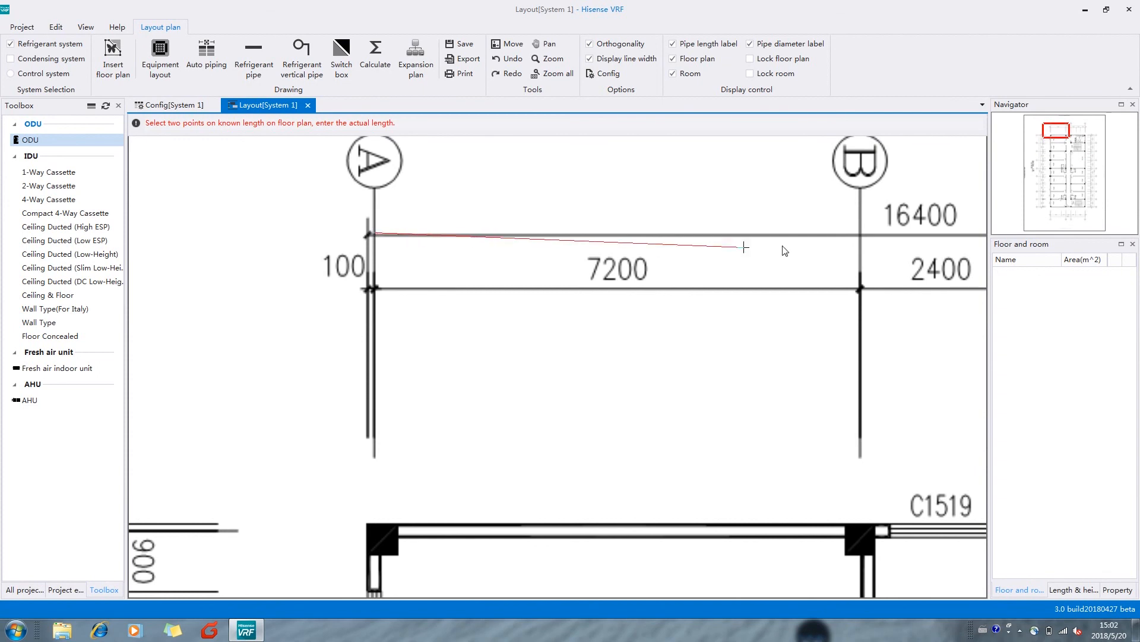
left_click(860, 235)
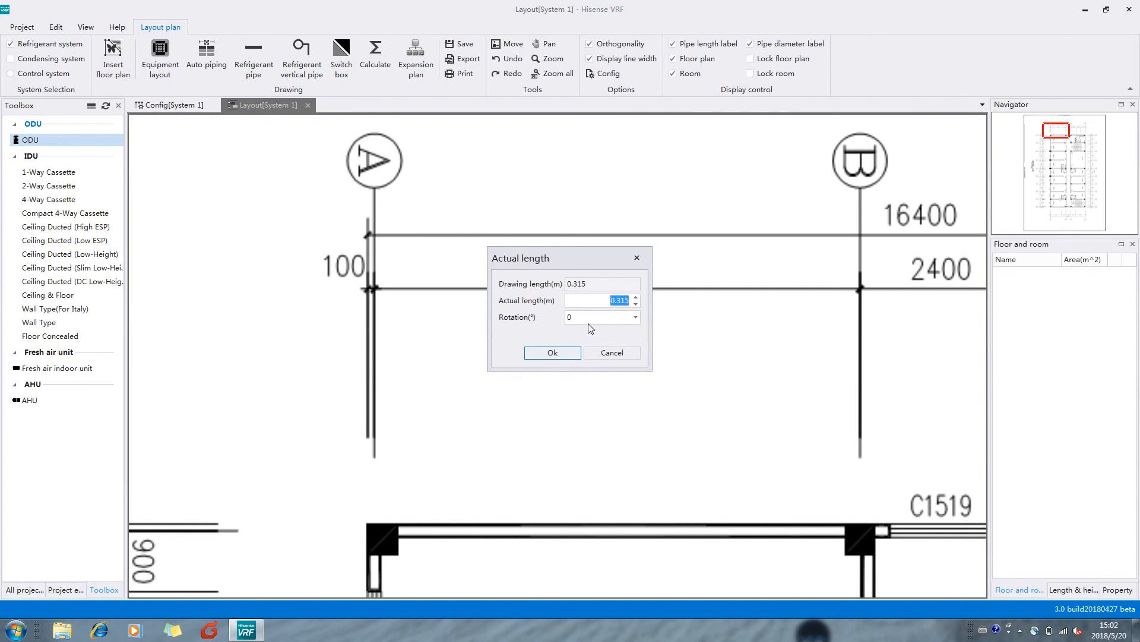
type("7.2")
left_click(636, 317)
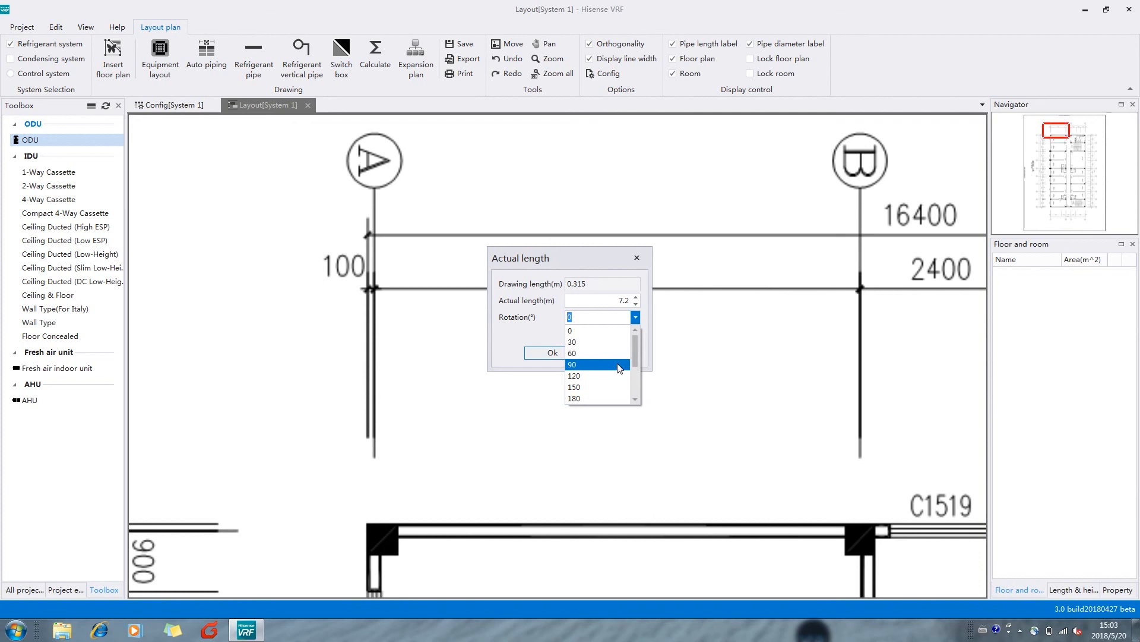
left_click(619, 366)
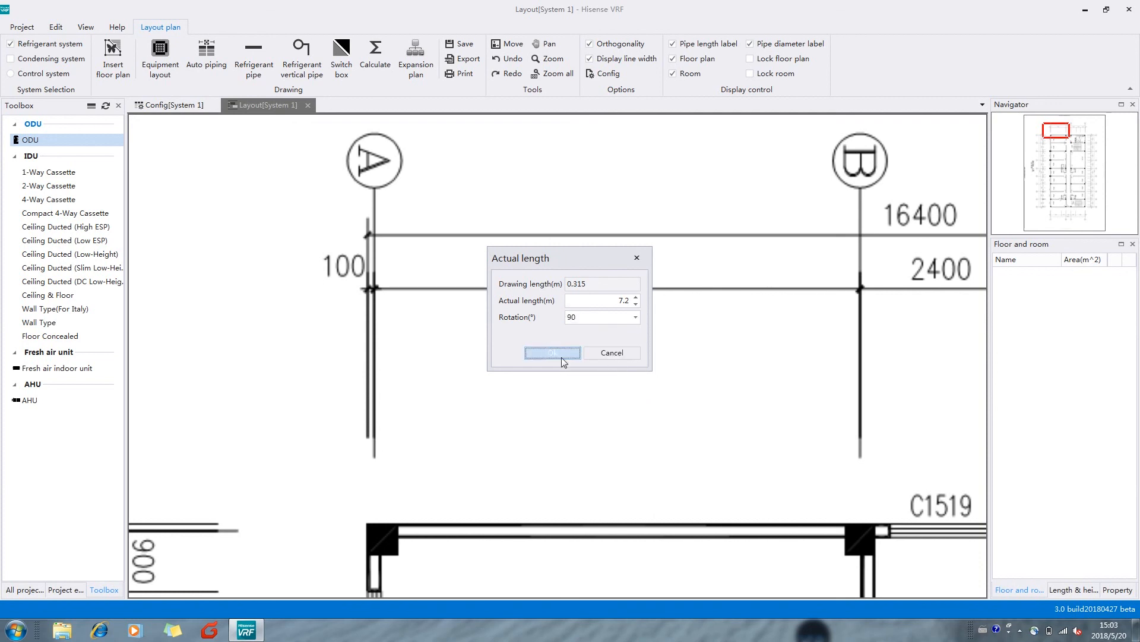
left_click(561, 356)
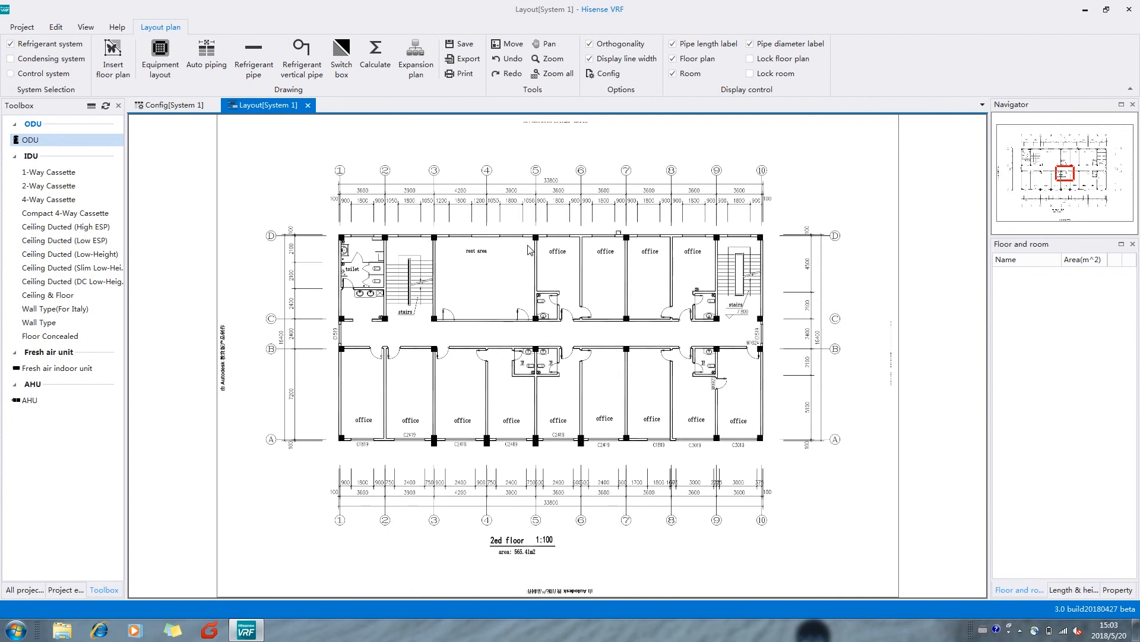
scroll(530, 250, "up", 5)
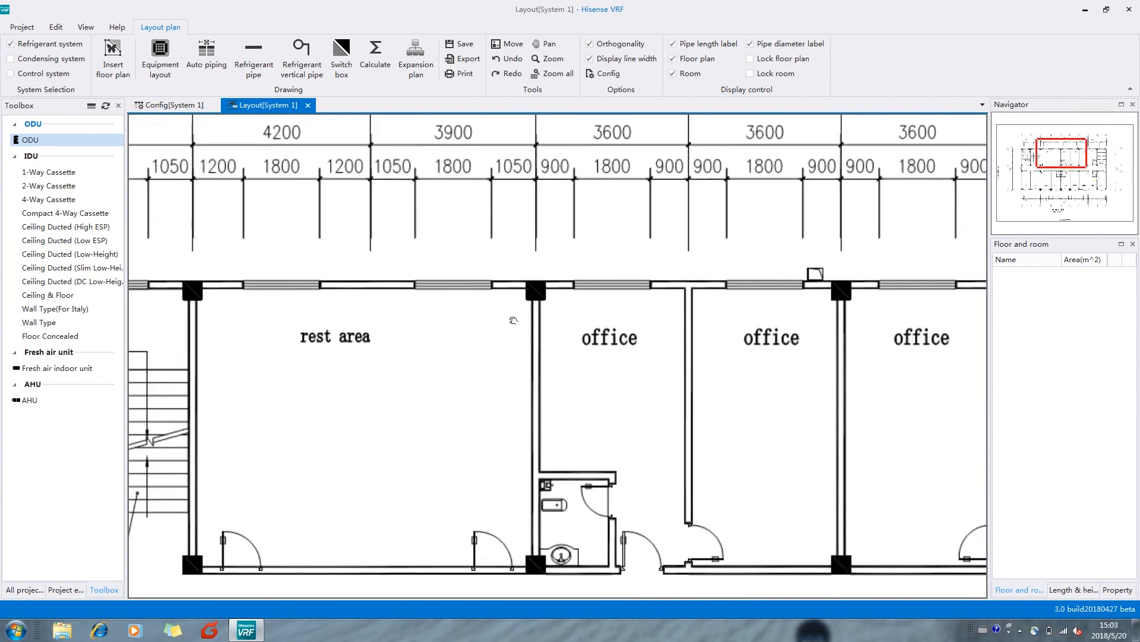
left_click_drag(538, 225, 502, 272)
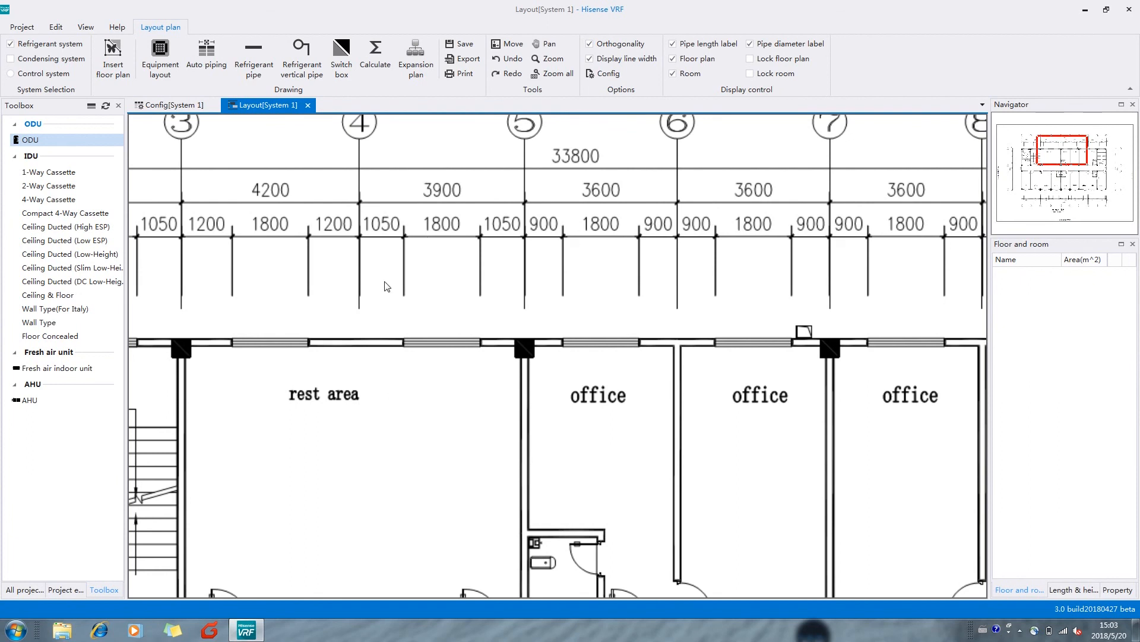
scroll(386, 283, "down", 2)
left_click_drag(414, 298, 456, 260)
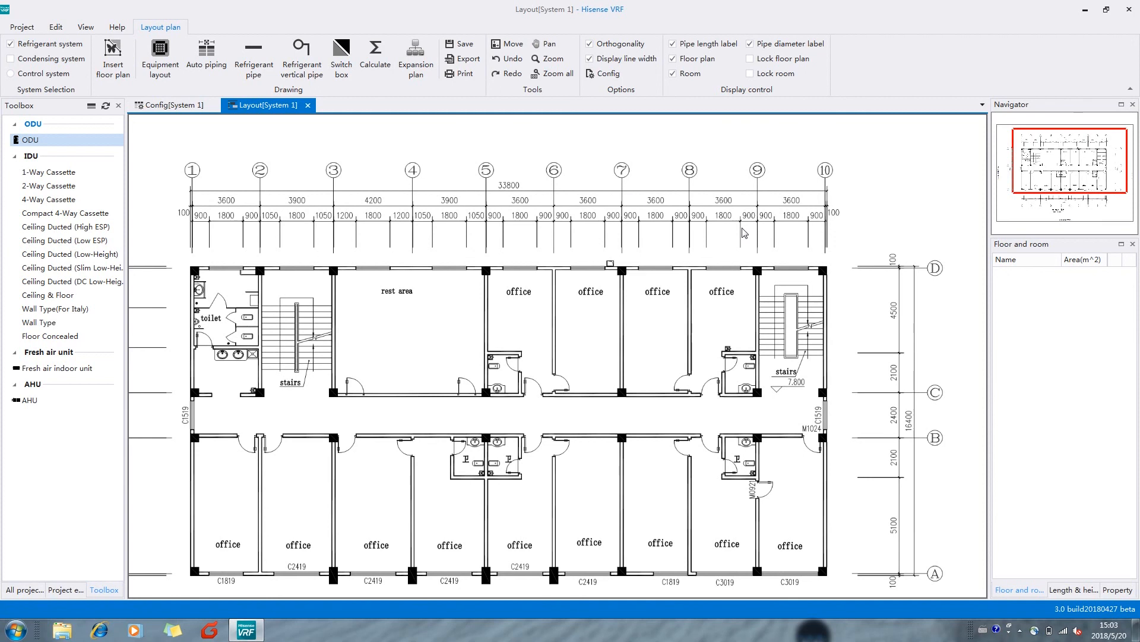
Step: Add a floor to the floor and room list and create one room on it
left_click(55, 27)
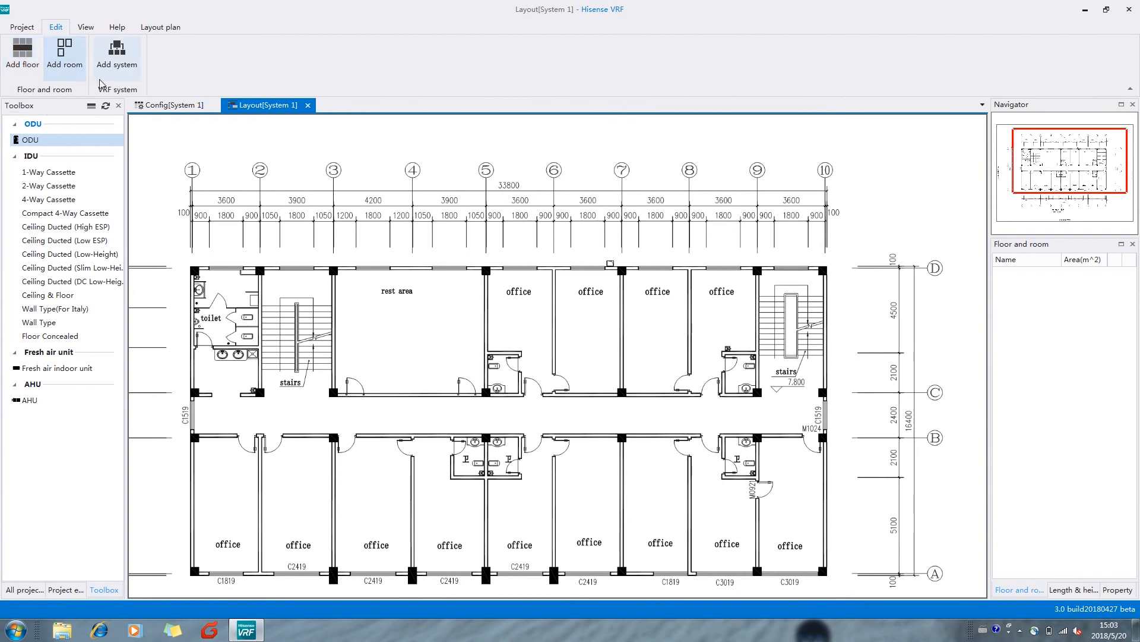
left_click(1034, 296)
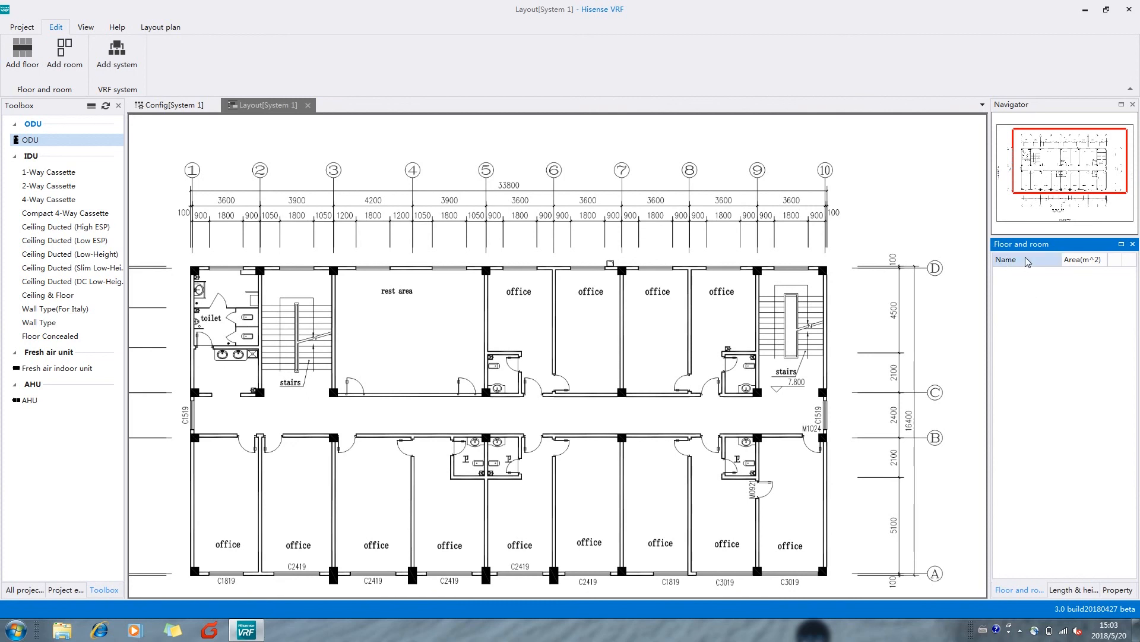
right_click(1014, 295)
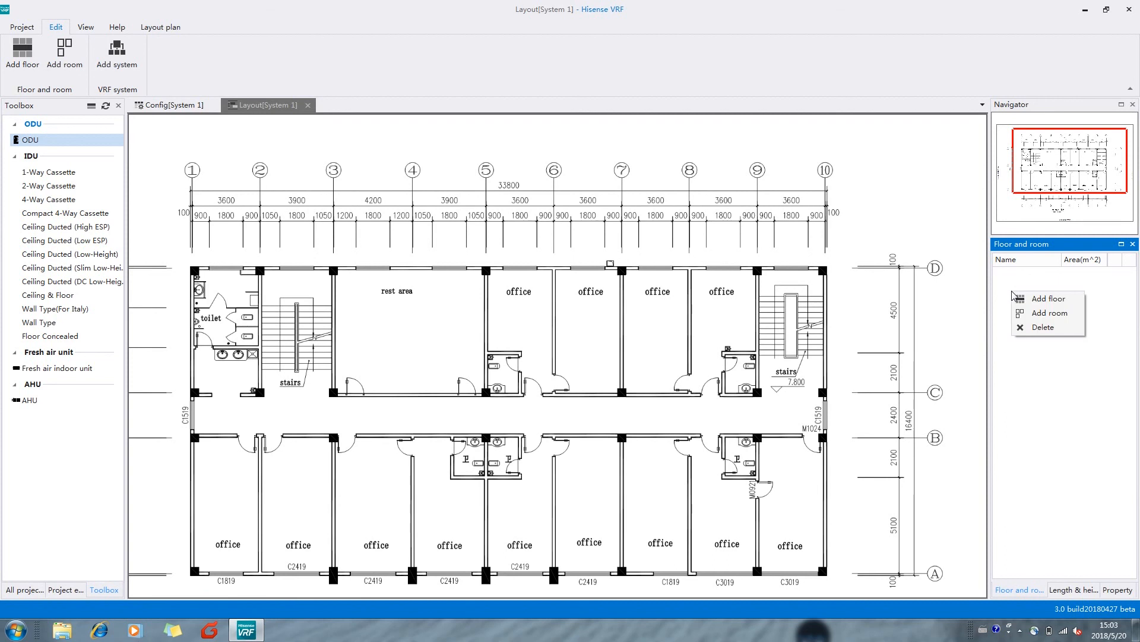
left_click(1049, 298)
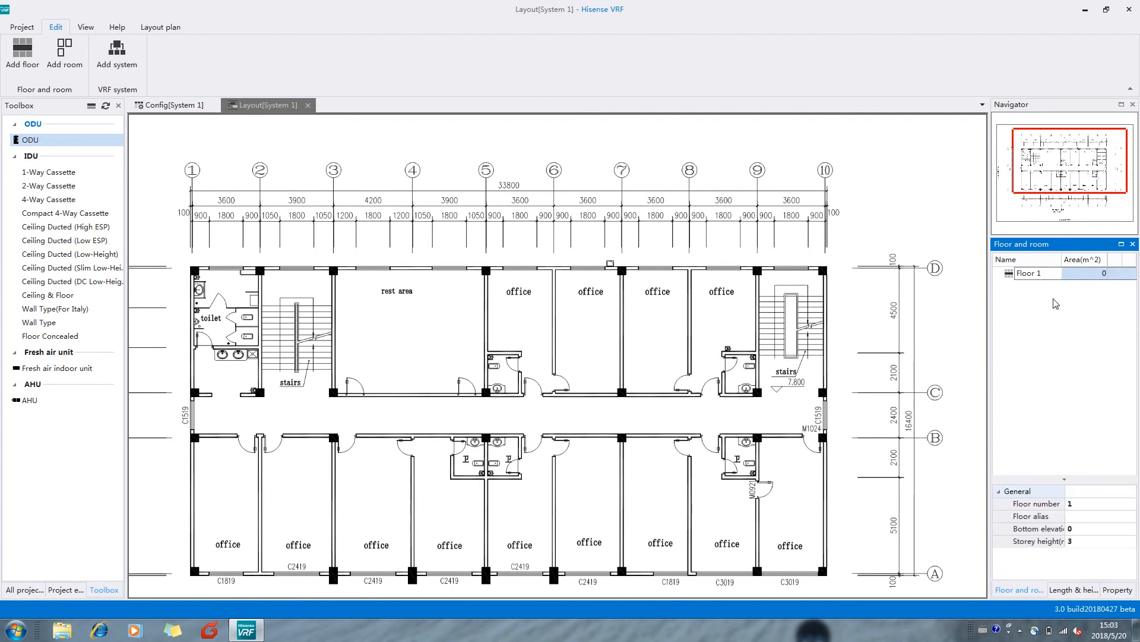
right_click(1030, 305)
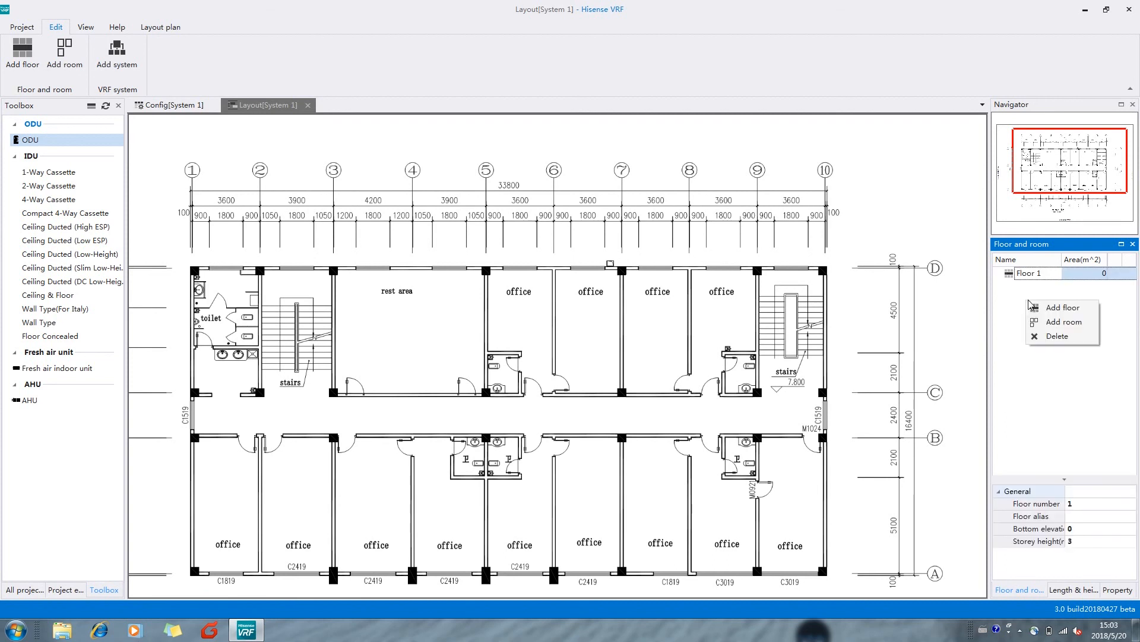
left_click(1064, 325)
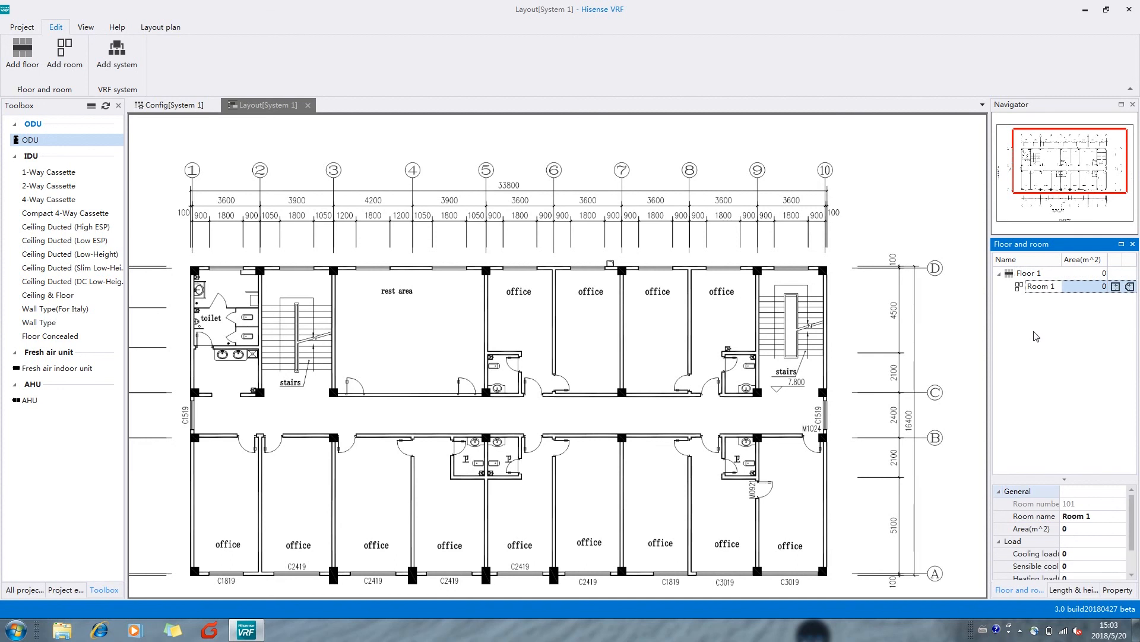
Step: Examine Floor 1's alias, bottom elevation and storey height, and Room 1's name, area and load properties, widening the pane to read full labels
left_click(1042, 273)
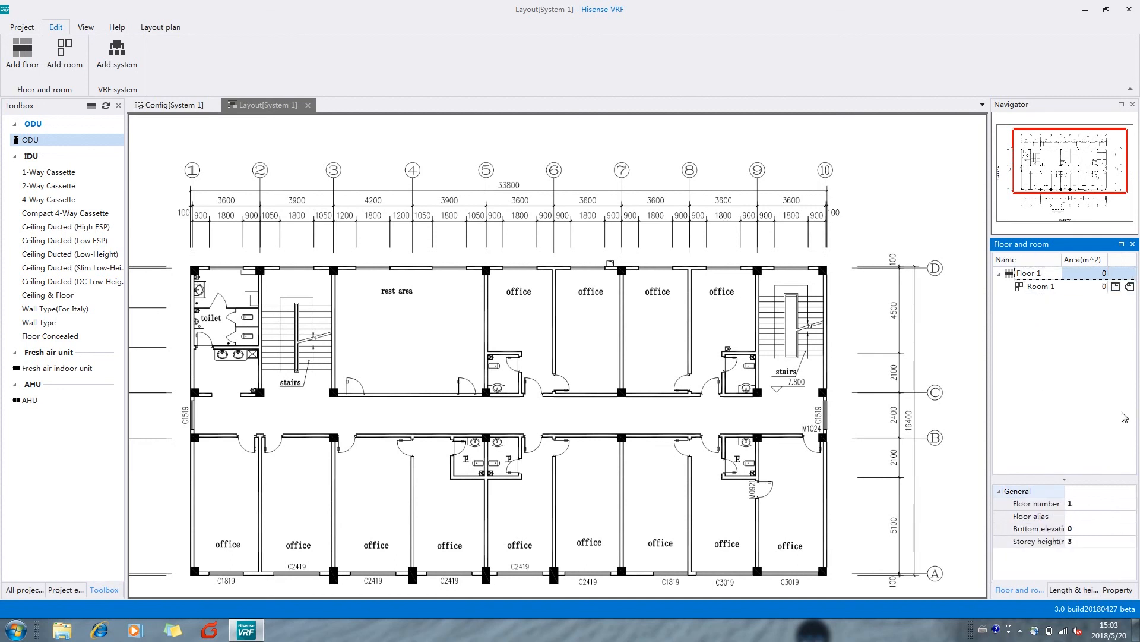
left_click(1077, 517)
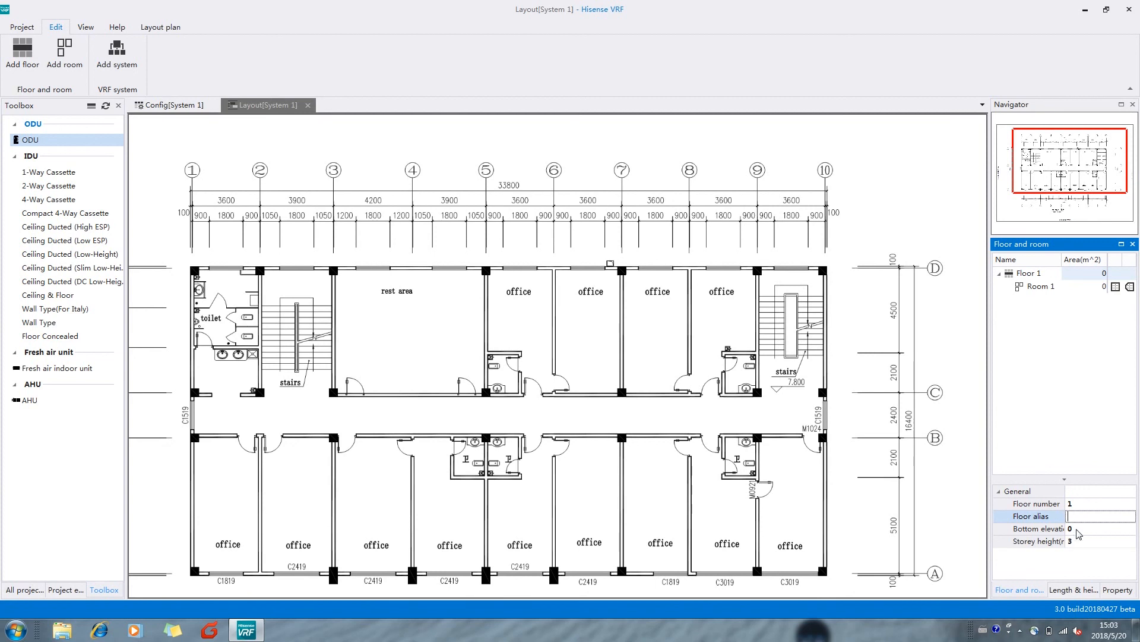
left_click(1079, 530)
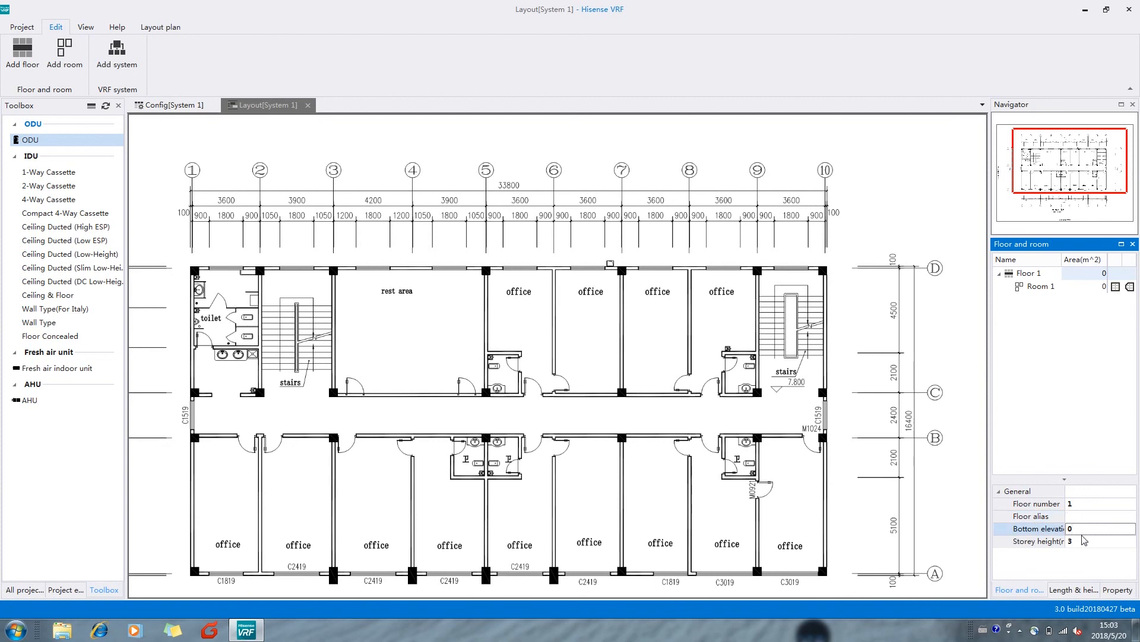
left_click(1083, 541)
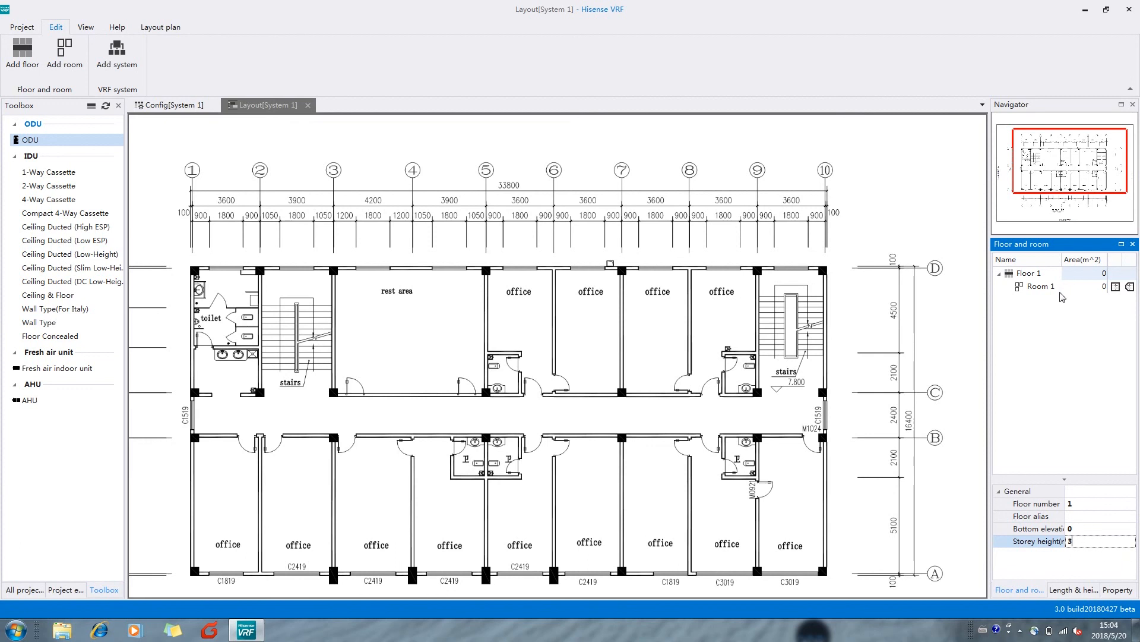
left_click(1041, 289)
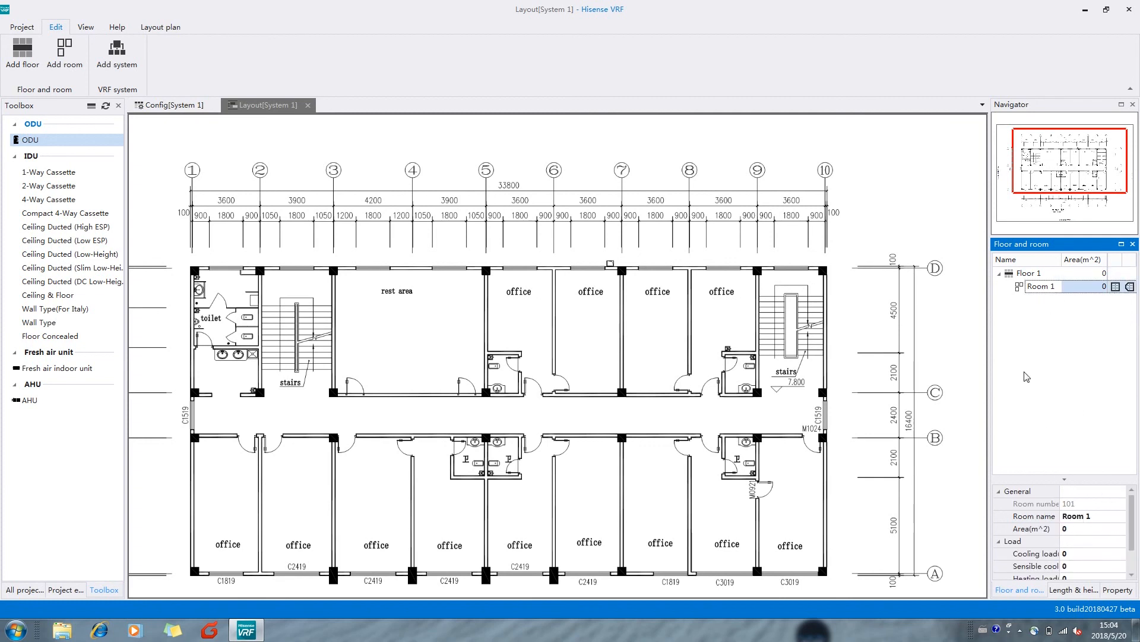
left_click(1096, 516)
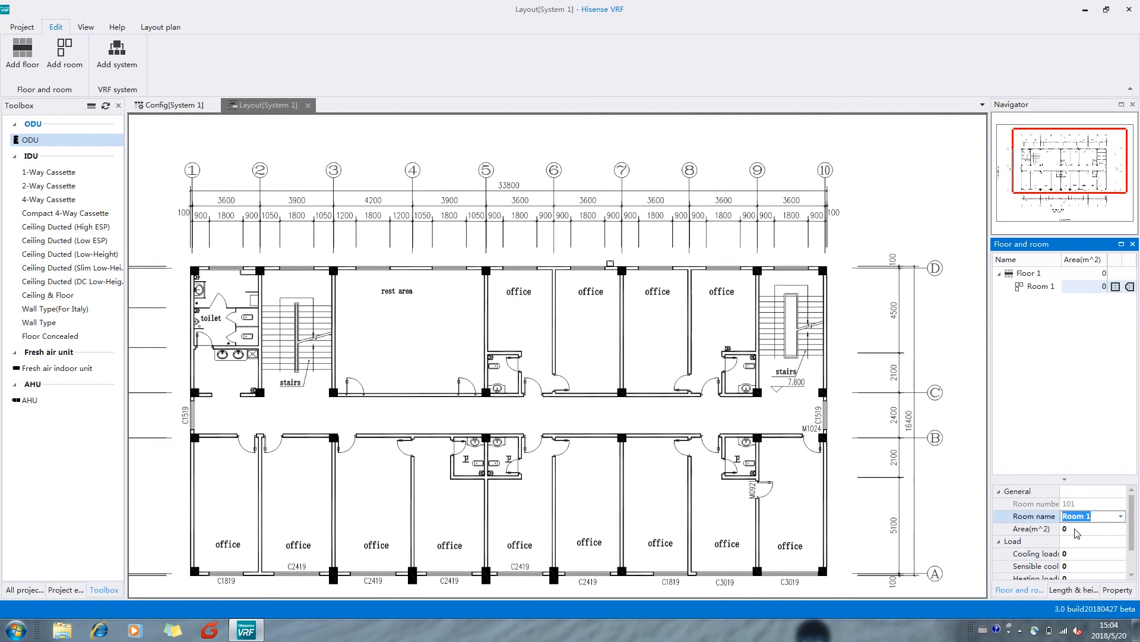
left_click(1122, 528)
scroll(1134, 535, "down", 1)
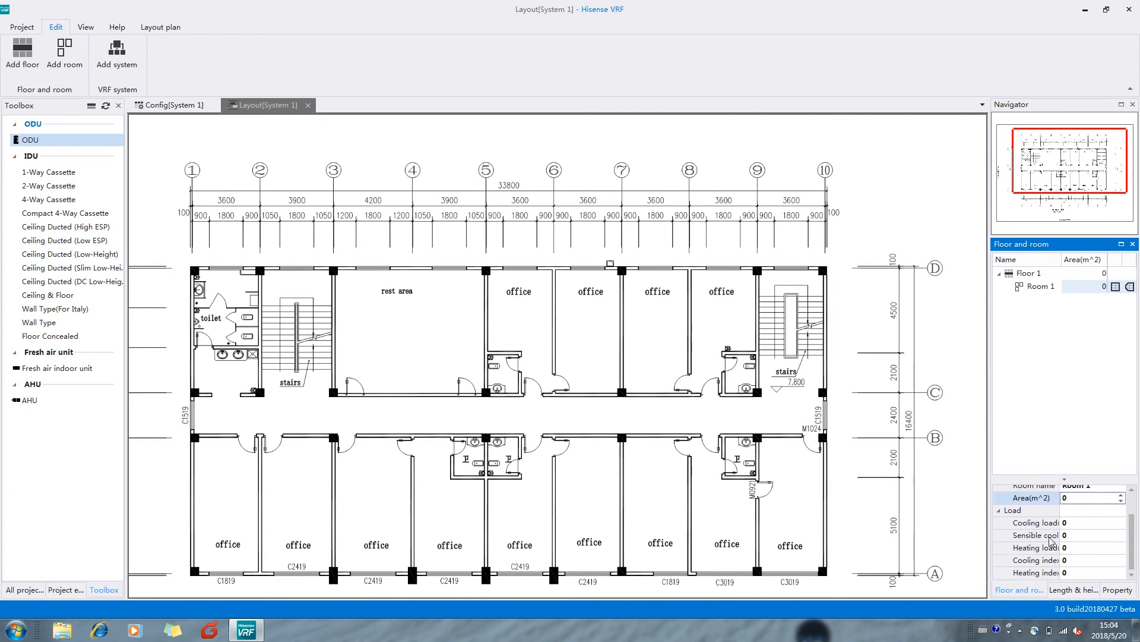
left_click_drag(989, 501, 911, 499)
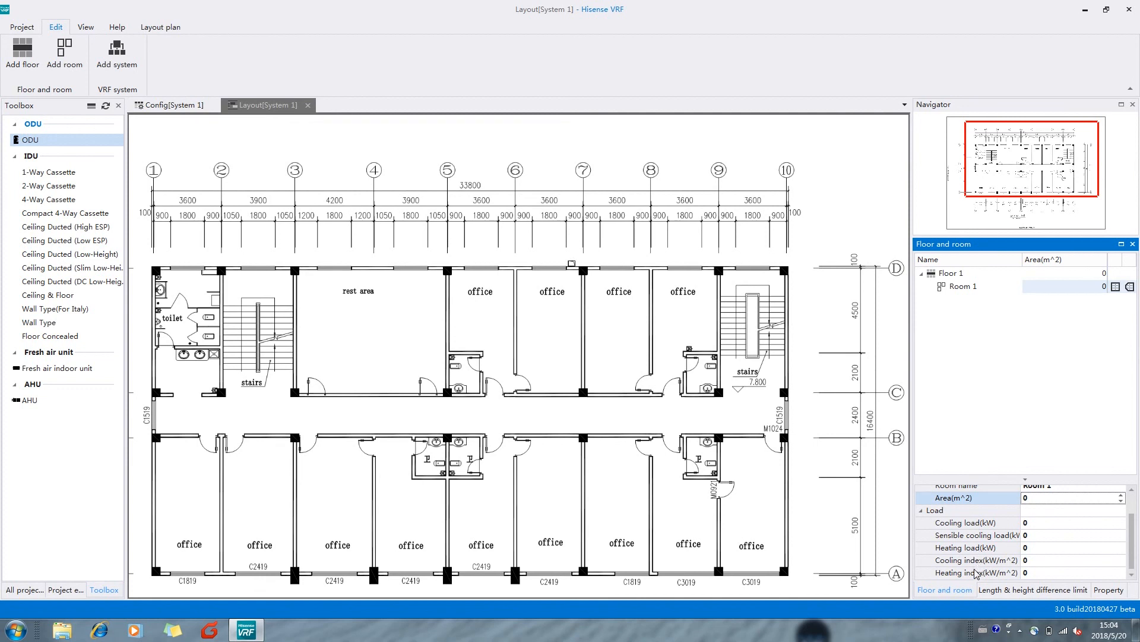
Step: Add seven more rooms, Room 2 to Room 8, to Floor 1
left_click(957, 329)
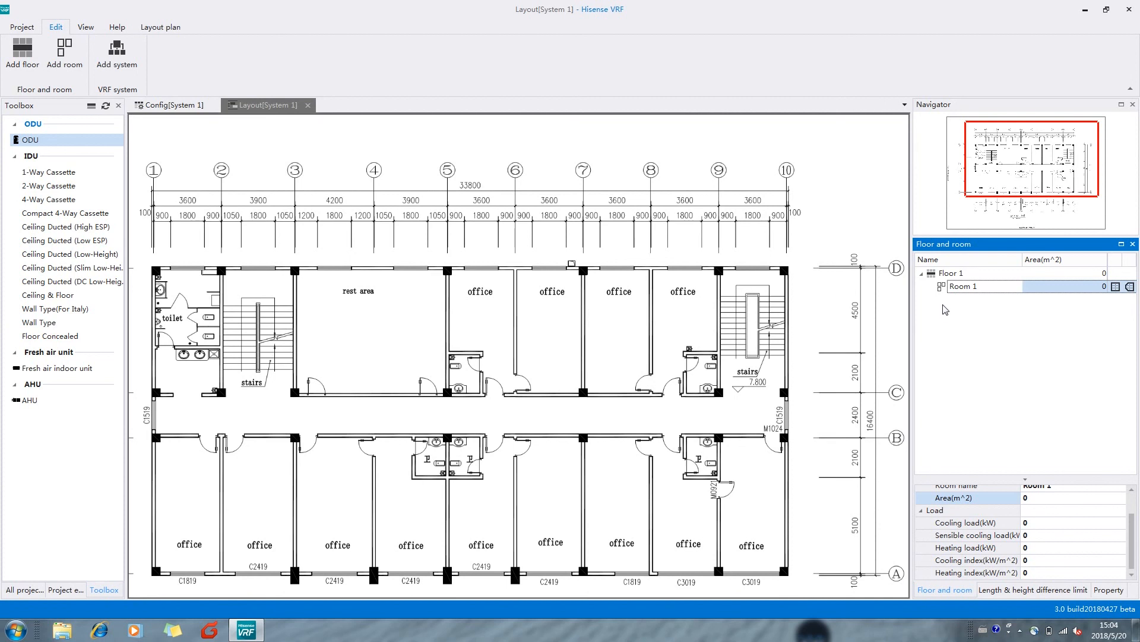
right_click(945, 309)
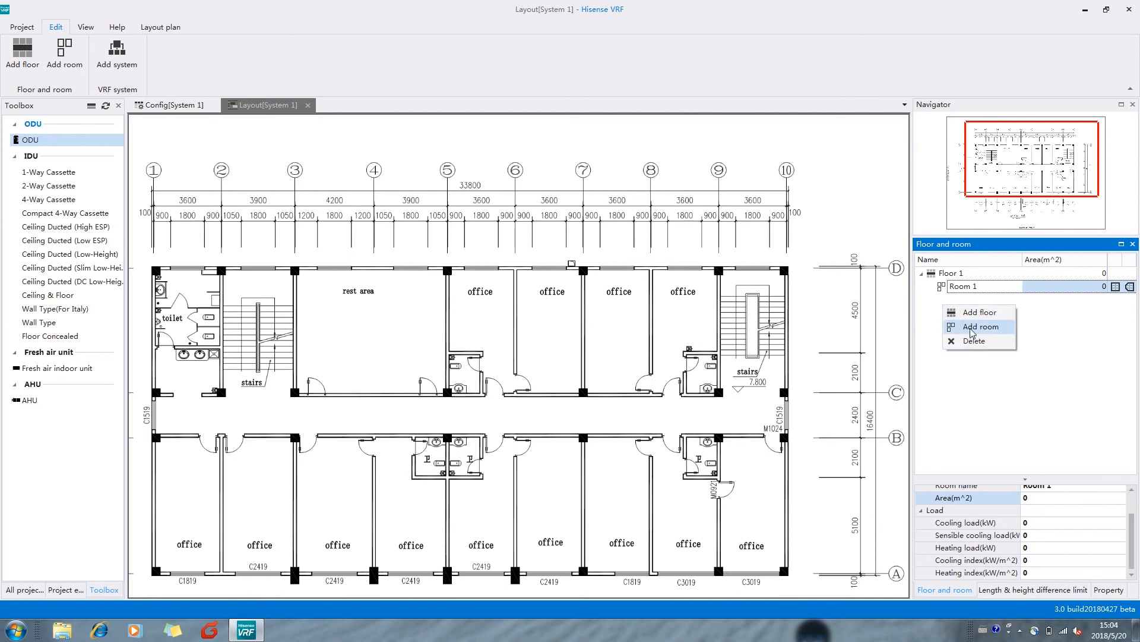
left_click(968, 326)
right_click(943, 328)
left_click(973, 352)
right_click(949, 345)
left_click(986, 367)
right_click(945, 356)
left_click(975, 377)
right_click(968, 378)
left_click(998, 394)
right_click(940, 378)
left_click(964, 403)
right_click(942, 381)
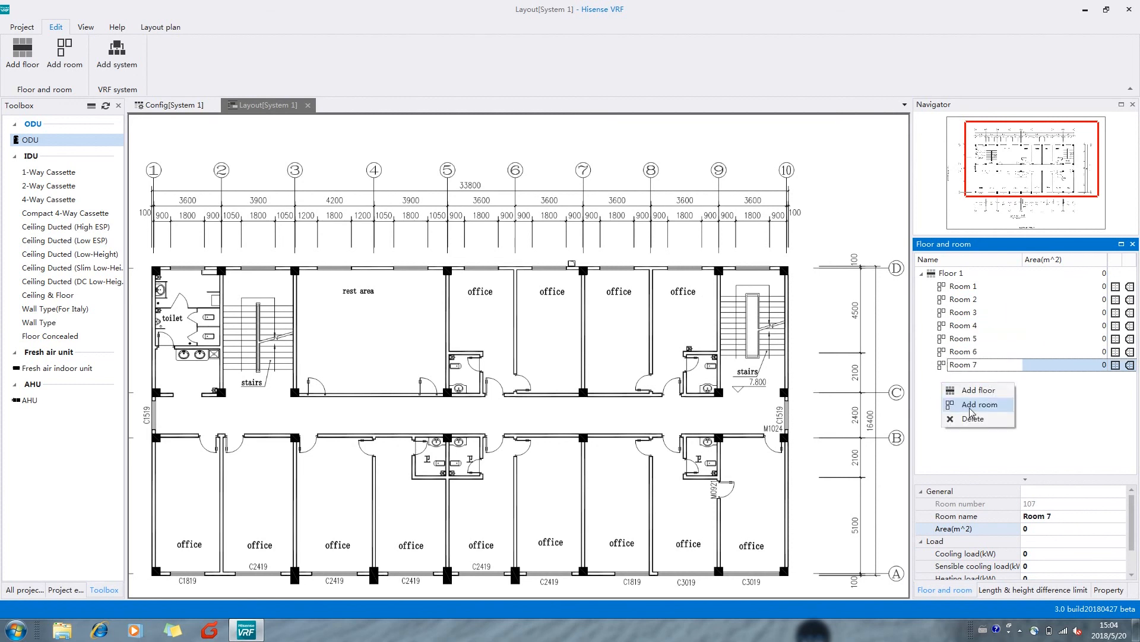
left_click(974, 403)
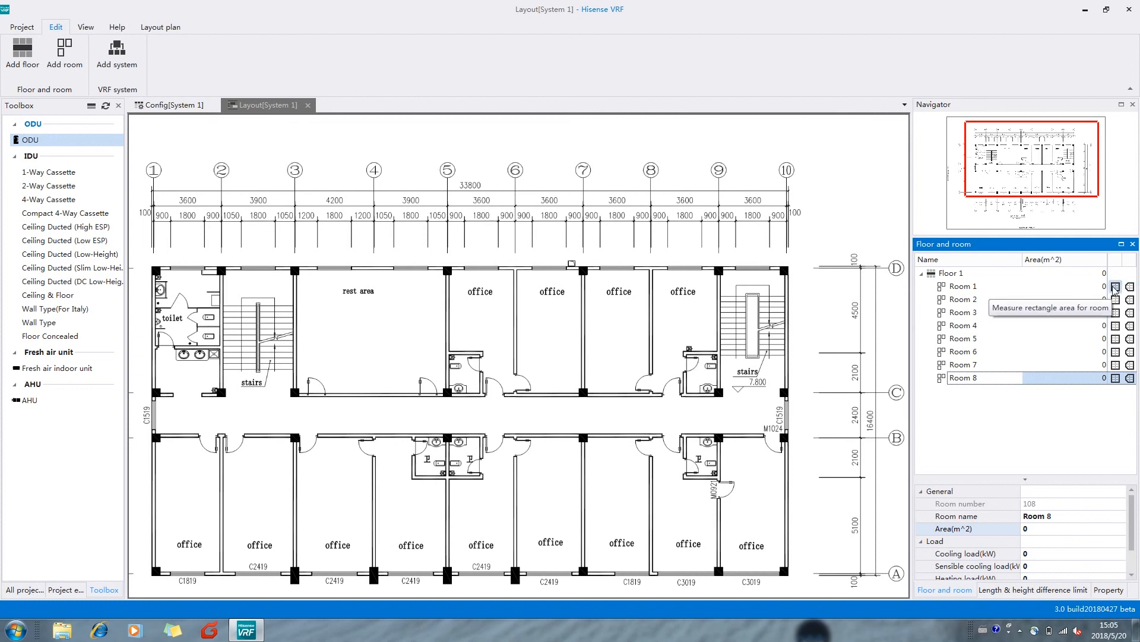
Step: Measure Room 1's area with a rectangle around the rest area, between grid lines 3 and 5 and C and D
left_click(1115, 288)
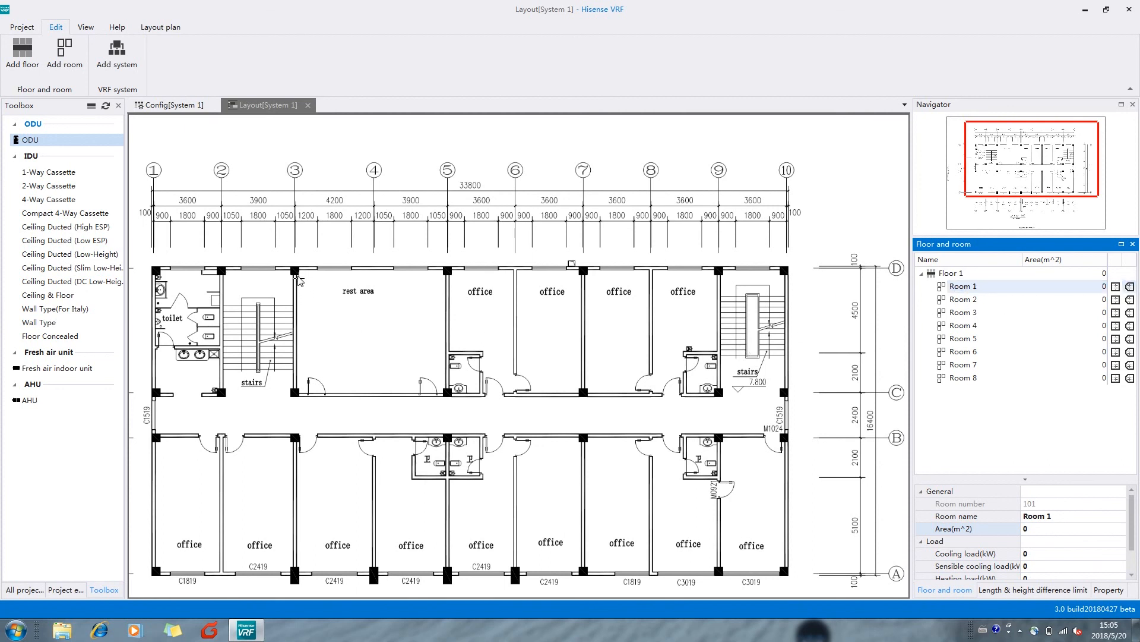
left_click_drag(295, 271, 447, 394)
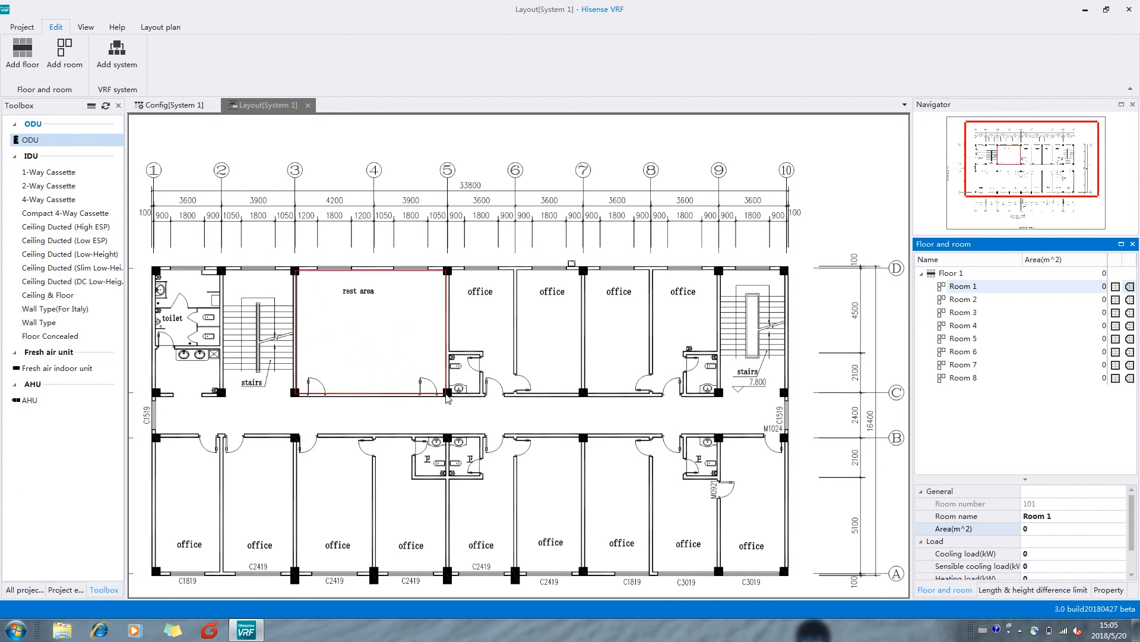
scroll(366, 334, "up", 4)
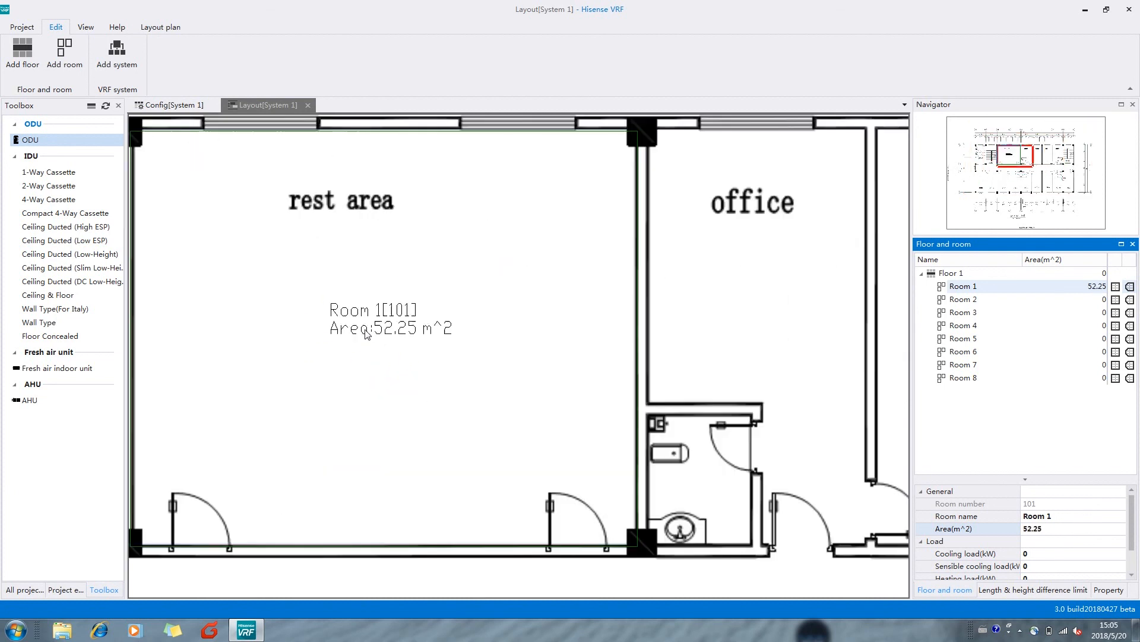
Step: Measure Room 2's area with a polygon around the office between grid lines 5 and 6, leaving out its toilet
scroll(402, 364, "down", 5)
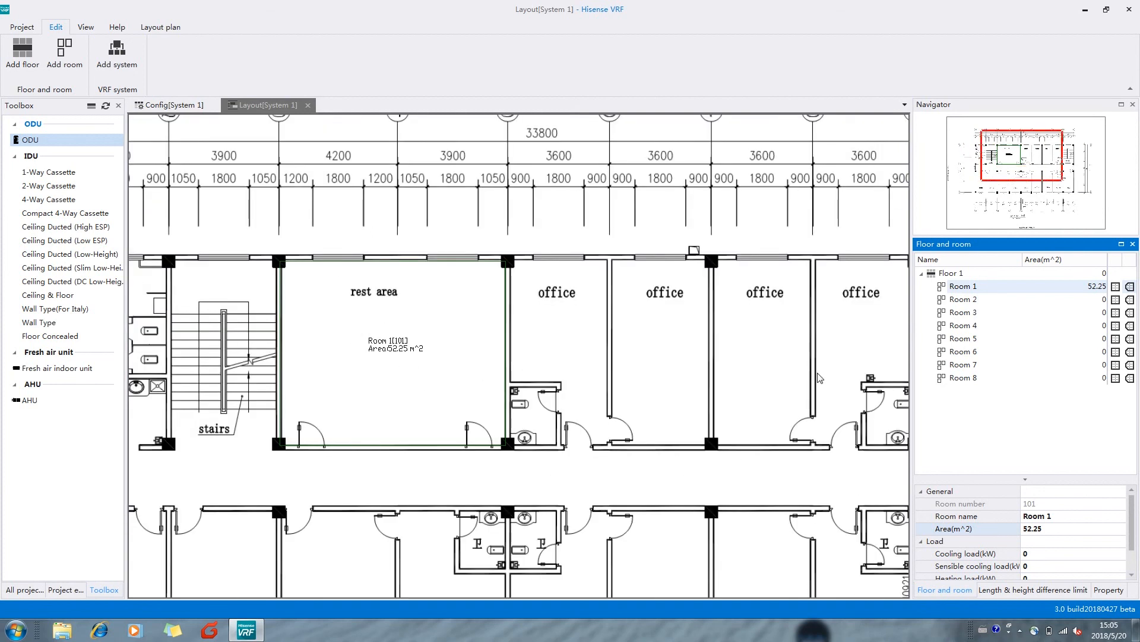
left_click(1130, 300)
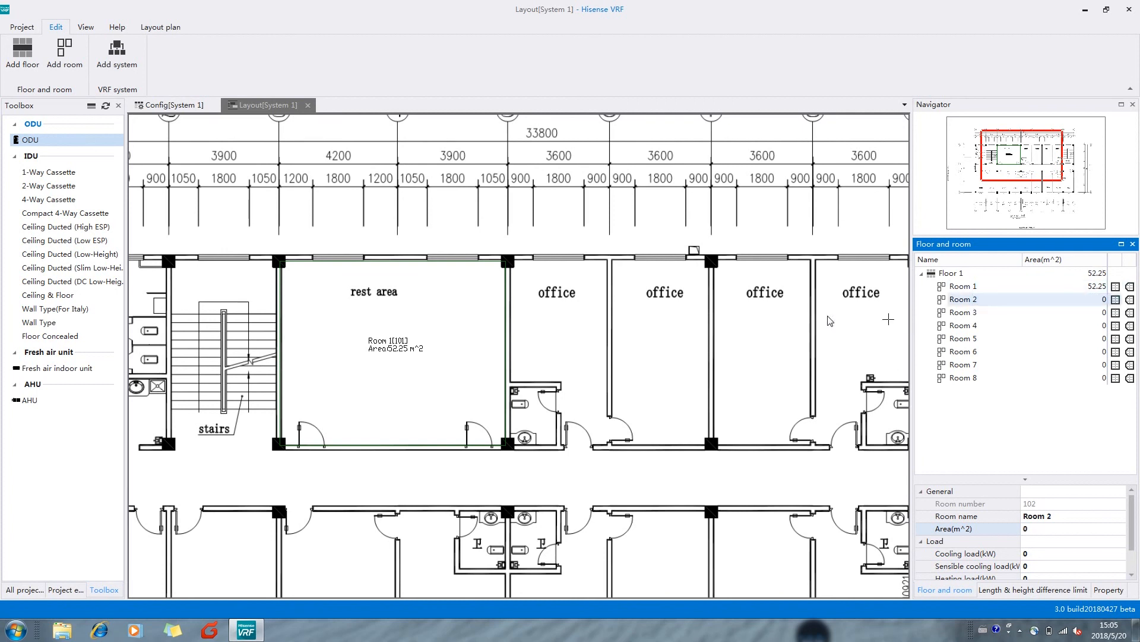
left_click(510, 262)
left_click(606, 259)
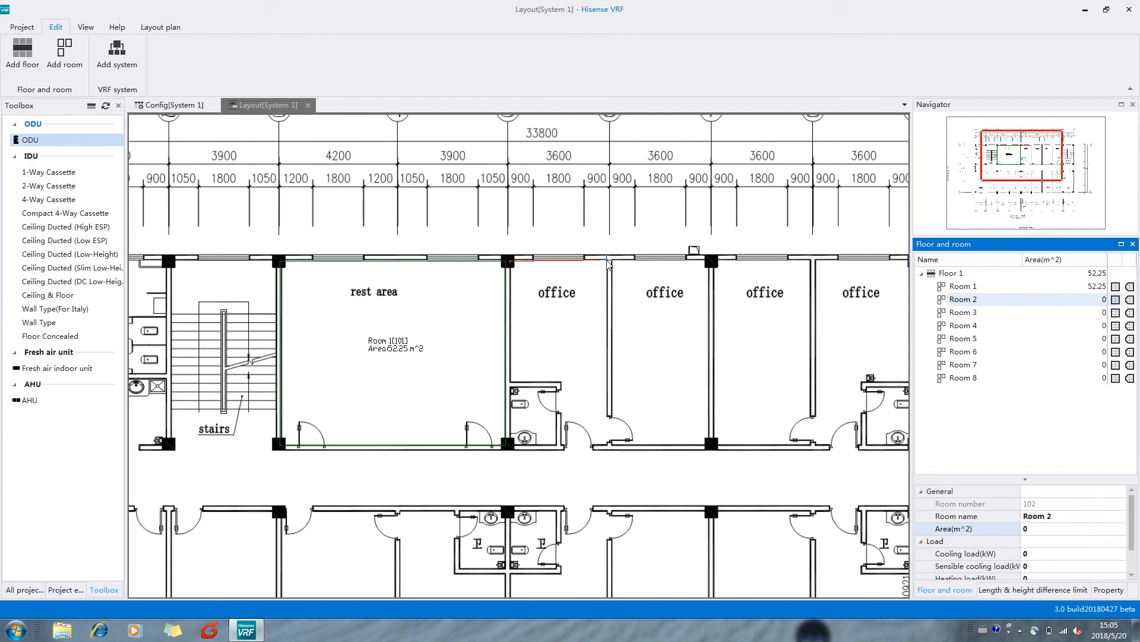
left_click(607, 444)
left_click(562, 445)
left_click(561, 381)
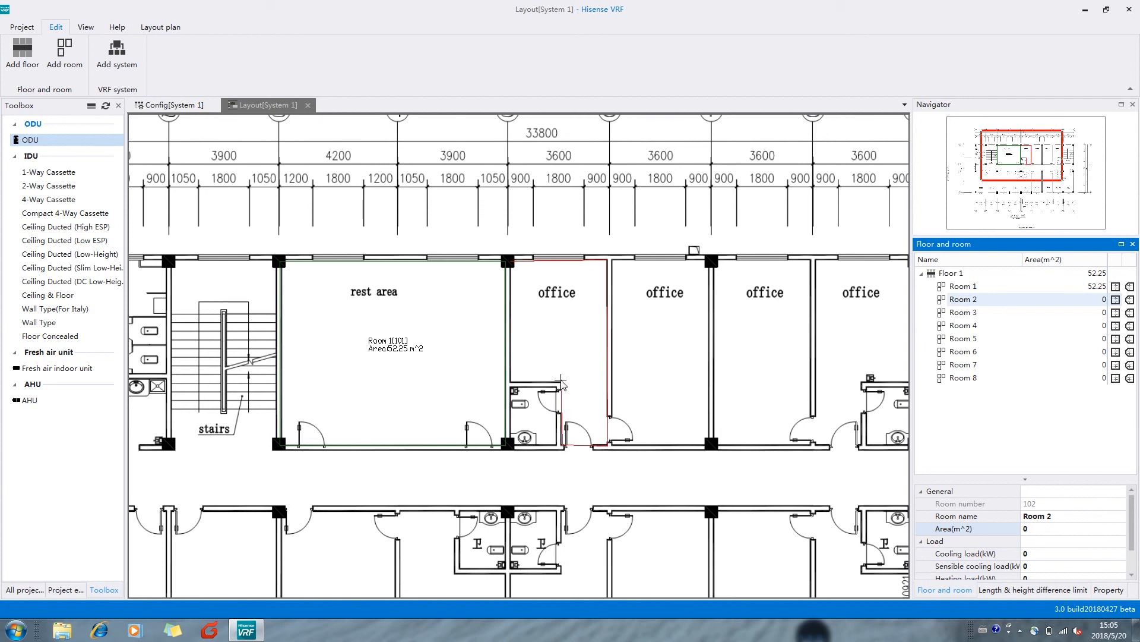
left_click(510, 381)
left_click(510, 261)
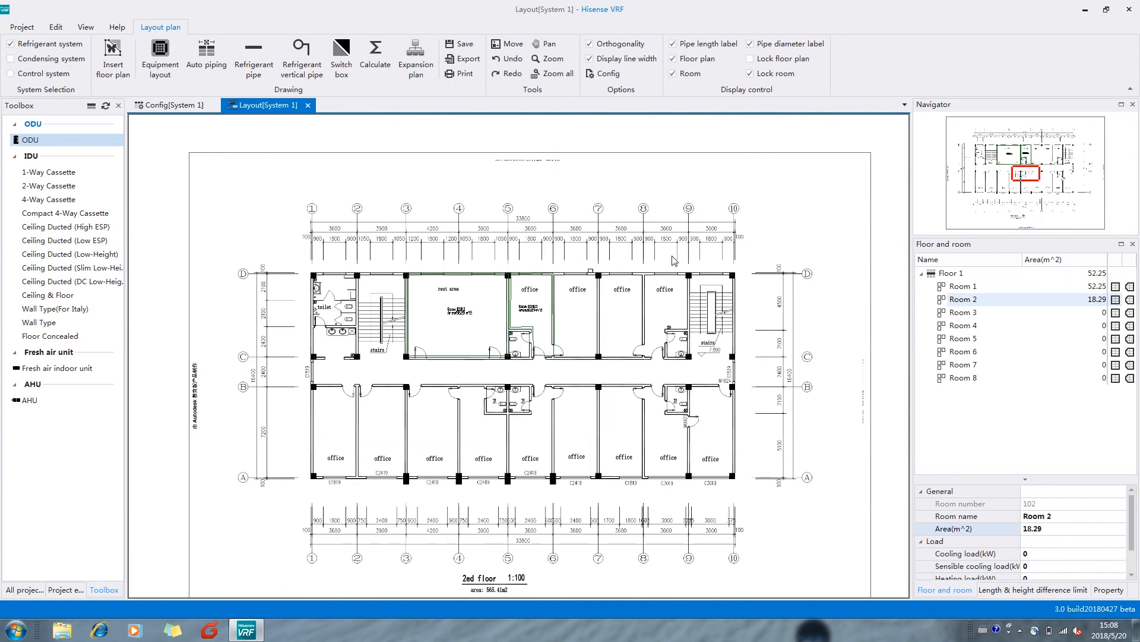
Step: Measure Room 3's and Room 4's areas with rectangles around the offices between grid lines 6 and 7 and 7 and 8
scroll(595, 309, "up", 3)
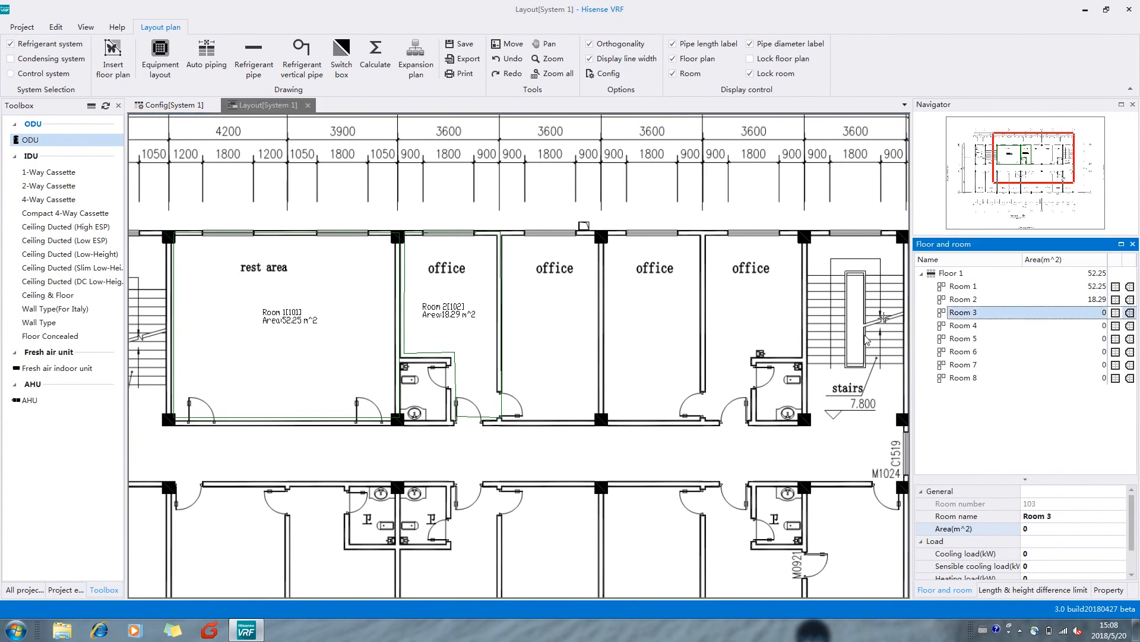
left_click(502, 236)
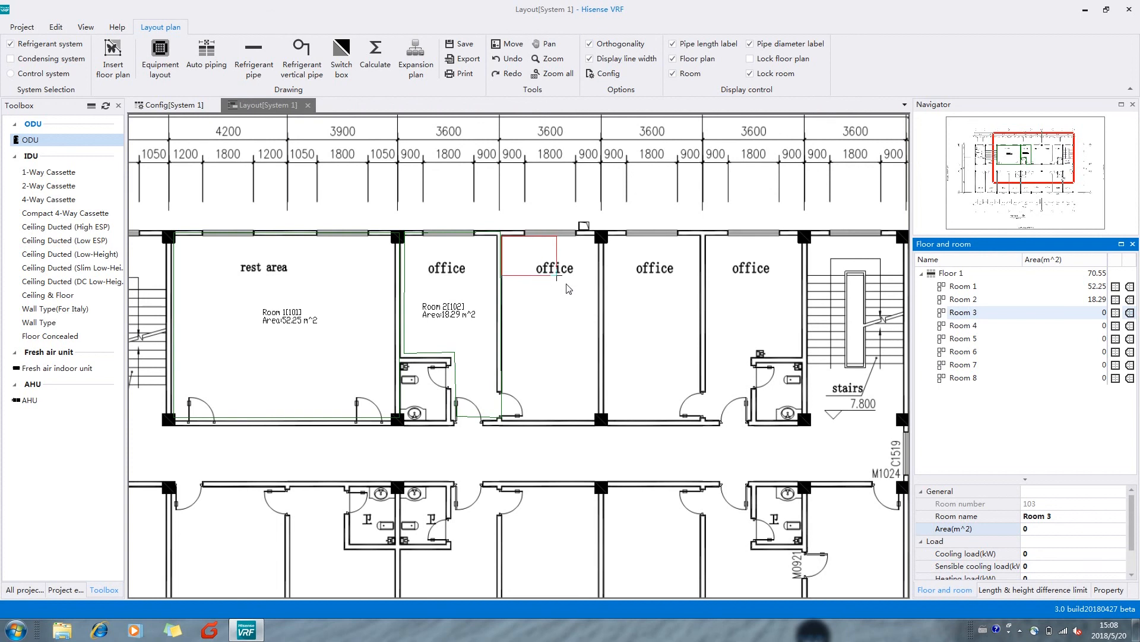
left_click(600, 420)
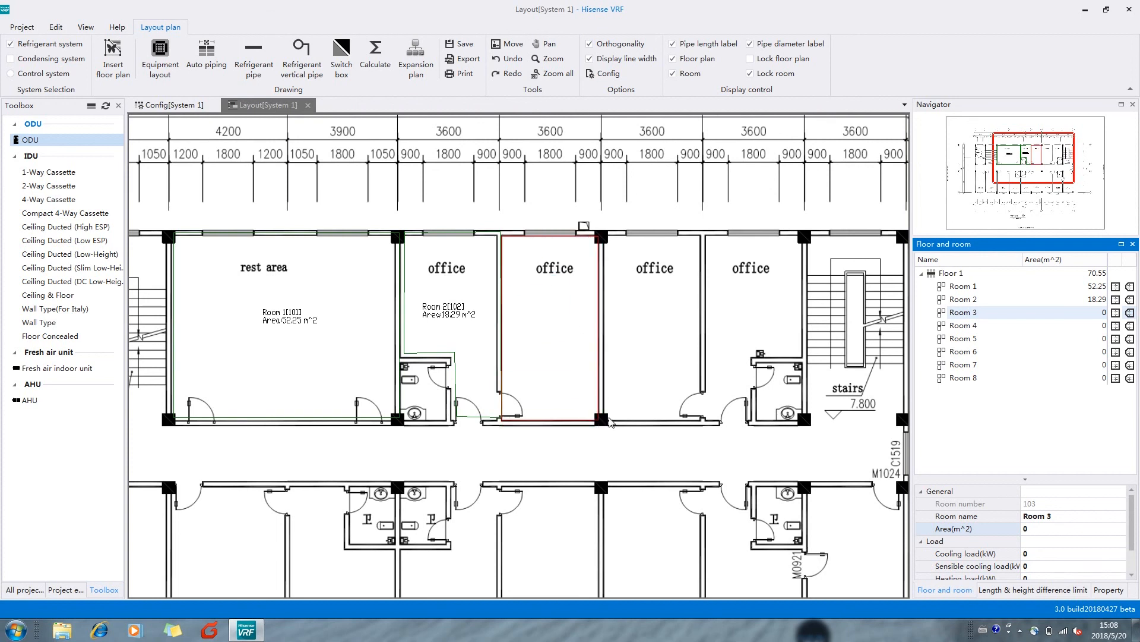
left_click(1114, 326)
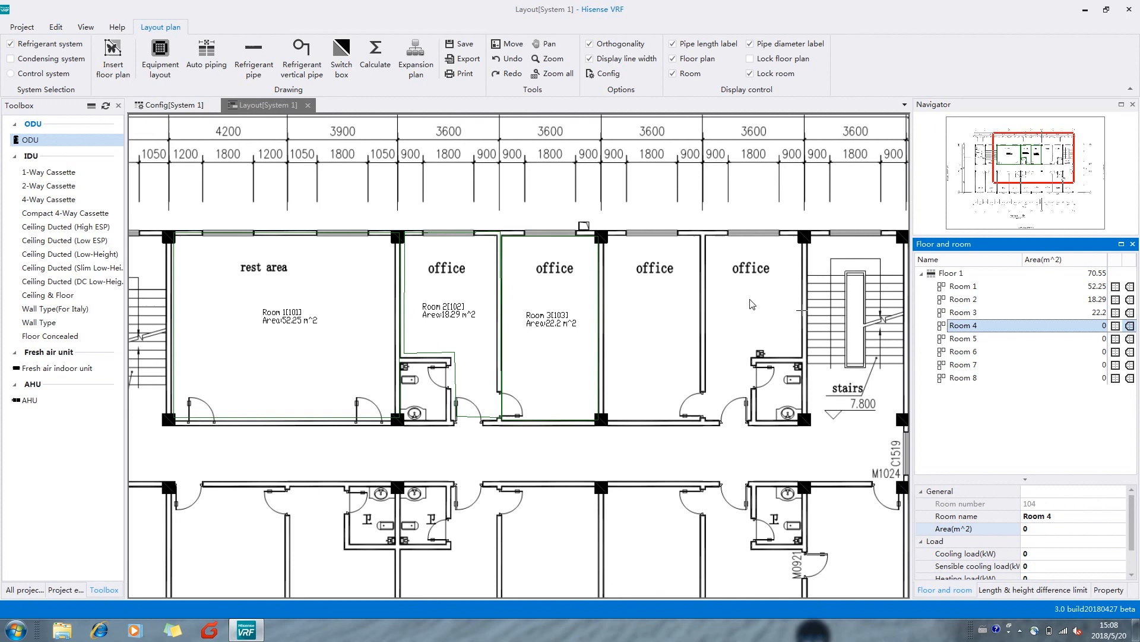
left_click(604, 237)
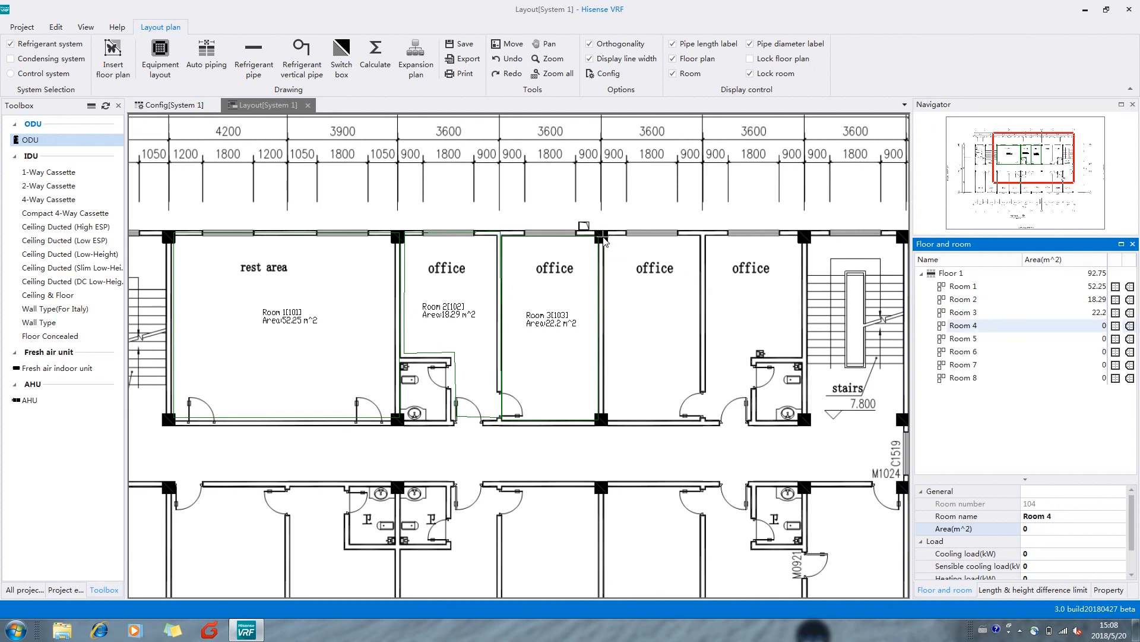
left_click(701, 421)
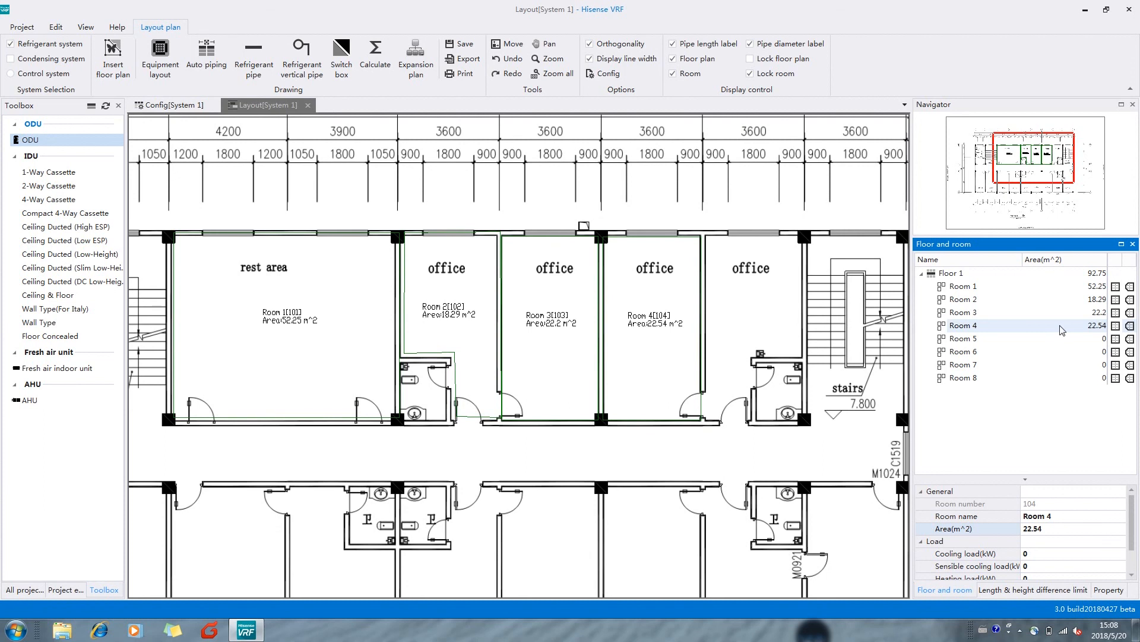
Step: Measure Room 5's area with a polygon around the office between grid lines 8 and 9, leaving out its toilet
left_click(1115, 339)
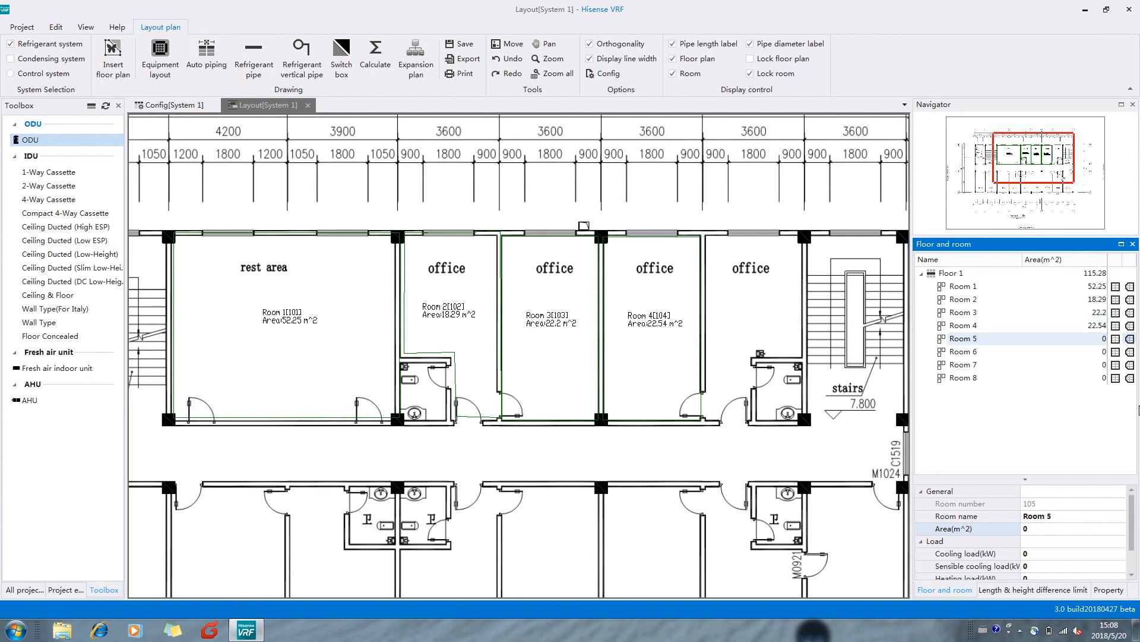
left_click(1130, 339)
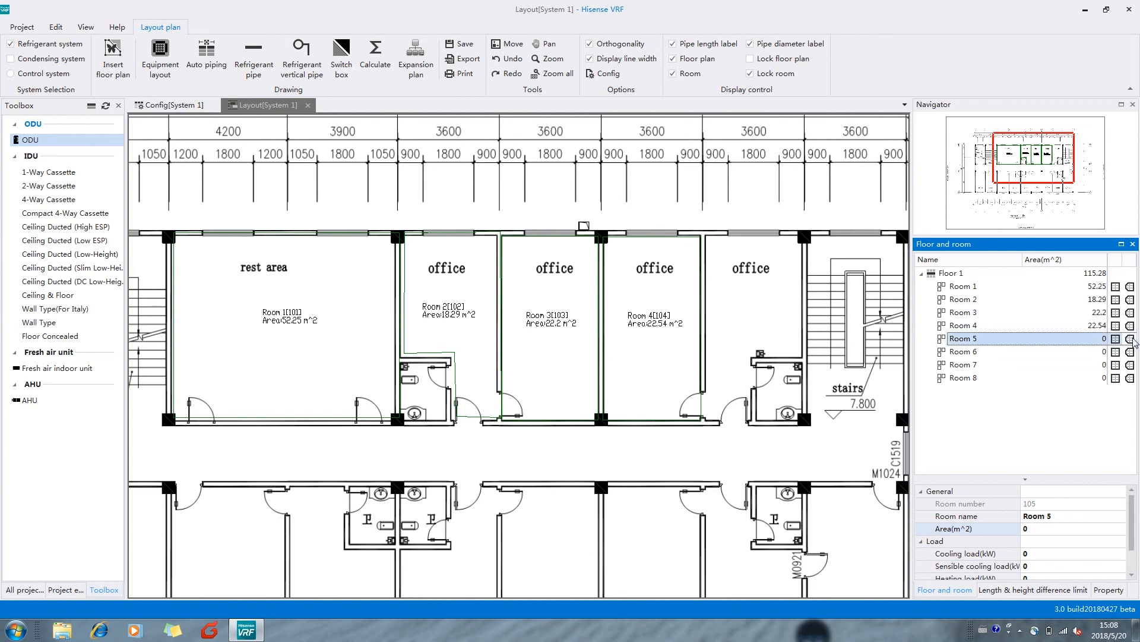
left_click(704, 236)
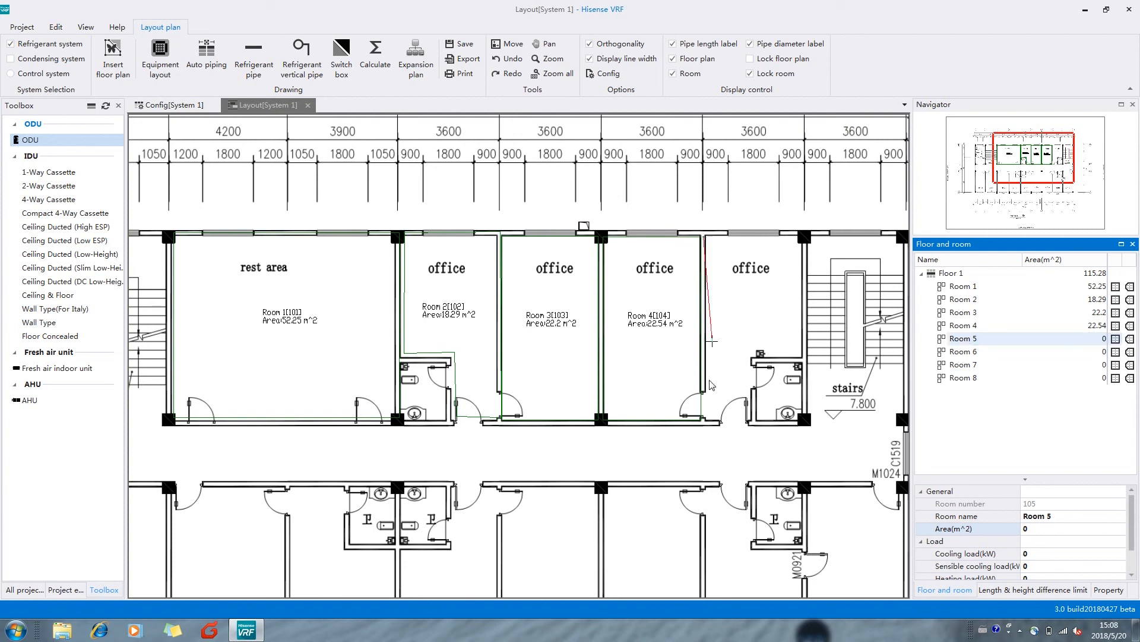
left_click(706, 422)
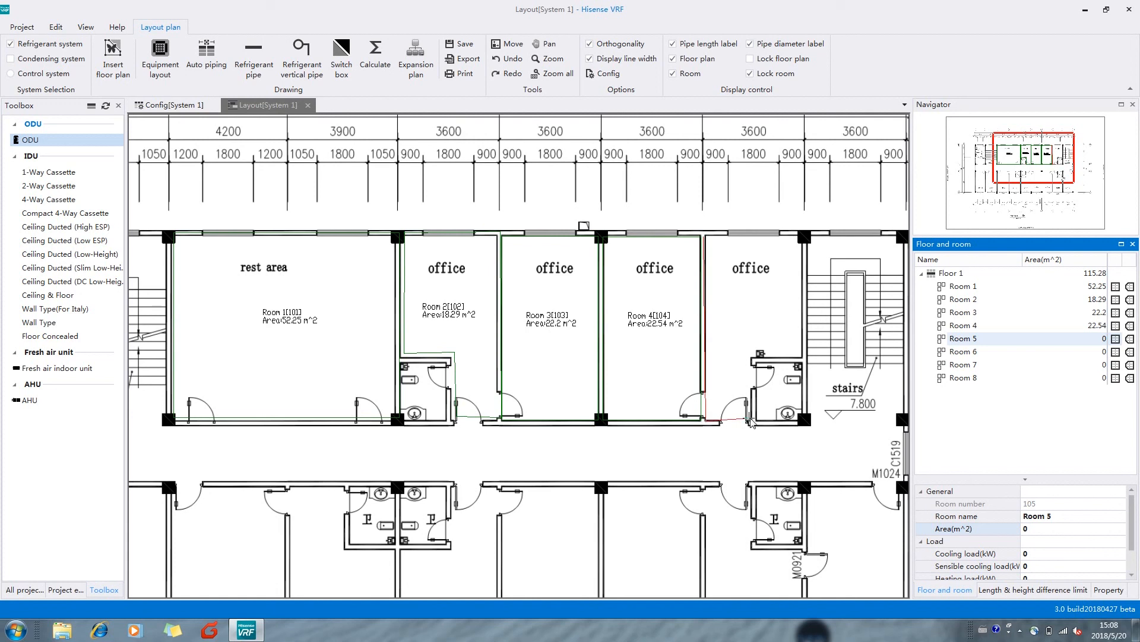
left_click(750, 421)
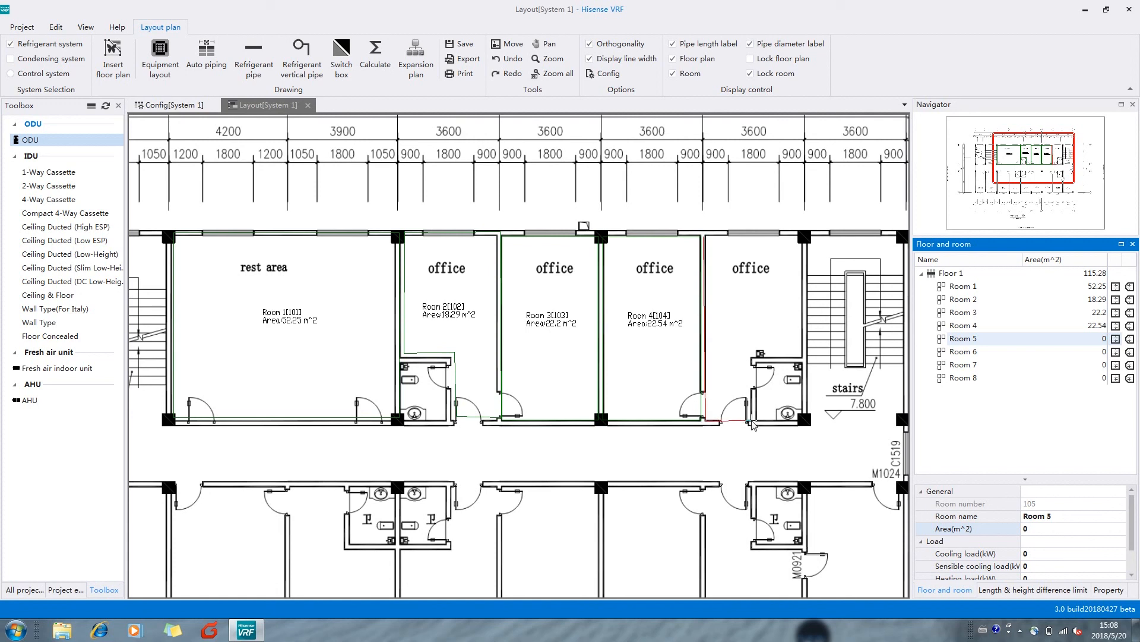
left_click(751, 359)
left_click(804, 359)
left_click(803, 236)
left_click(704, 238)
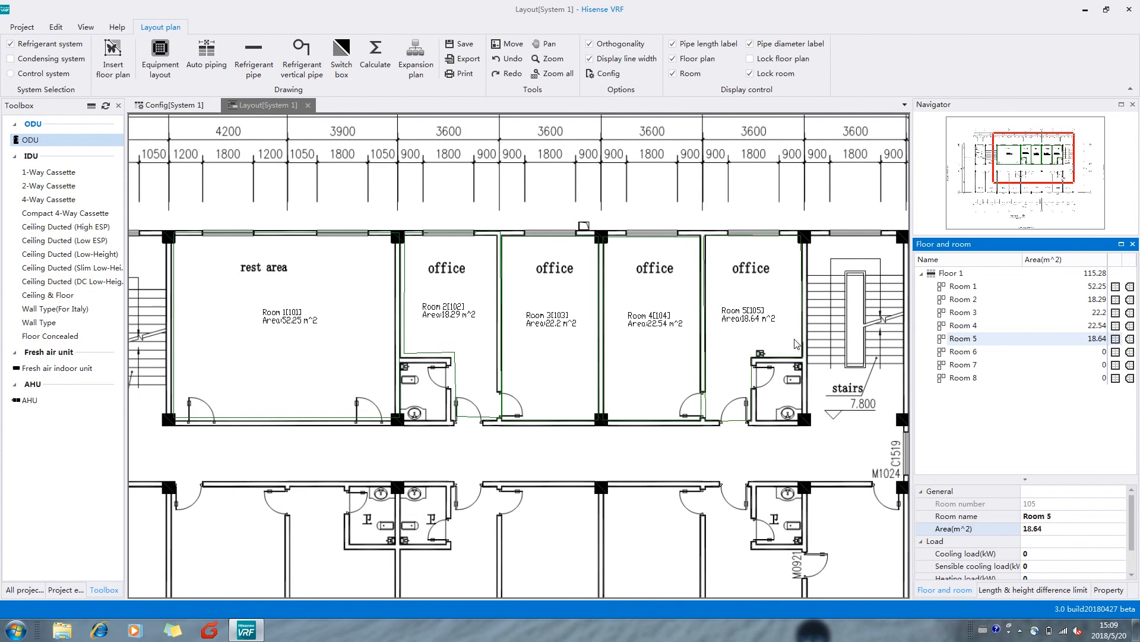
Step: Set Room 6's area directly to 20 m² in its properties
scroll(788, 391, "down", 3)
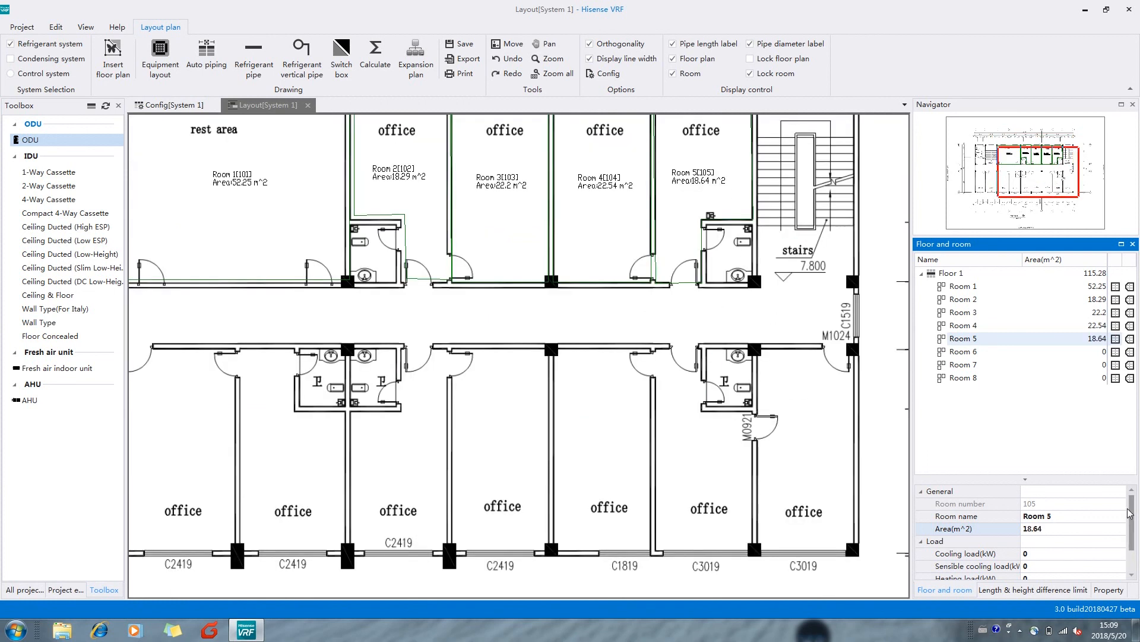
left_click_drag(1134, 508, 1134, 520)
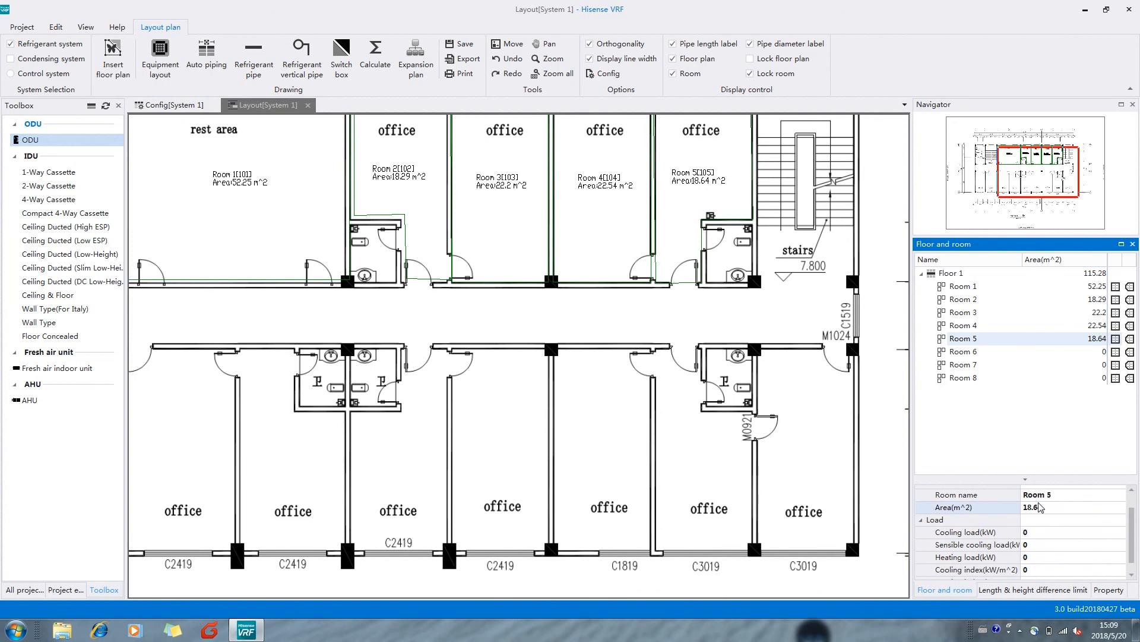
left_click(968, 352)
left_click(1037, 528)
key("BackSpace")
type("20")
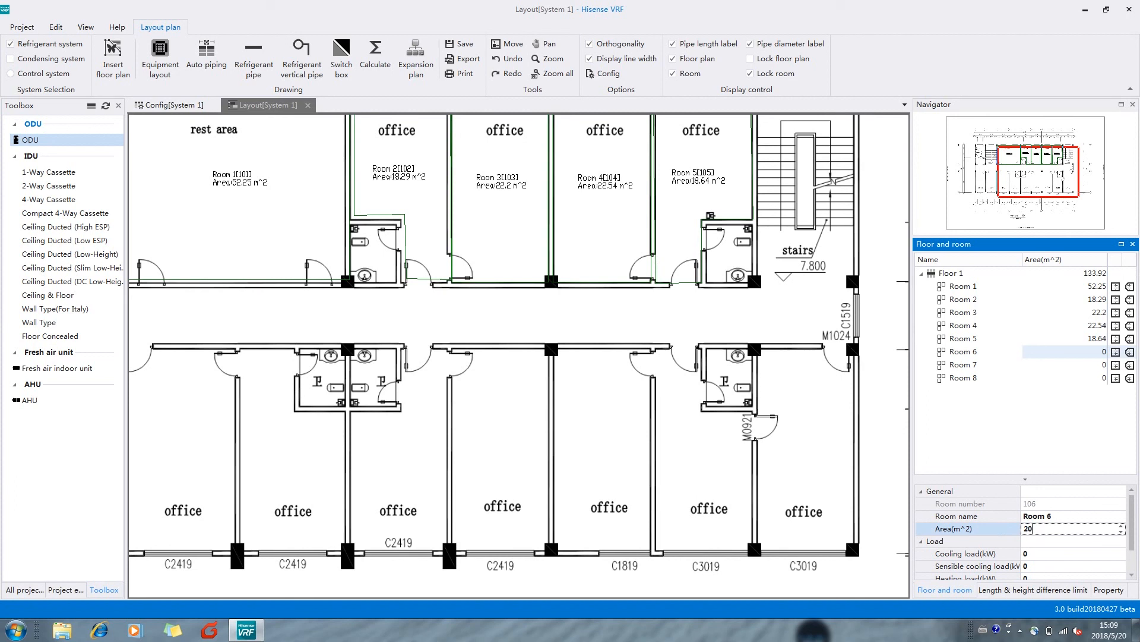
left_click(994, 427)
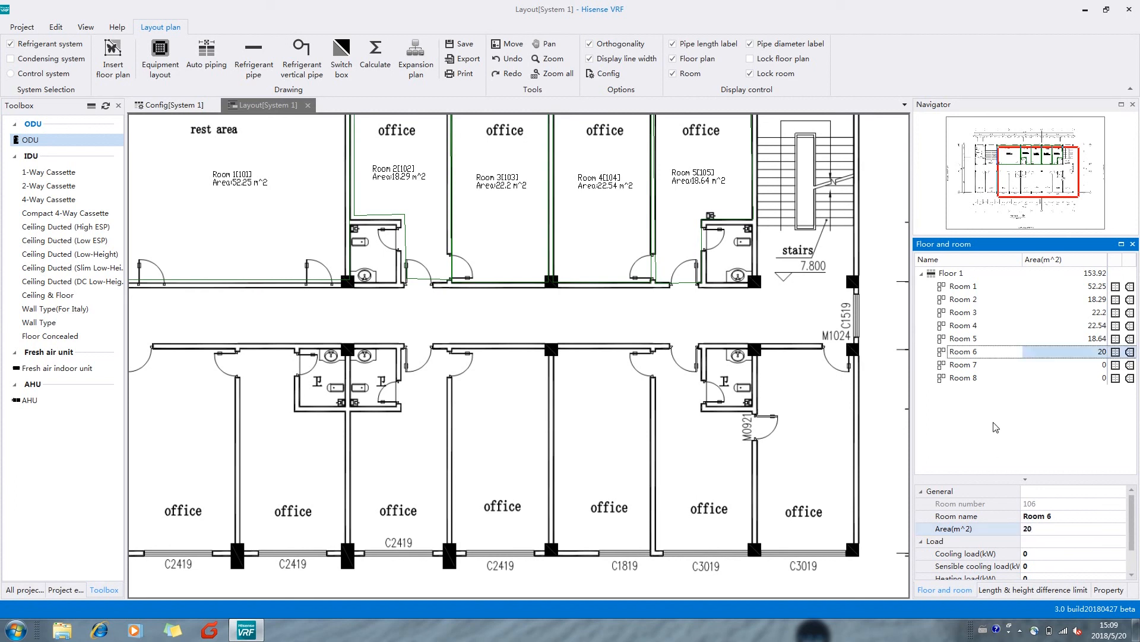
Step: Set Room 7's area to 18 m² and Room 8's area to 20 m² in their properties
left_click(970, 364)
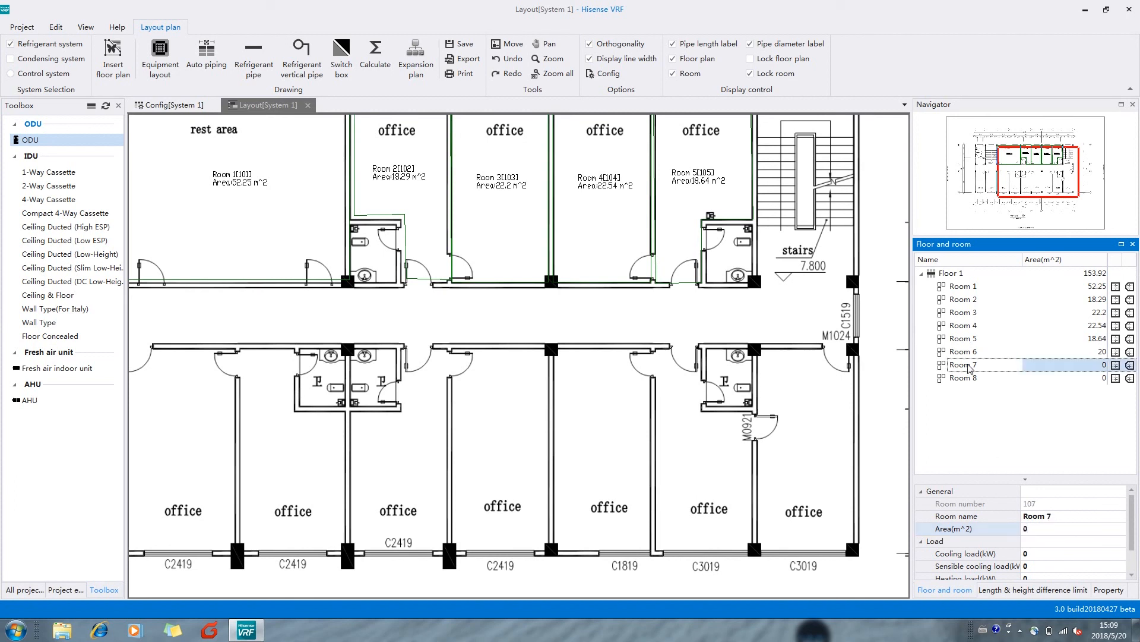
left_click(1028, 530)
type("18")
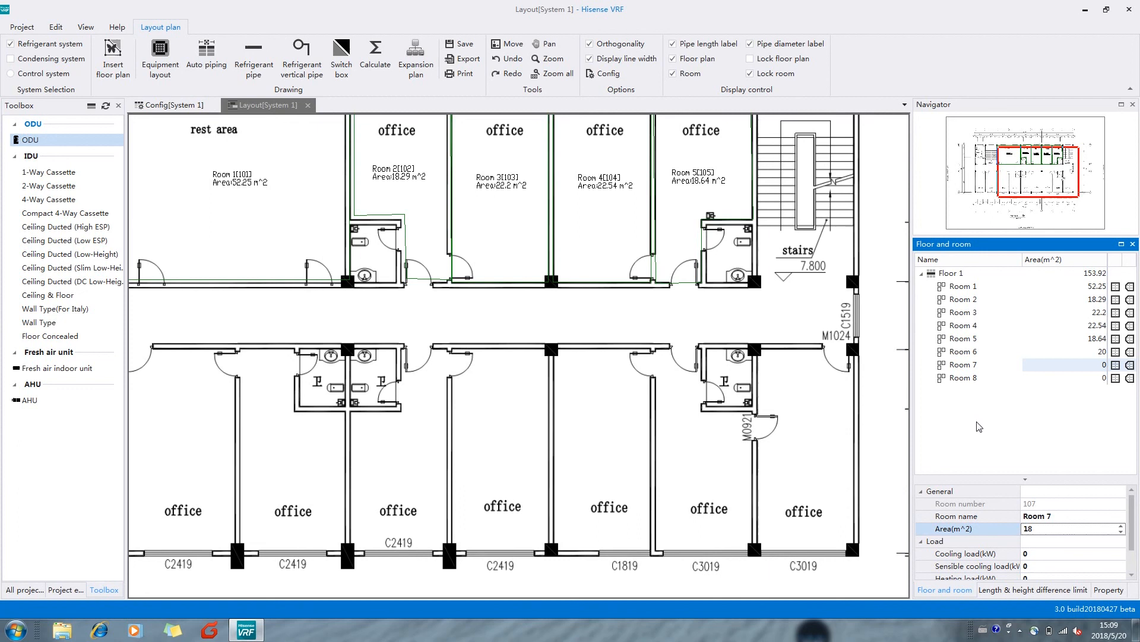
key("Return")
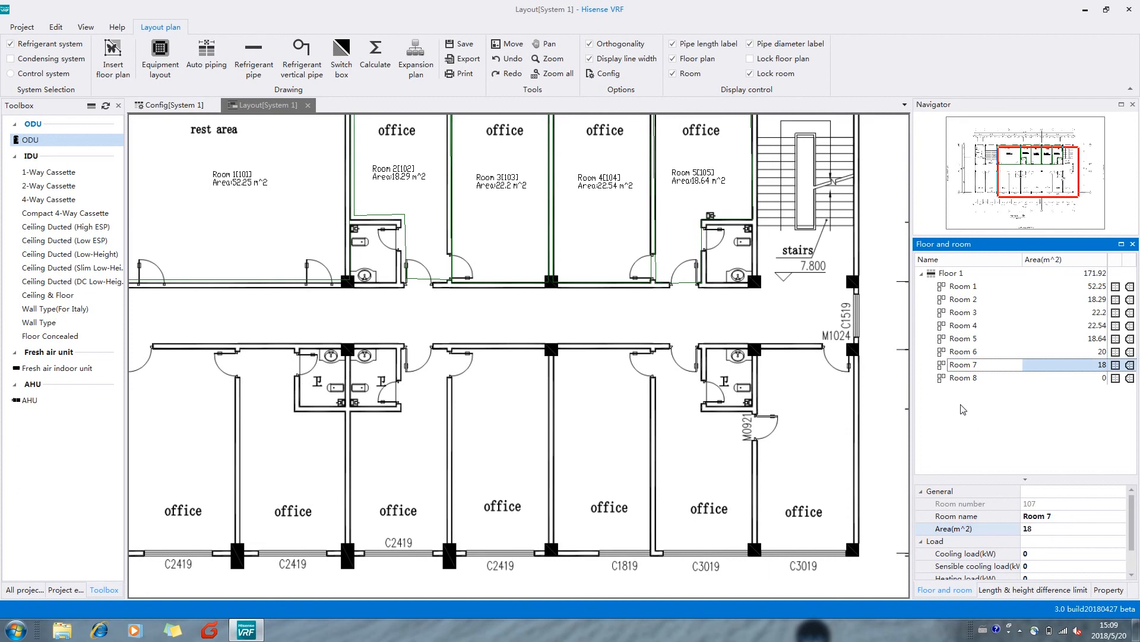
left_click(963, 378)
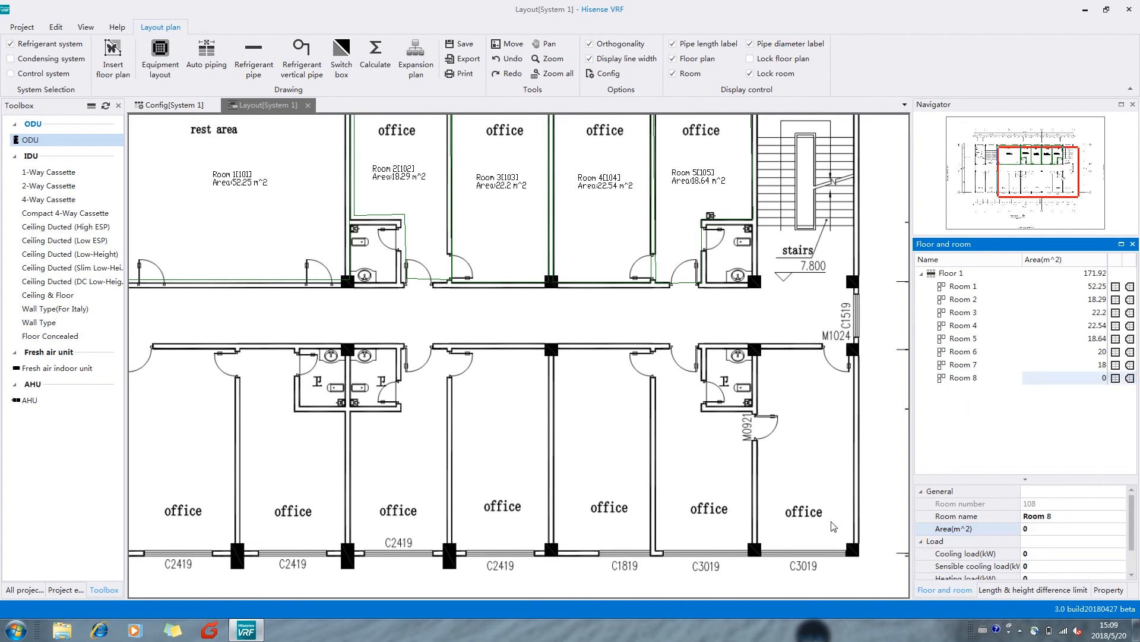
left_click(1024, 528)
type("20")
left_click(996, 423)
Step: Set Room 1's cooling index to 0.2 kW/m² and its heating index to 0.15 kW/m²
left_click_drag(1131, 514, 1130, 533)
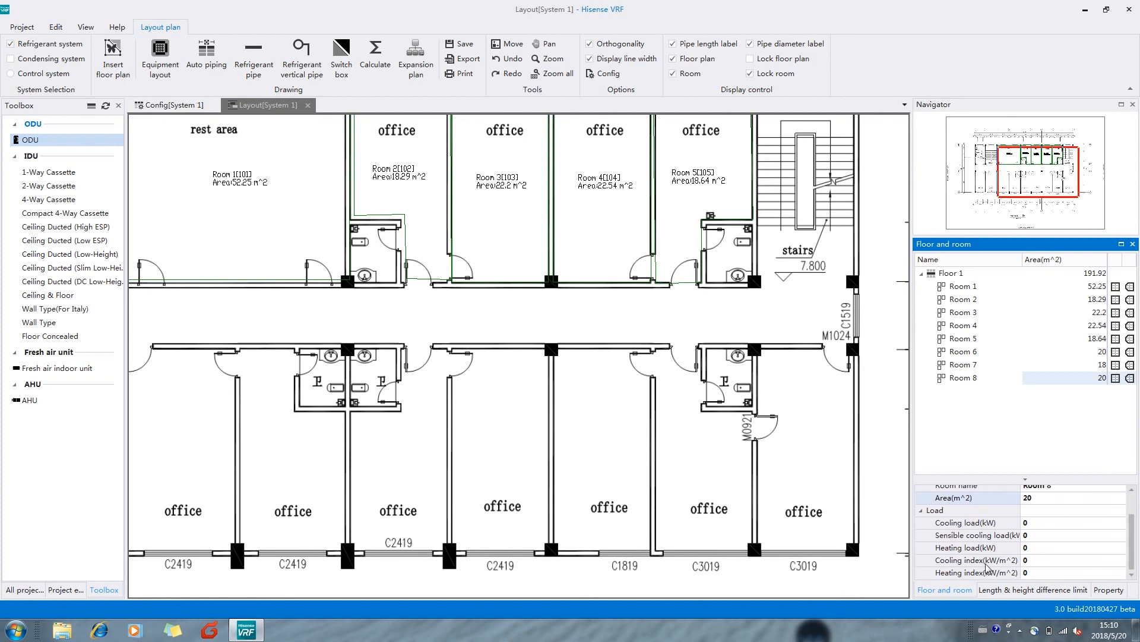
left_click(1036, 561)
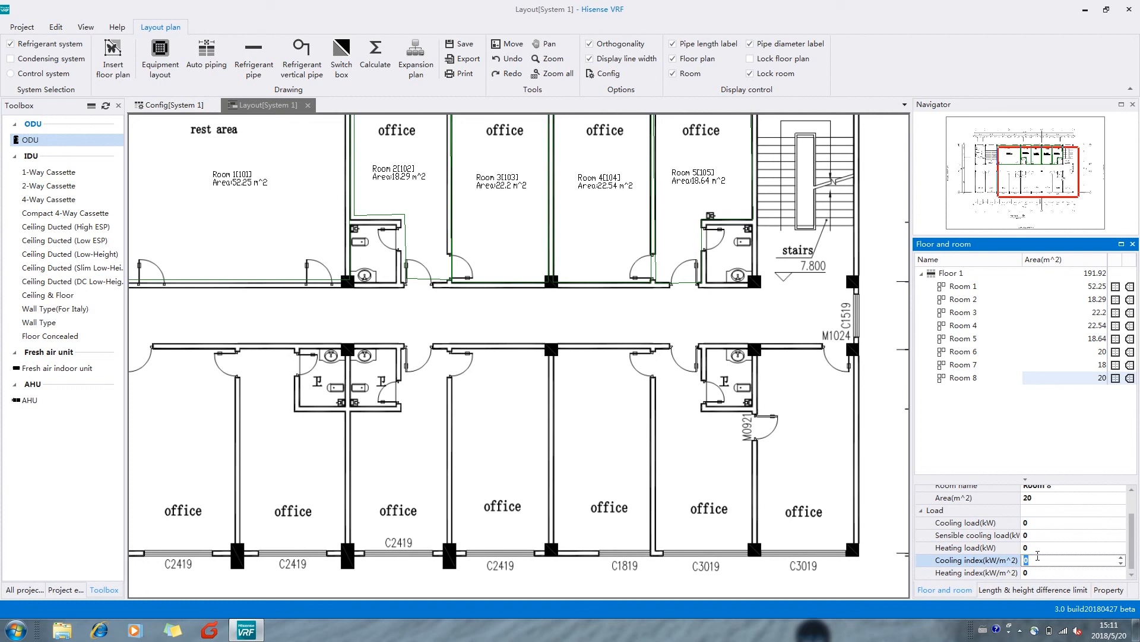
double_click(959, 288)
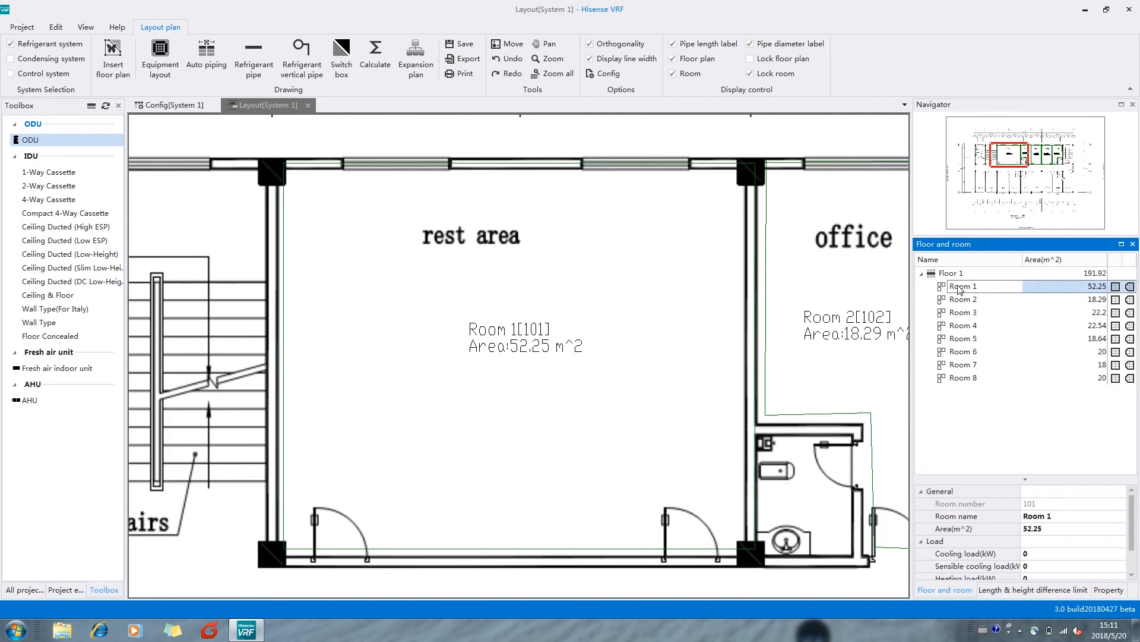
left_click_drag(1137, 512, 1135, 542)
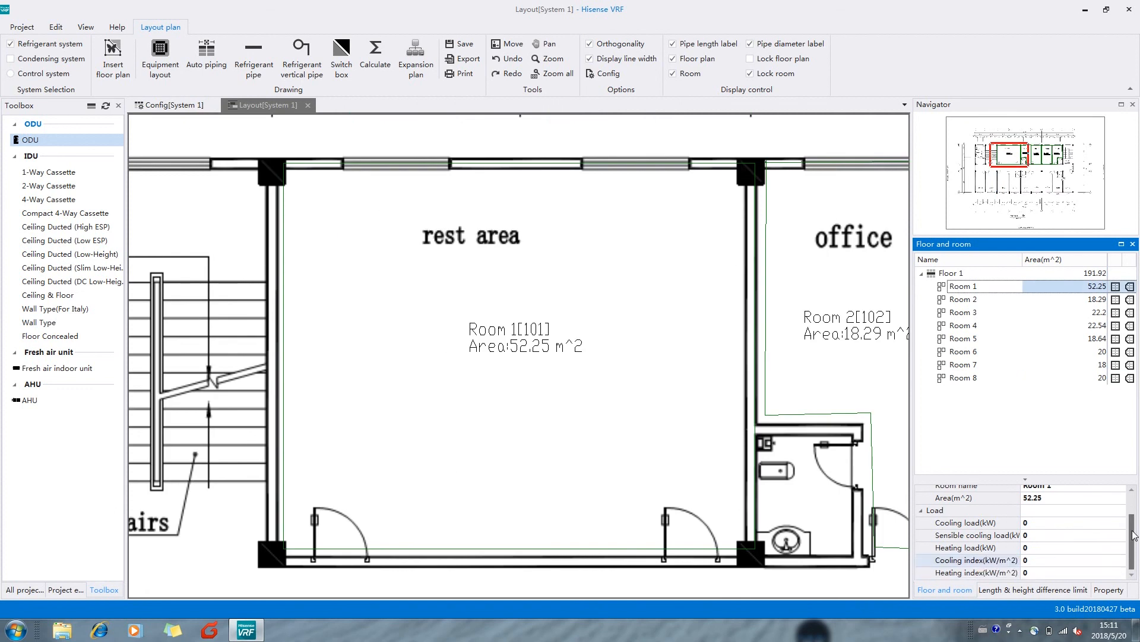
left_click(1034, 561)
type(".2")
left_click(1039, 573)
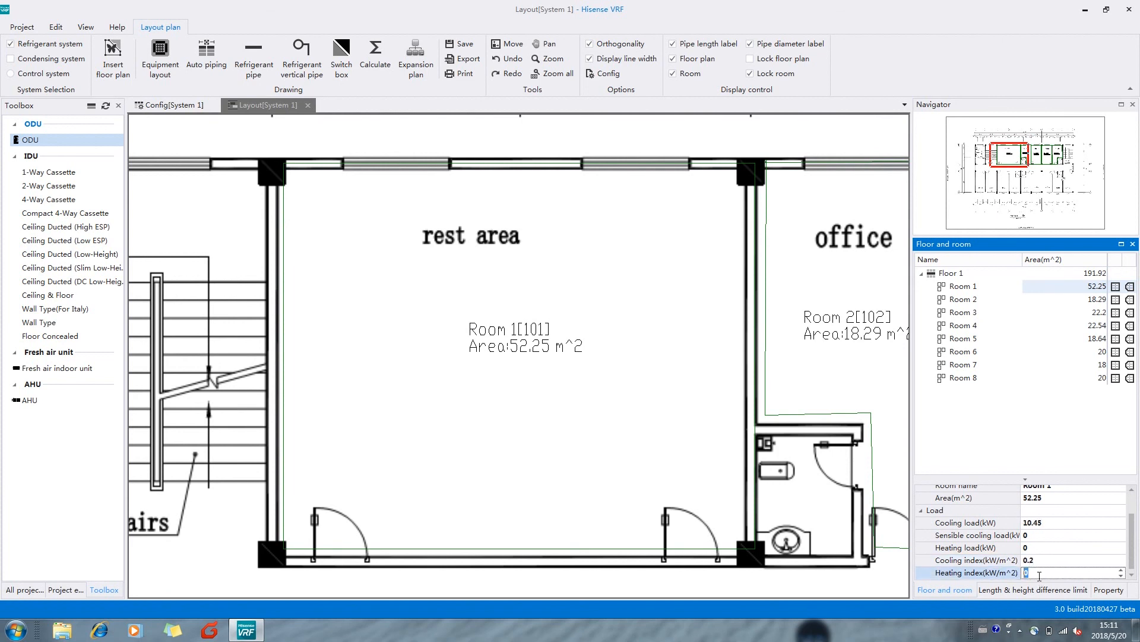
type("0.15")
left_click(1031, 444)
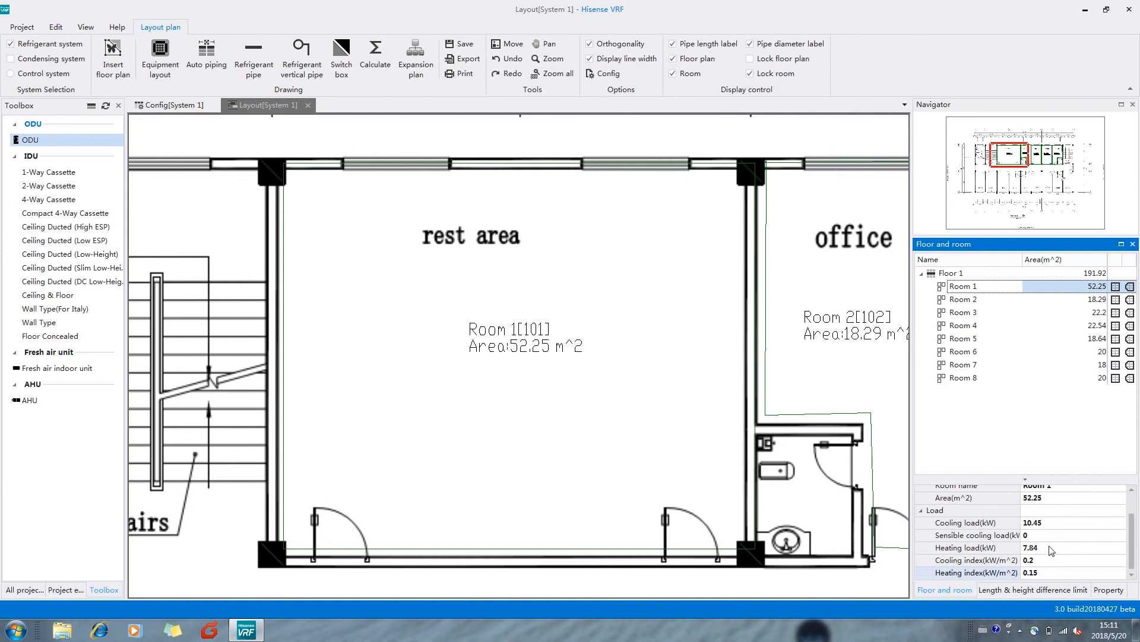
Step: Set the cooling index to 0.2 kW/m² and the heating index to 0.15 kW/m² for Rooms 2 through 8 together
left_click(972, 302)
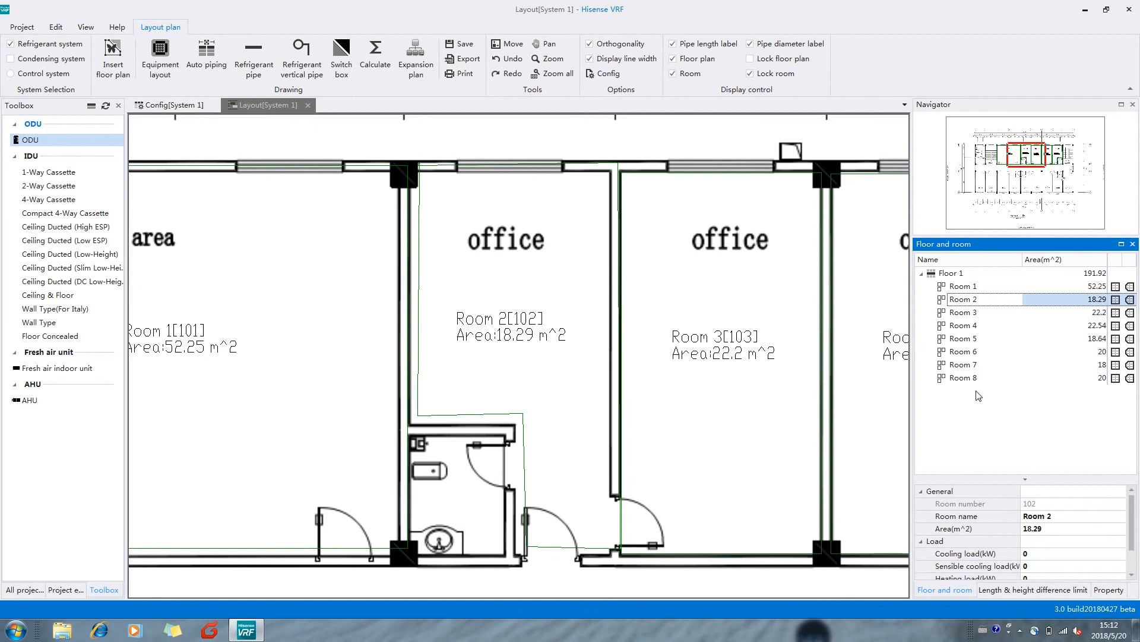
left_click(964, 380, "shift")
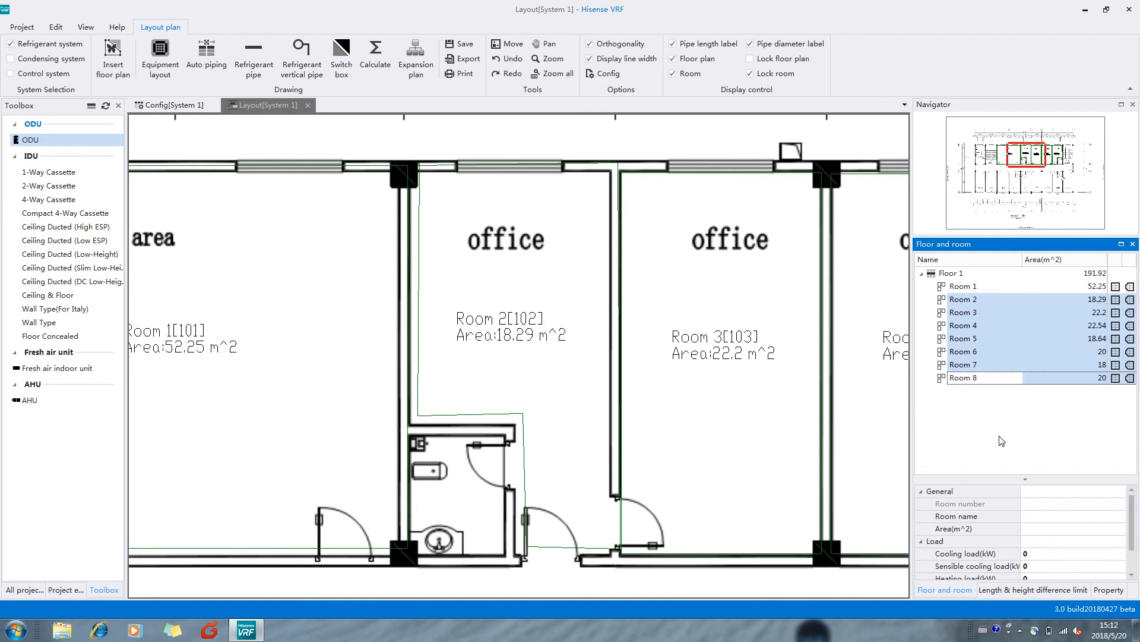
left_click_drag(1134, 512, 1135, 529)
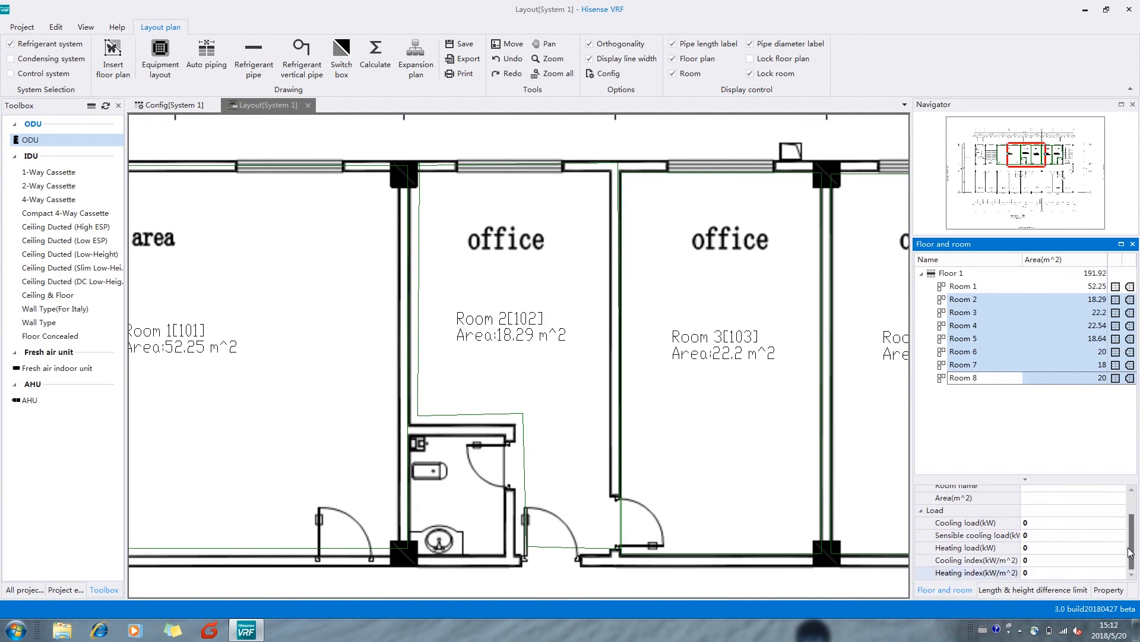
left_click(1036, 561)
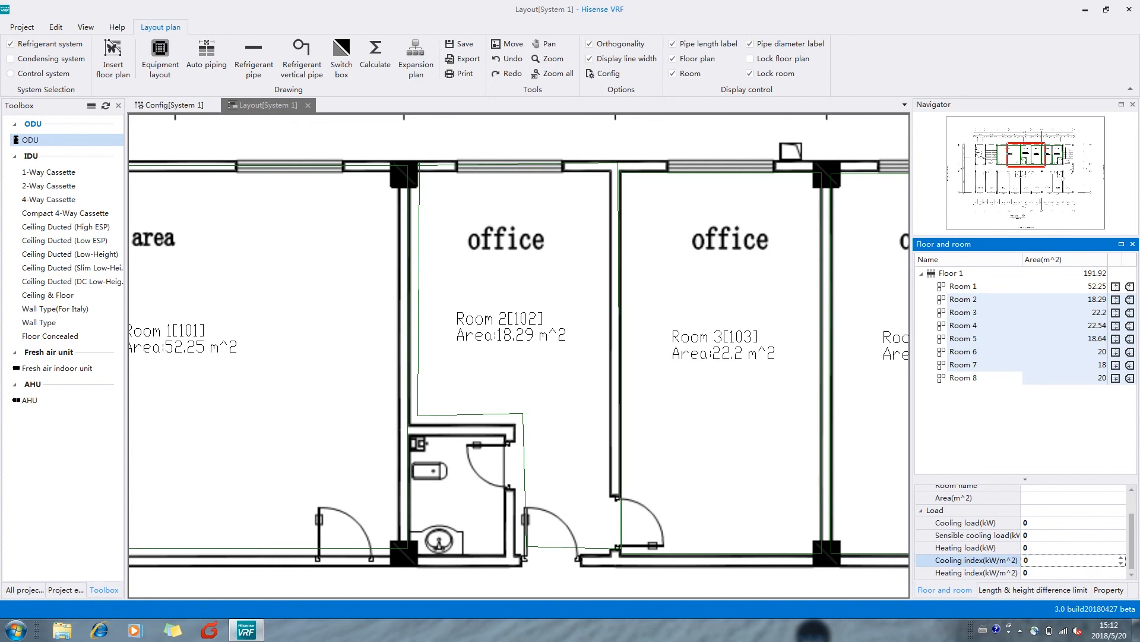
left_click(1037, 572)
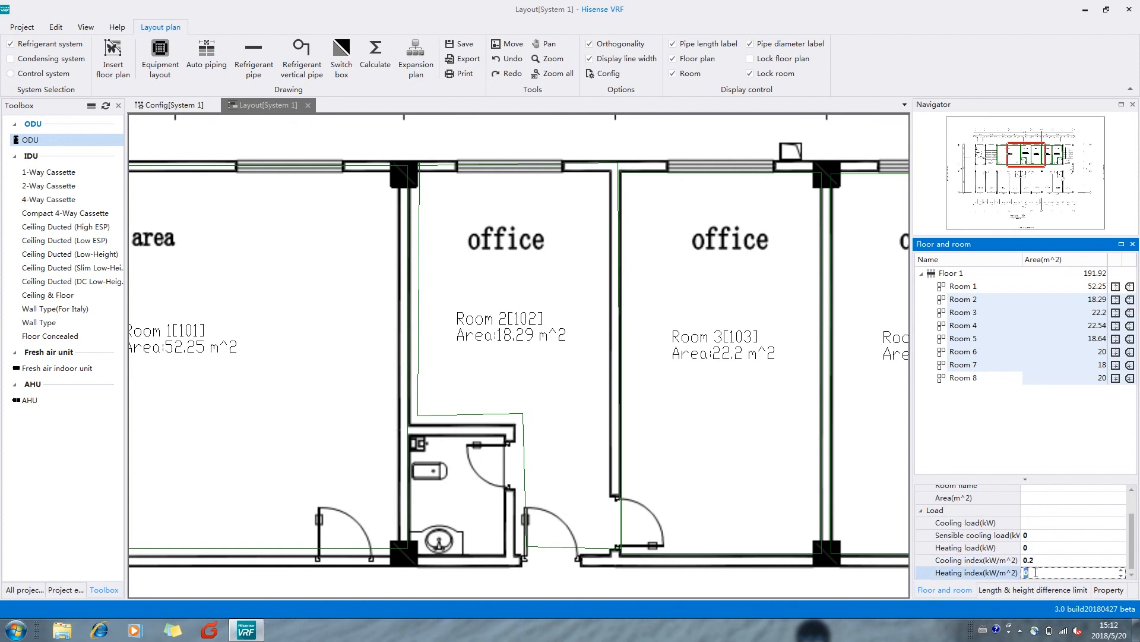
type("0")
Step: Review the loads of Rooms 3, 5, 7 and 8 and examine the outlined rooms across the floor plan
left_click(990, 315)
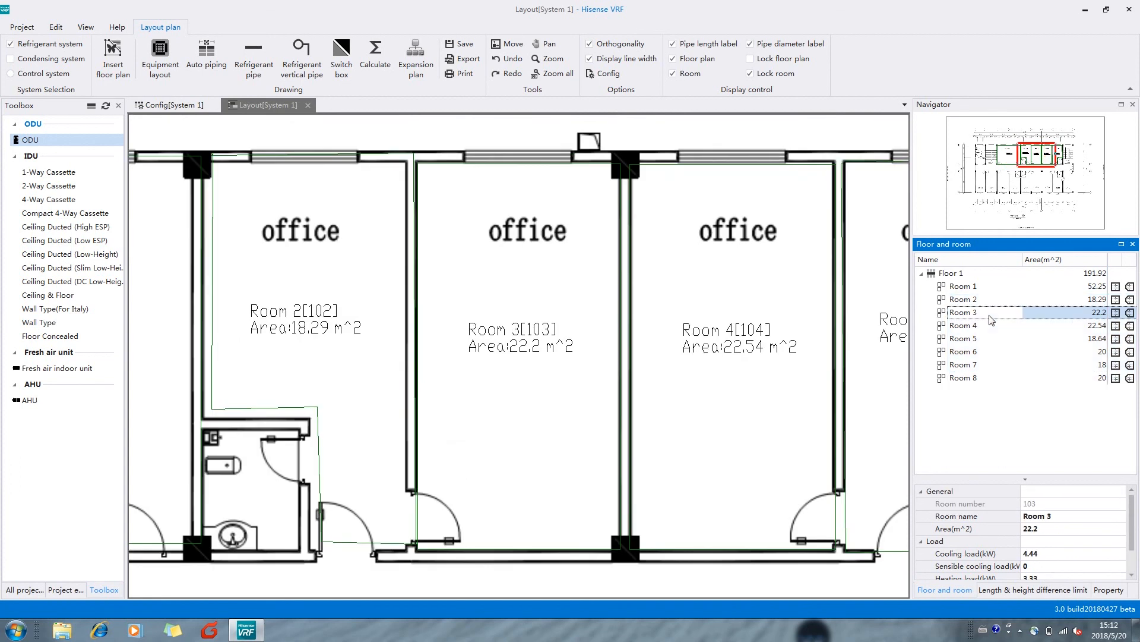
left_click(966, 338)
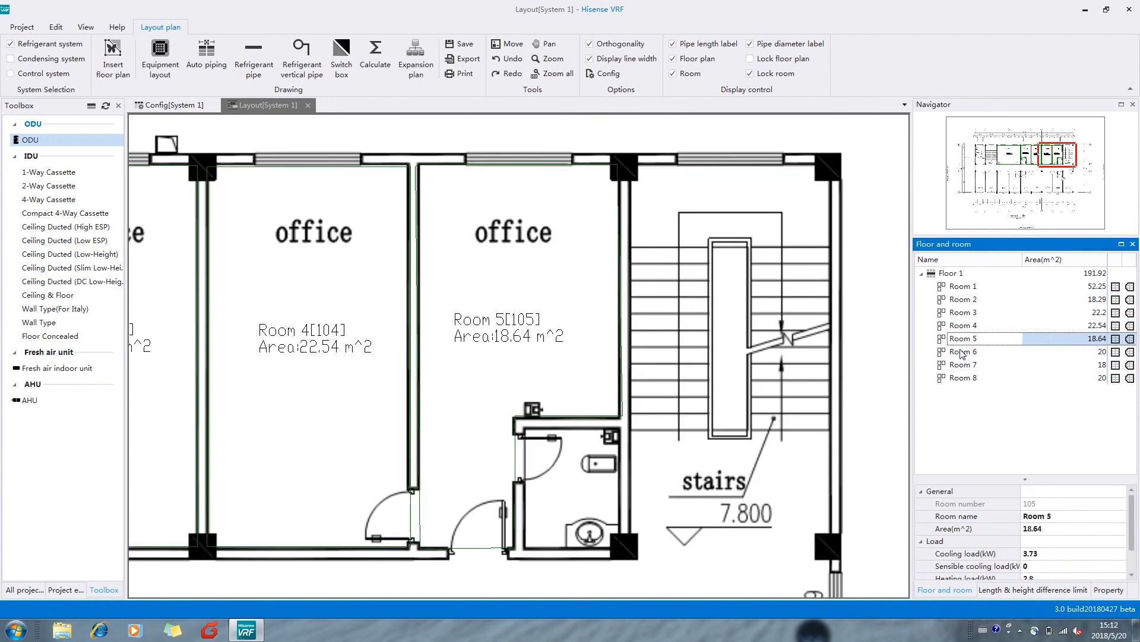
left_click(955, 365)
left_click(962, 378)
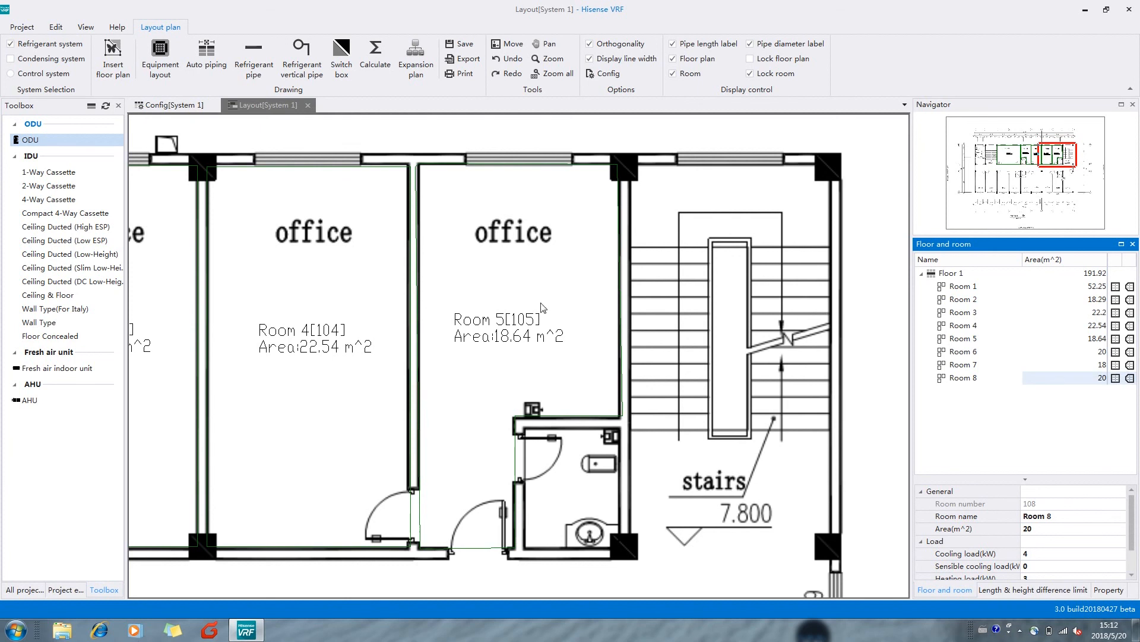
scroll(573, 299, "down", 3)
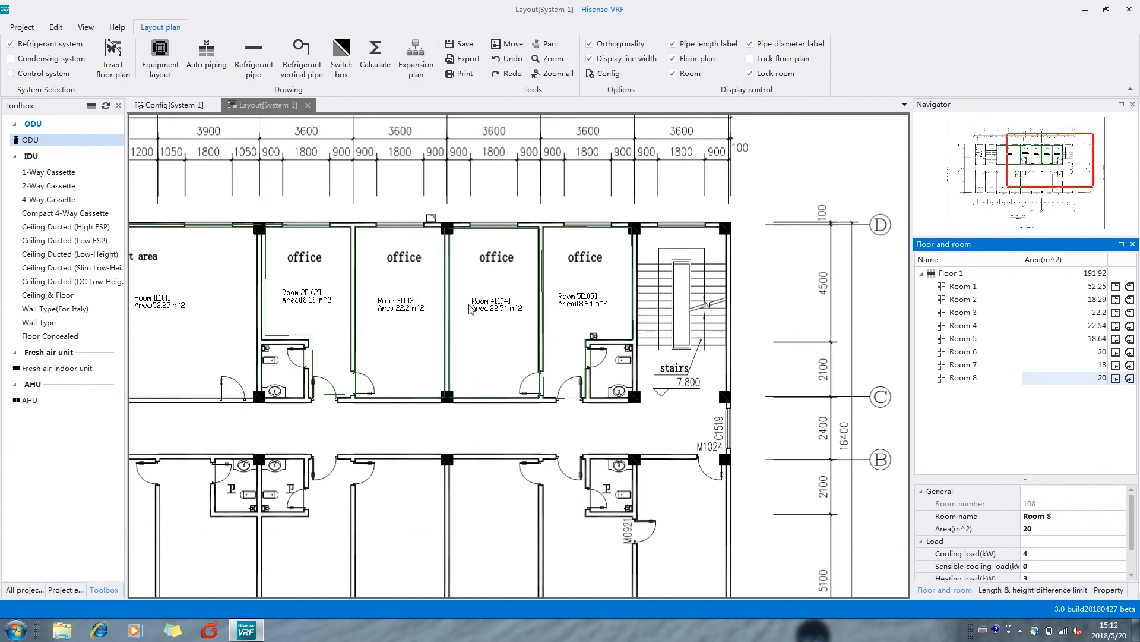
left_click_drag(590, 302, 755, 297)
left_click_drag(319, 290, 409, 289)
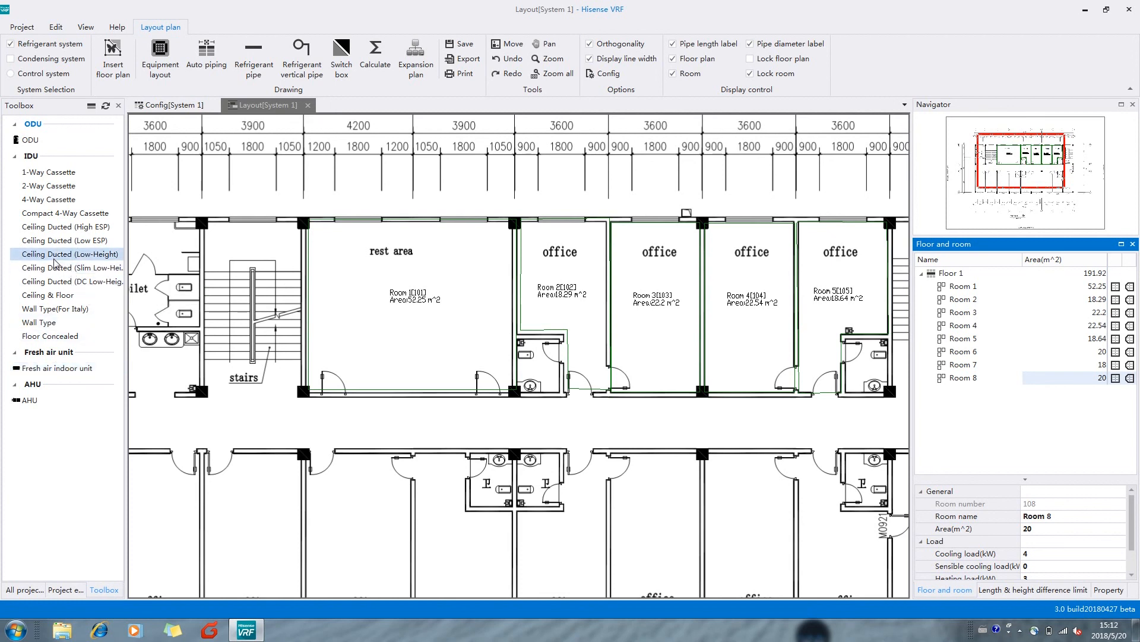
left_click(52, 229)
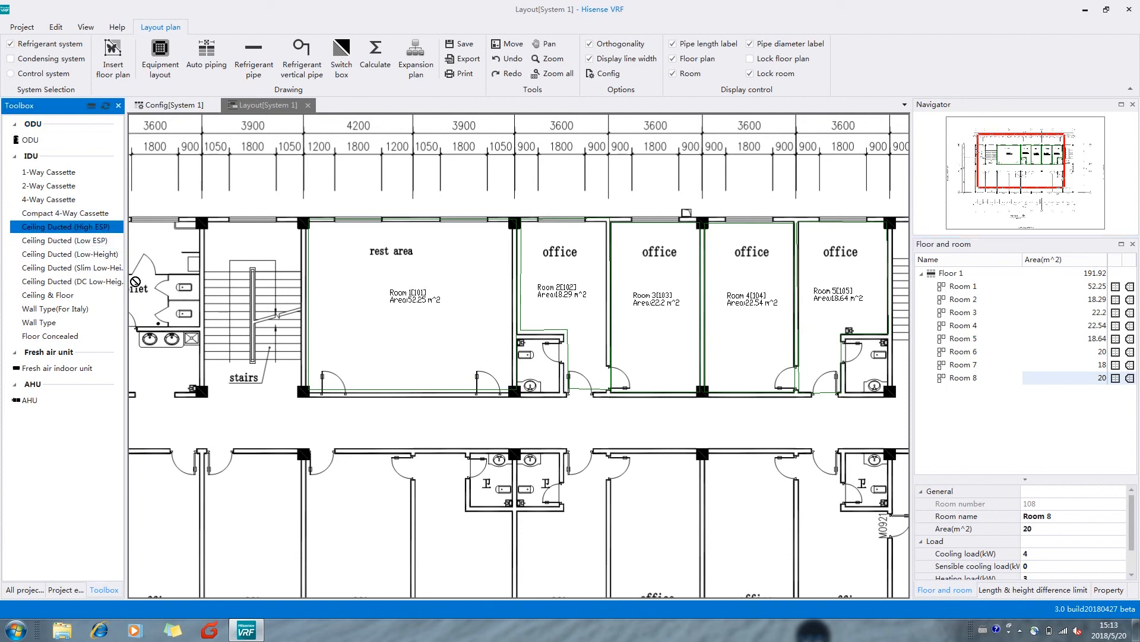
left_click(392, 324)
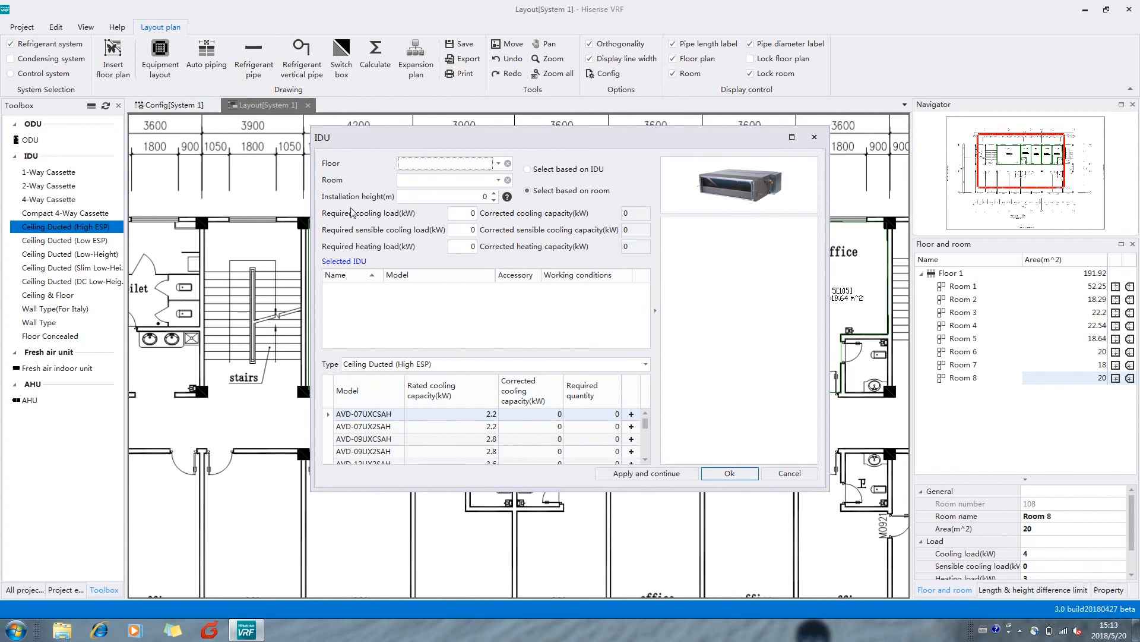
left_click(815, 137)
left_click_drag(30, 140, 334, 313)
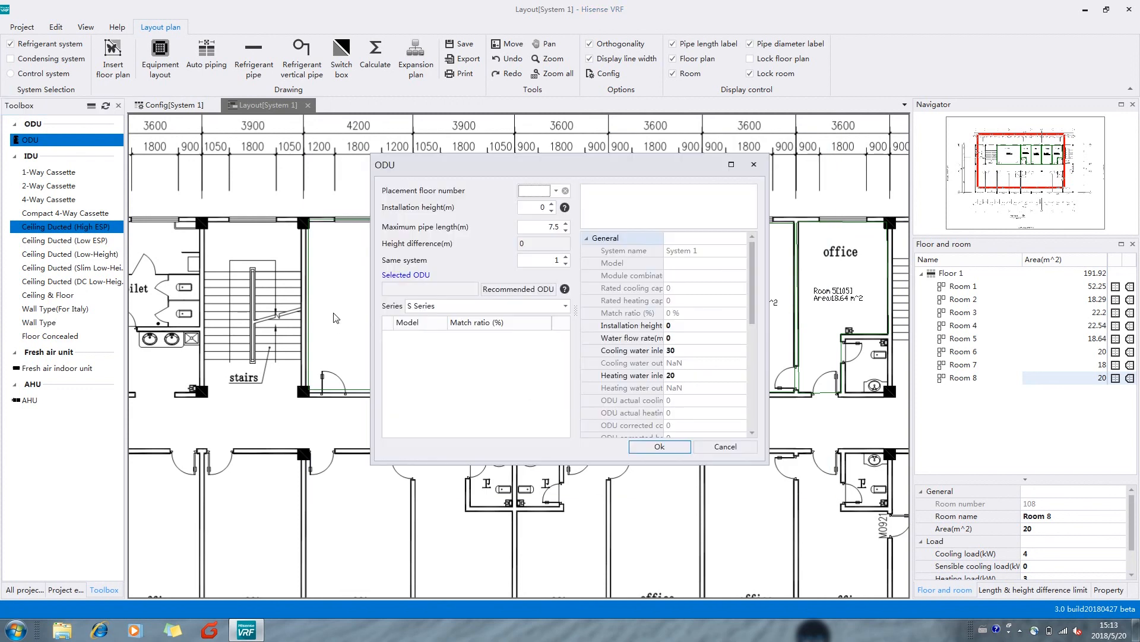
left_click(754, 164)
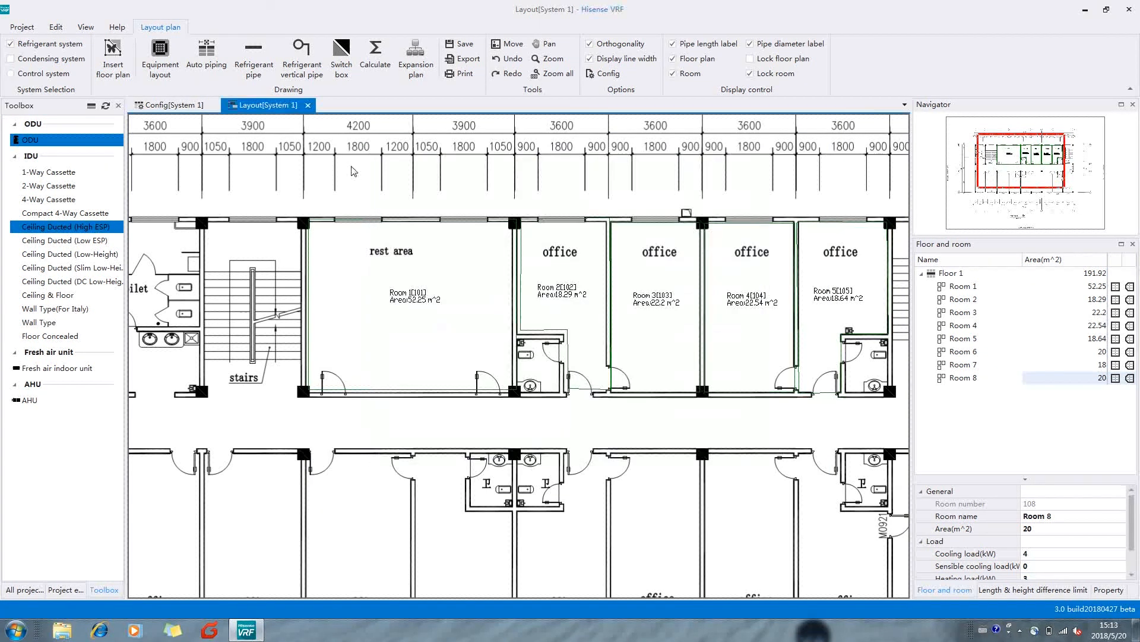
Step: In System 1's configuration, begin an indoor unit for Room 1 on Floor 1: installation height 2.7 m, type Ceiling Ducted (High ESP)
left_click(162, 106)
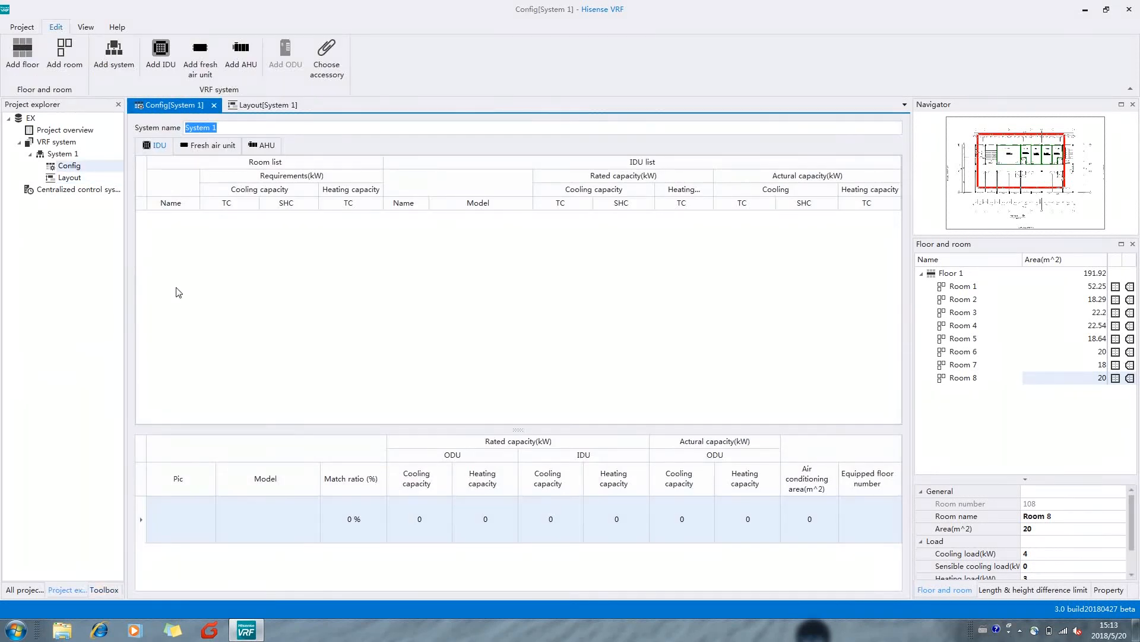
right_click(168, 230)
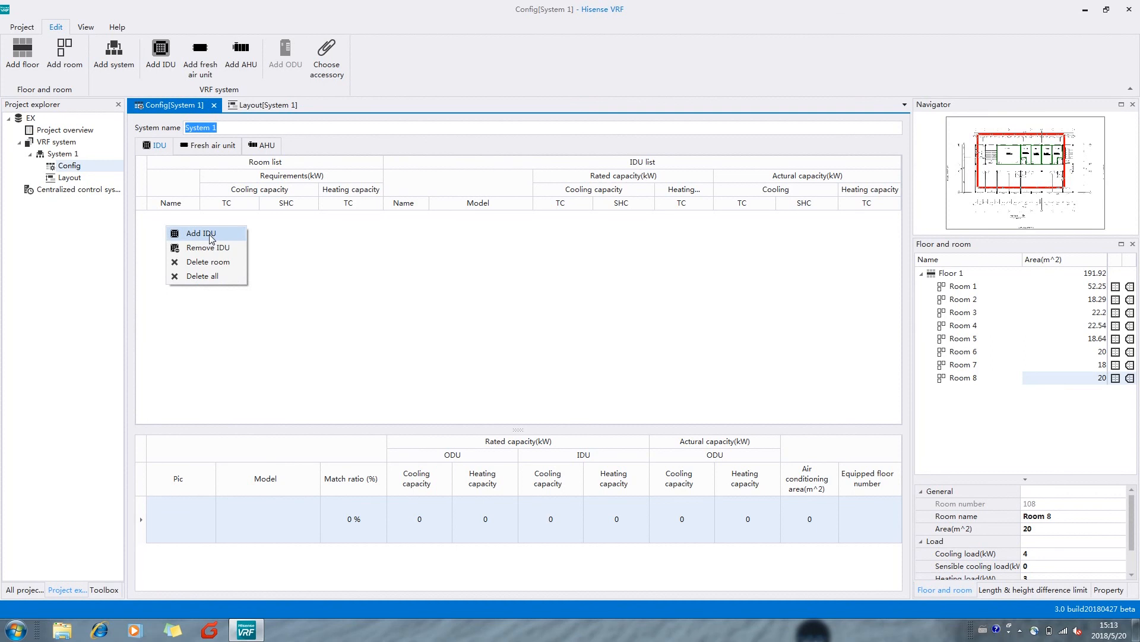
left_click(161, 54)
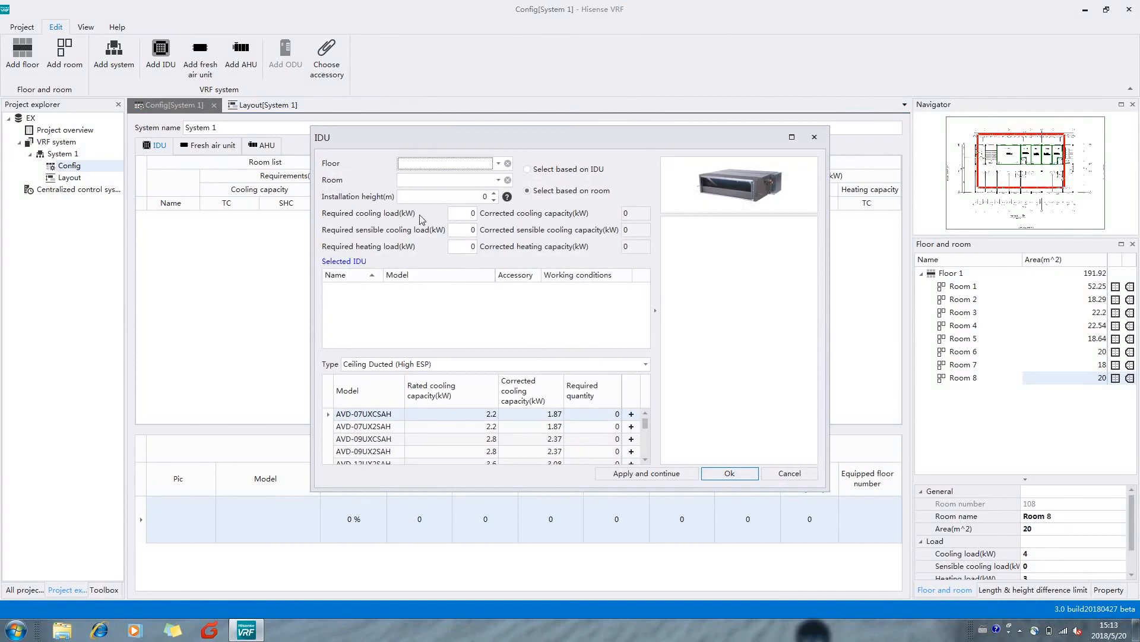
left_click(464, 164)
left_click(429, 179)
left_click(444, 180)
left_click(427, 195)
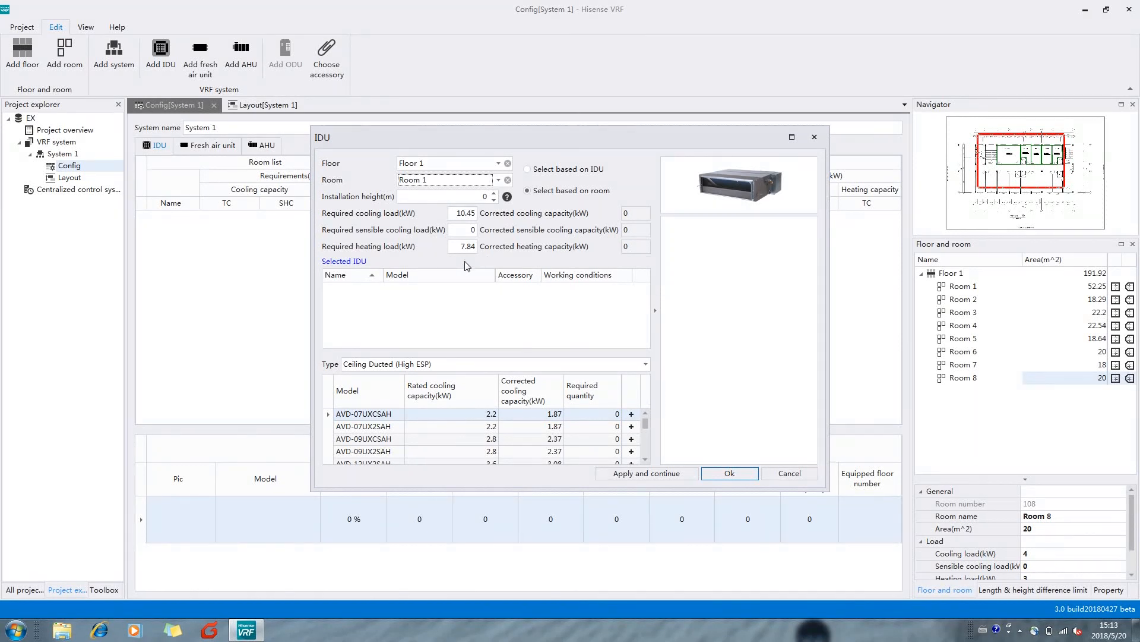
left_click(461, 198)
type("2")
left_click(449, 312)
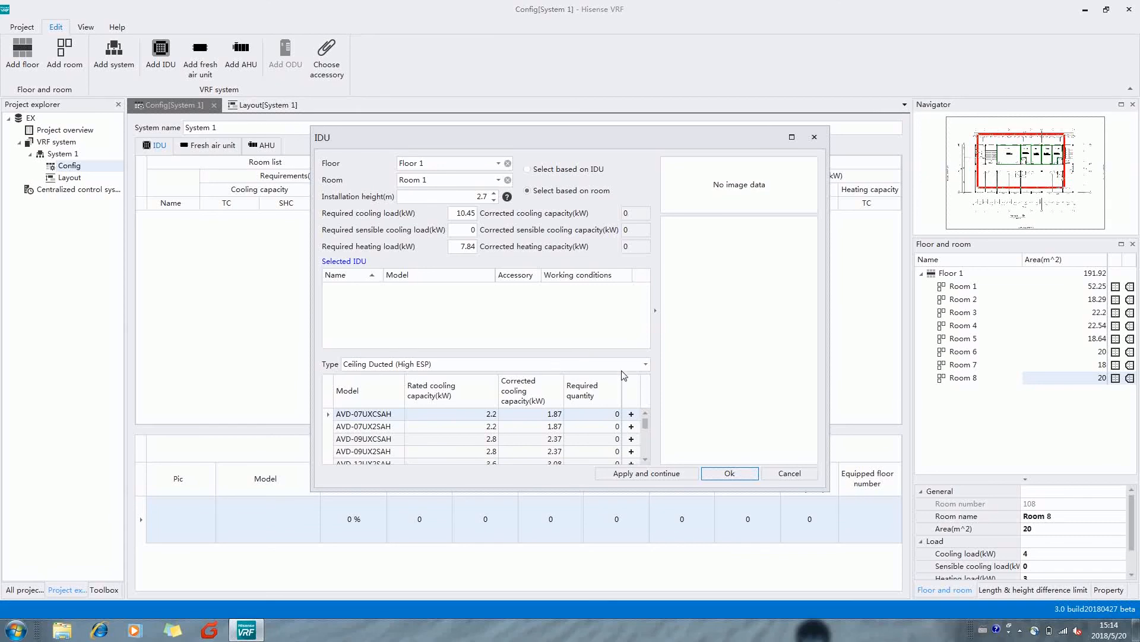
left_click(646, 364)
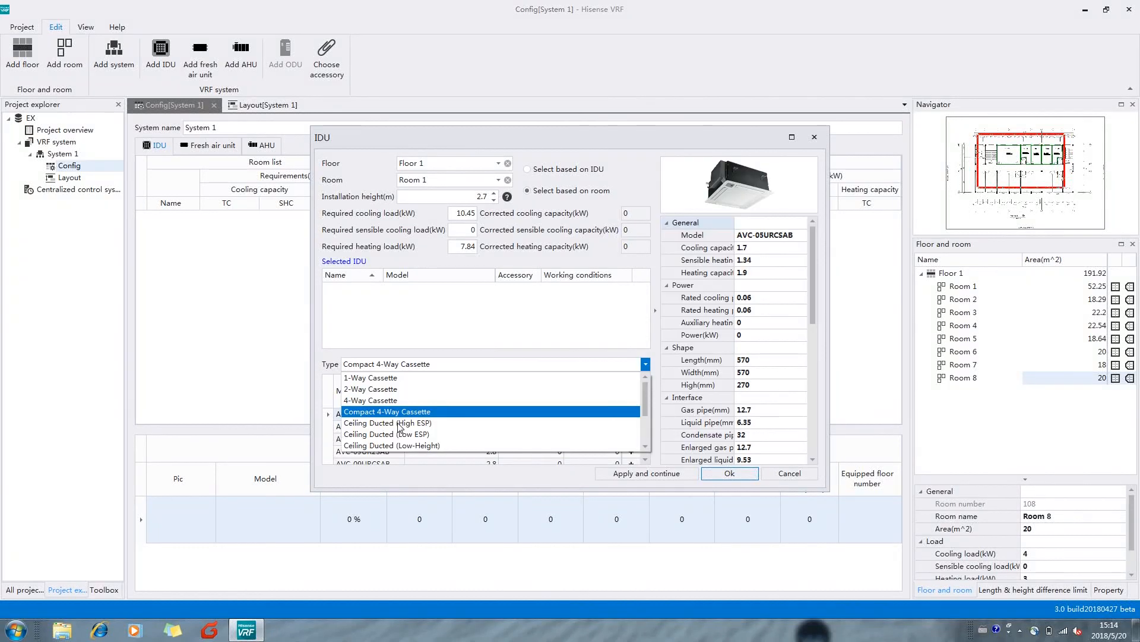
left_click(399, 423)
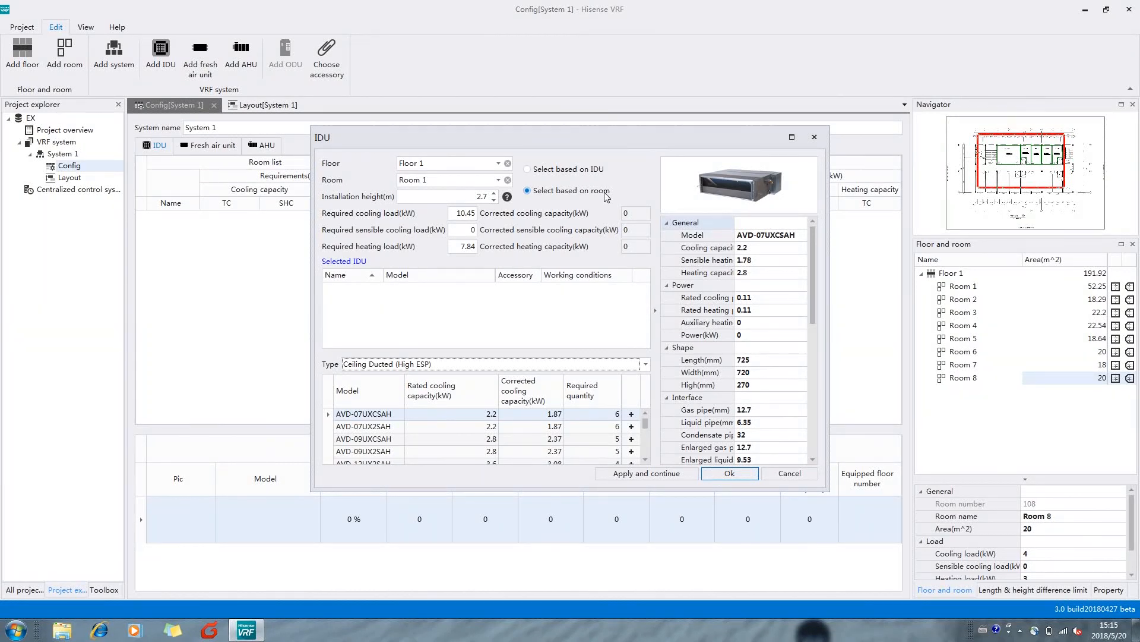
Step: Try selecting Room 1's indoor unit based on IDU with model AVD-38UXCSCH
left_click(532, 174)
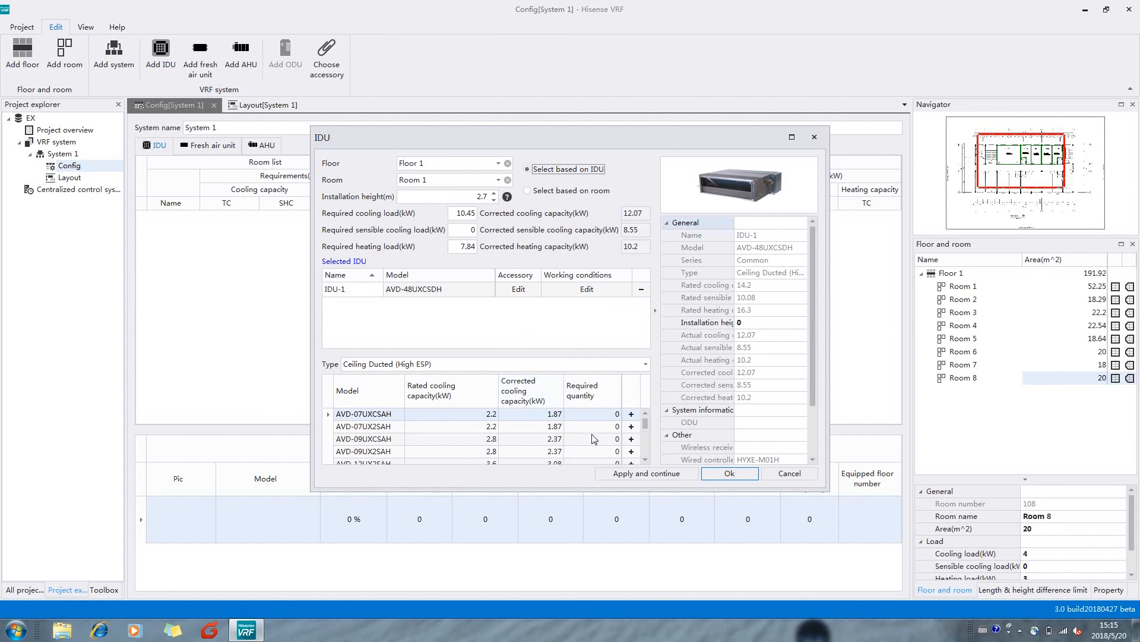
scroll(642, 428, "down", 4)
left_click(633, 441)
left_click(632, 440)
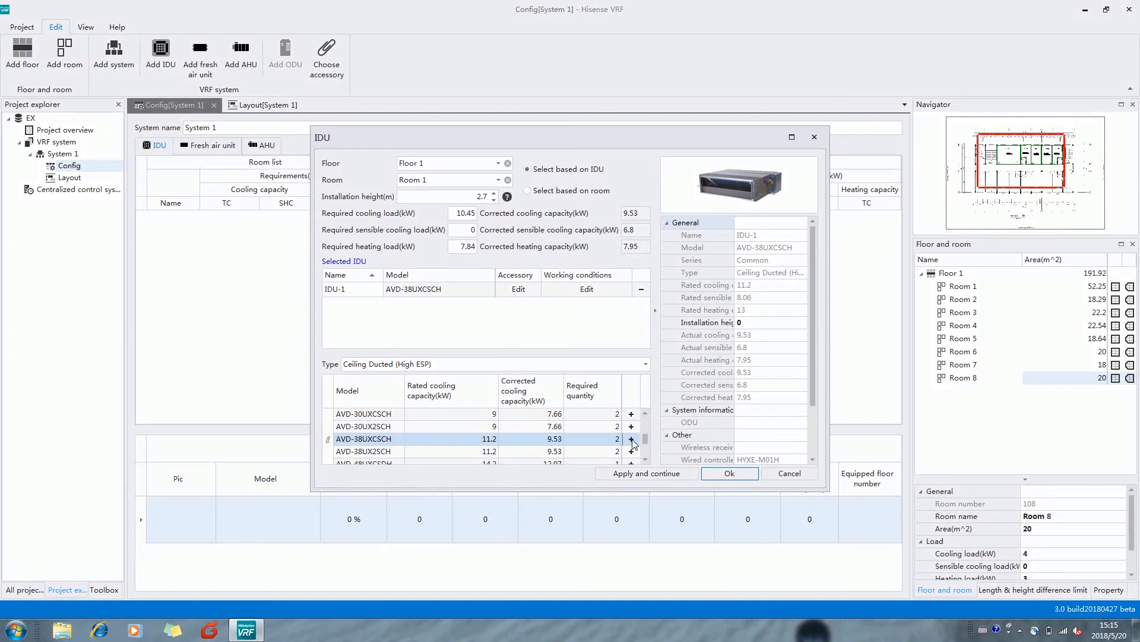
left_click(641, 288)
left_click(555, 191)
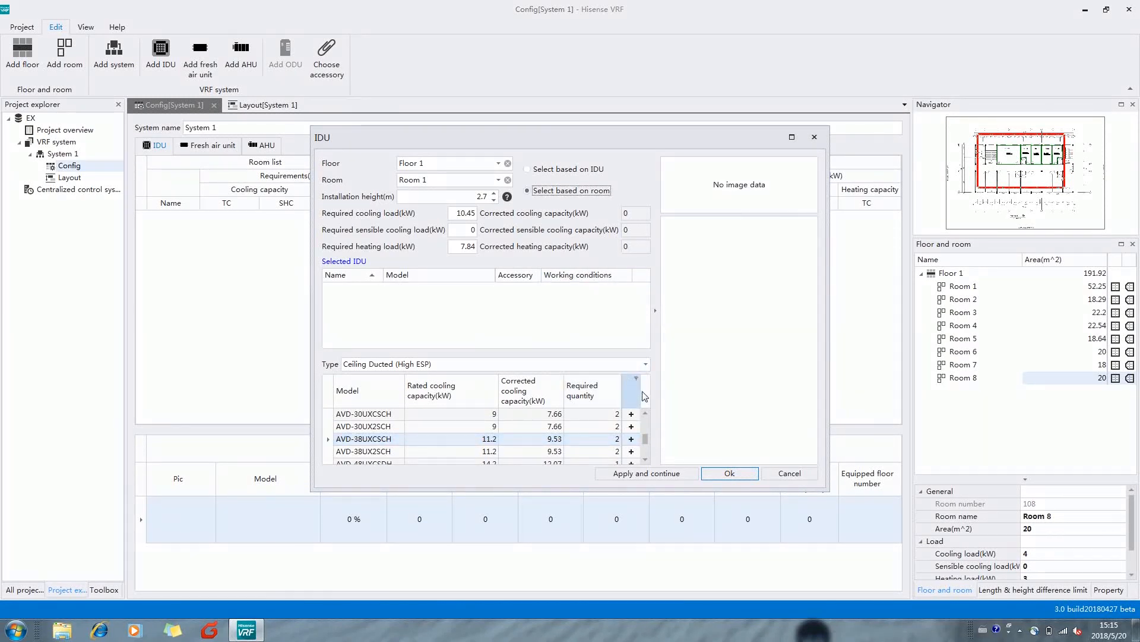
Step: Select two AVD-22UX2SBH units for Room 1 based on the room, apply them, and continue the unit selection through to Room 8
left_click_drag(645, 437, 645, 429)
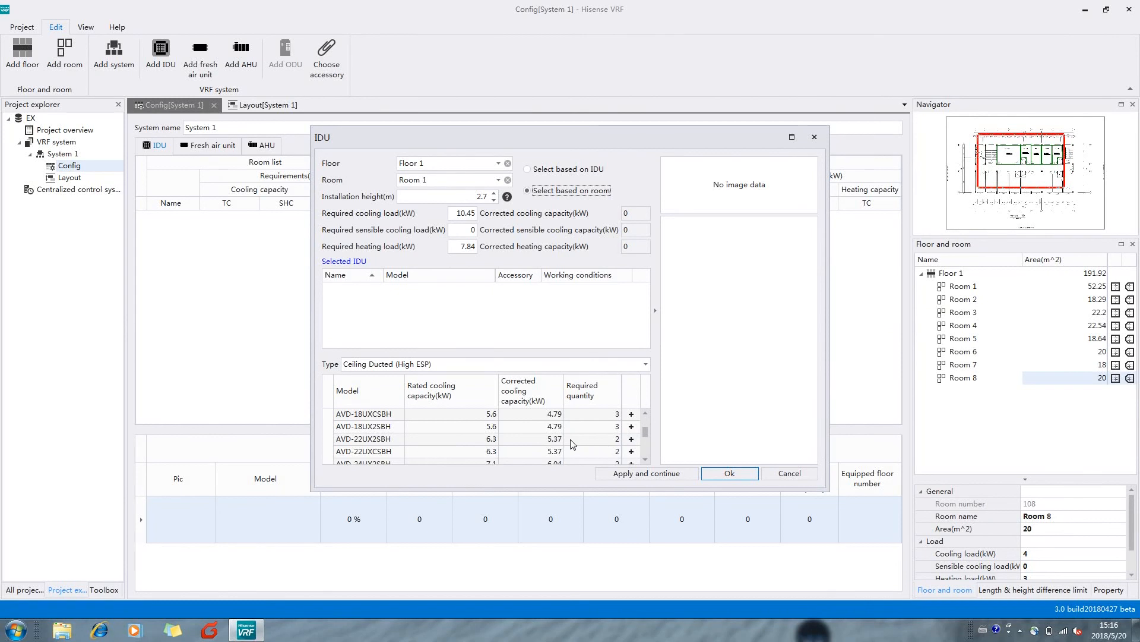
left_click(537, 439)
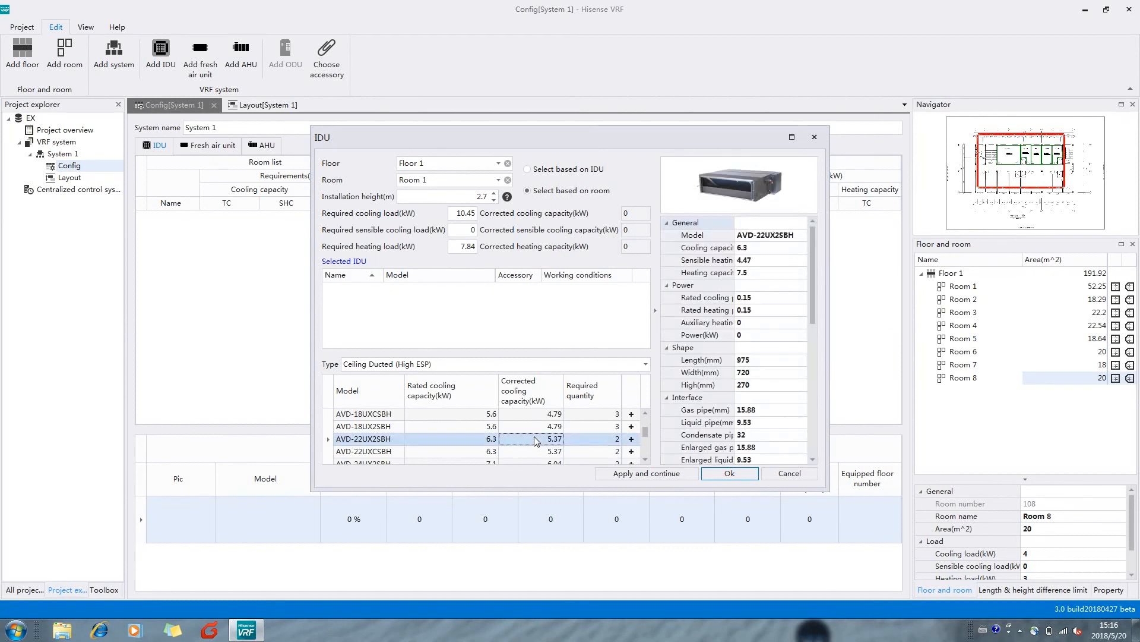
left_click(631, 439)
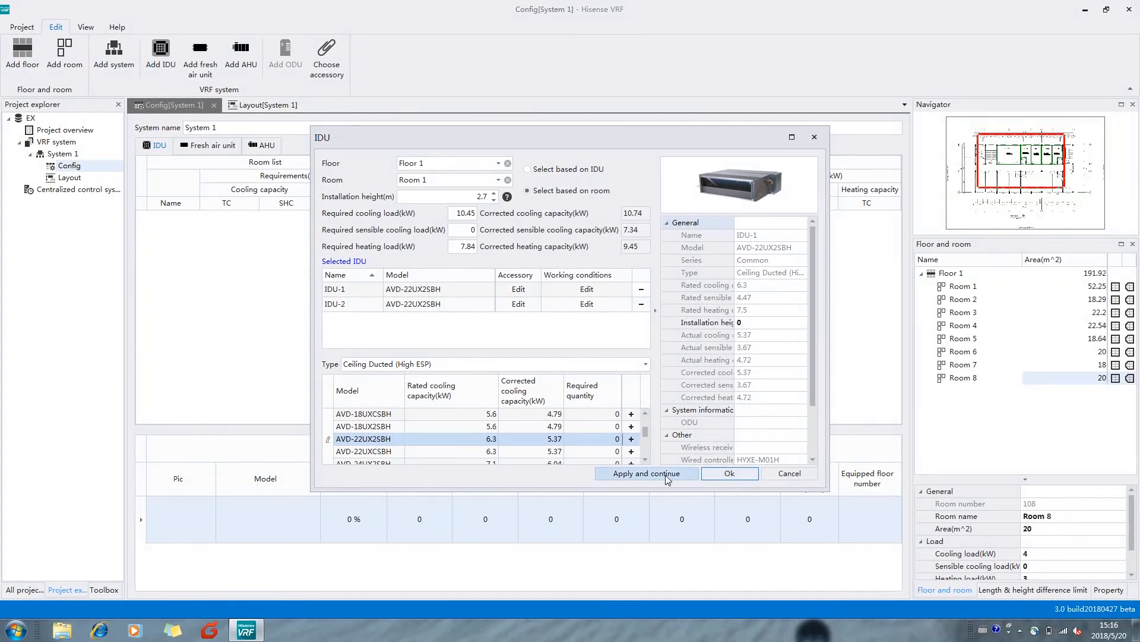
left_click(621, 476)
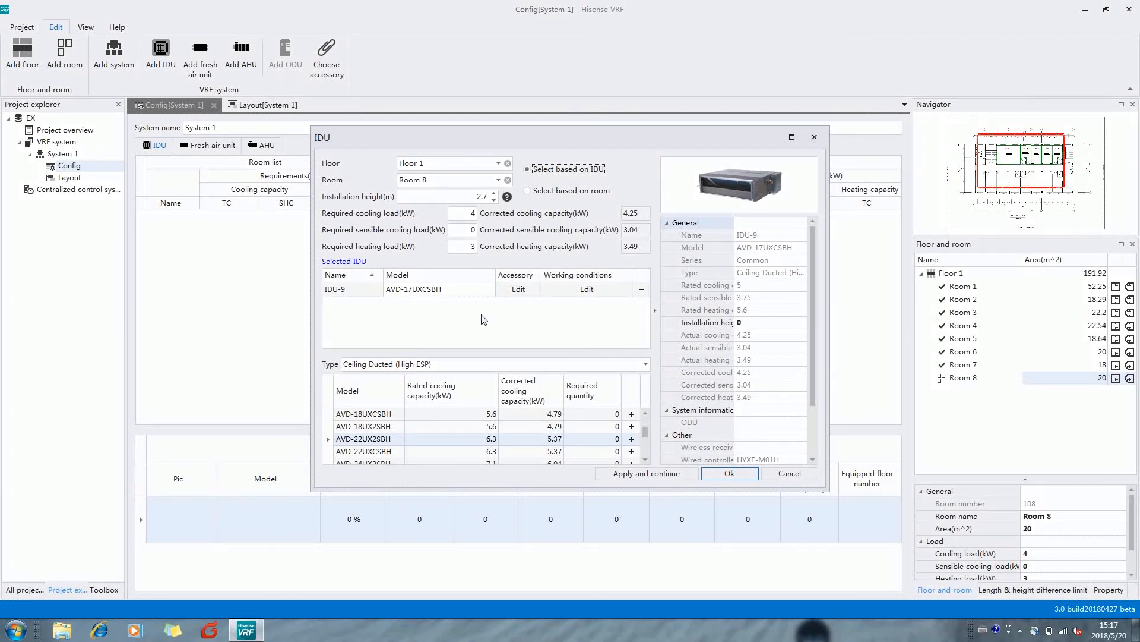
Step: Check the accessories and working conditions of Room 8's unit, keep the project setting conditions, and confirm the indoor unit selection
left_click(520, 290)
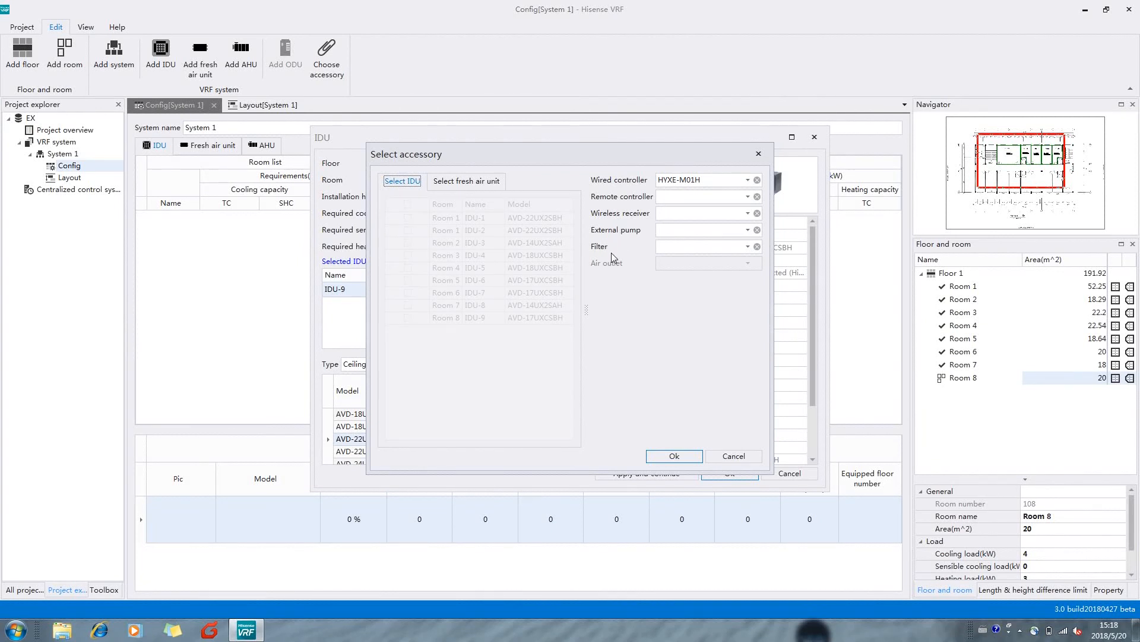
left_click(673, 457)
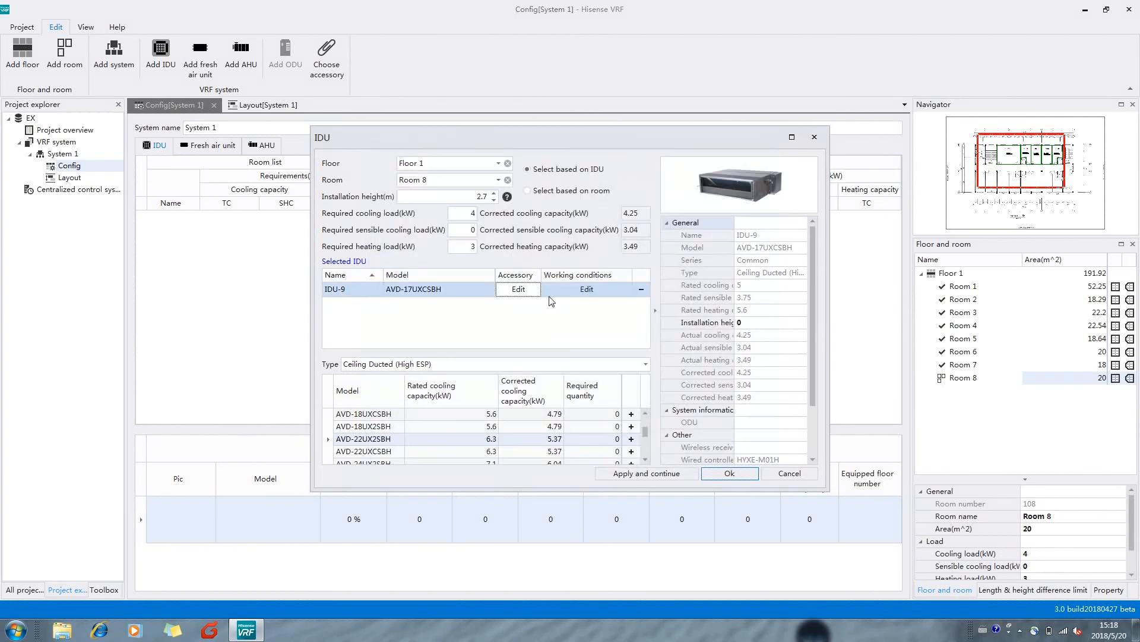
left_click(568, 286)
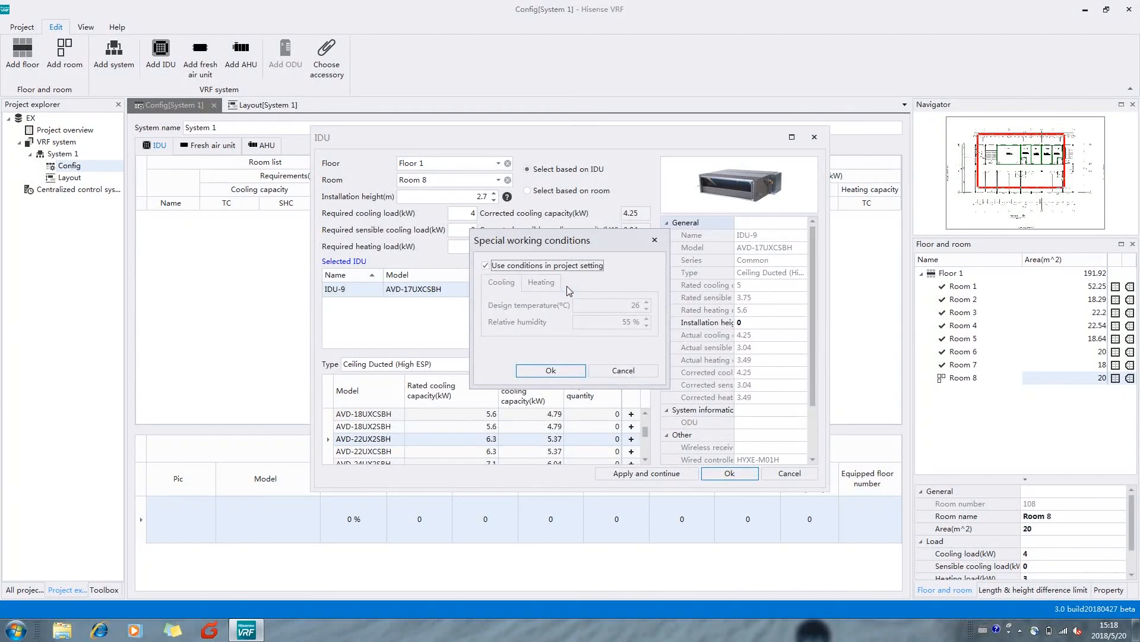
left_click(487, 266)
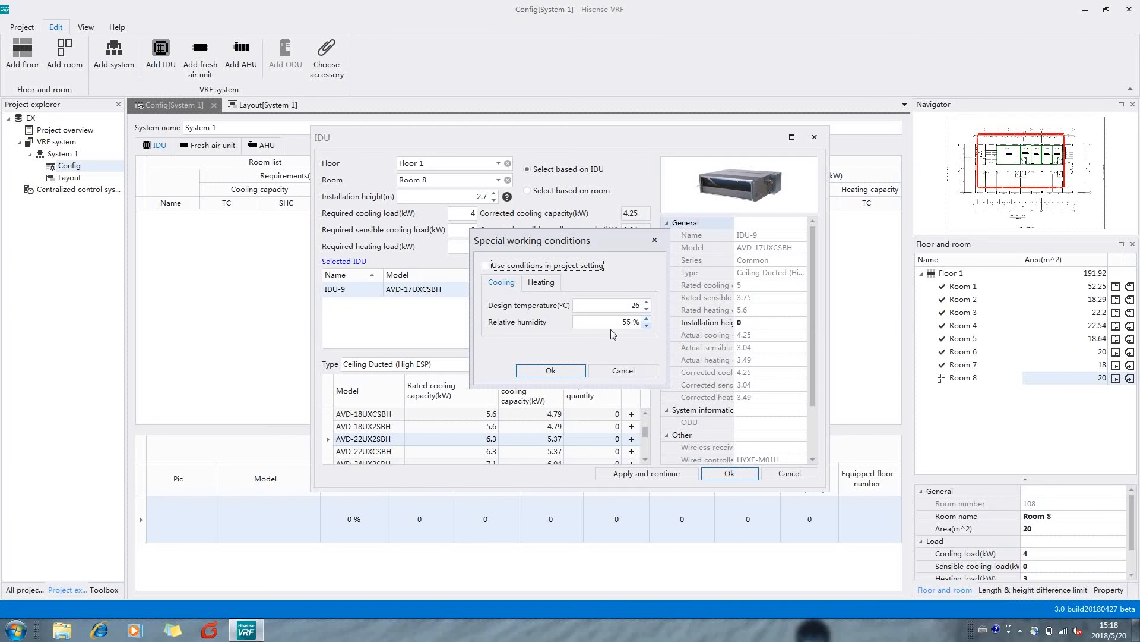
left_click(486, 266)
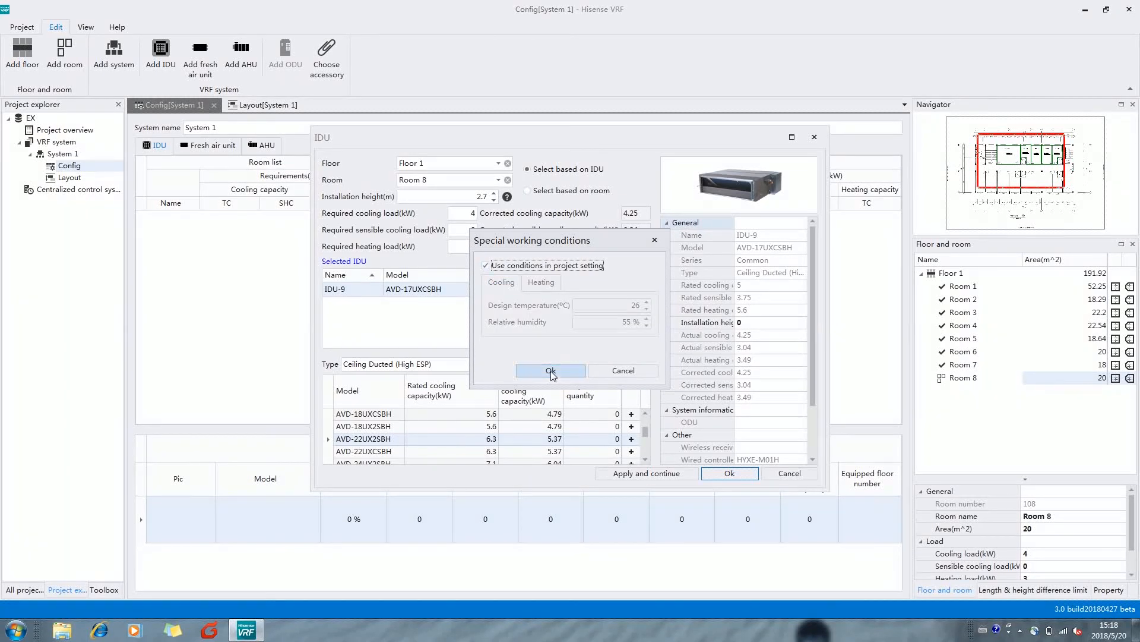
left_click(553, 371)
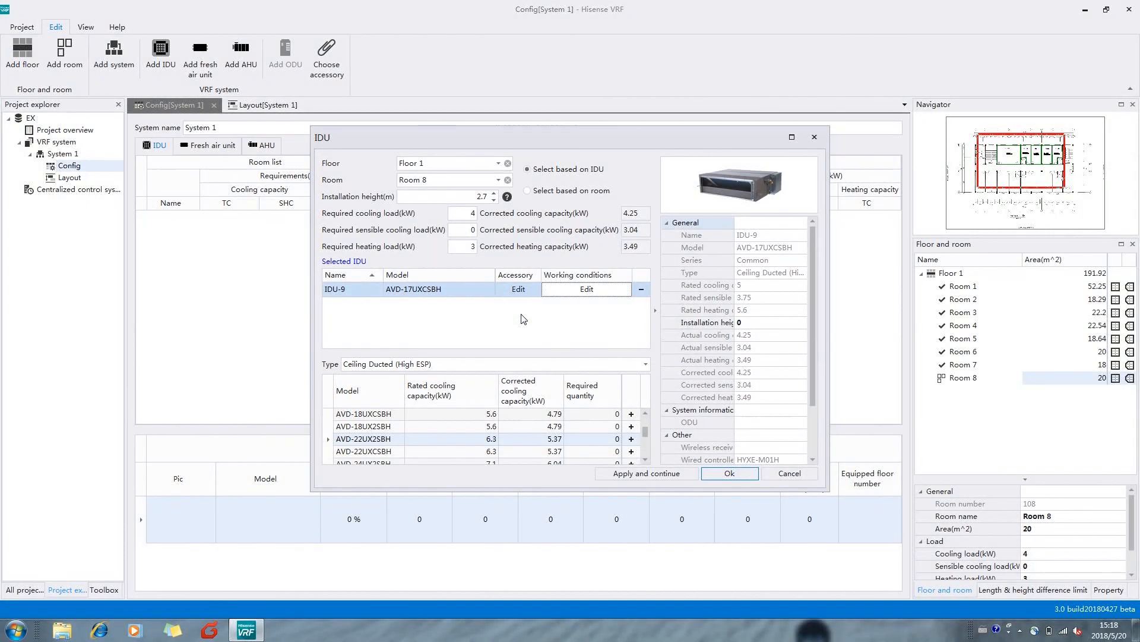
left_click(727, 473)
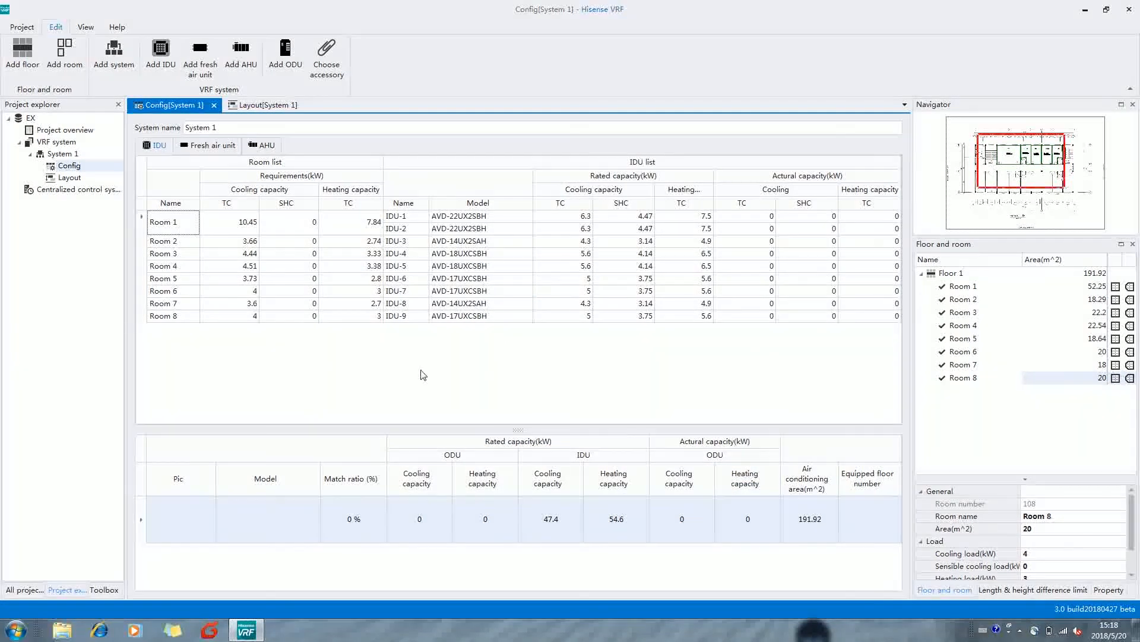
Step: Begin an outdoor unit for System 1, set its placement floor to Floor 1, and check its height, pipe length and same-system settings
left_click(183, 526)
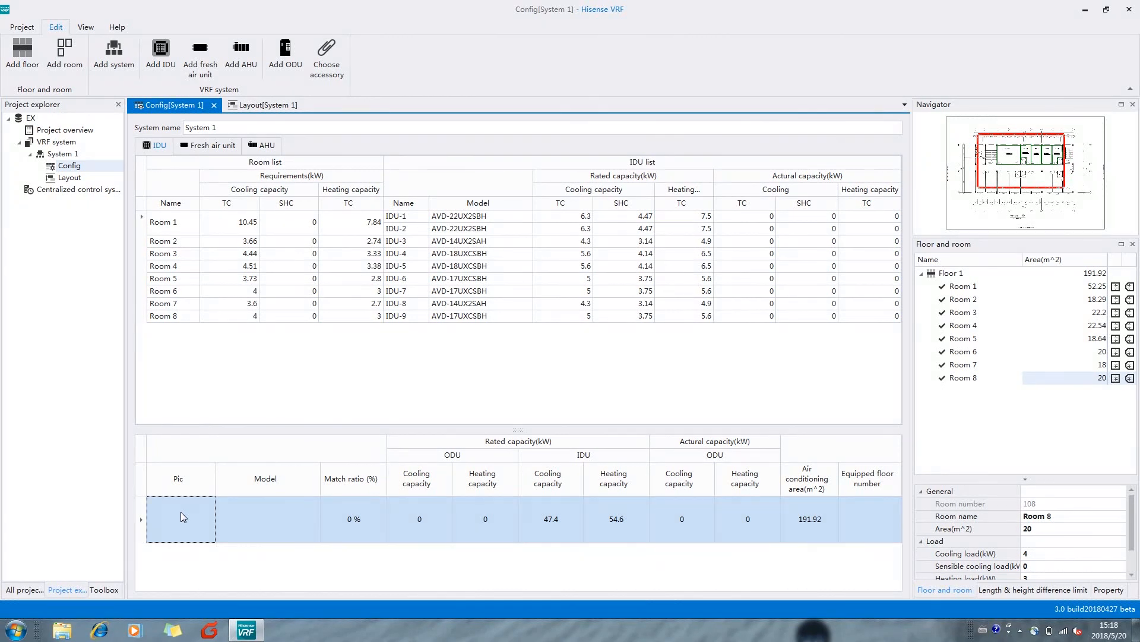
right_click(182, 516)
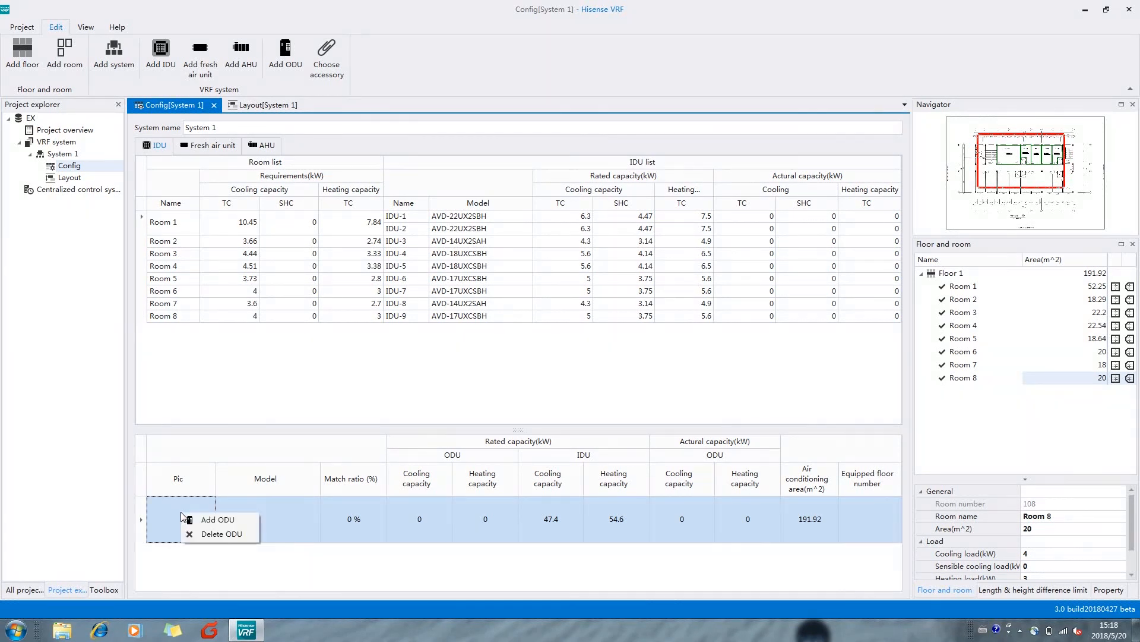
left_click(162, 512)
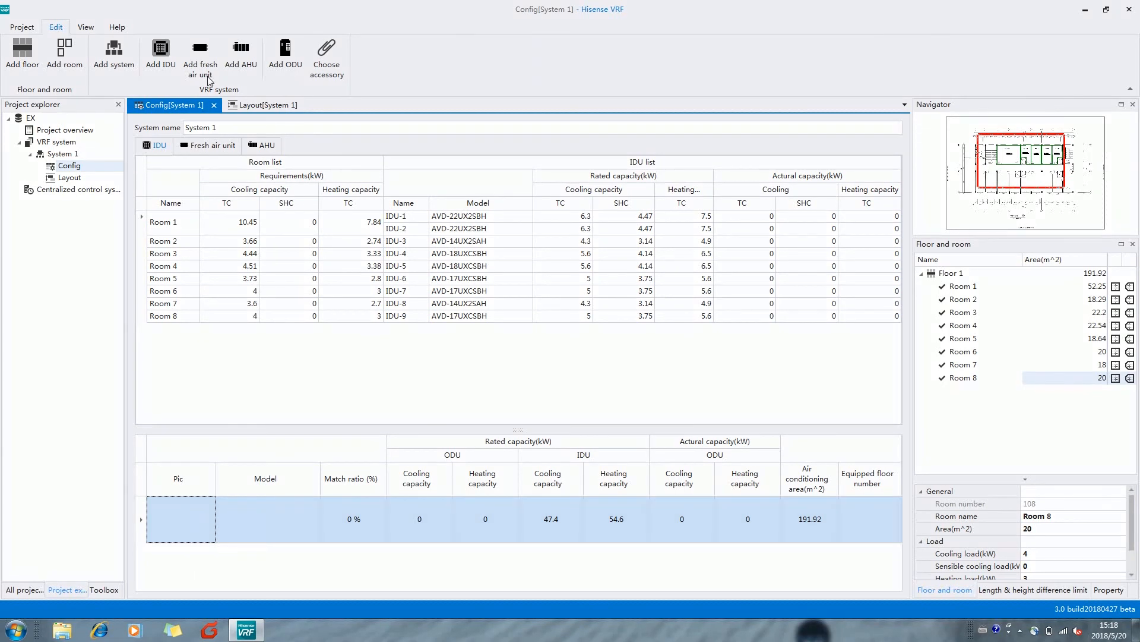
left_click(282, 58)
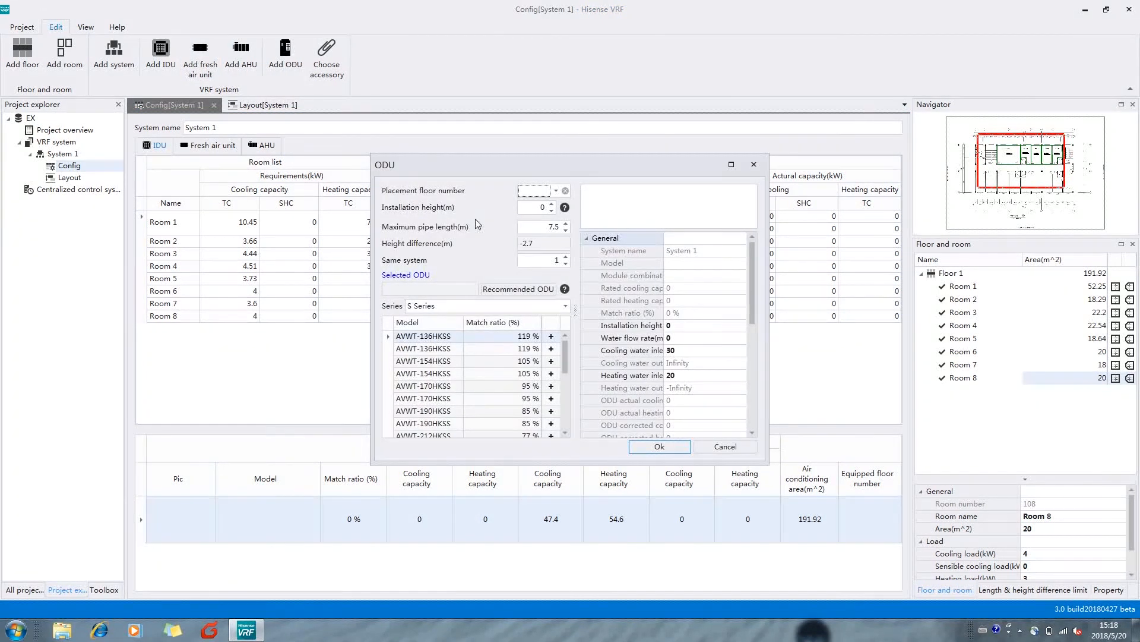
left_click(538, 193)
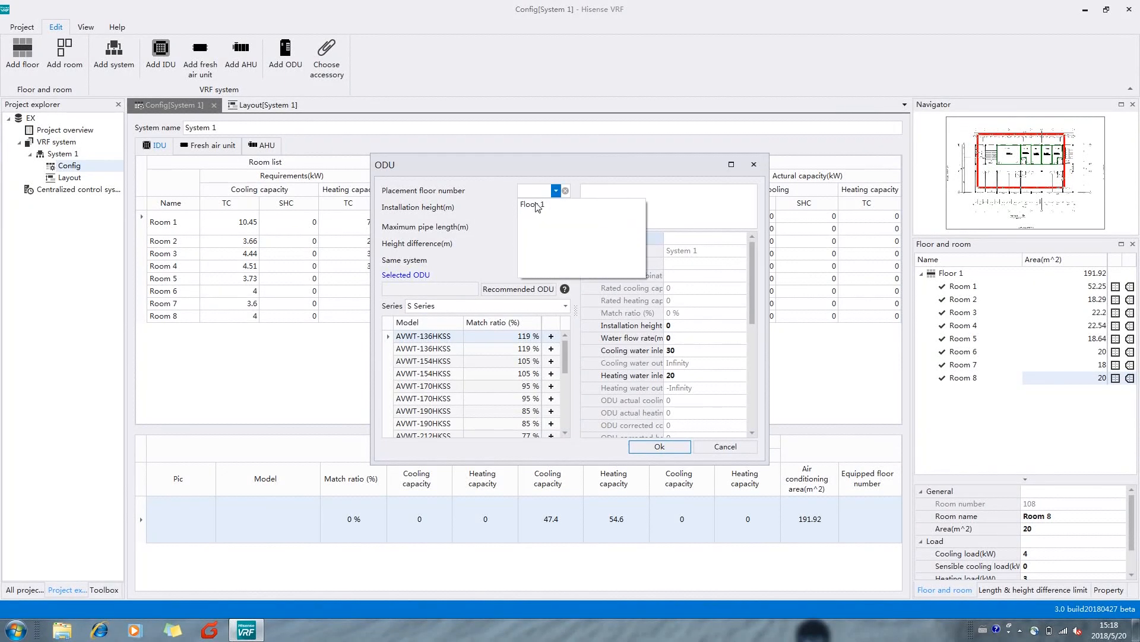
left_click(535, 205)
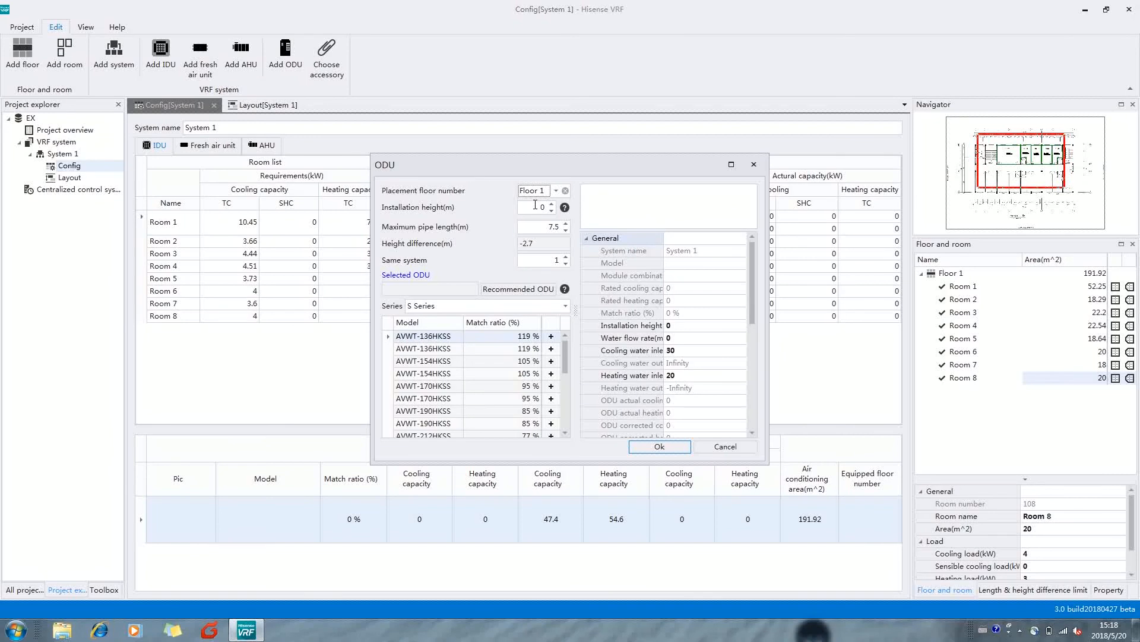
left_click(535, 205)
left_click(541, 223)
double_click(555, 260)
Step: Use the S Series for the outdoor unit, select the recommended model AVWT-170HKSS, and confirm the selection
left_click(563, 309)
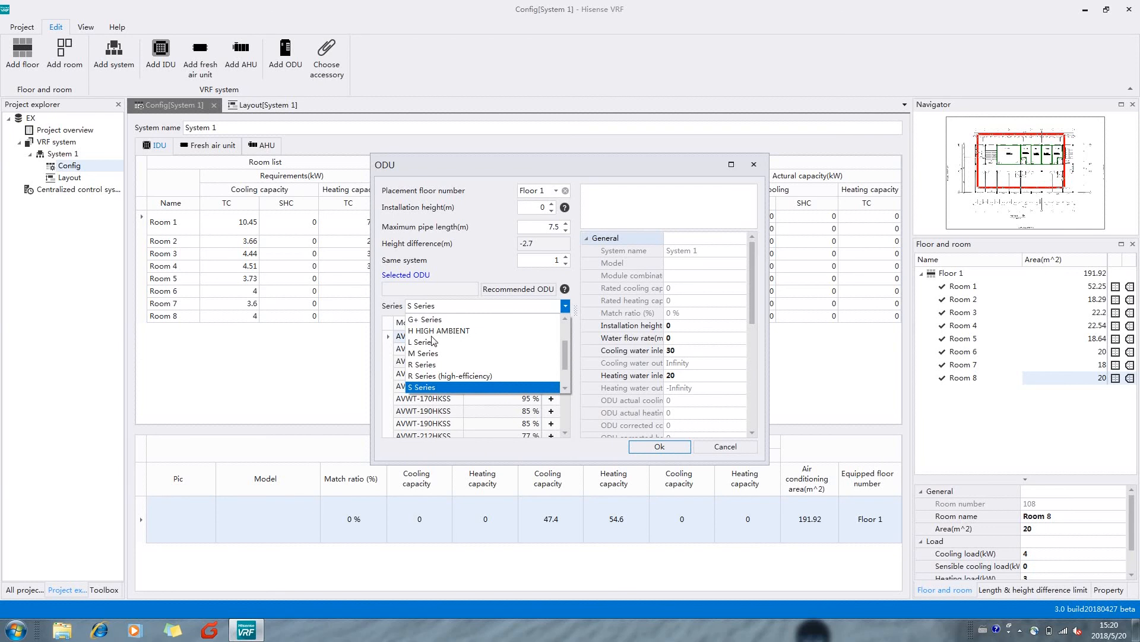
left_click(425, 388)
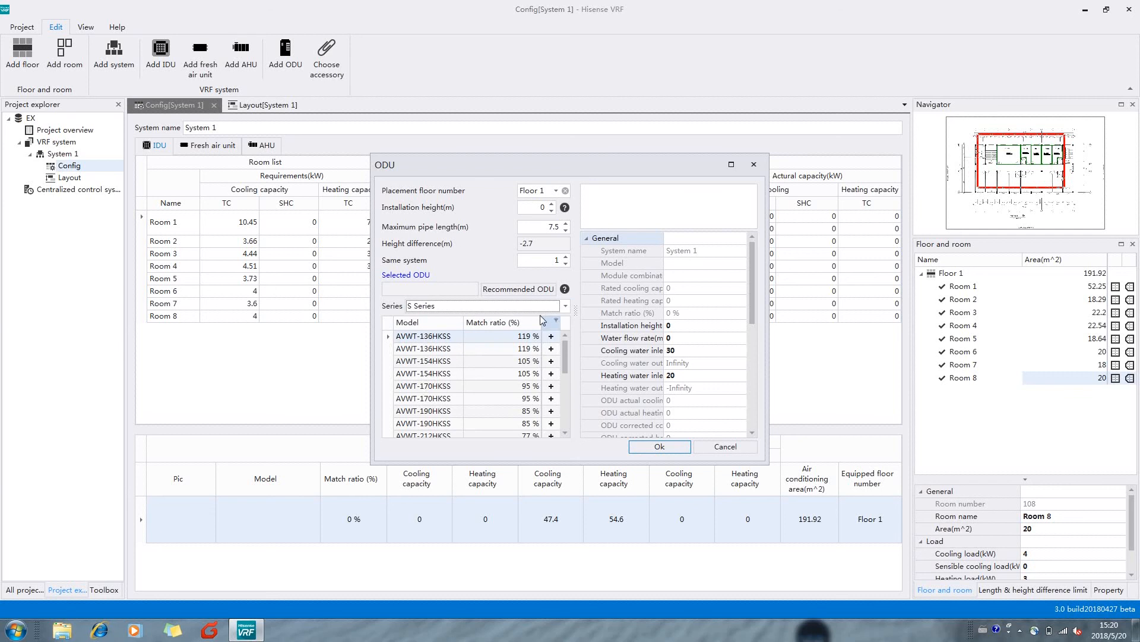
left_click(516, 290)
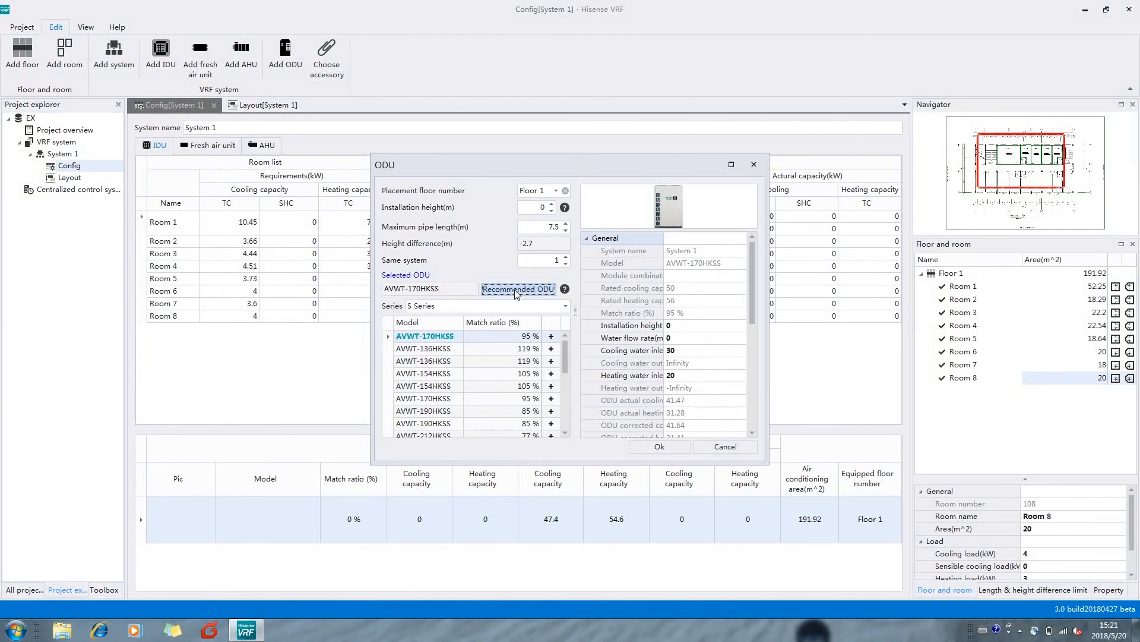
left_click(668, 450)
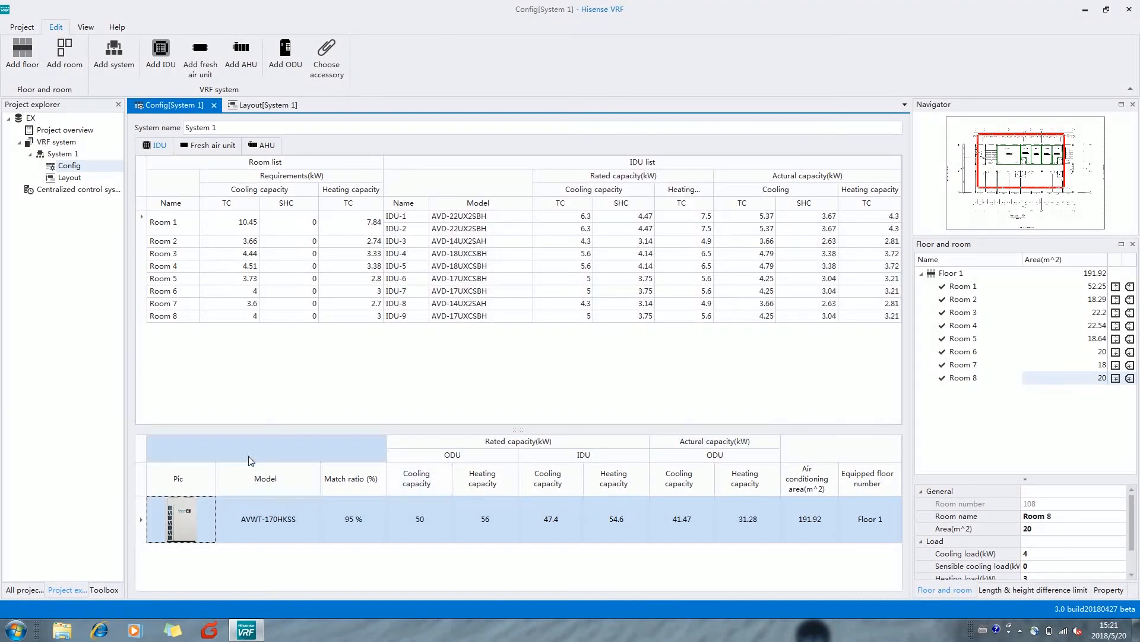
Step: Place System 1's selected indoor and outdoor units on its floor plan layout
left_click(257, 107)
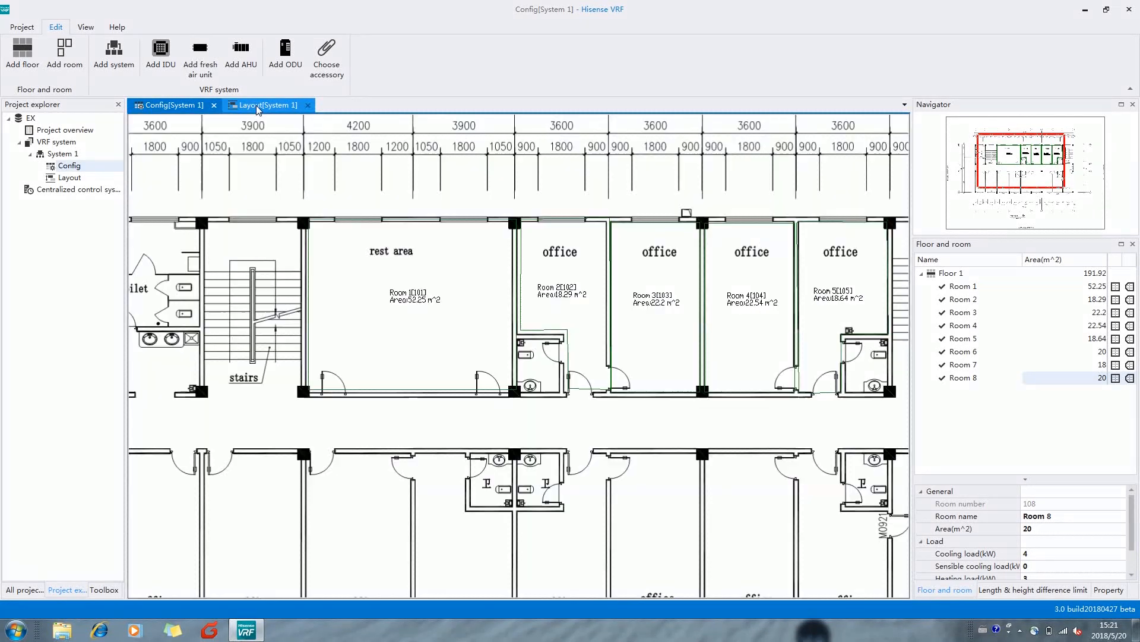
scroll(299, 258, "down", 2)
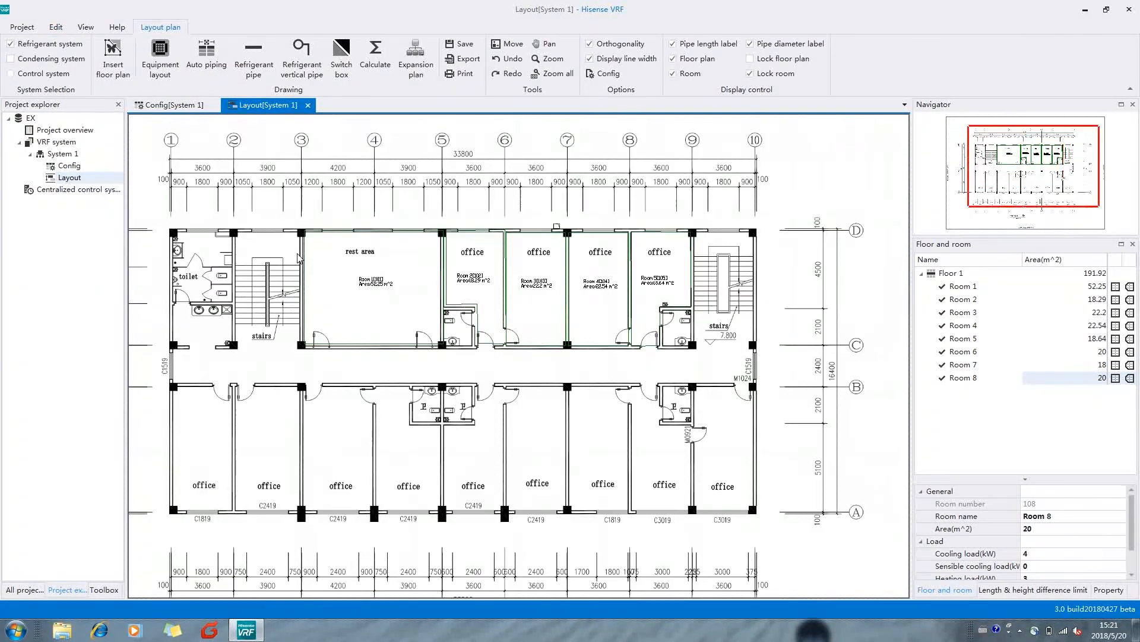
left_click(166, 56)
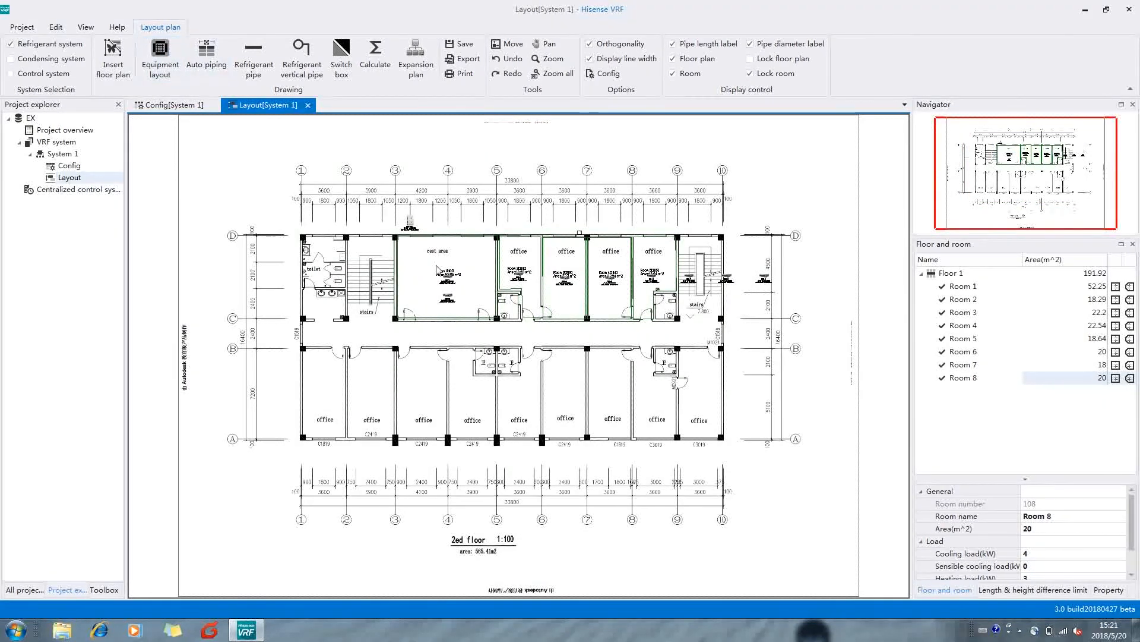
Step: Move Room 1's upper indoor unit to the corridor-side wall, beside the rest area's door nearest the stairs
scroll(487, 304, "up", 2)
scroll(487, 305, "up", 3)
left_click_drag(401, 285, 378, 286)
left_click_drag(879, 252, 609, 263)
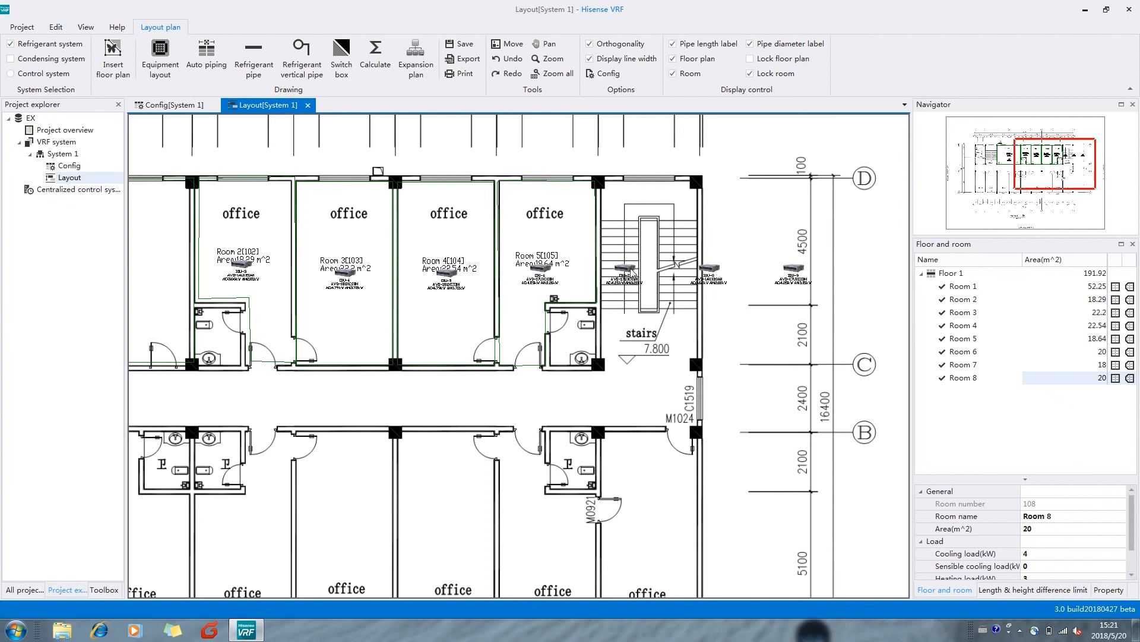
left_click_drag(644, 307, 680, 244)
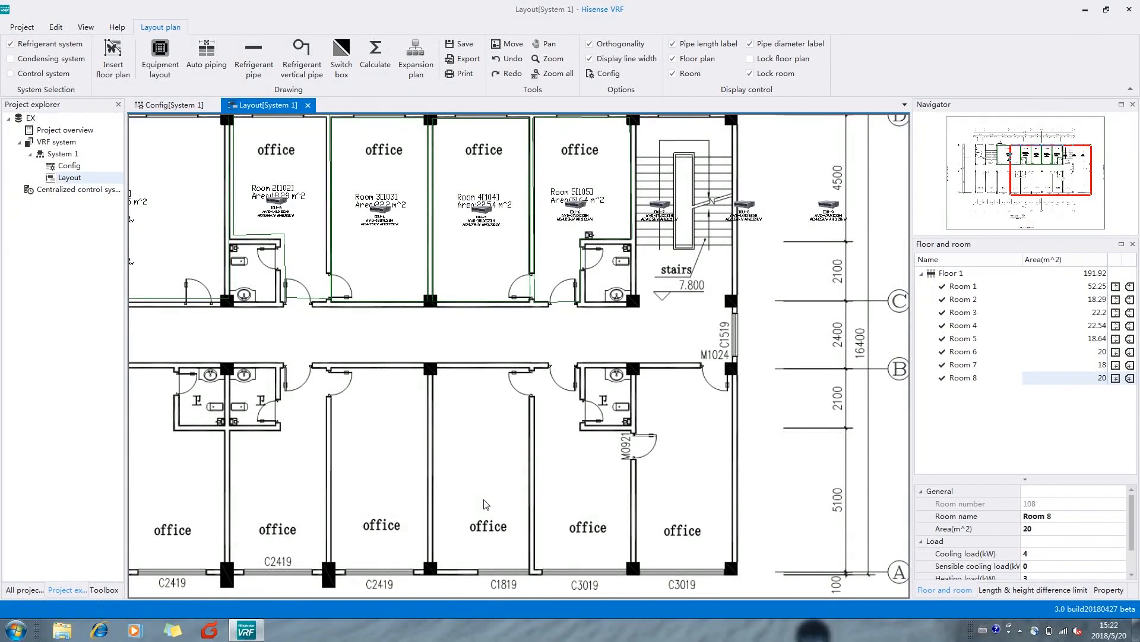
left_click_drag(474, 440, 509, 445)
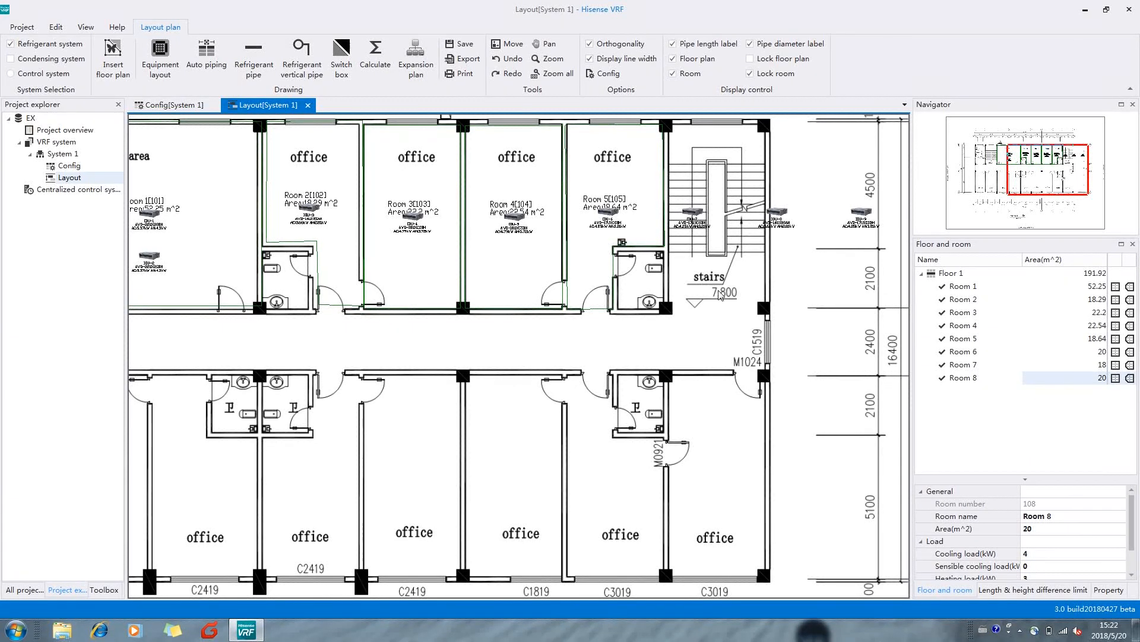
left_click_drag(615, 305, 806, 325)
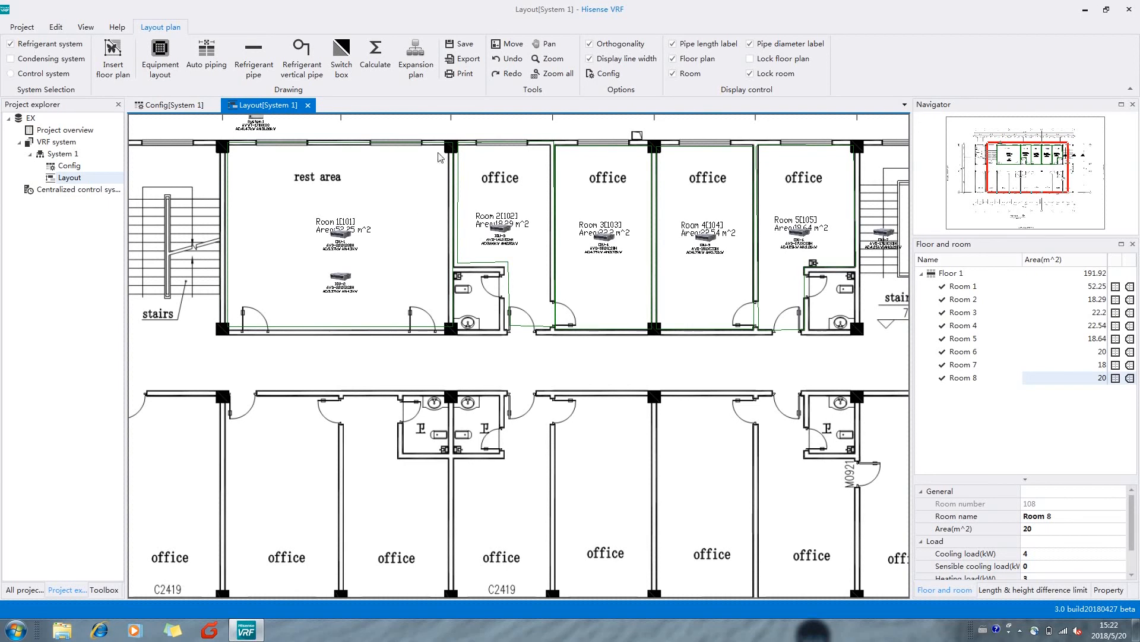
left_click(512, 45)
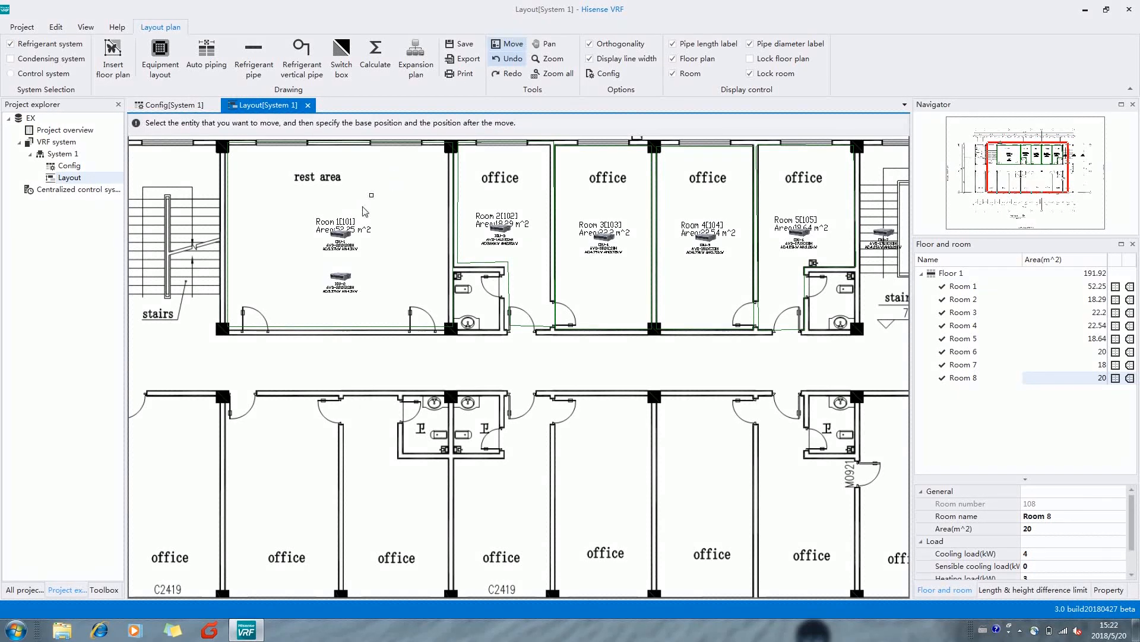
left_click(338, 234)
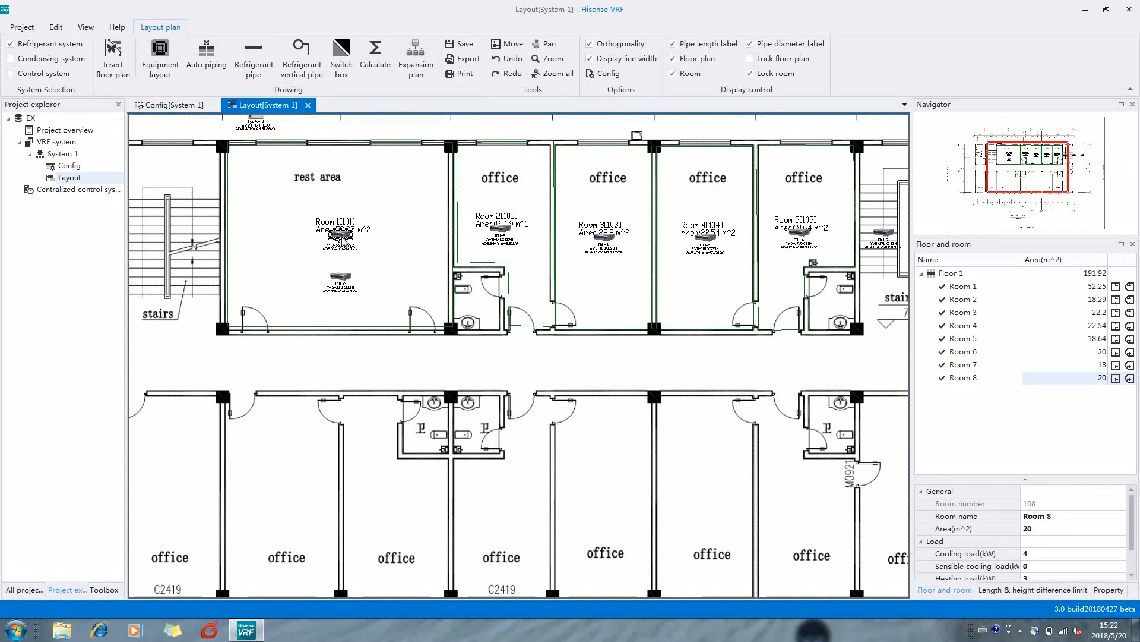
left_click(341, 237)
left_click(339, 237)
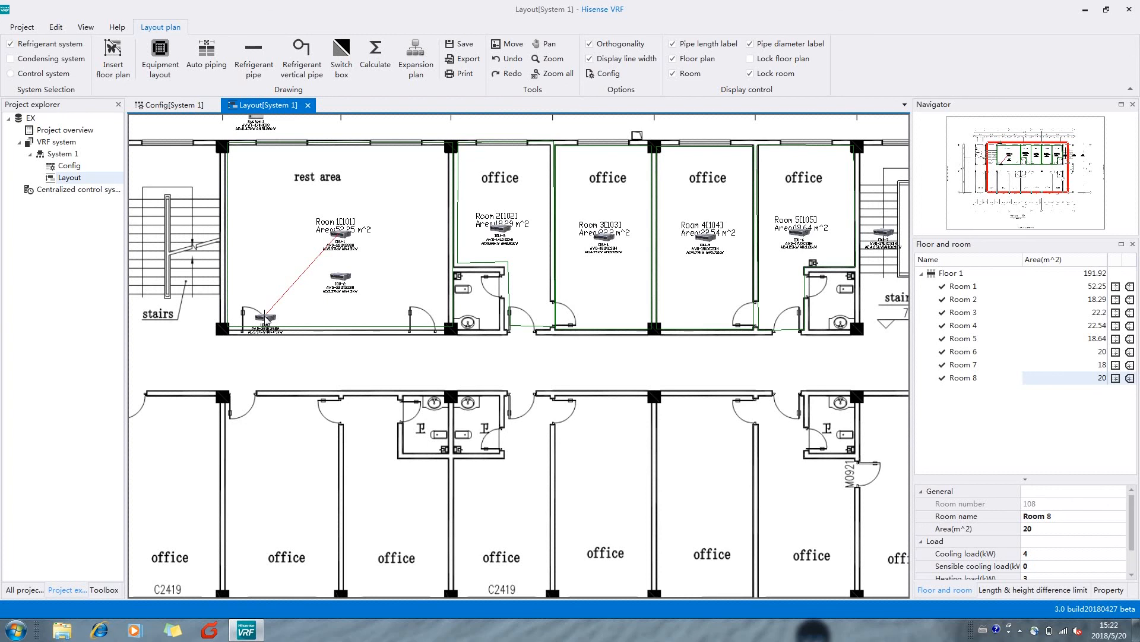
left_click(265, 317)
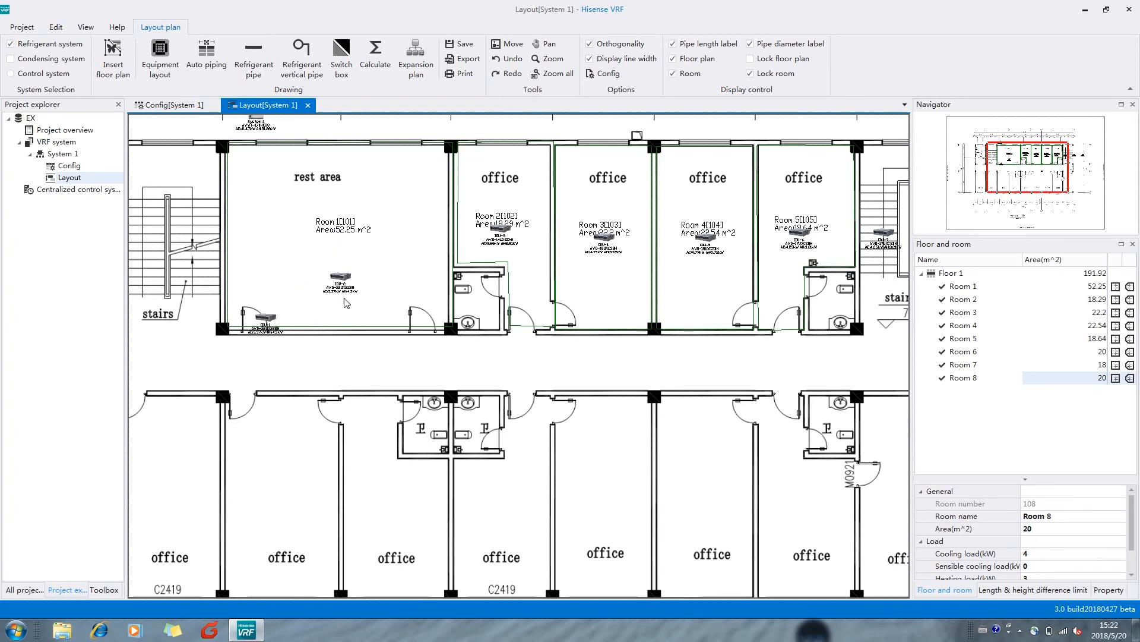
Step: Move Room 1's second indoor unit to the corridor-side wall near its other door, and shift Room 2's unit toward that office's entrance
left_click(342, 277)
left_click(341, 277)
left_click(382, 322)
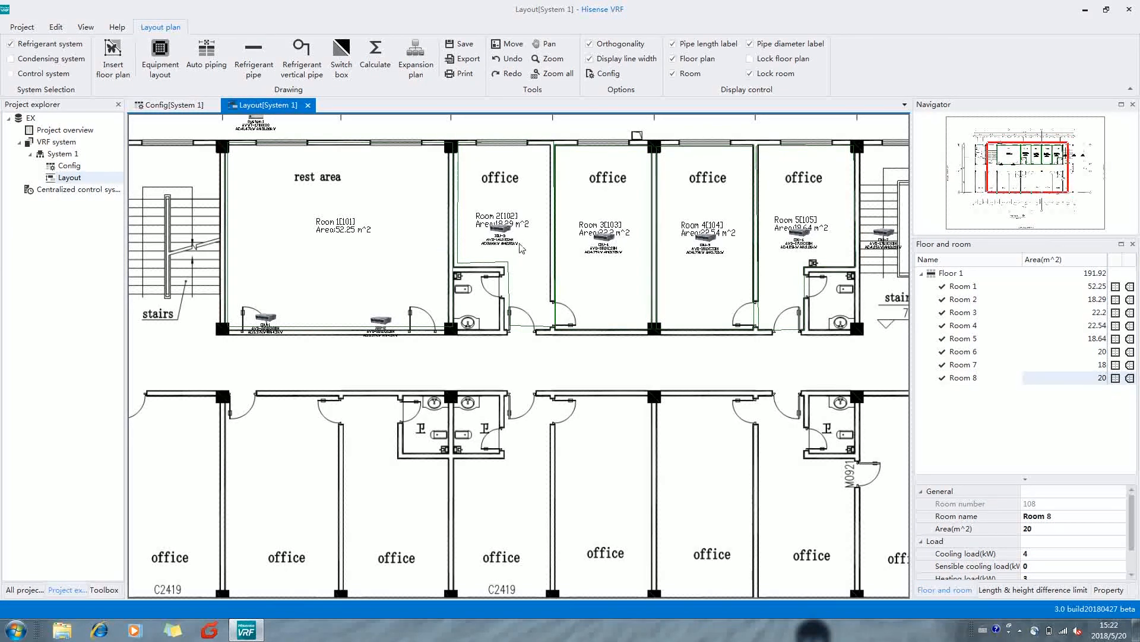
left_click(501, 230)
left_click_drag(499, 228, 552, 234)
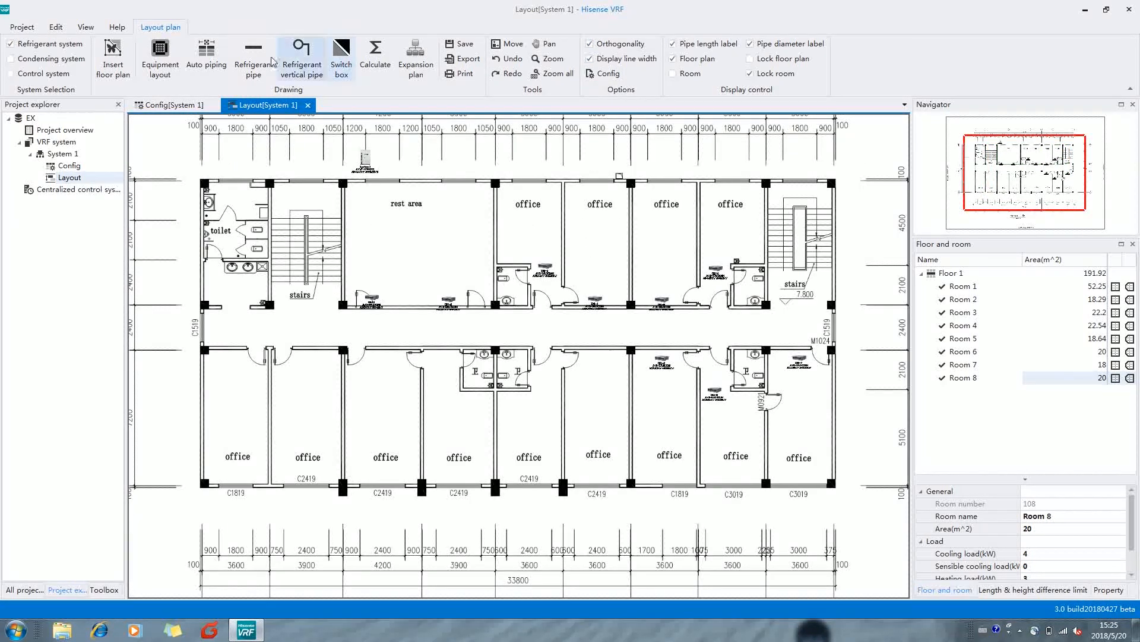
Step: Draw a straight main refrigerant pipe along the corridor, from the M1024 door end to the opposite C1519 window end
left_click(259, 62)
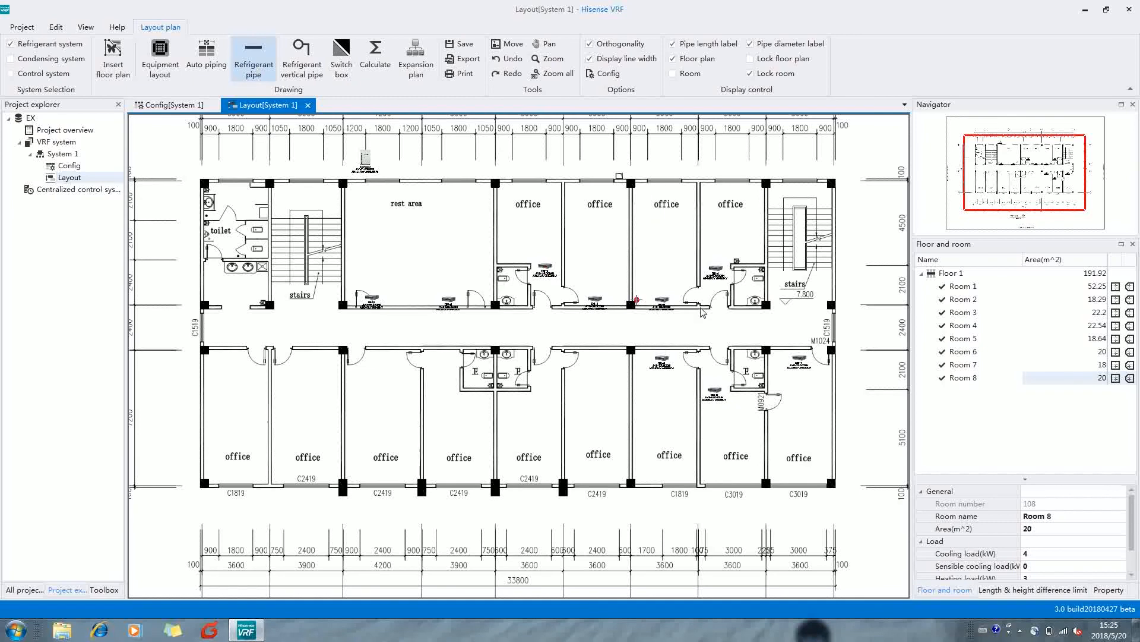
left_click(785, 325)
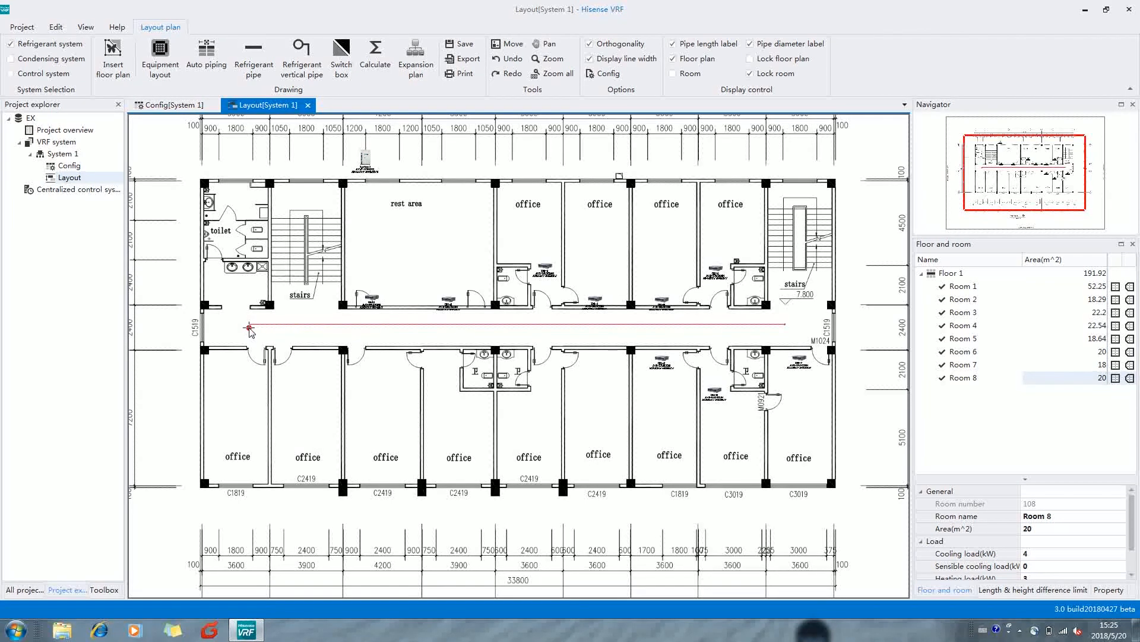
double_click(214, 326)
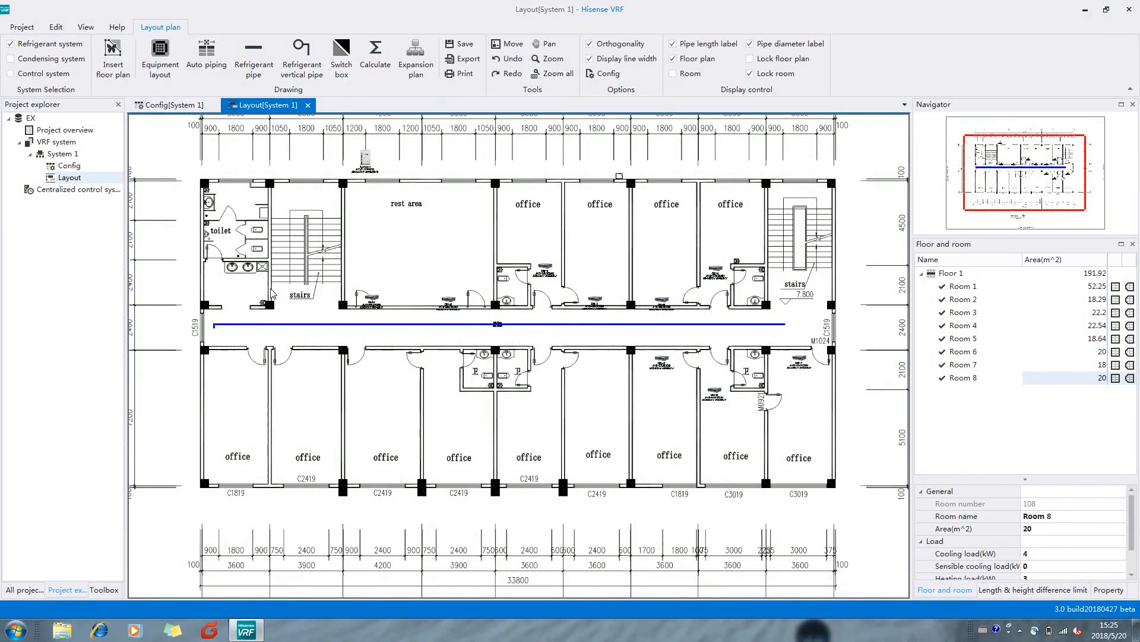
Step: Turn off orthogonality and move the outdoor unit outside the building, beside the toilet's outer wall
left_click(367, 158)
left_click_drag(367, 158, 591, 49)
left_click(590, 44)
left_click_drag(367, 159, 184, 240)
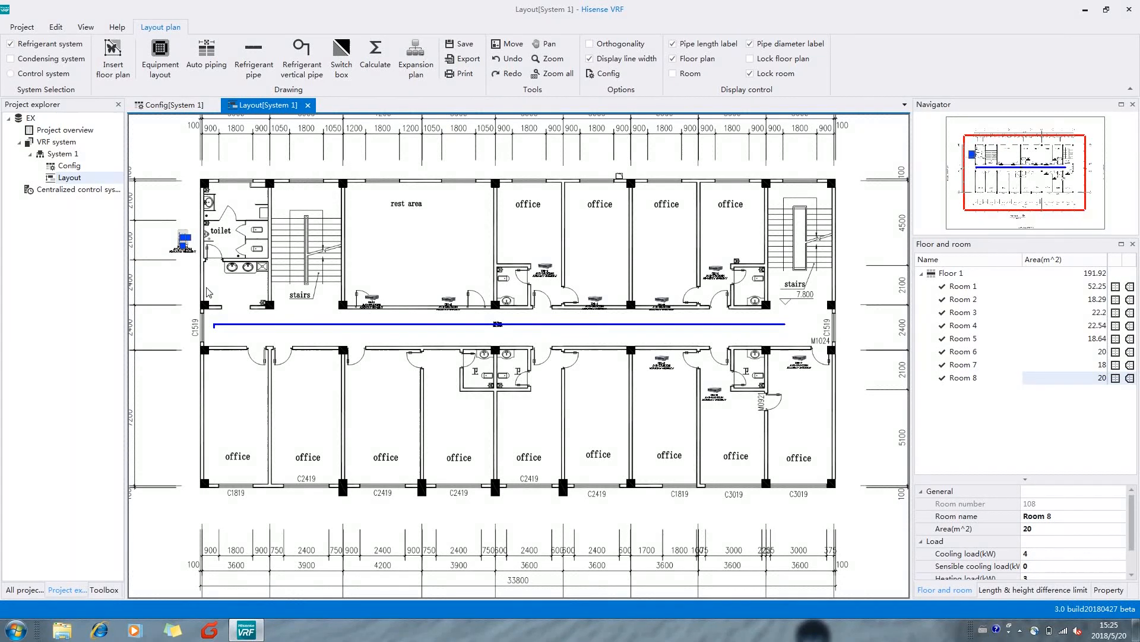
left_click(226, 303)
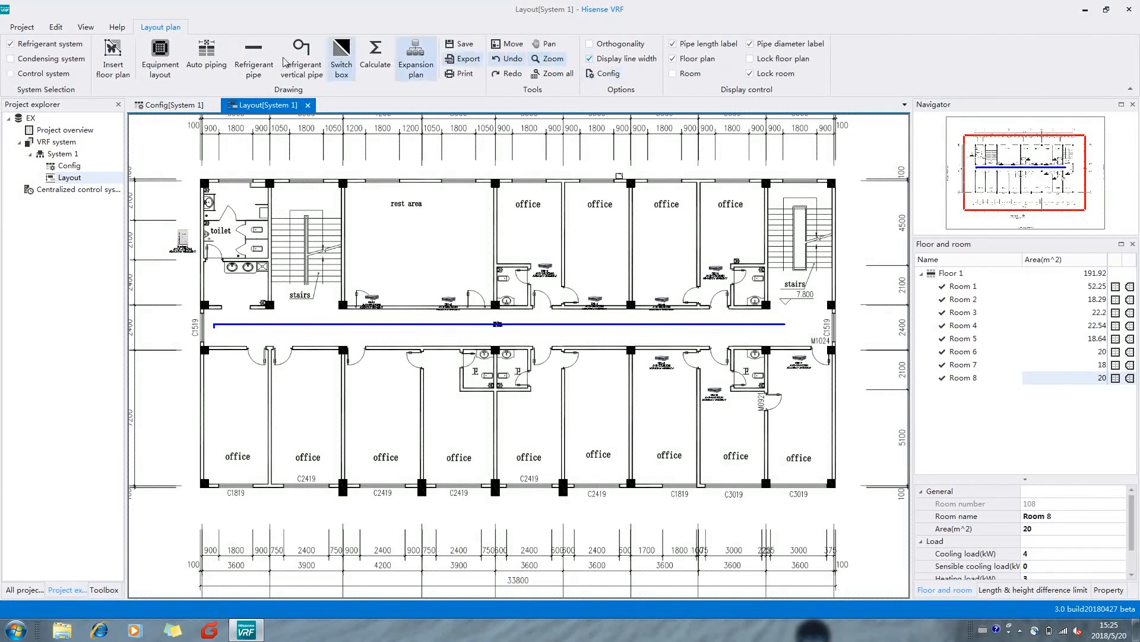
Step: Draw a refrigerant branch pipe from Room 1's indoor unit nearest the stairs straight to the corridor's main pipe
left_click(254, 59)
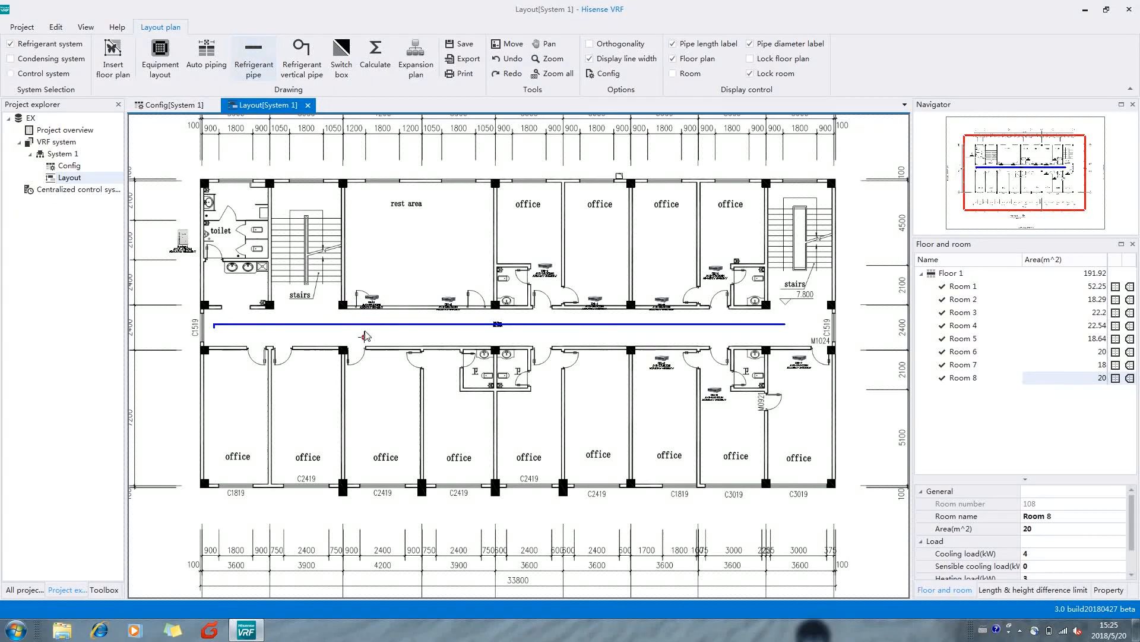
left_click(372, 298)
left_click(373, 324)
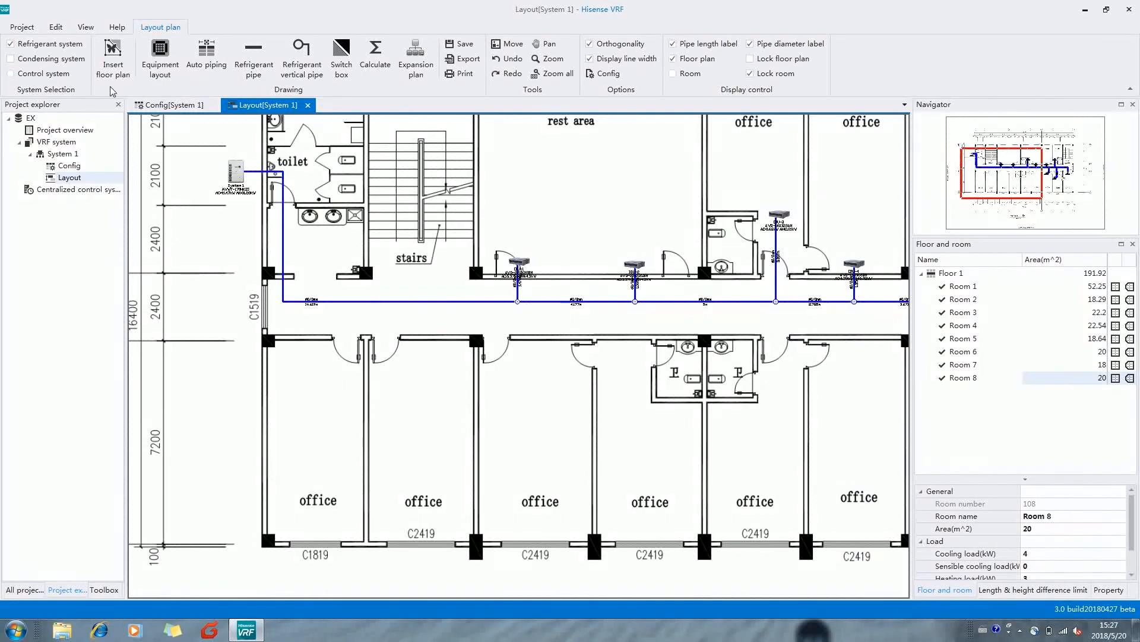
Step: Enable the condensing system and draw a main condensate pipe from the toilet area along the corridor to the stairs near door M1024
left_click(31, 60)
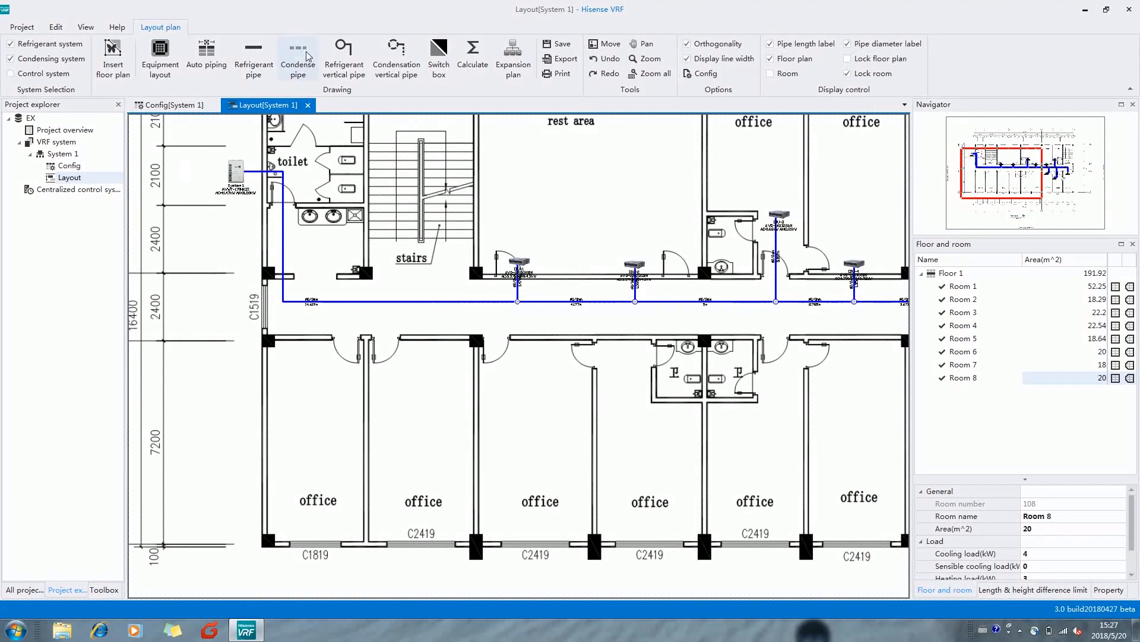
left_click(298, 60)
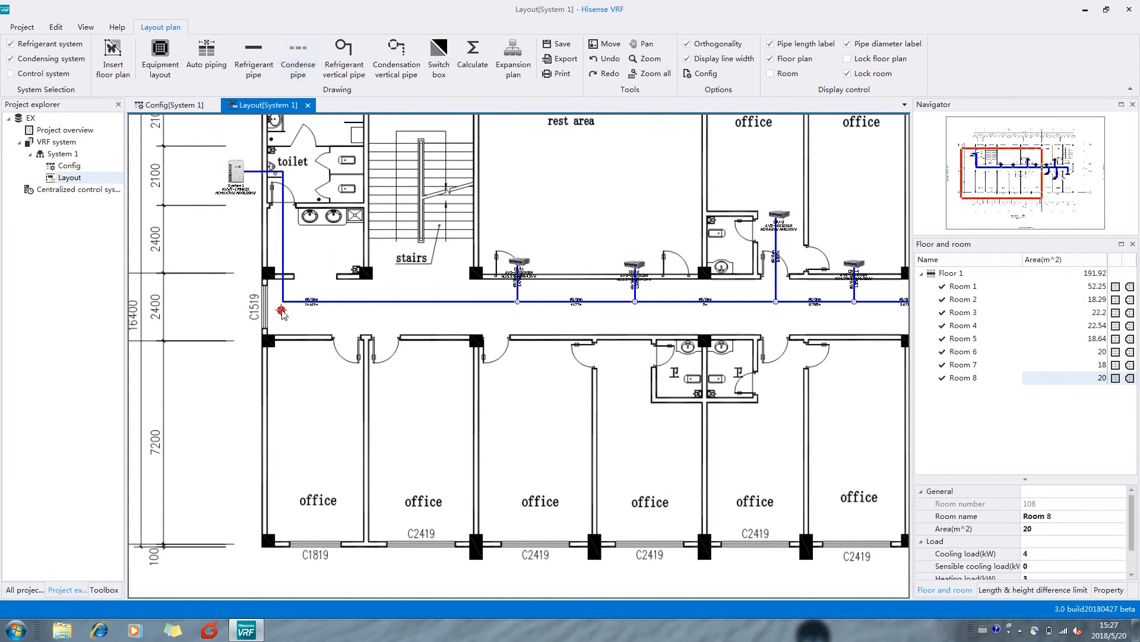
left_click(347, 264)
left_click(347, 291)
left_click_drag(767, 274, 326, 288)
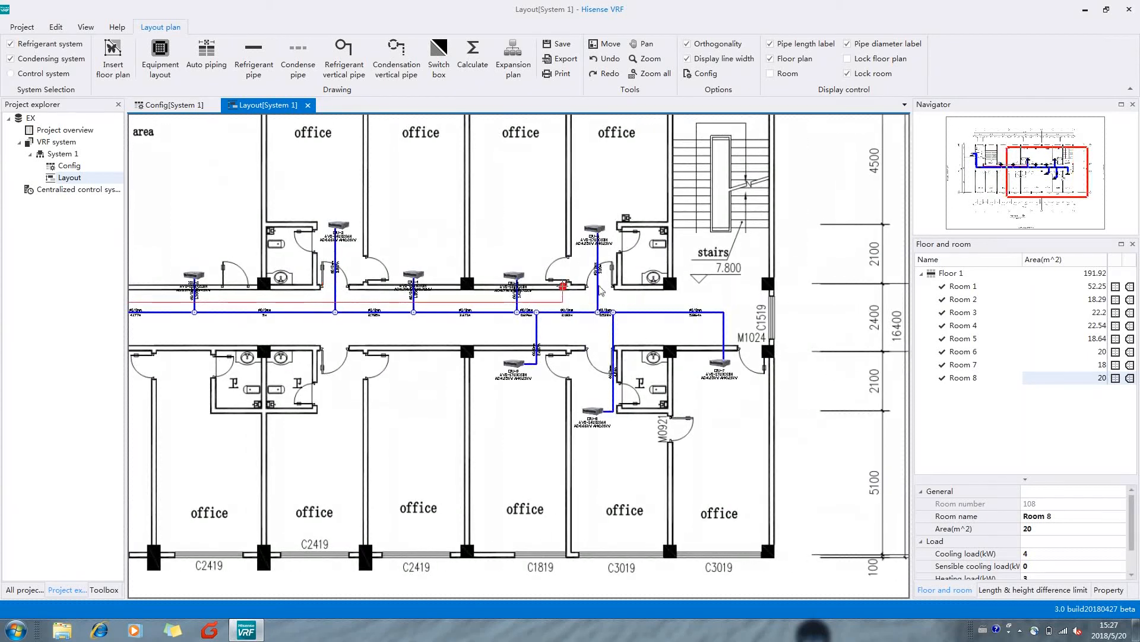
left_click(726, 291)
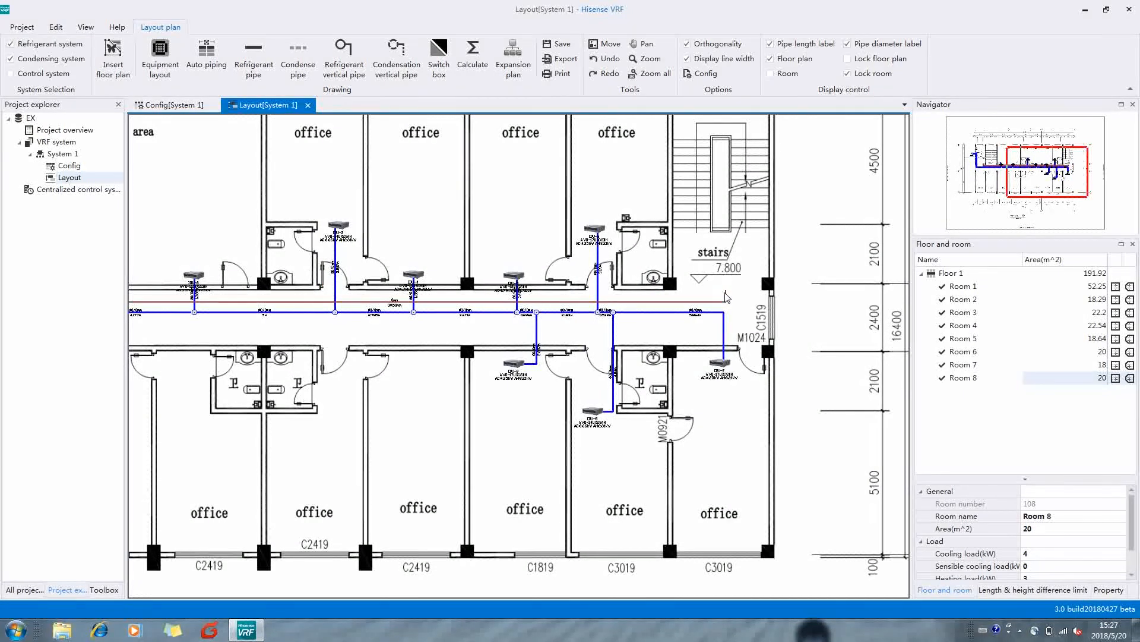
Step: Draw condensate branch pipes from IDU-7 and IDU-8 to the corridor's main condensate pipe
left_click(725, 364)
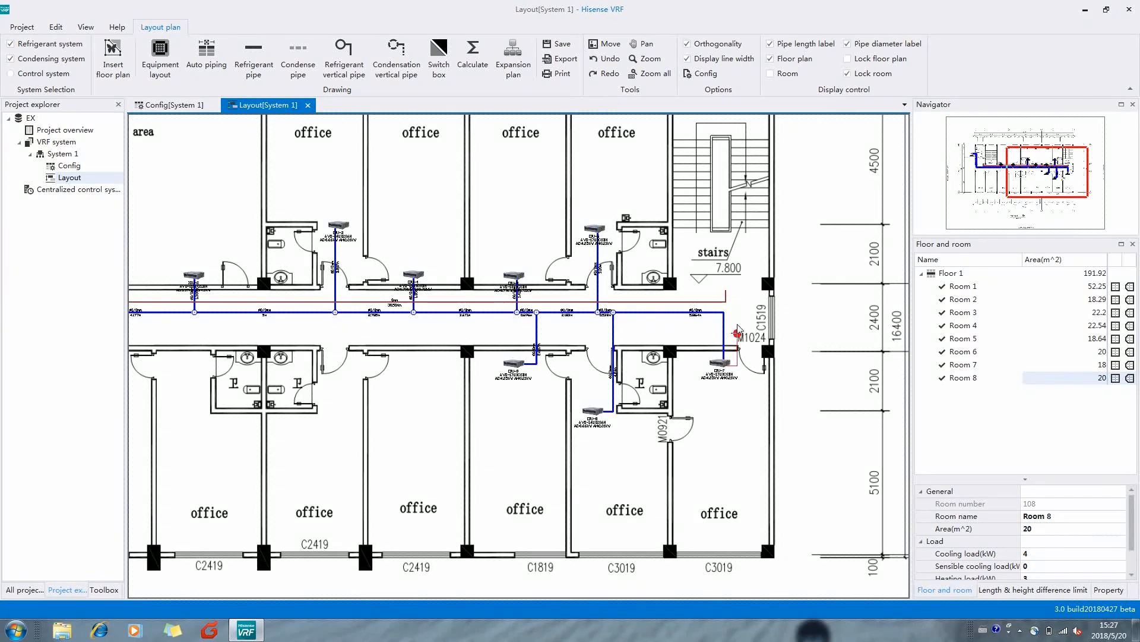
scroll(726, 300, "up", 3)
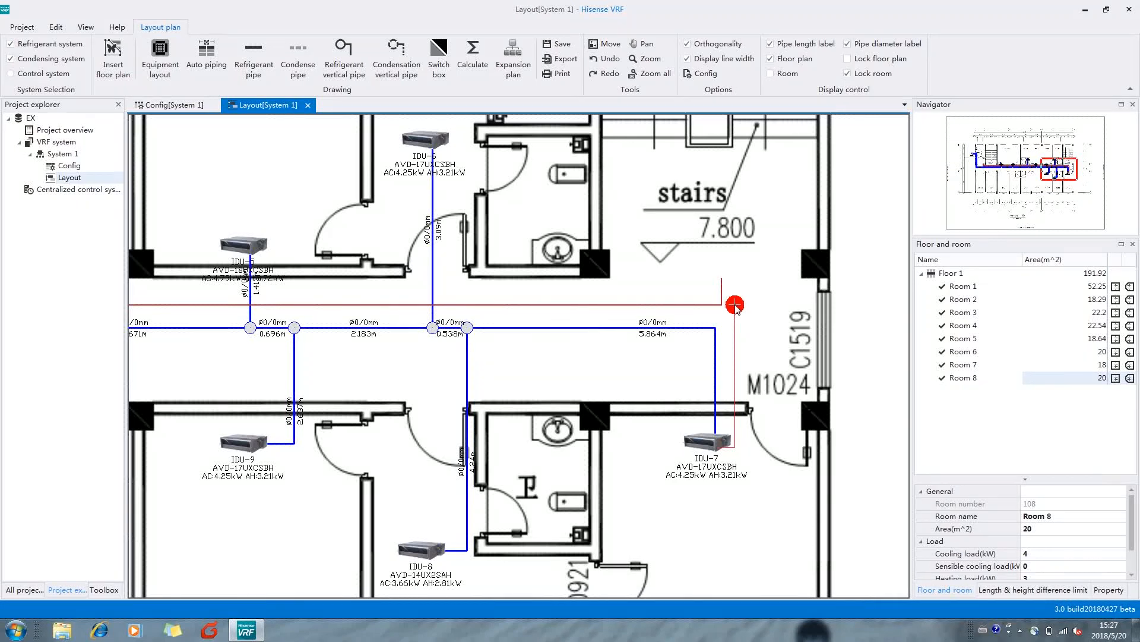
left_click(729, 307)
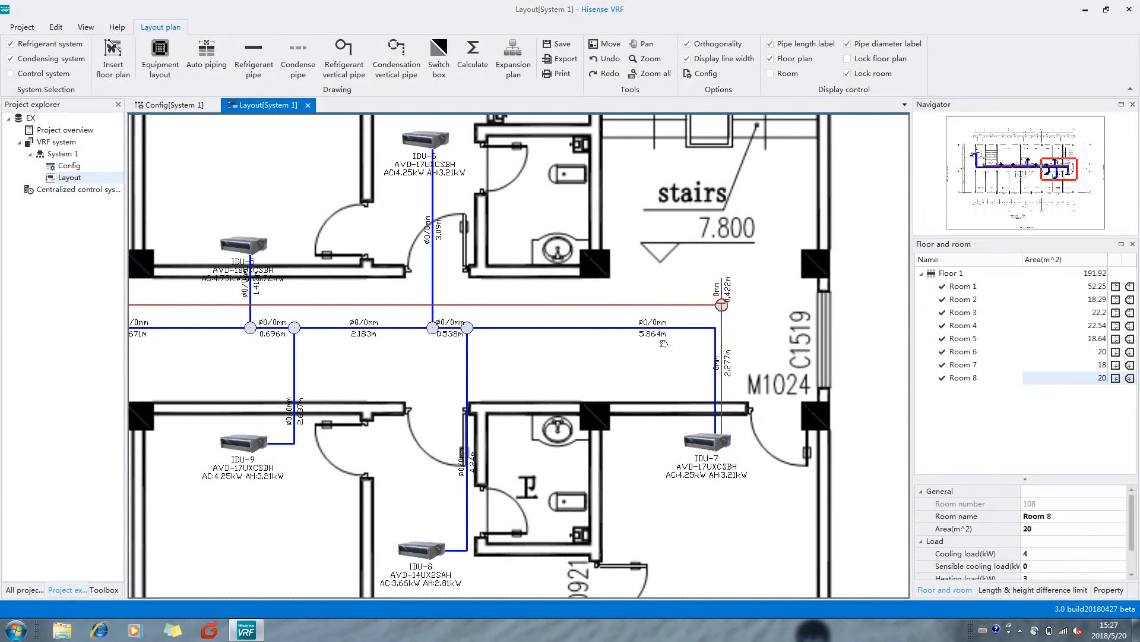
left_click_drag(495, 342, 629, 320)
left_click(569, 524)
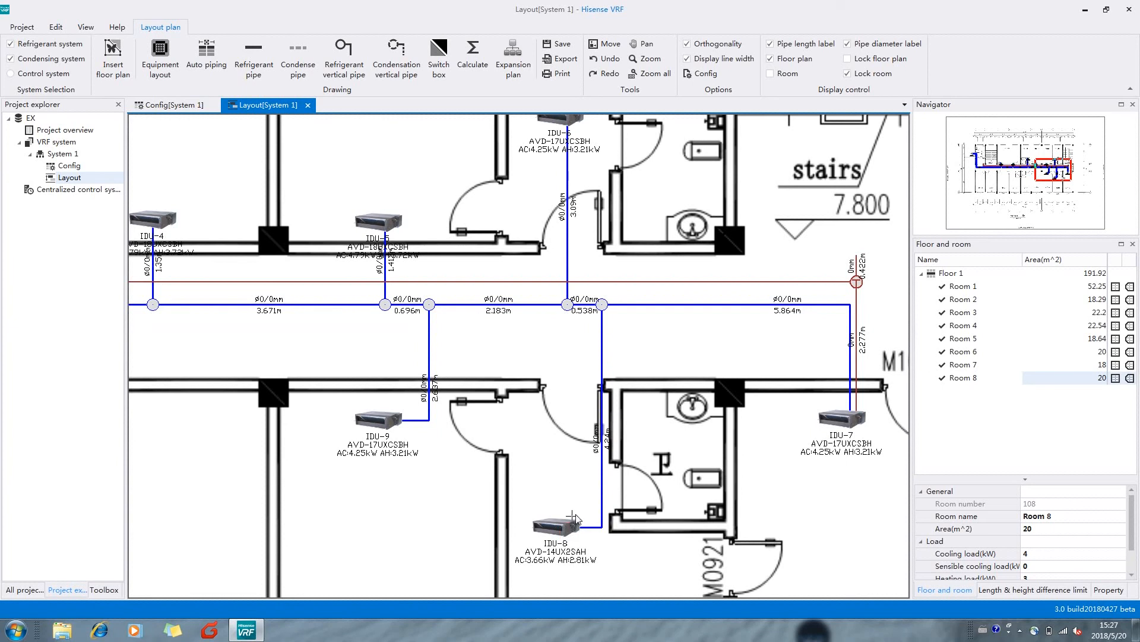
left_click(593, 282)
Step: Place a condensation vertical pipe at the main condensate pipe's toilet end, with vertical pipe number 1 and current floor Floor 1
scroll(357, 281, "down", 2)
scroll(357, 281, "down", 1)
left_click_drag(344, 276, 357, 286)
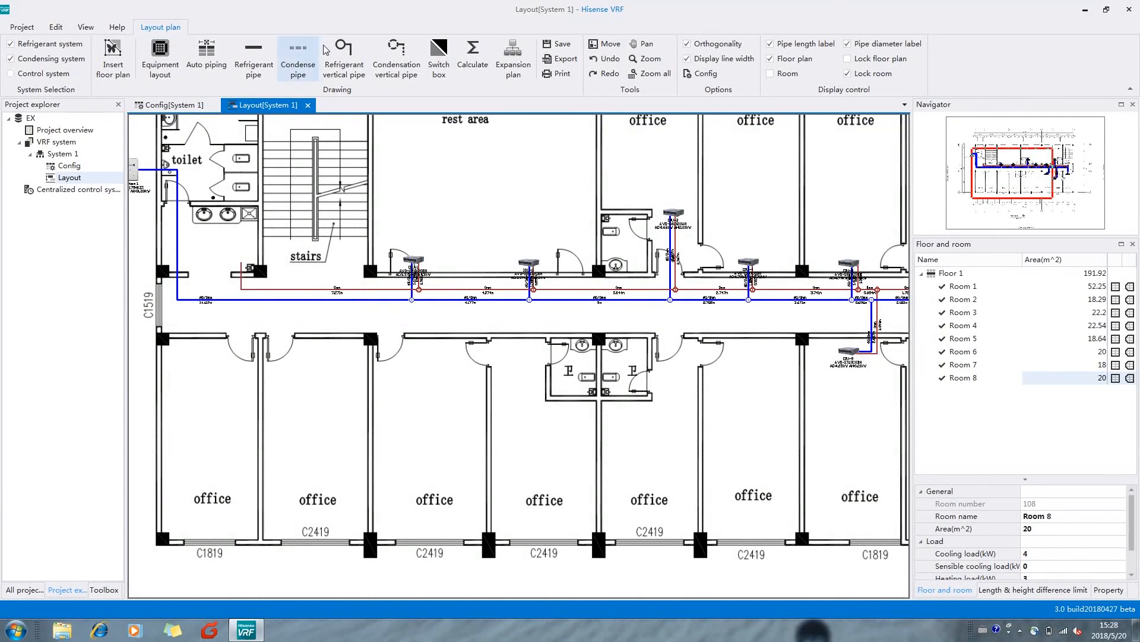
left_click(396, 49)
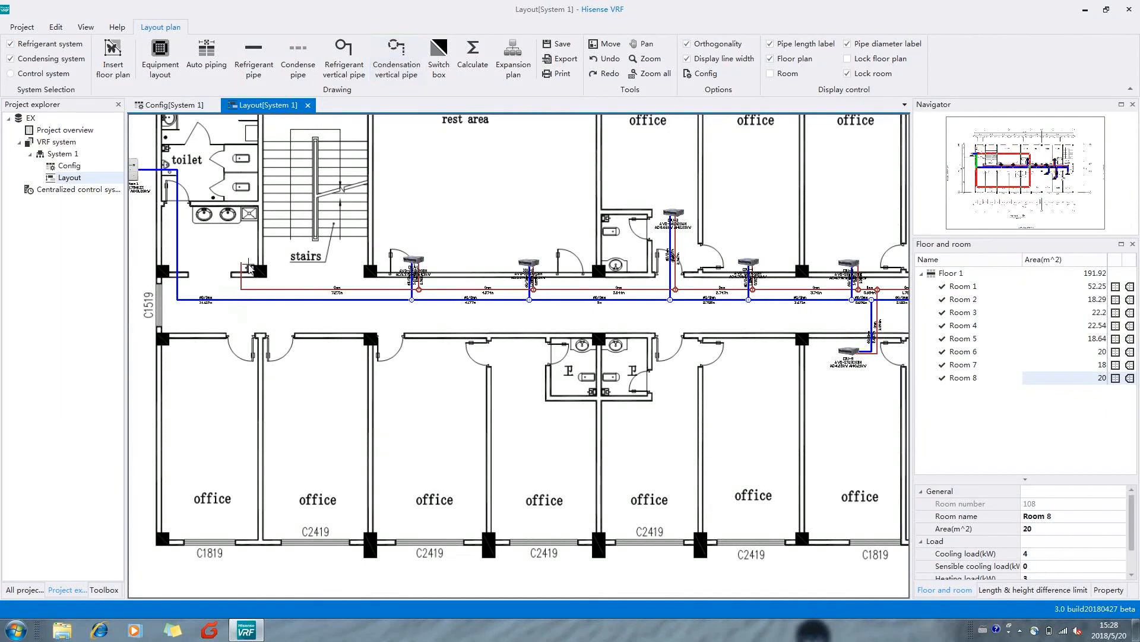
scroll(244, 265, "up", 3)
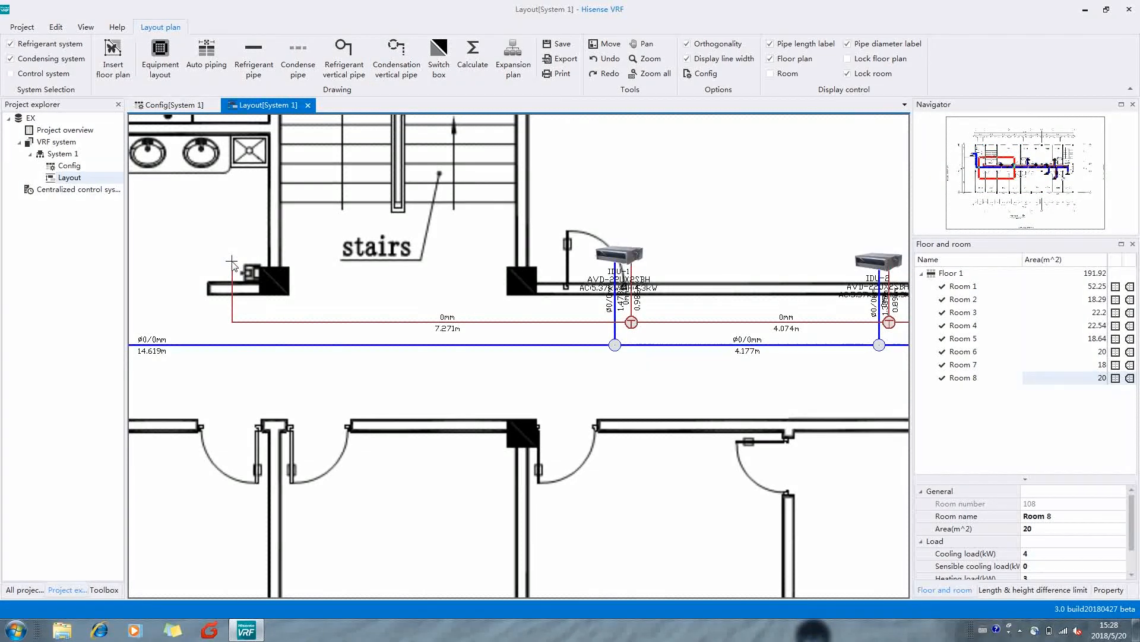
left_click(232, 262)
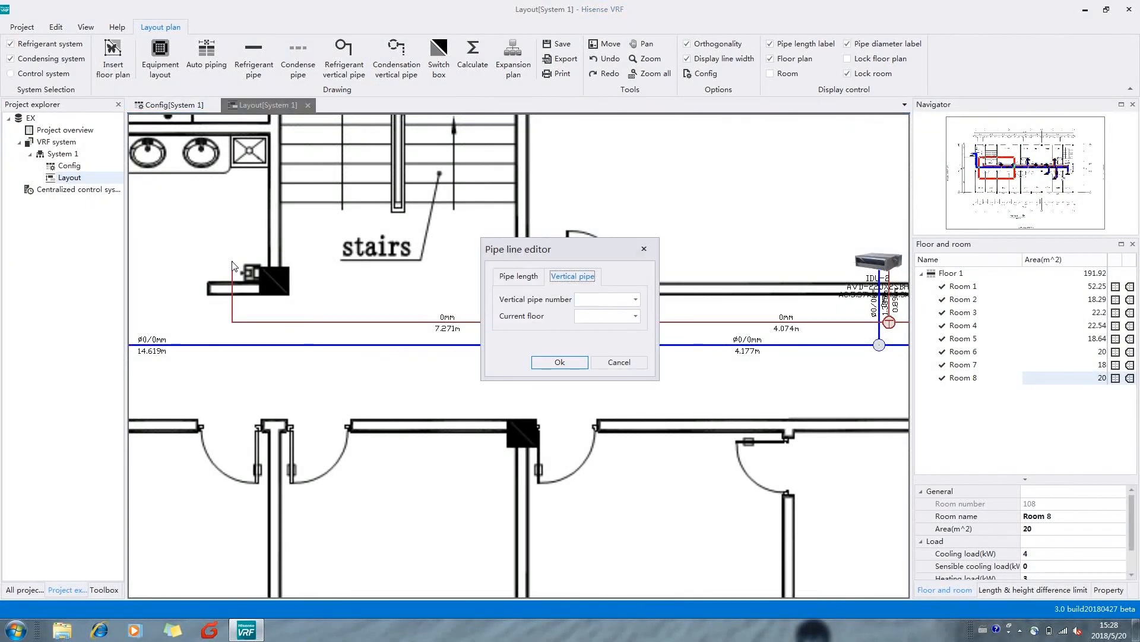
left_click(623, 298)
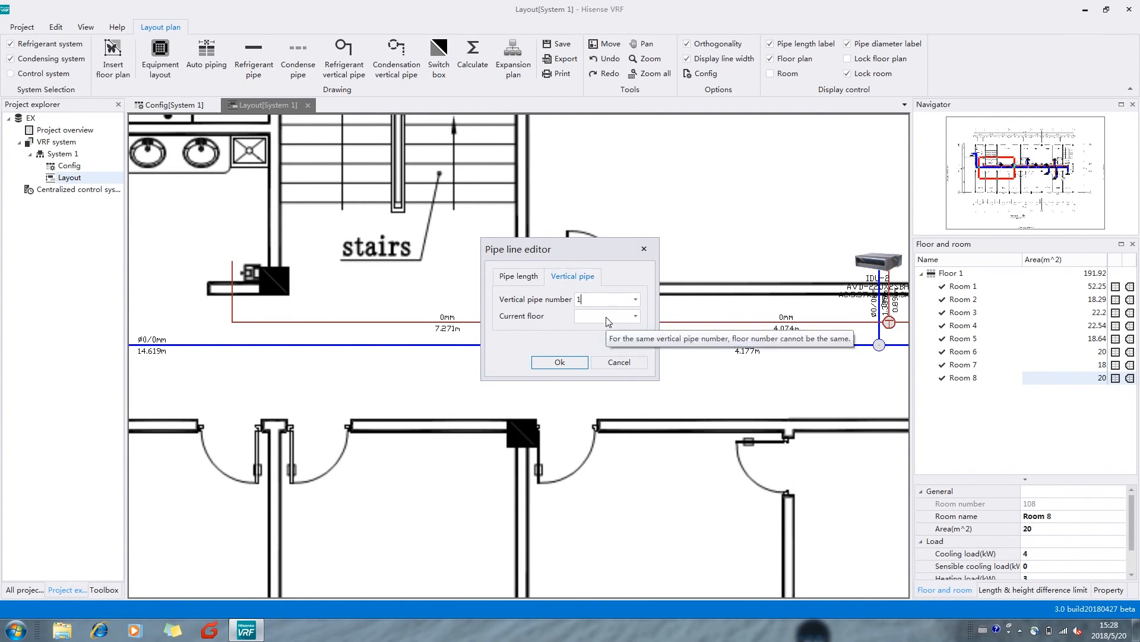
left_click(607, 318)
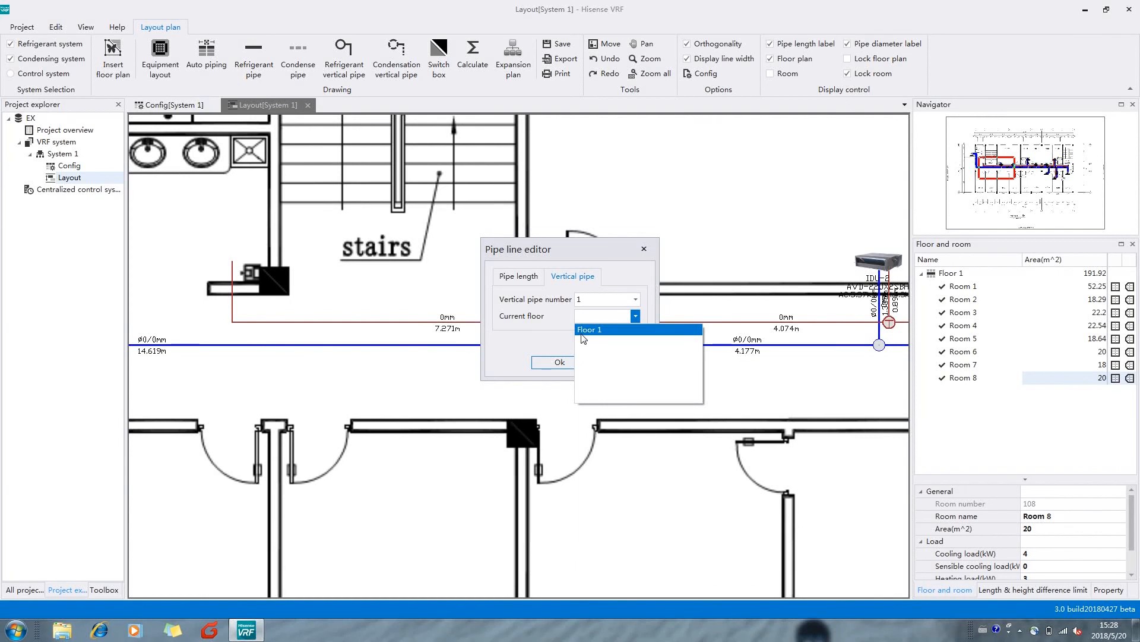
left_click(588, 329)
Step: Give the condensation vertical pipe a custom length of 2.7 m and apply it
left_click(521, 278)
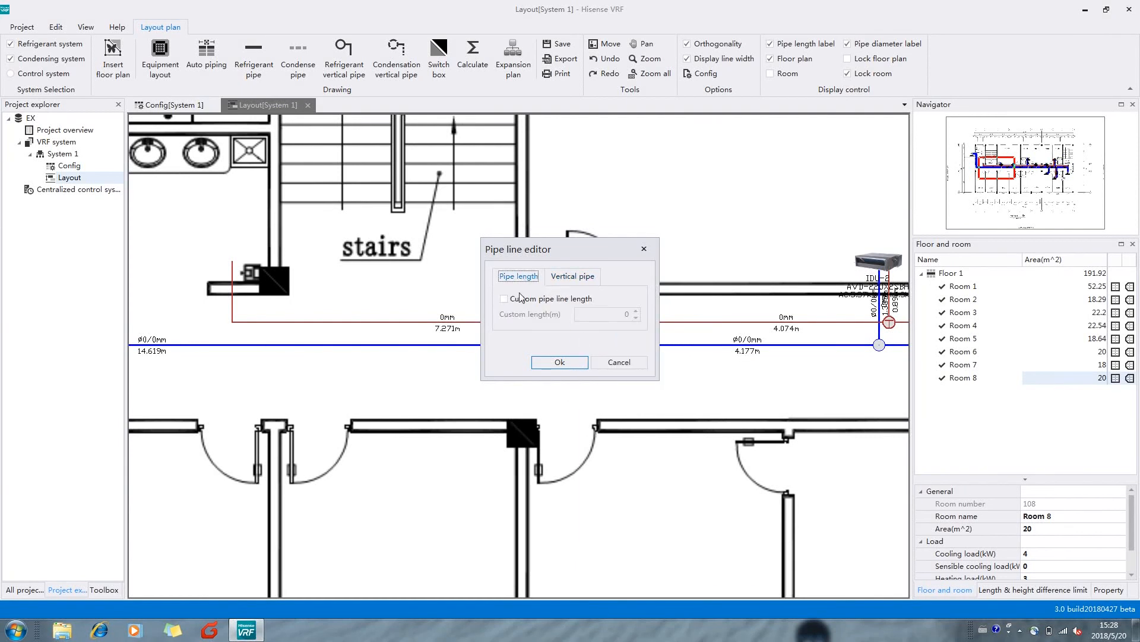
left_click(516, 302)
left_click(624, 316)
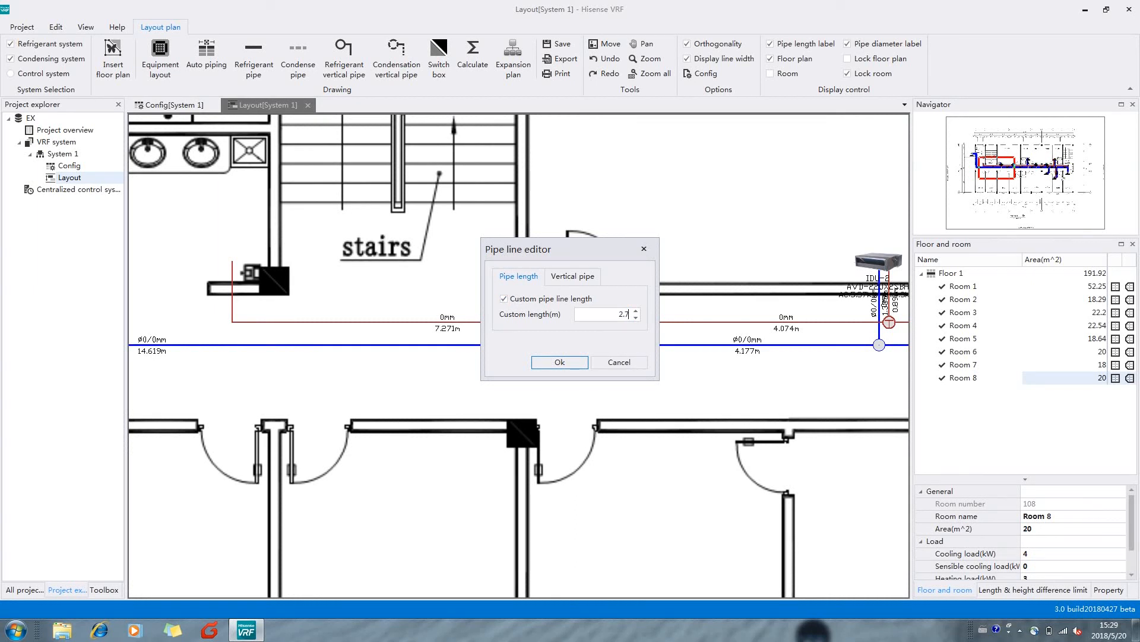
left_click(560, 363)
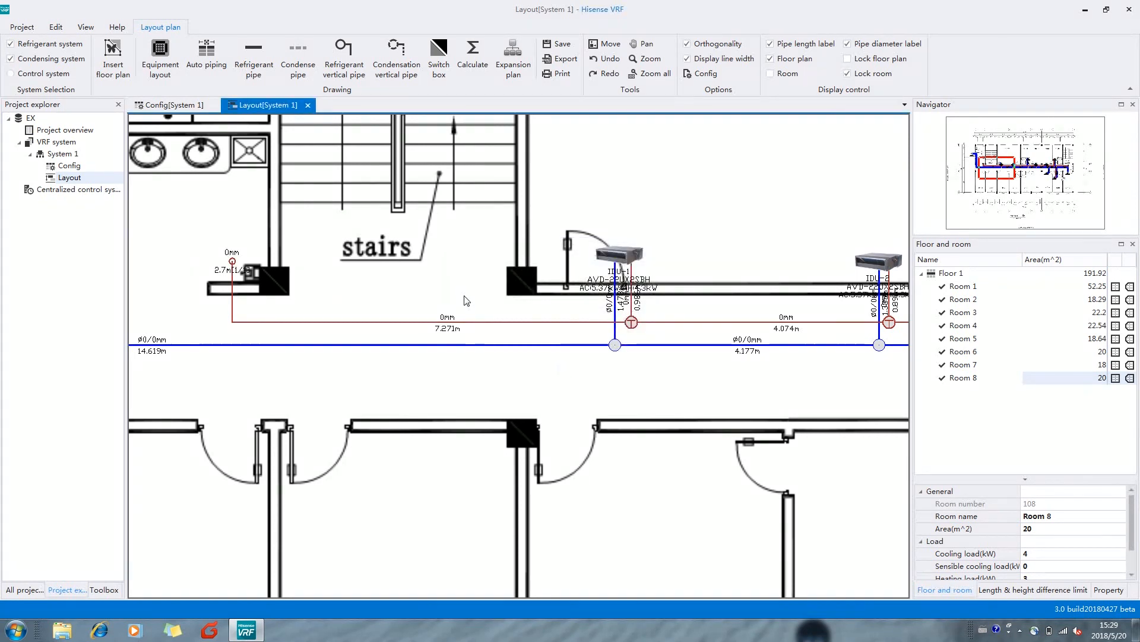
Step: Calculate the system and delete the unconnected condensate pipe stub by the stairs near door M1024
scroll(466, 299, "down", 2)
scroll(467, 299, "down", 2)
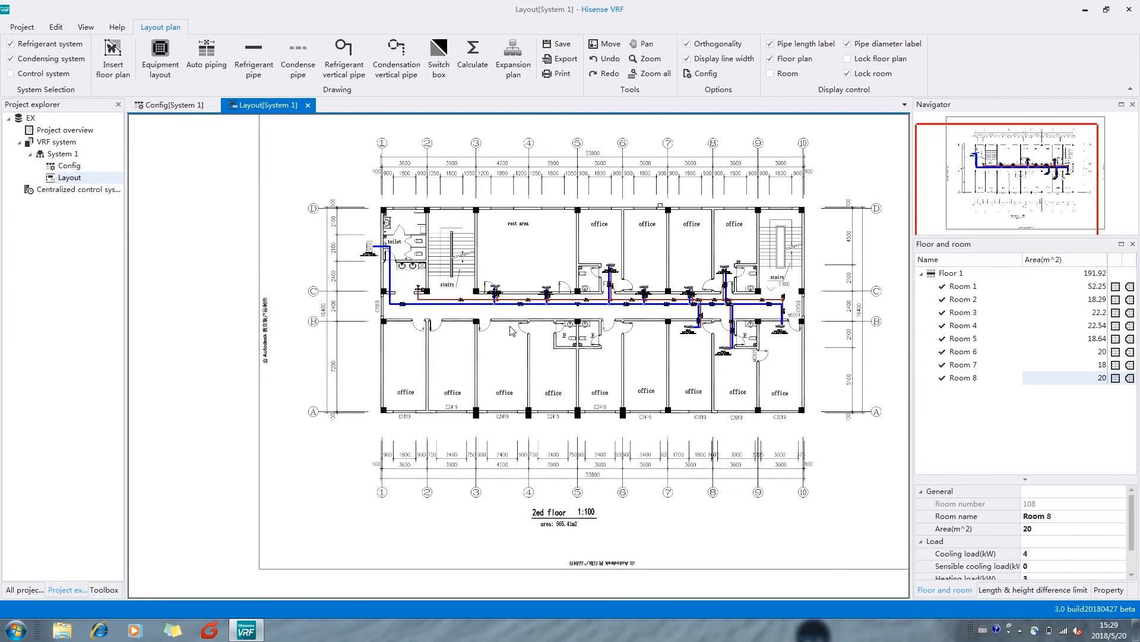
left_click(472, 56)
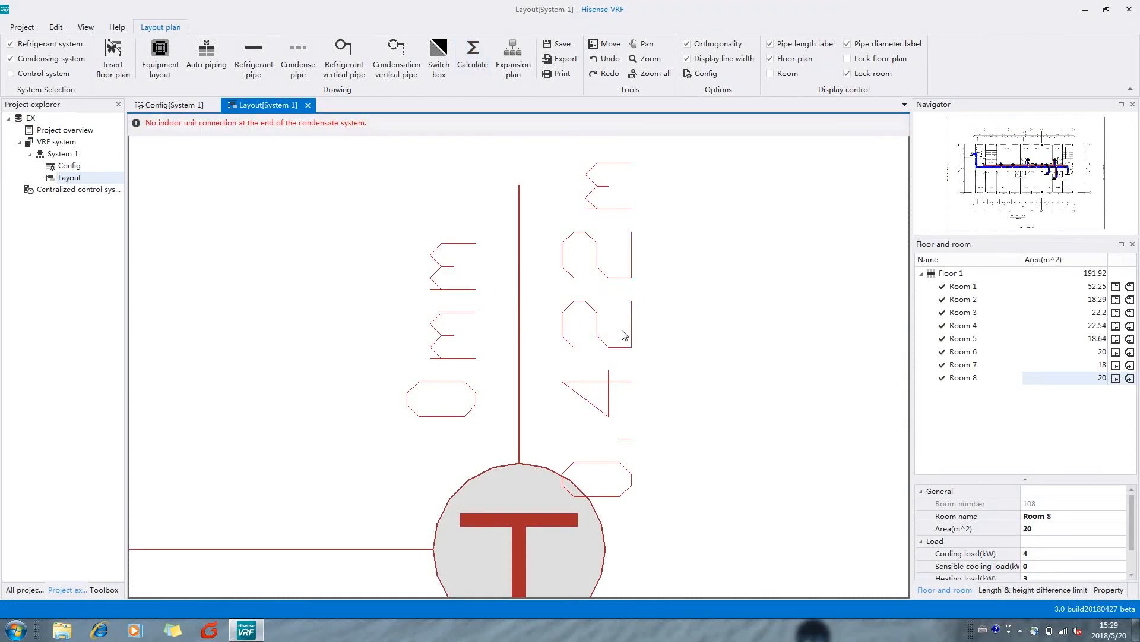
left_click_drag(683, 394, 461, 250)
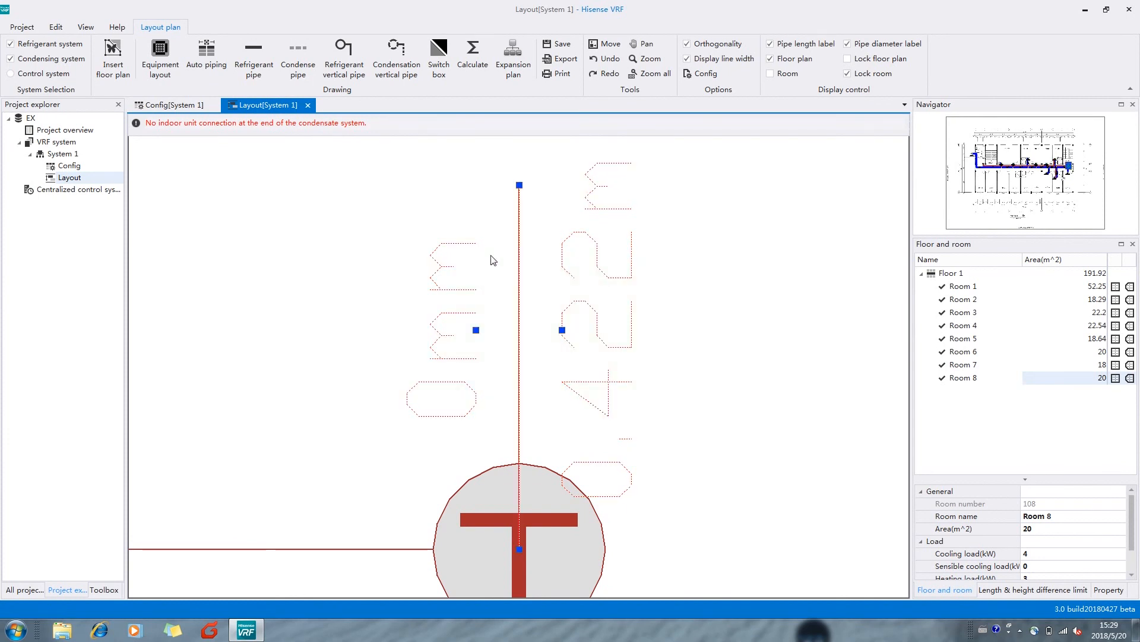
key("Delete")
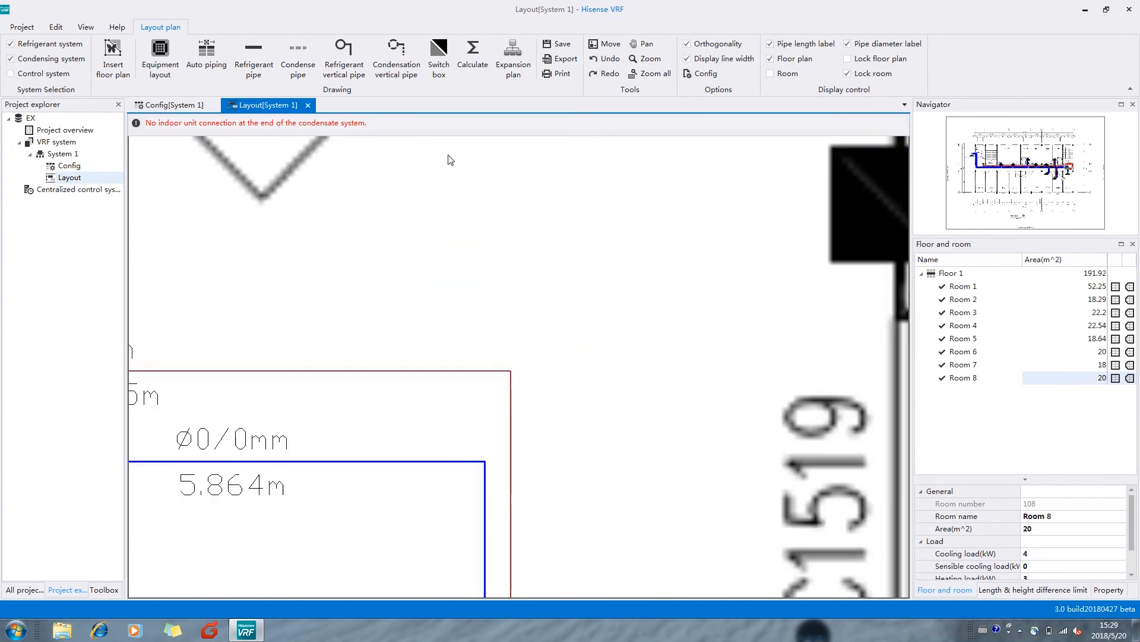
Step: Recalculate the system and check the pipe diameter labels on the corridor pipes near IDU-7
left_click(474, 54)
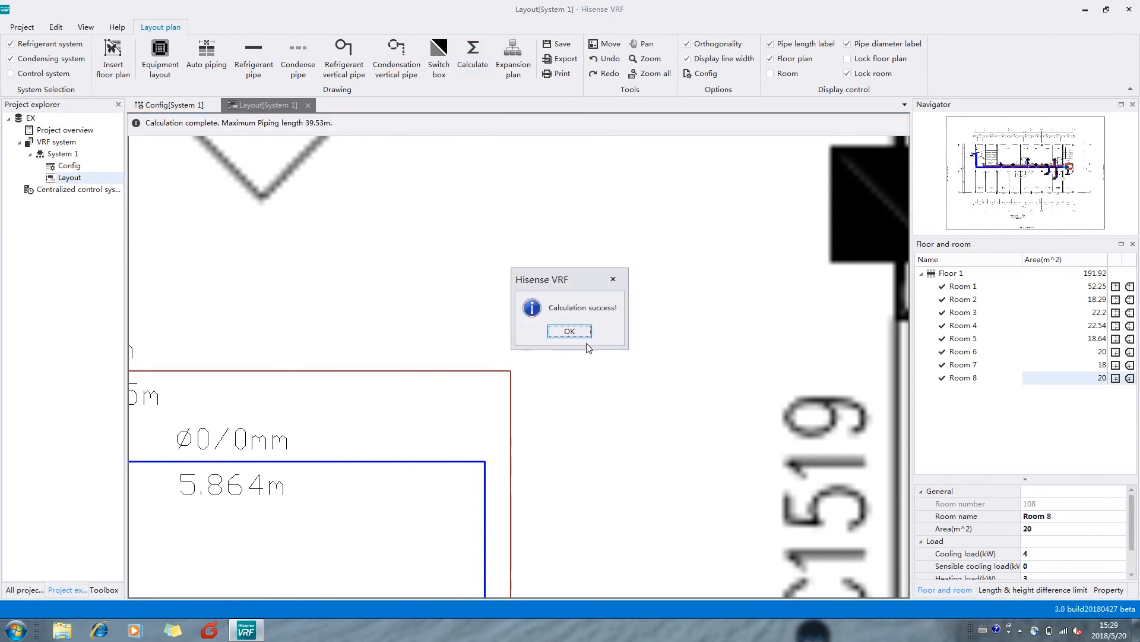
left_click(569, 331)
left_click_drag(410, 402, 621, 382)
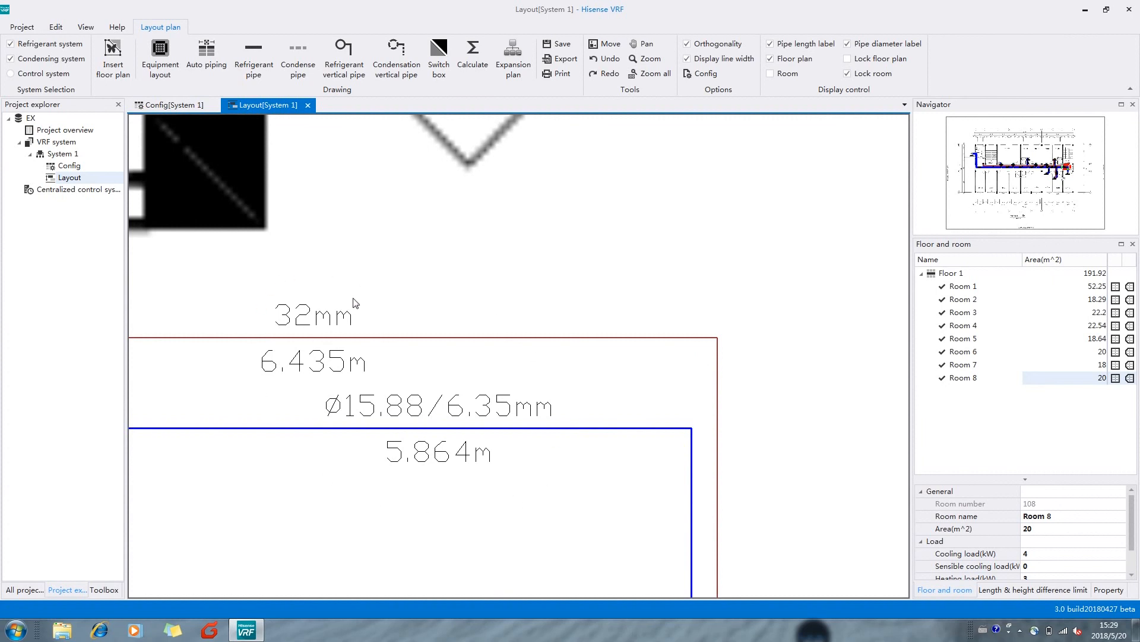
scroll(338, 342, "down", 3)
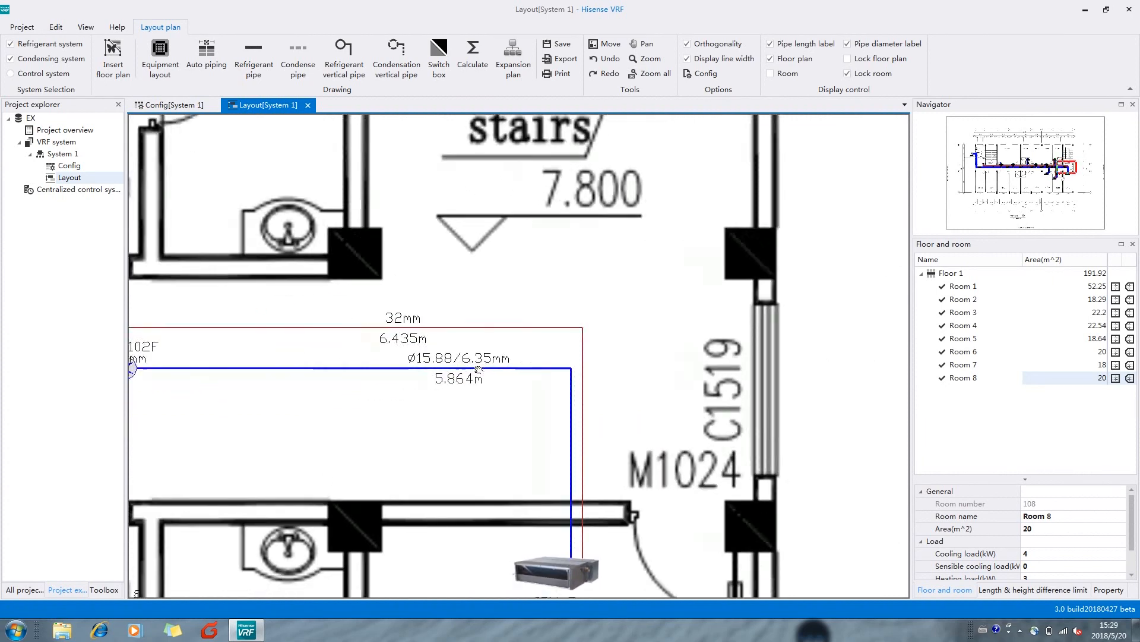
left_click_drag(455, 392, 540, 332)
left_click_drag(335, 336, 469, 320)
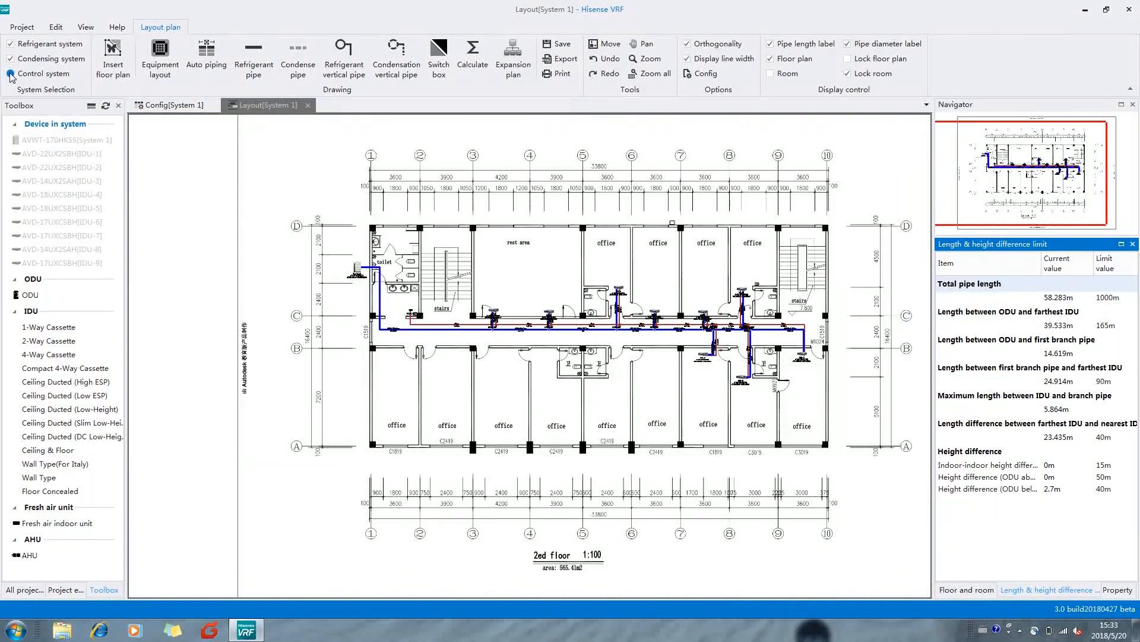
Step: Switch the layout to the control system, hide the floor plan, and auto-wire the units
left_click(10, 74)
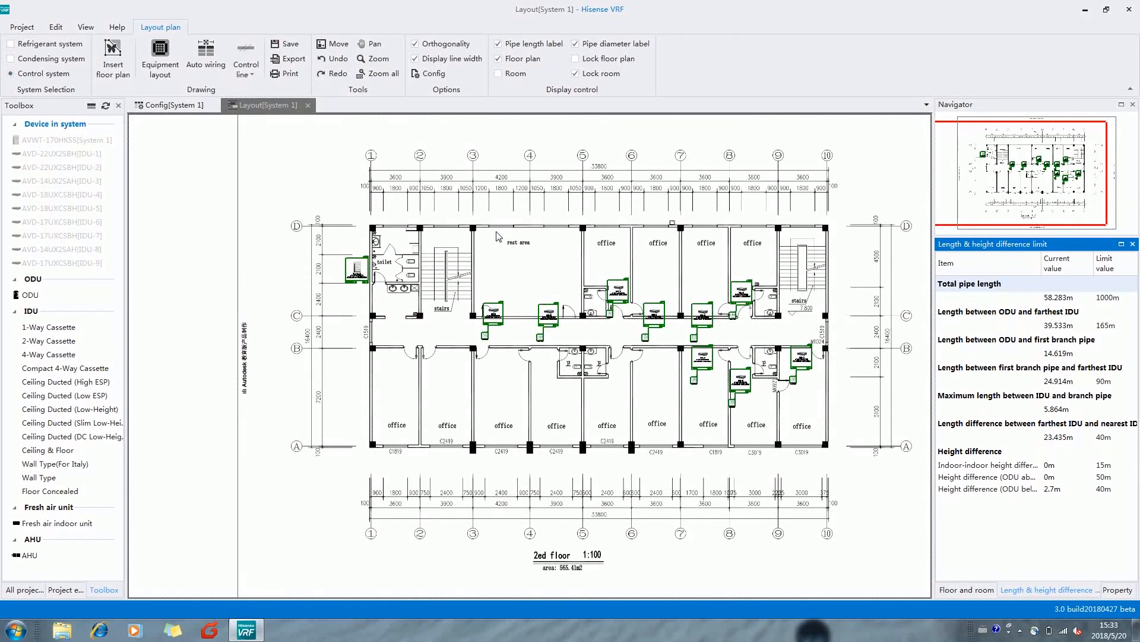
left_click(498, 59)
left_click_drag(607, 206, 543, 205)
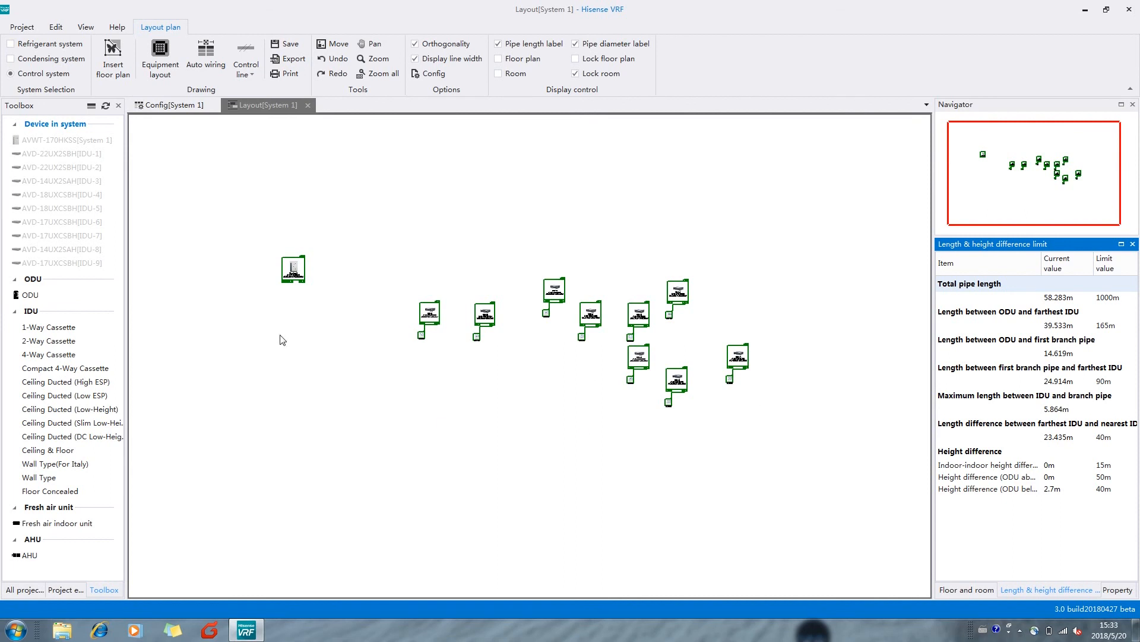
left_click(206, 60)
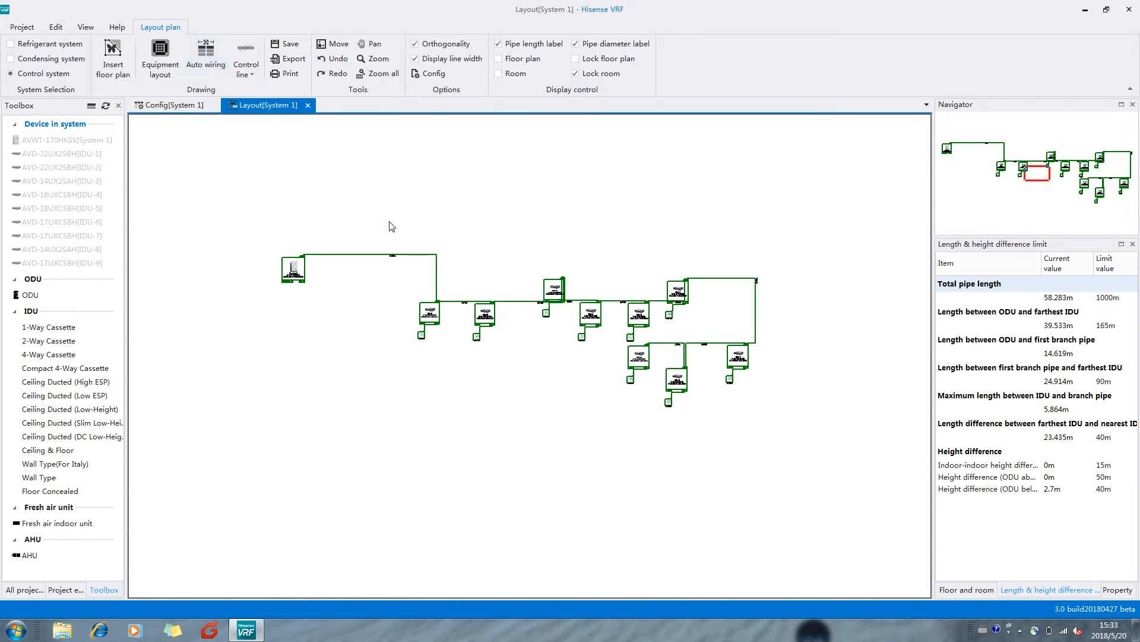
Step: Replace the control line between IDU-2 and IDU-3 with one running up from IDU-2's terminal 2 and across to IDU-3's terminal 1
scroll(547, 307, "up", 5)
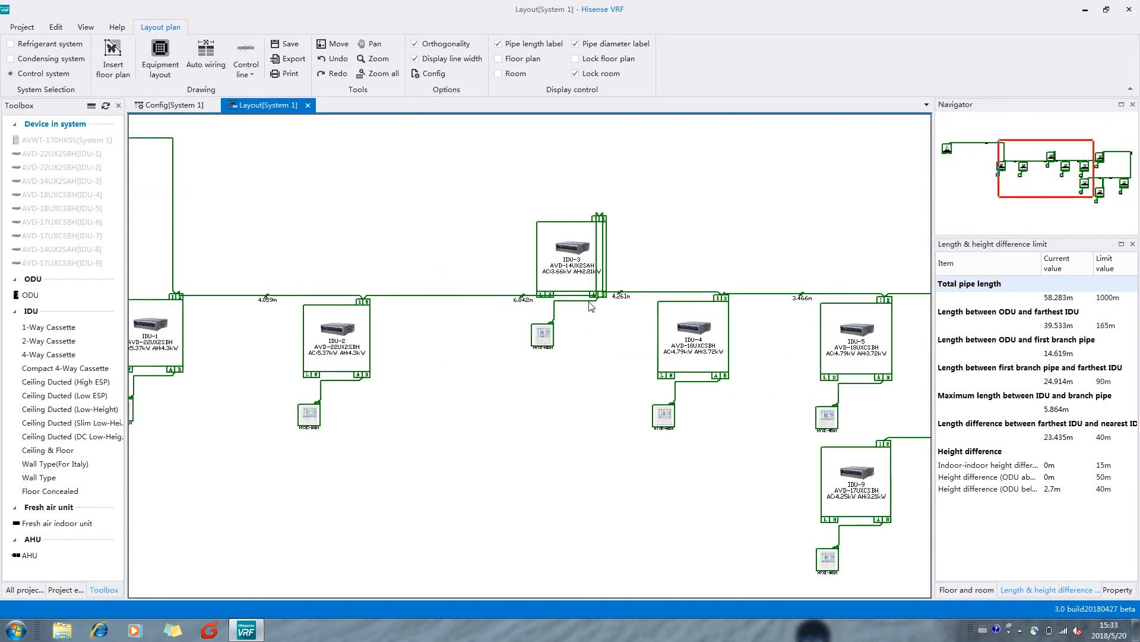
left_click_drag(594, 308, 600, 352)
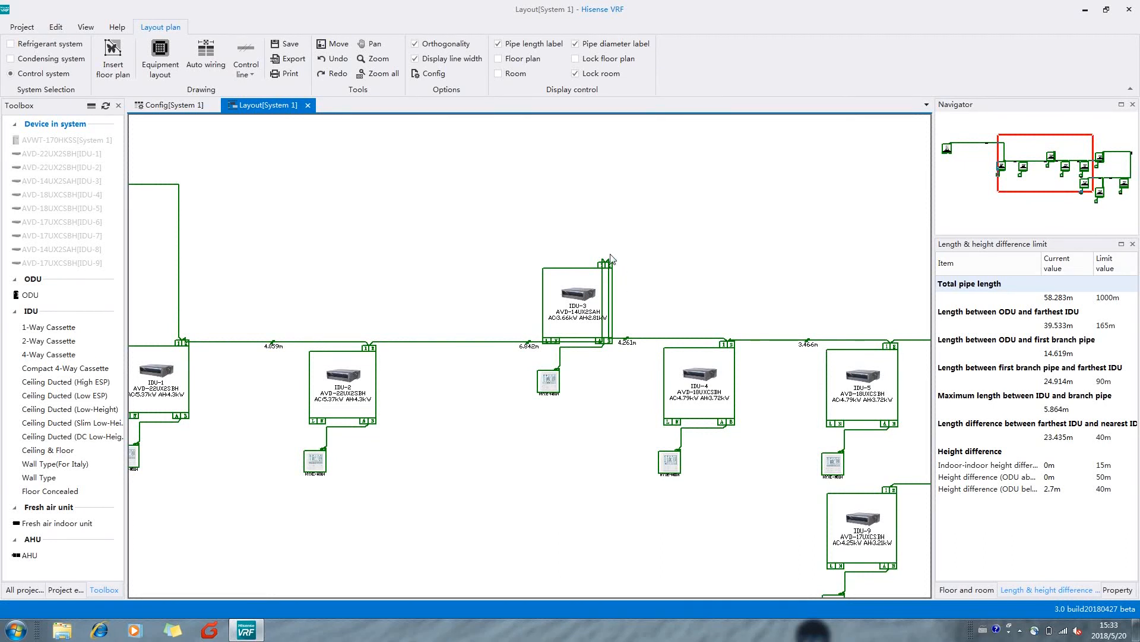
scroll(588, 340, "up", 2)
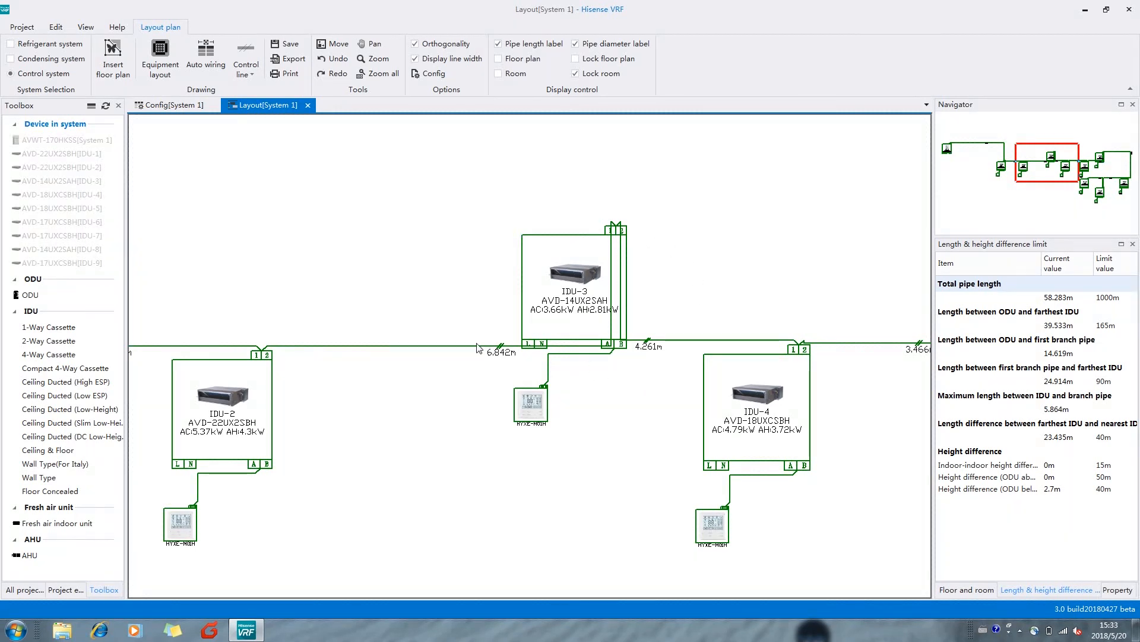
left_click(435, 346)
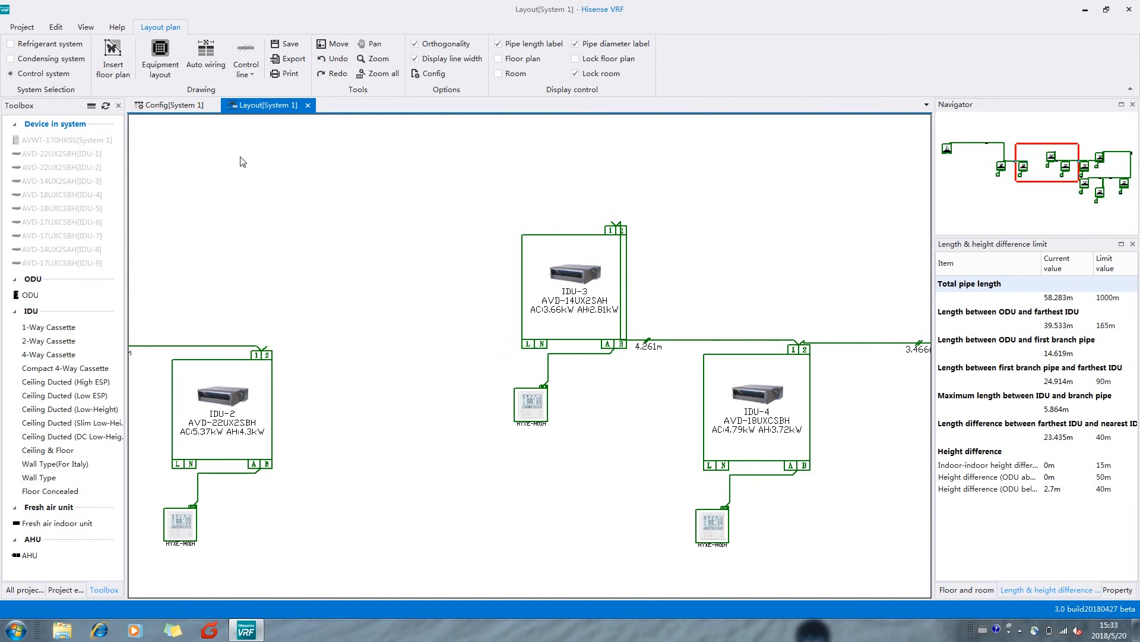
left_click(247, 57)
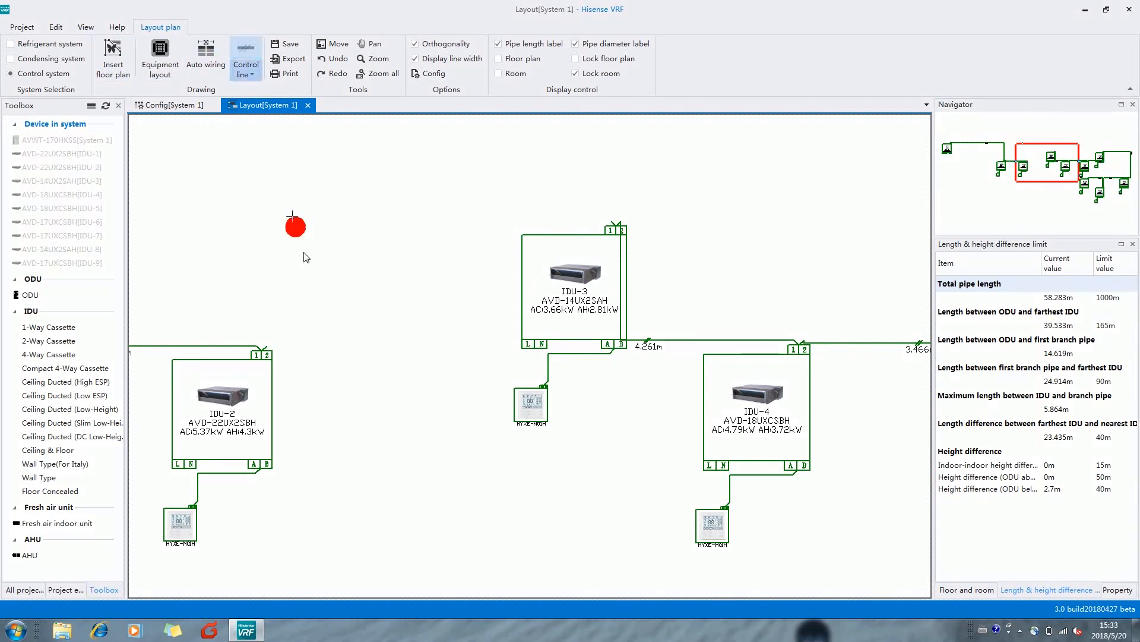
left_click(267, 345)
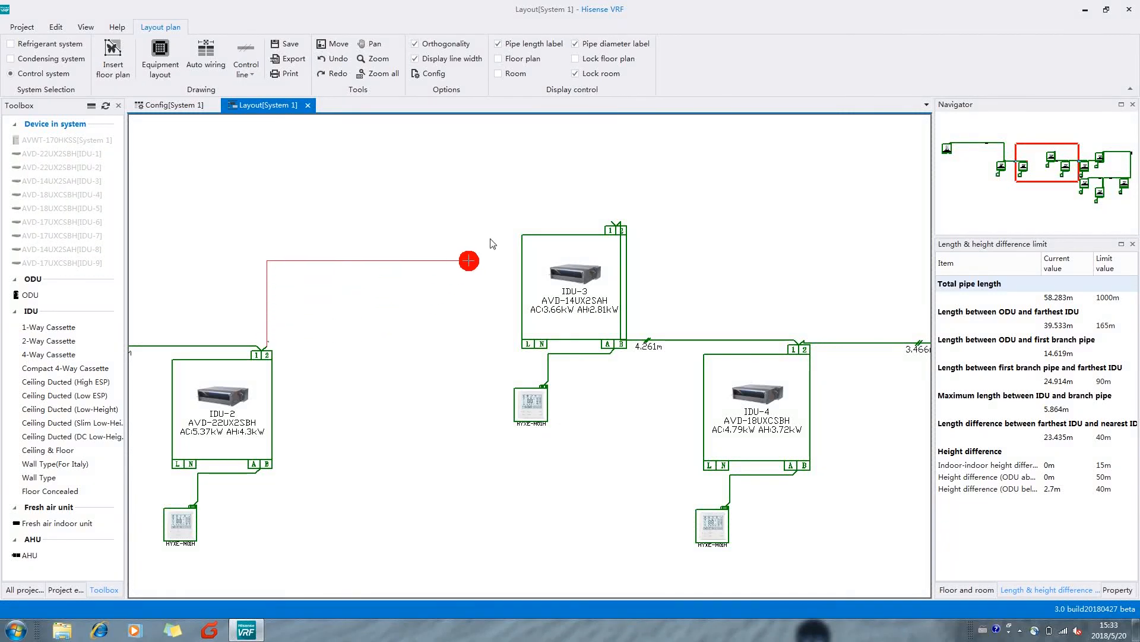
left_click(612, 221)
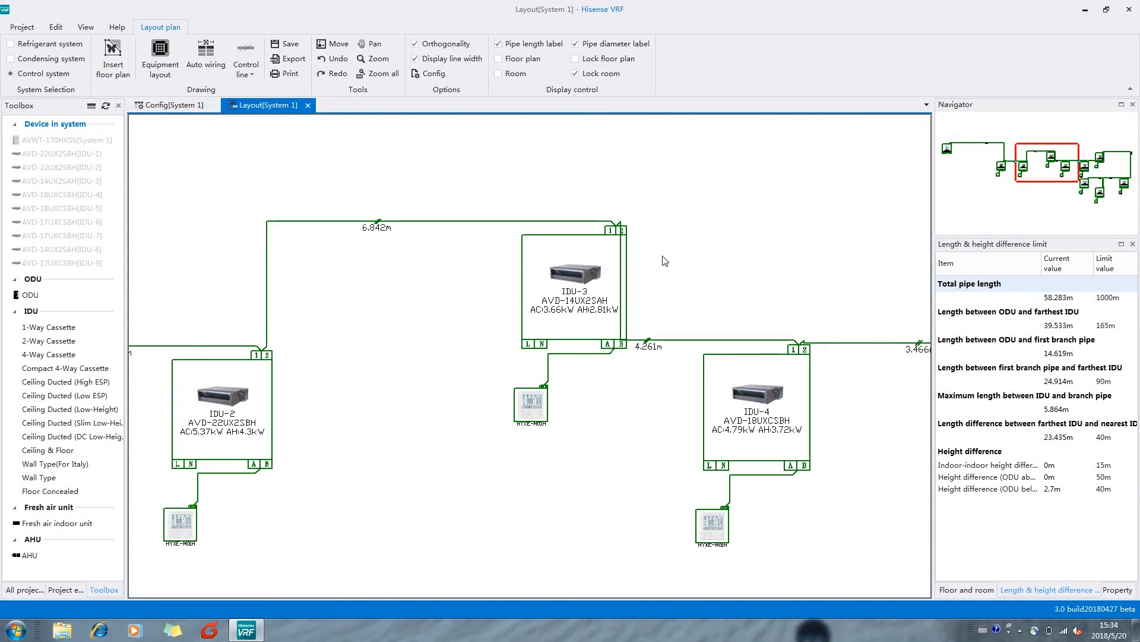
Step: Replace the control line between IDU-3 and IDU-4 with one running across from IDU-3's terminal 2 and down to IDU-4's terminal 1
left_click(621, 244)
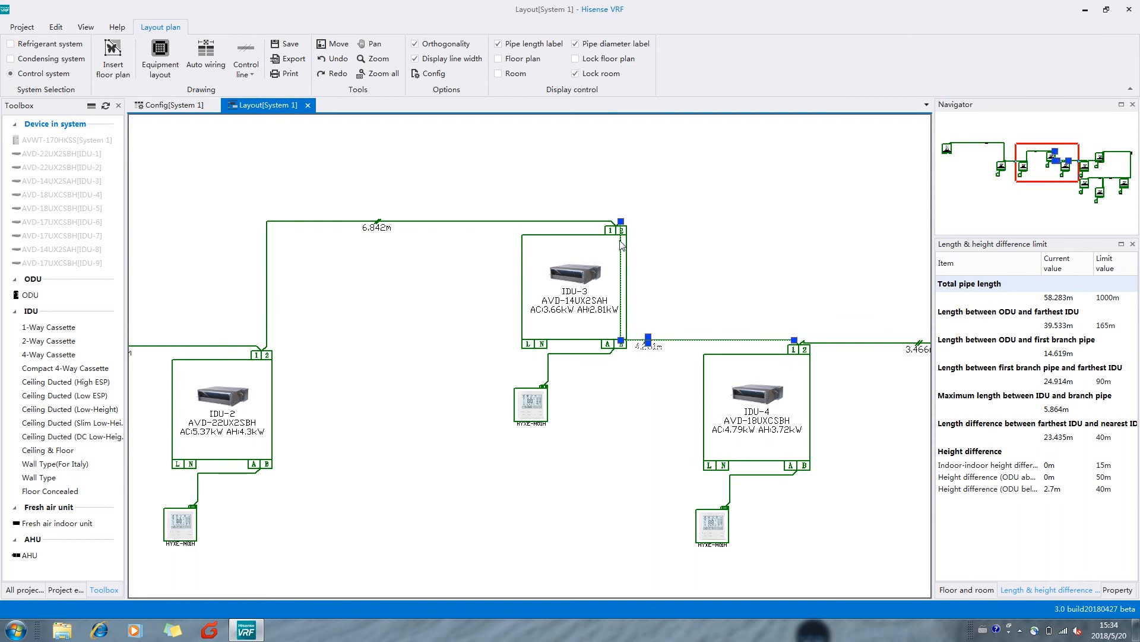
key("Delete")
left_click(238, 64)
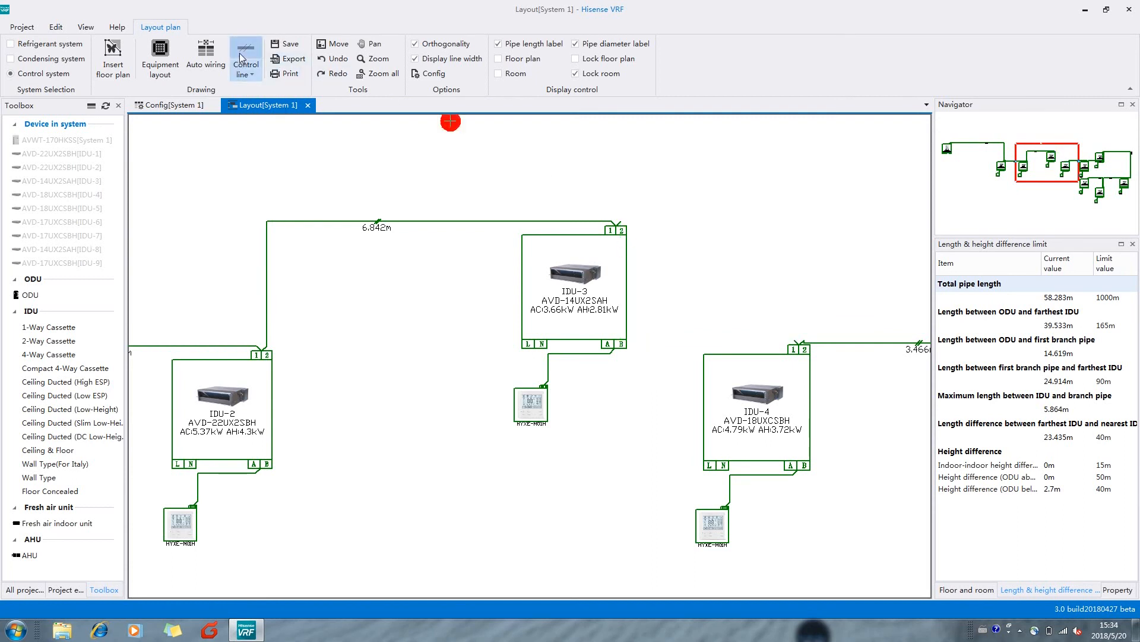
left_click(620, 221)
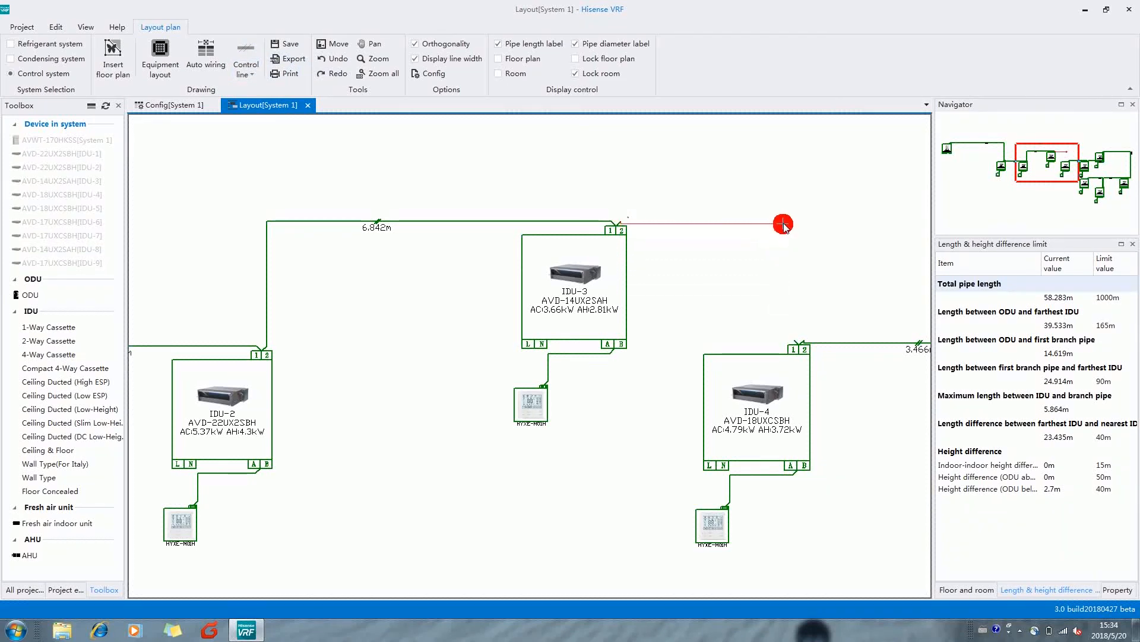
left_click(787, 221)
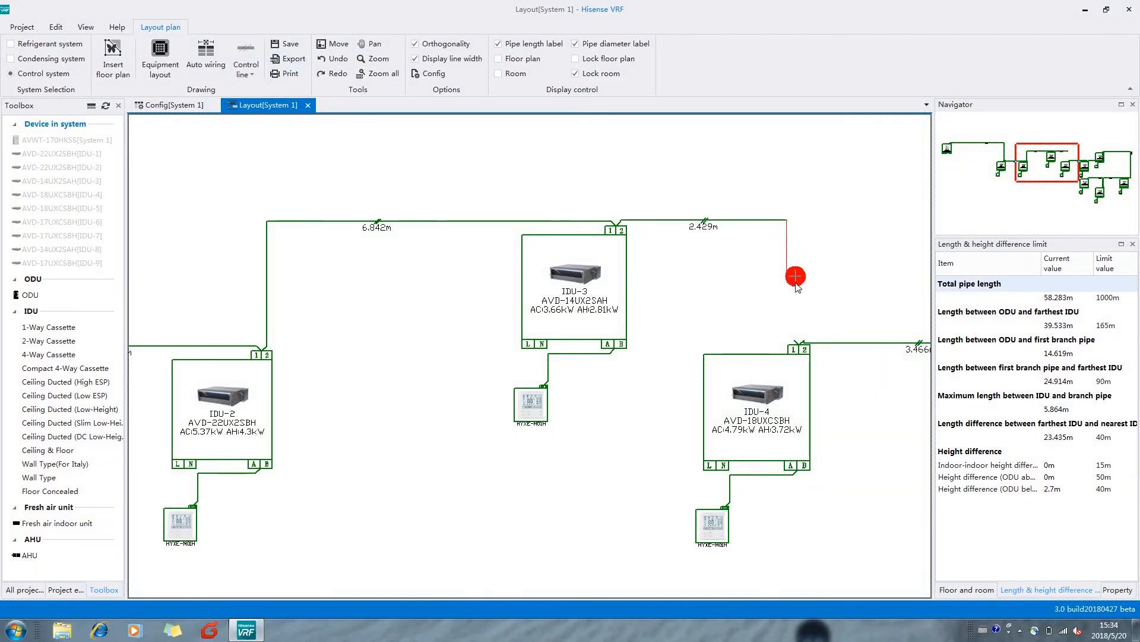
left_click(795, 340)
Step: In the System 1 configuration, choose HYXE-J01H as the wired controller accessory for IDU-3 in Room 2
scroll(475, 342, "up", 1)
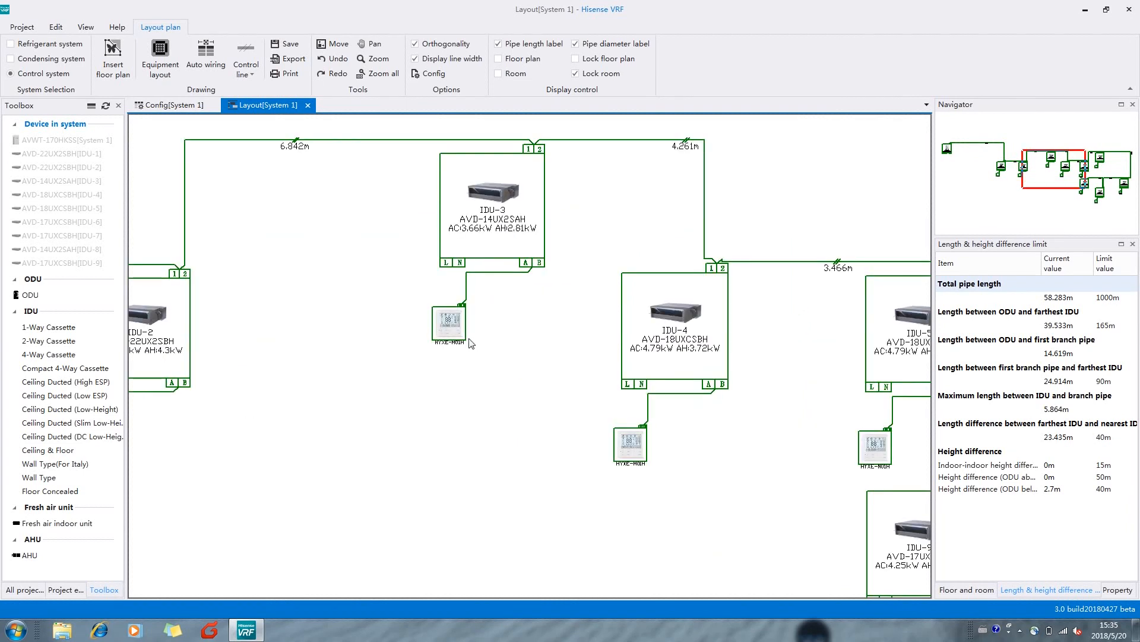
scroll(468, 347, "up", 2)
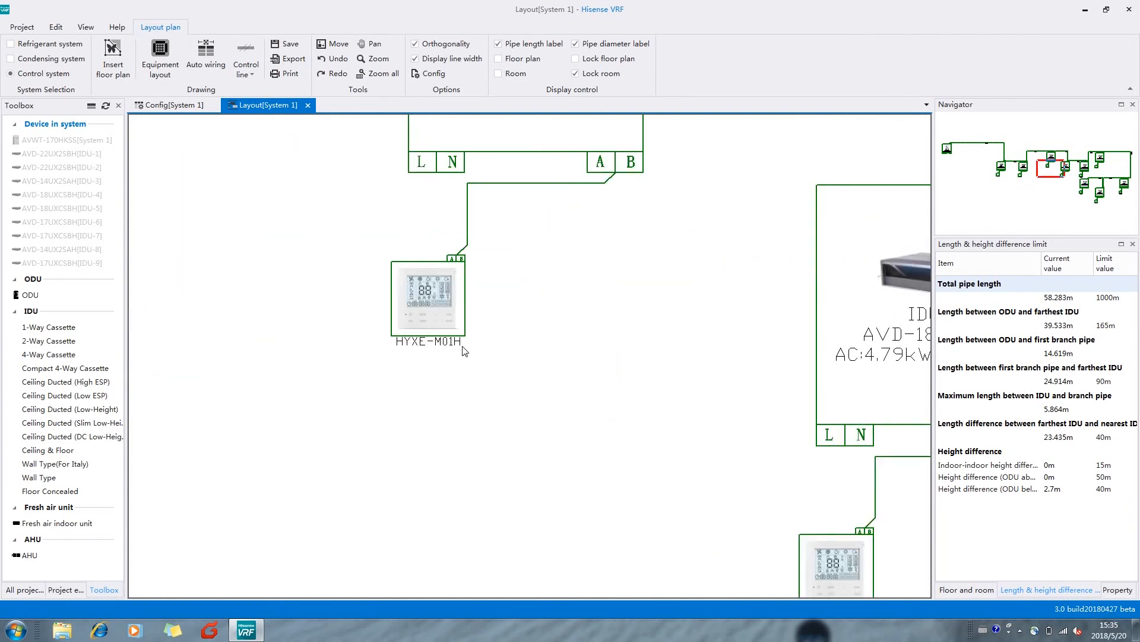
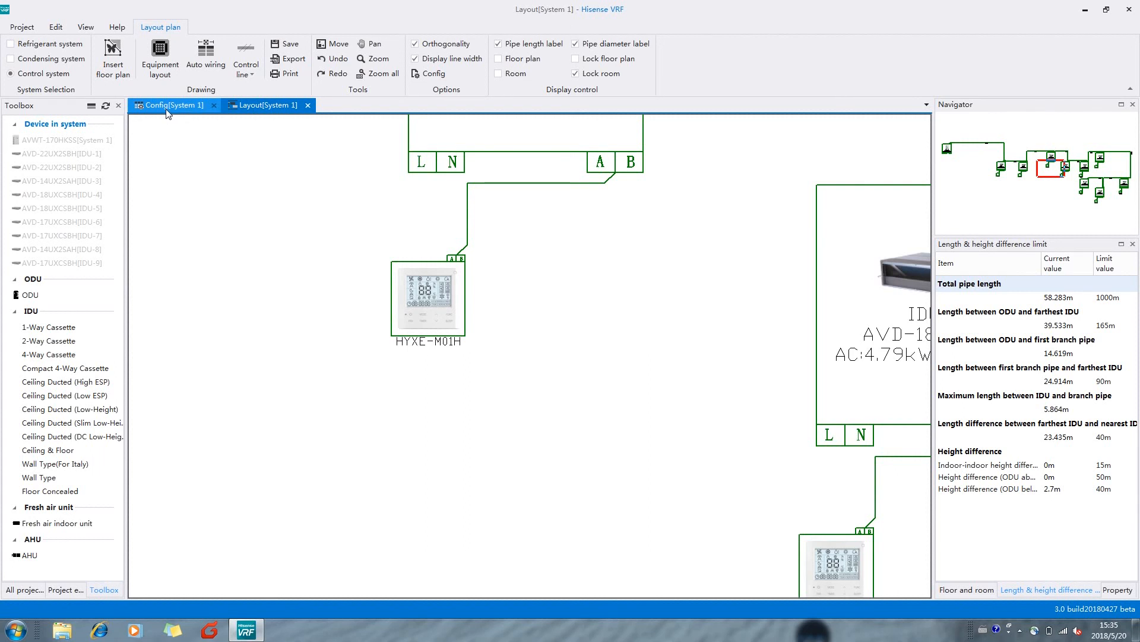
left_click(168, 107)
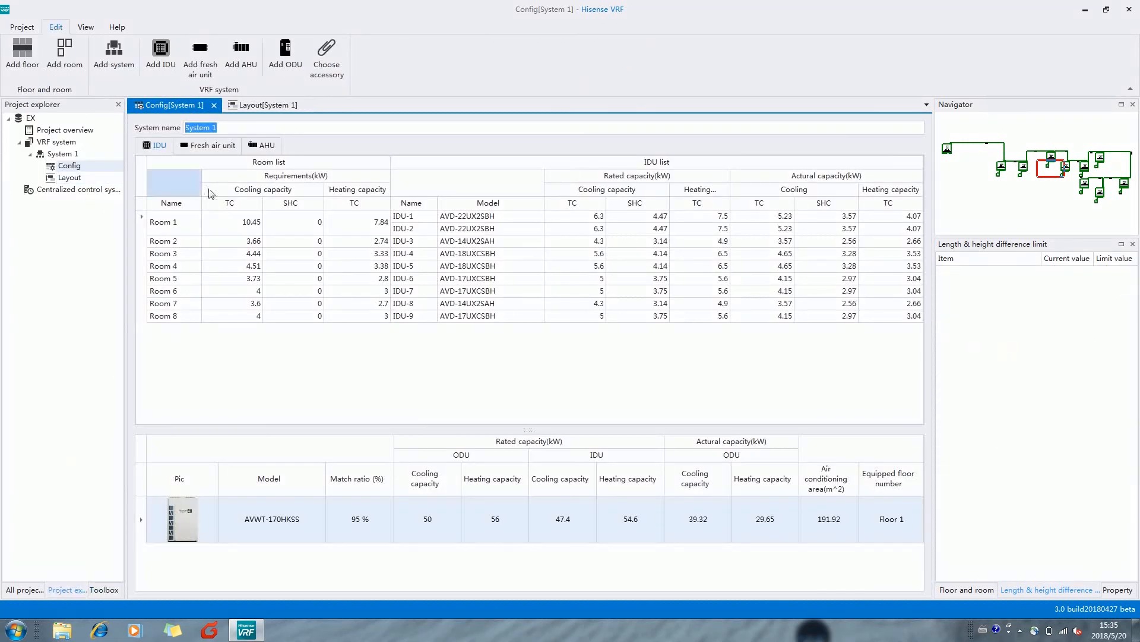
left_click(329, 51)
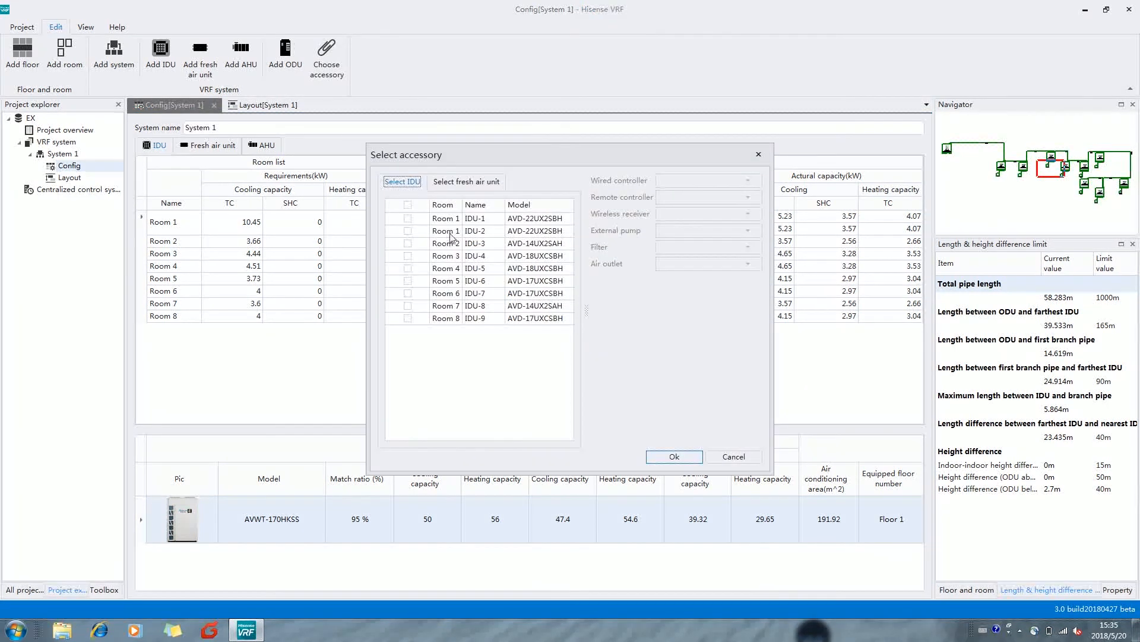
left_click(408, 243)
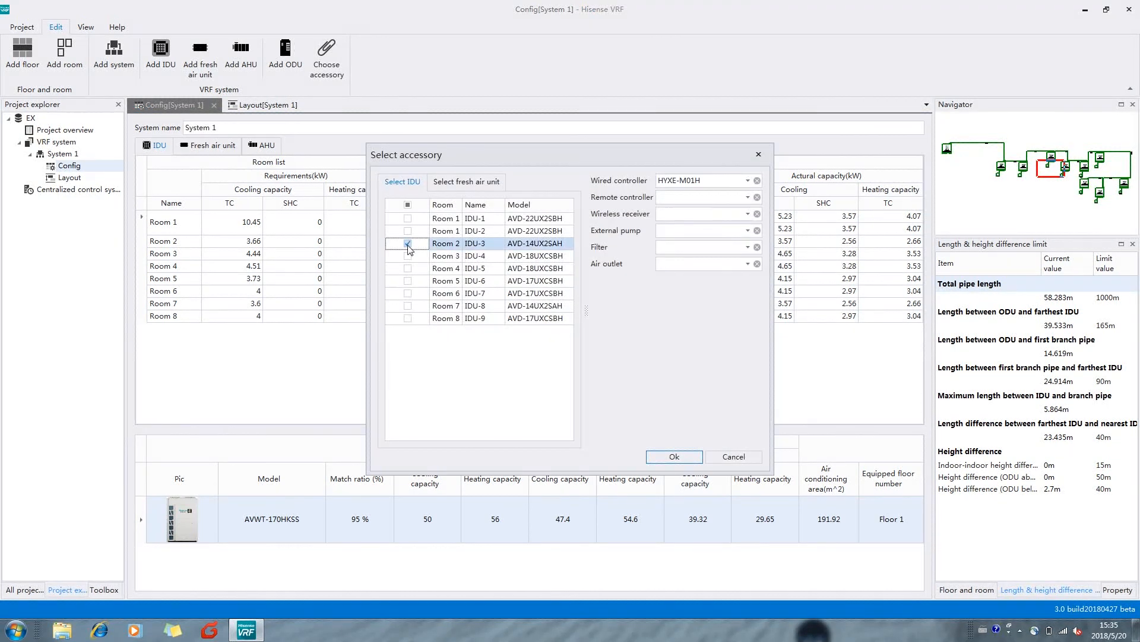
left_click(737, 184)
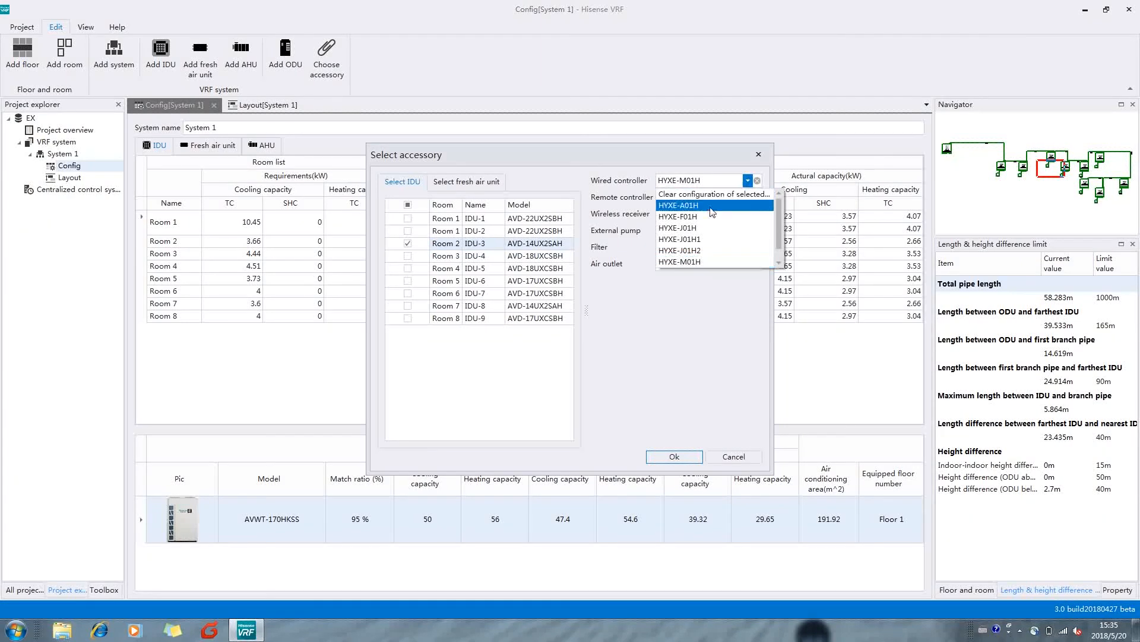
left_click(695, 229)
left_click(673, 455)
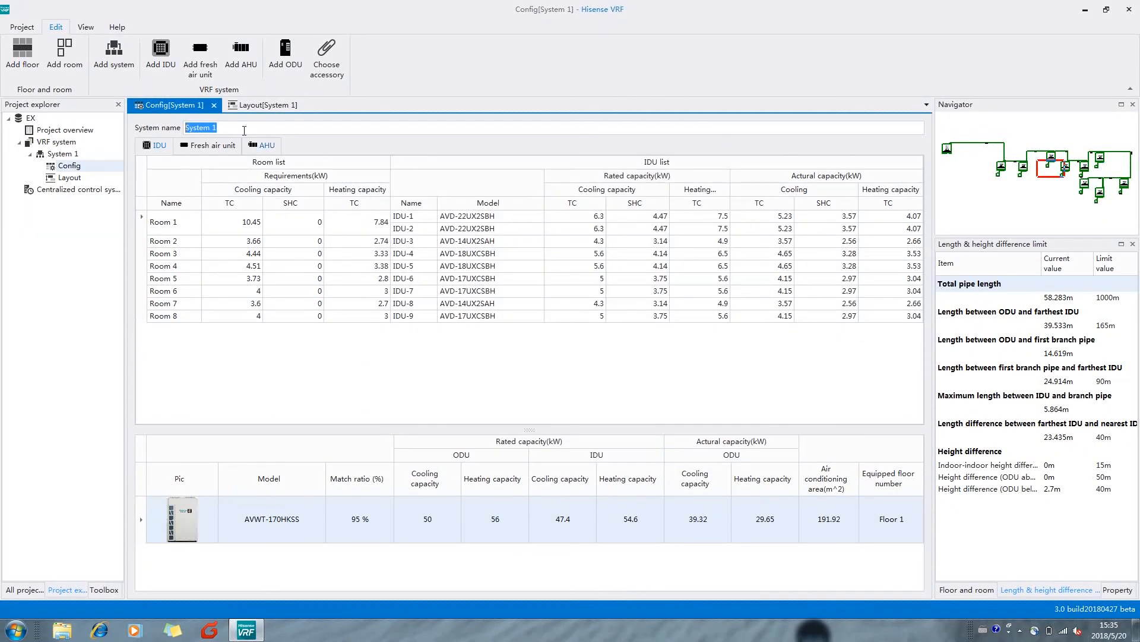
Step: Return to the System 1 layout and update its equipment to match the changed controller selection
left_click(259, 106)
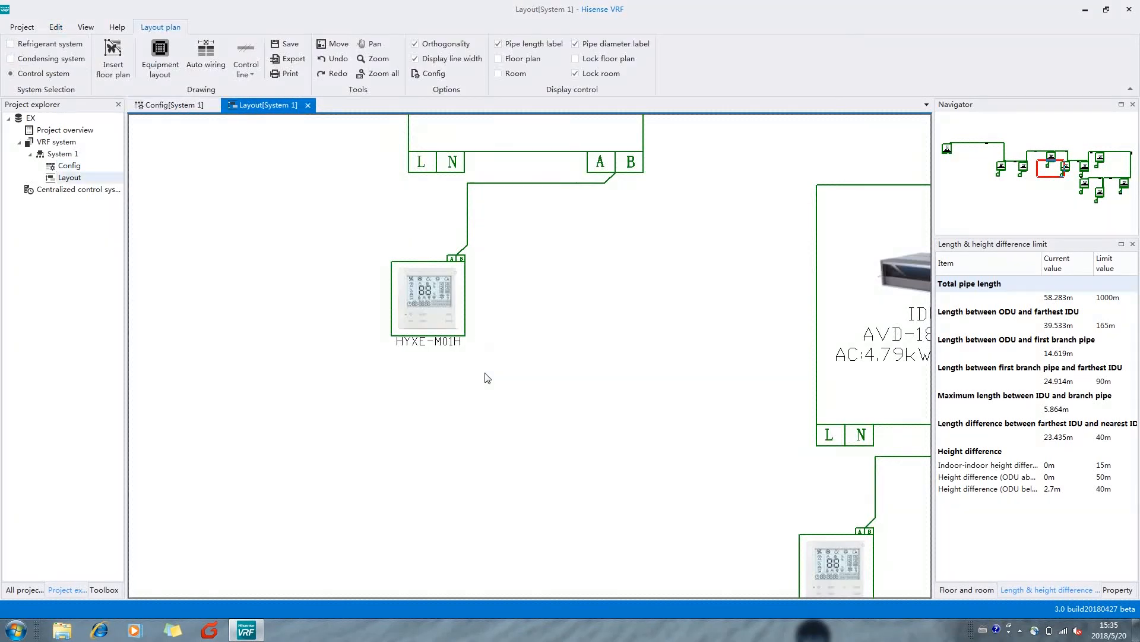
scroll(486, 350, "down", 2)
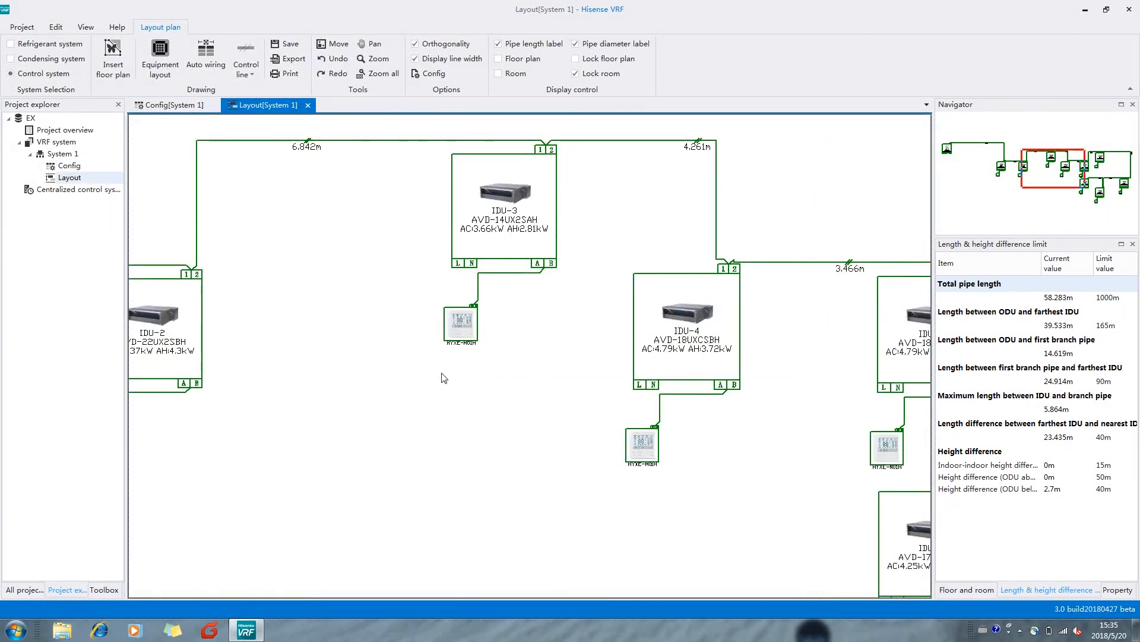
scroll(467, 351, "up", 2)
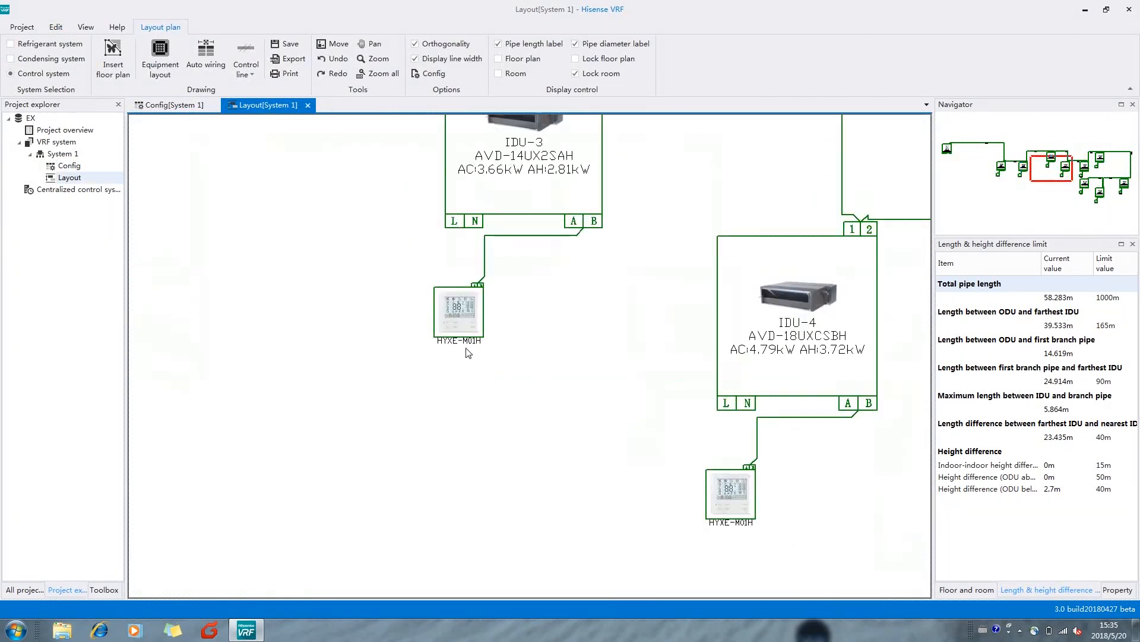
right_click(537, 282)
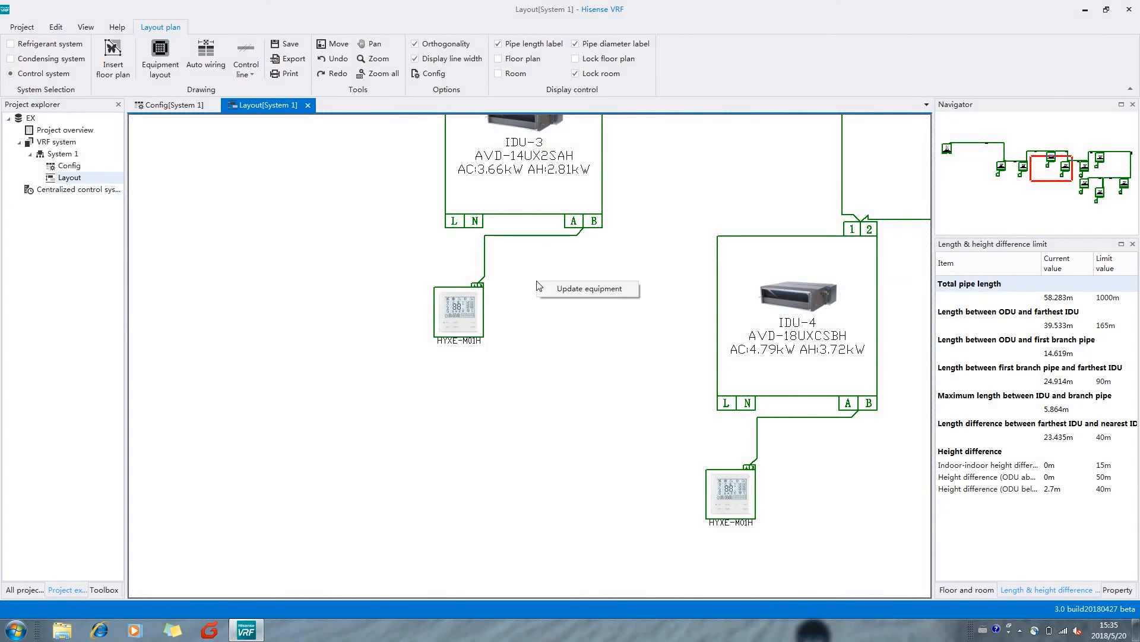
left_click(581, 289)
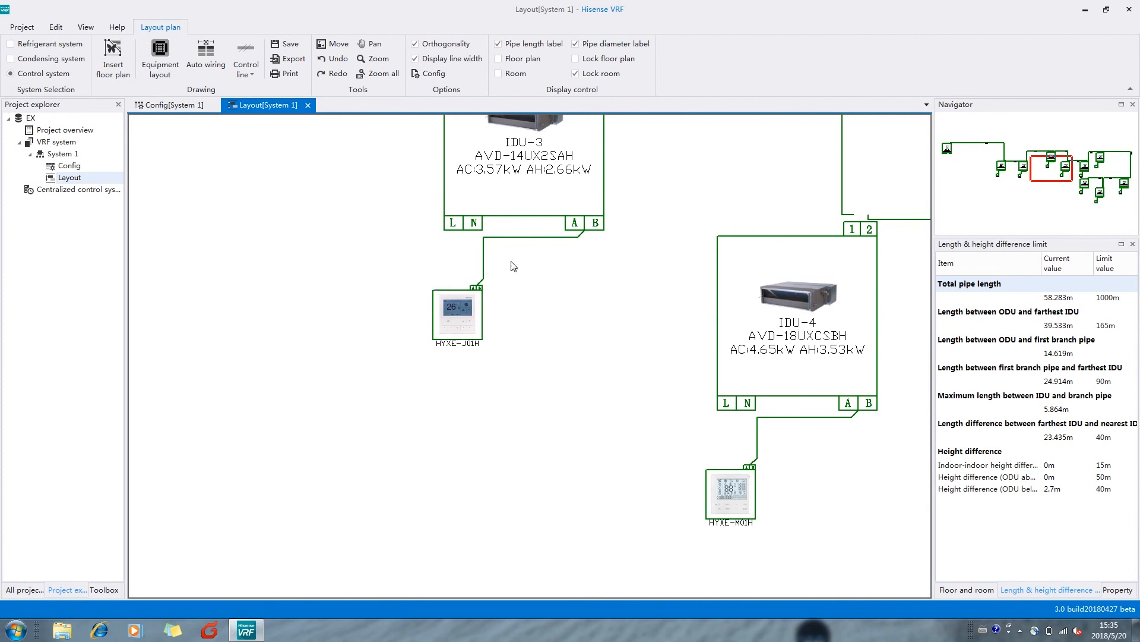
Step: Add group control to IDU-1 and IDU-2 with HYXE-M01H as group control 1
left_click_drag(515, 265, 518, 277)
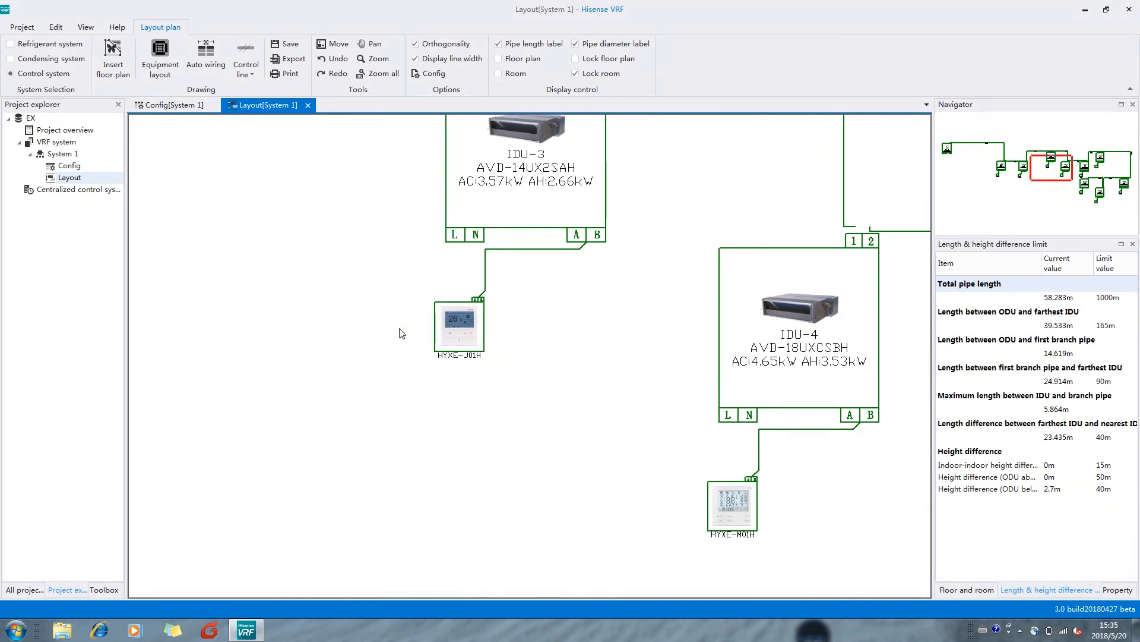
scroll(399, 333, "down", 2)
left_click_drag(440, 315, 506, 314)
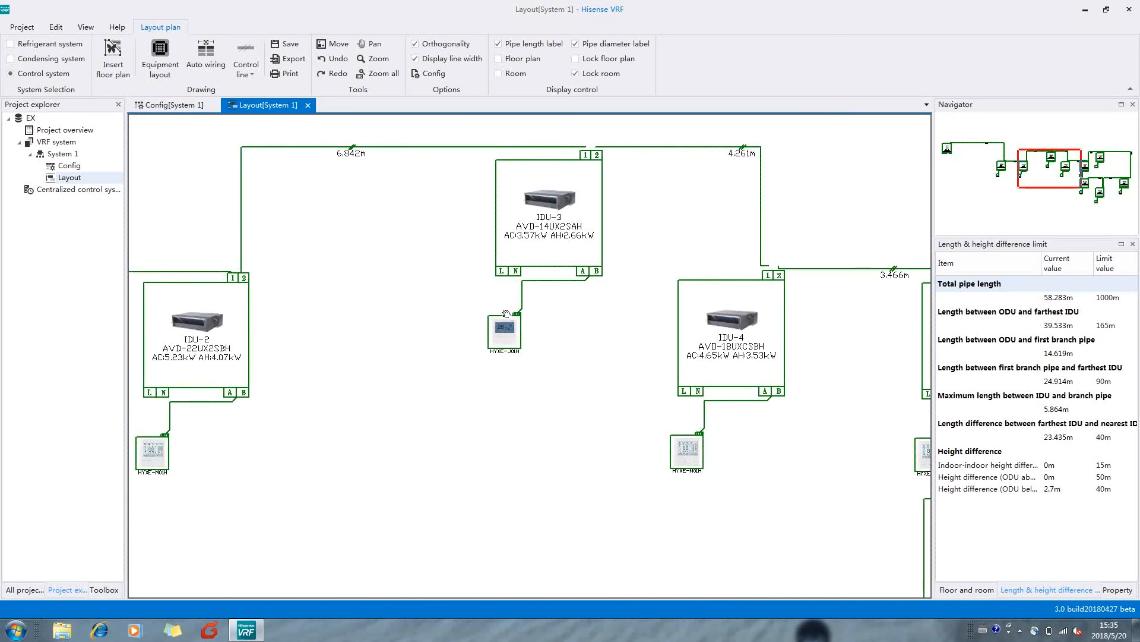
scroll(494, 309, "down", 3)
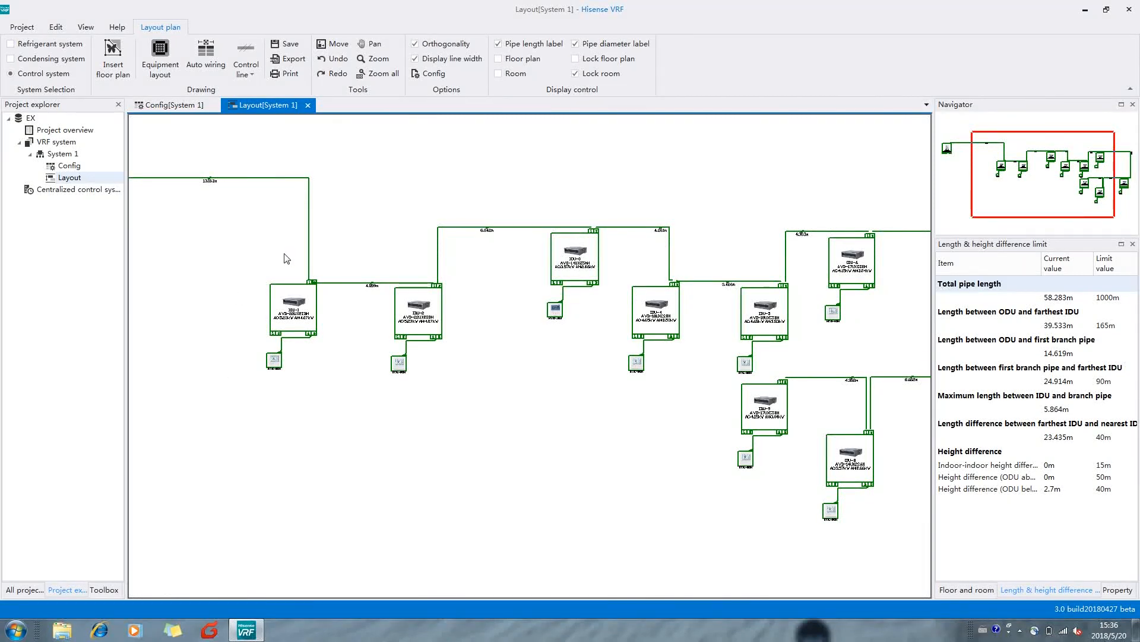
mouse_move(502, 423)
left_mouse_down()
mouse_move(289, 302)
mouse_move(248, 293)
left_mouse_up()
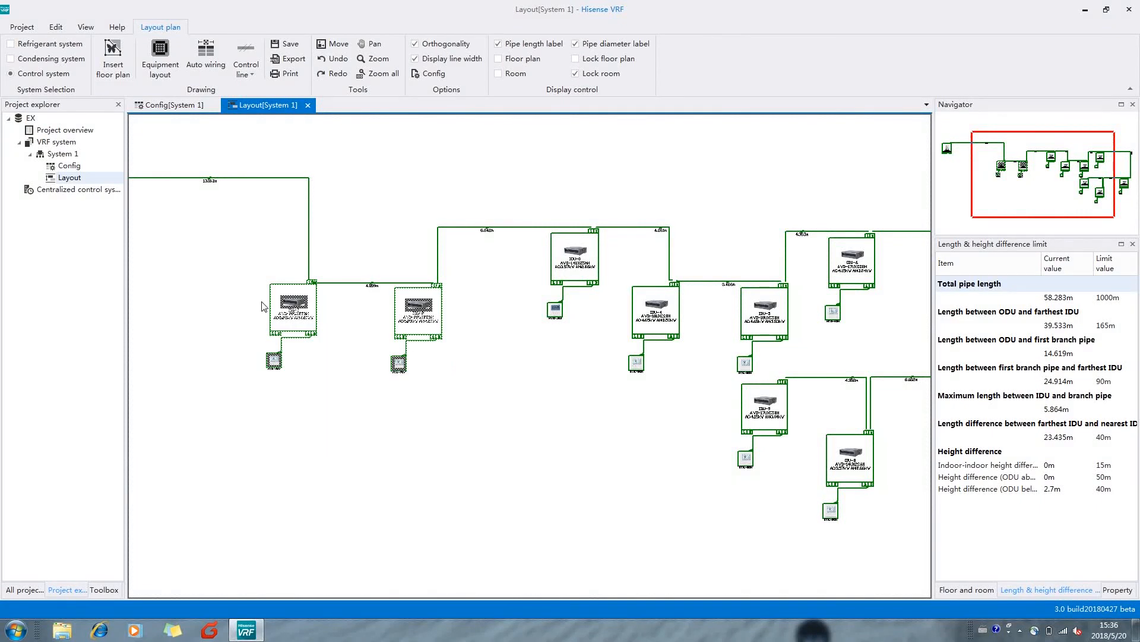
right_click(292, 302)
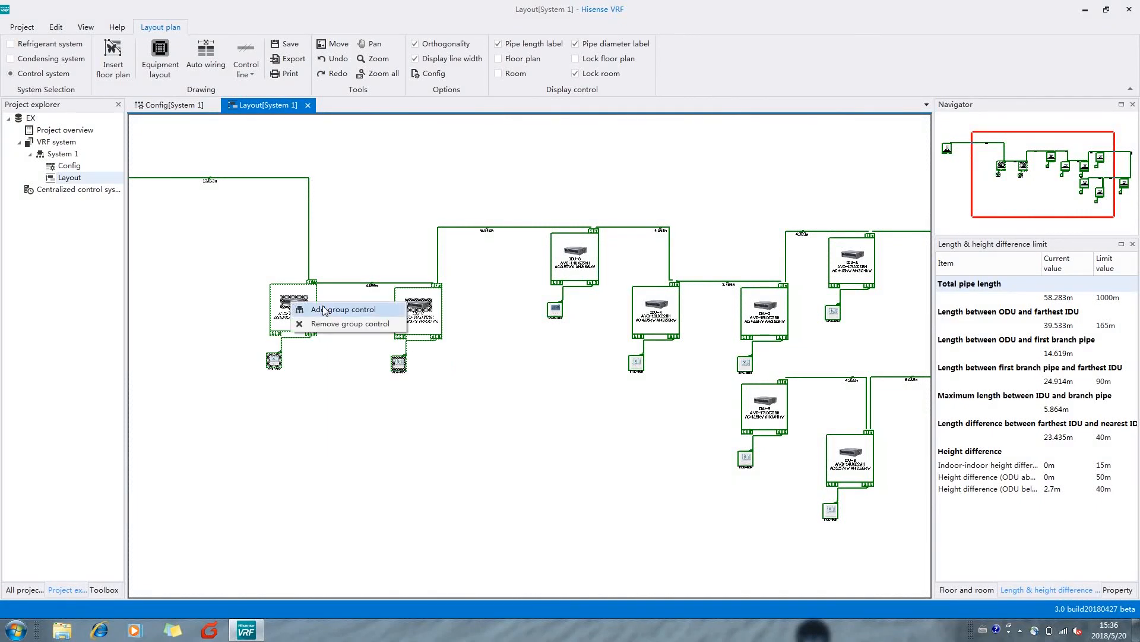
left_click(344, 310)
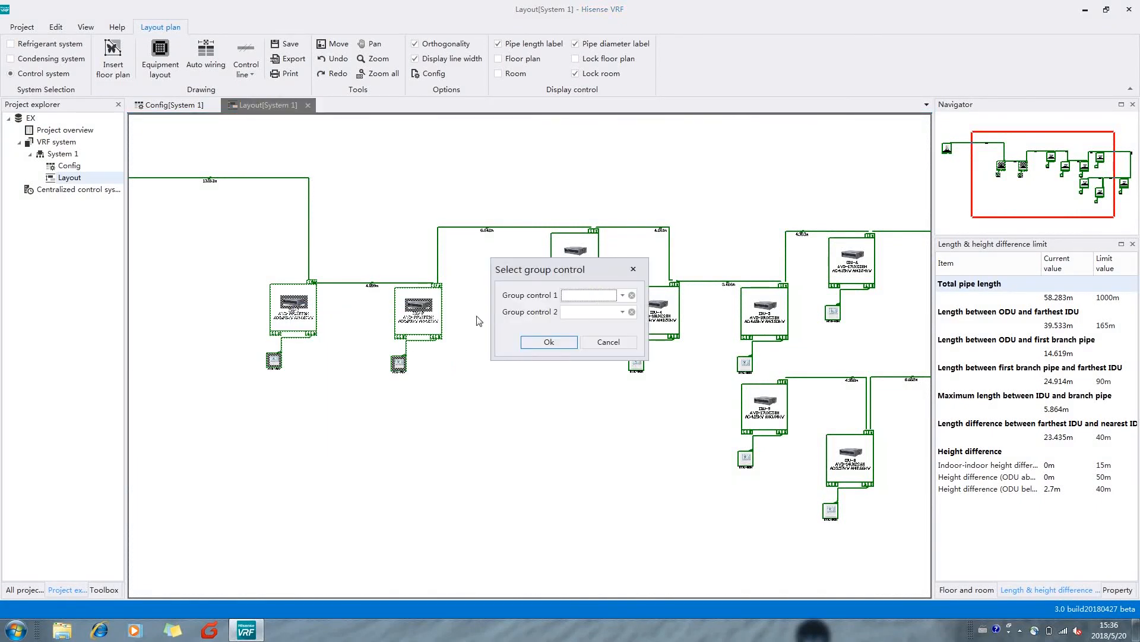
left_click(623, 295)
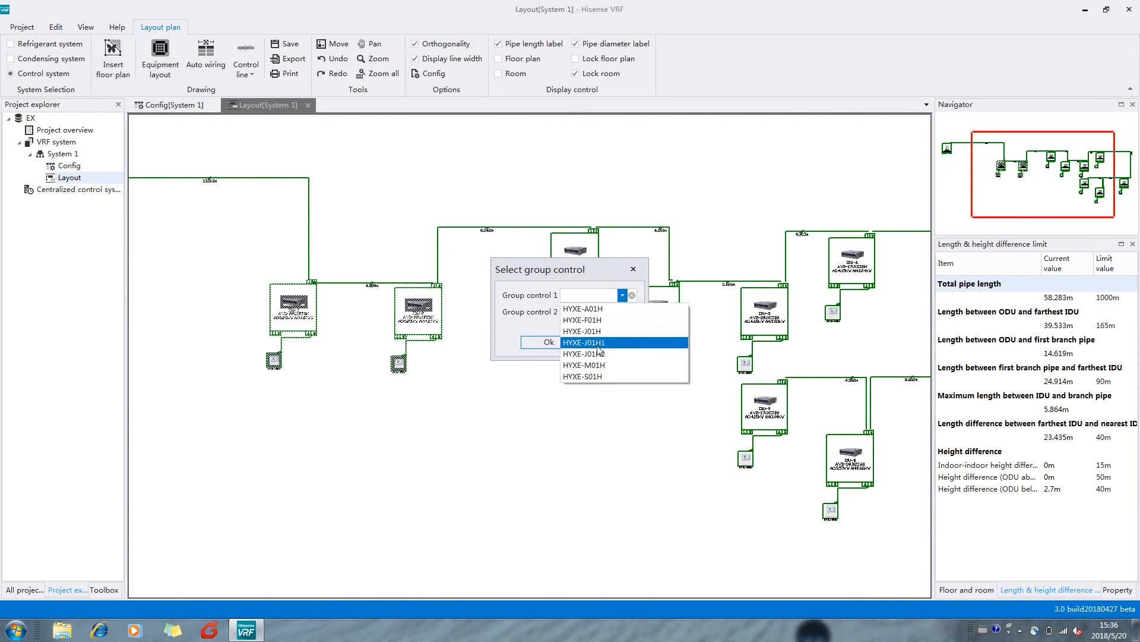
left_click(597, 367)
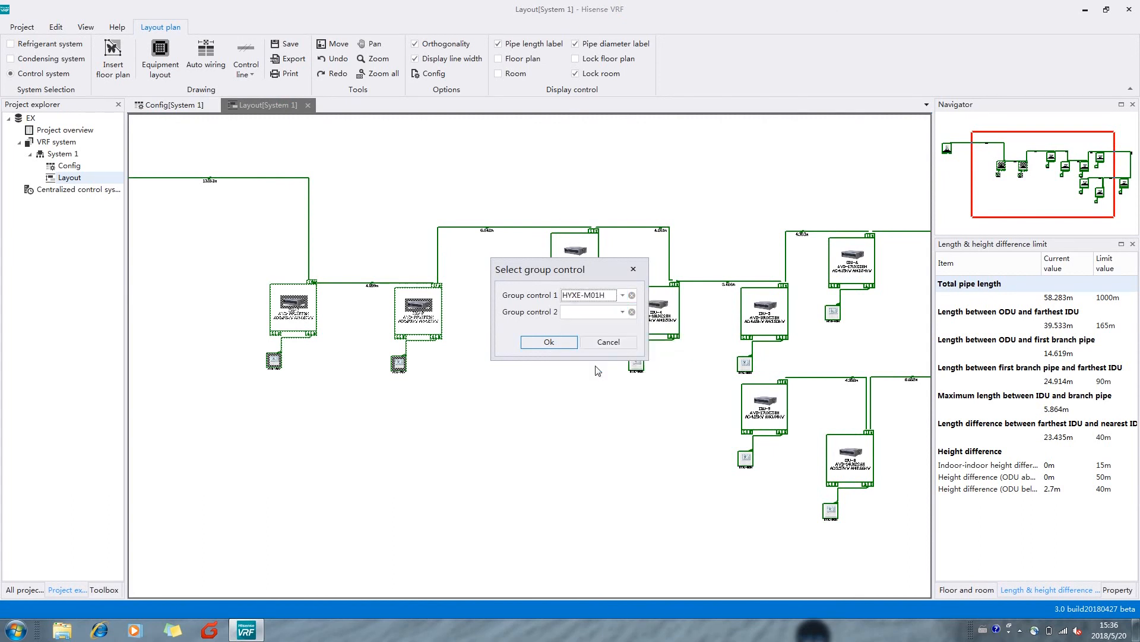
left_click(529, 343)
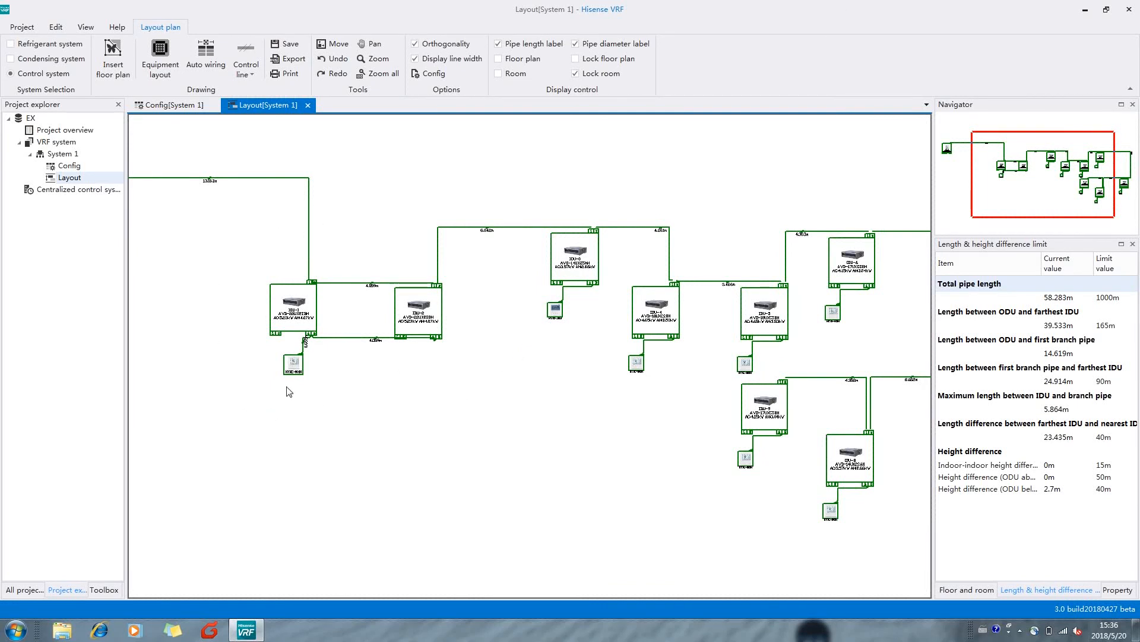
Step: Reassign the group control of IDU-1 and IDU-2, with HYXE-J01H as group control 1 and HYXE-M01H as group control 2
scroll(289, 392, "up", 2)
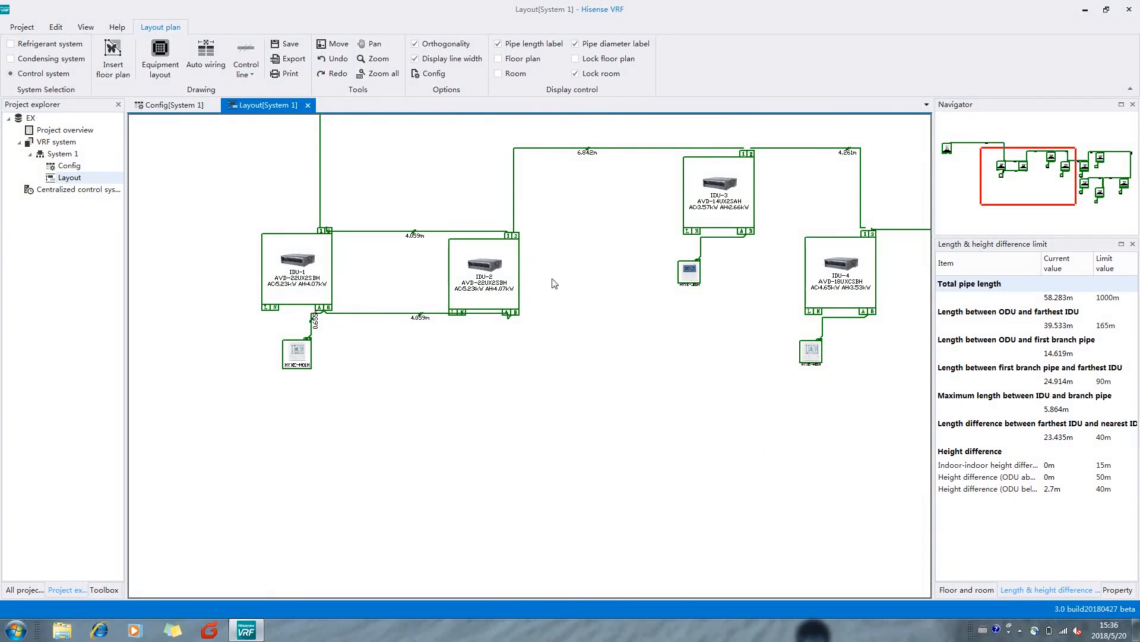
scroll(554, 284, "down", 1)
scroll(491, 278, "down", 1)
left_click_drag(490, 278, 444, 269)
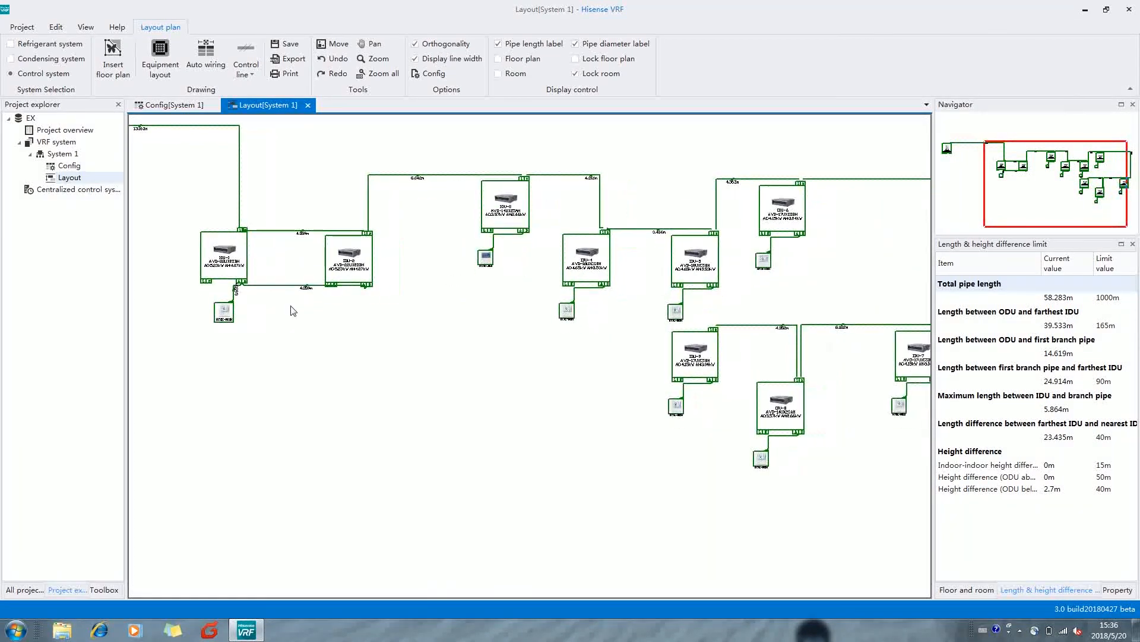
left_click_drag(296, 311, 295, 315)
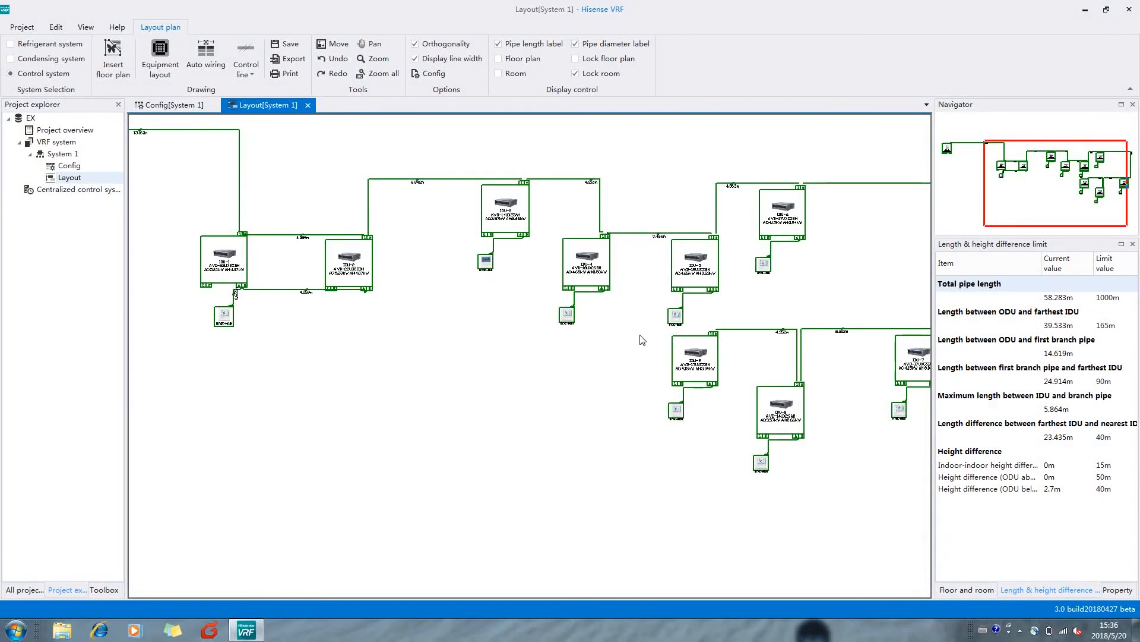
left_click_drag(274, 348, 323, 347)
left_click_drag(481, 364, 232, 234)
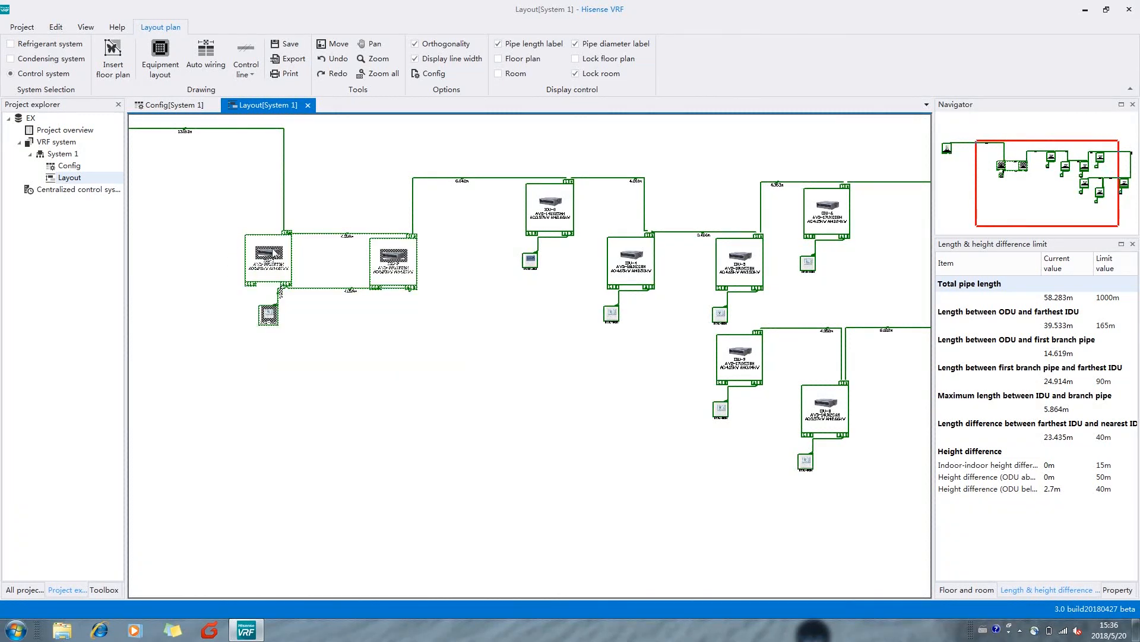
right_click(274, 250)
left_click(330, 255)
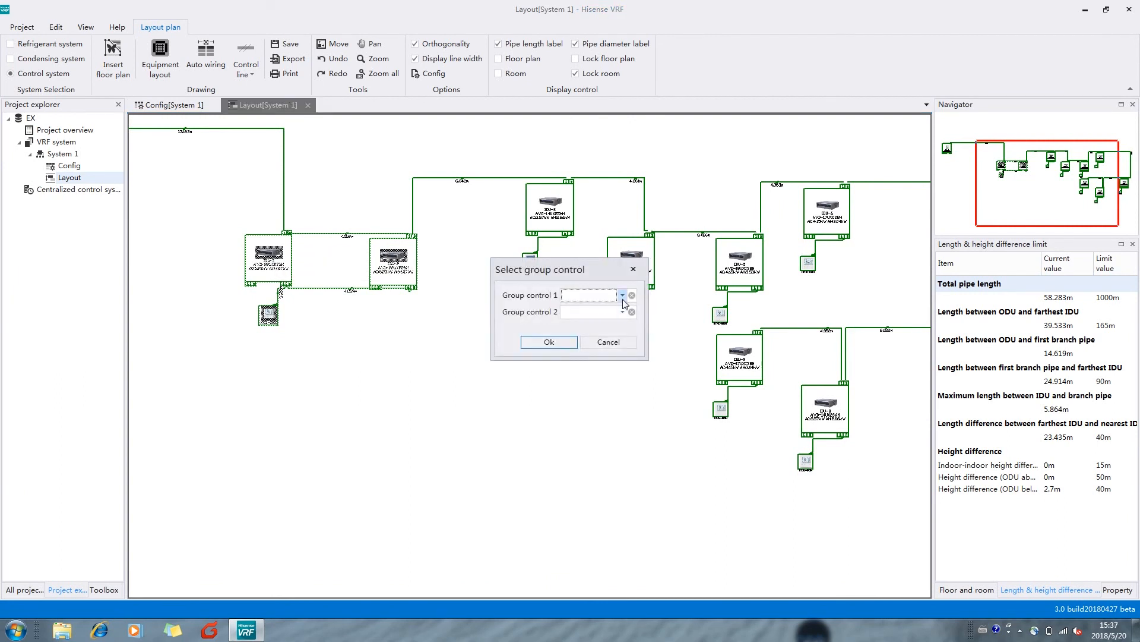
left_click(624, 301)
left_click(602, 332)
left_click(606, 313)
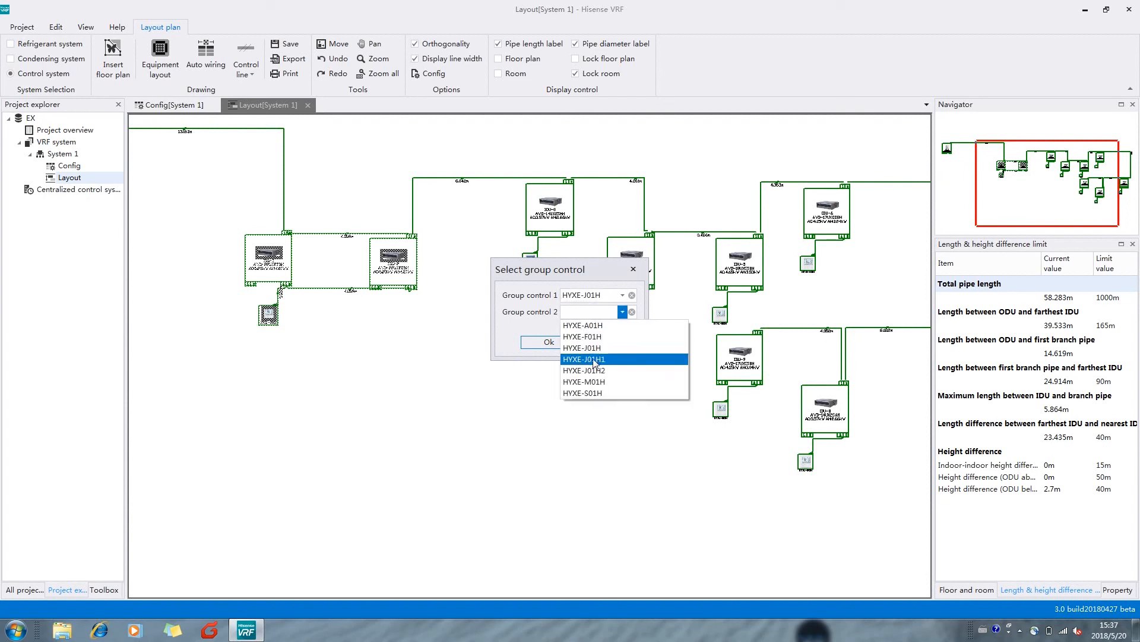
left_click(595, 382)
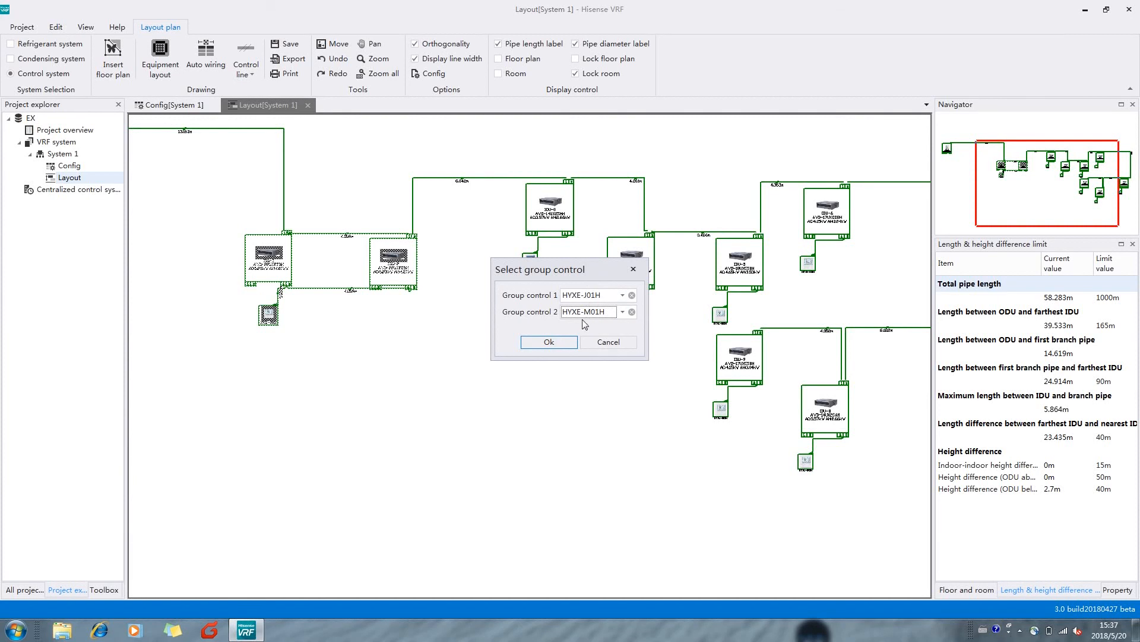
left_click(552, 343)
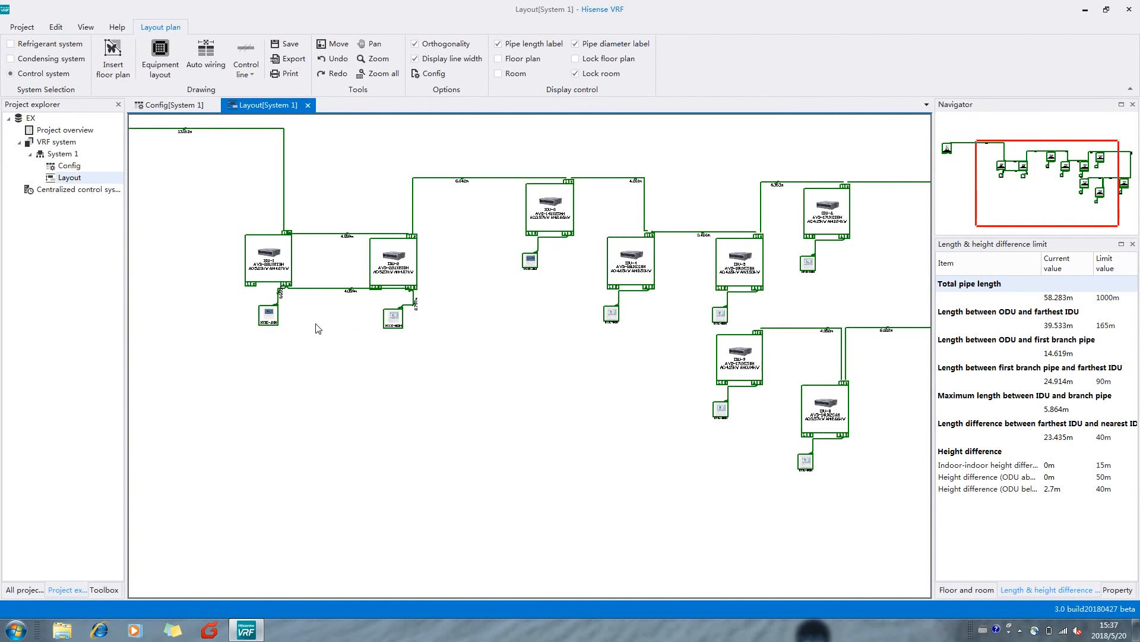
scroll(316, 326, "up", 4)
left_click_drag(377, 376, 389, 396)
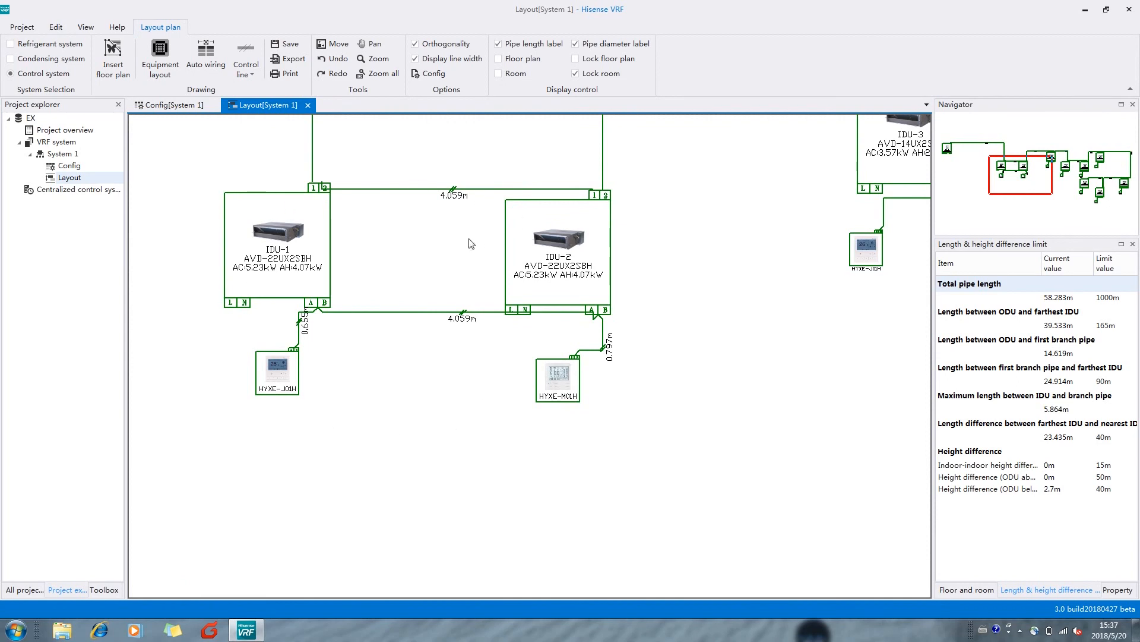
Step: In the centralized control system, assign System 1 to a new control group, add HCCS-H128H2C1YM as central equipment, and generate the scheme
scroll(439, 250, "down", 4)
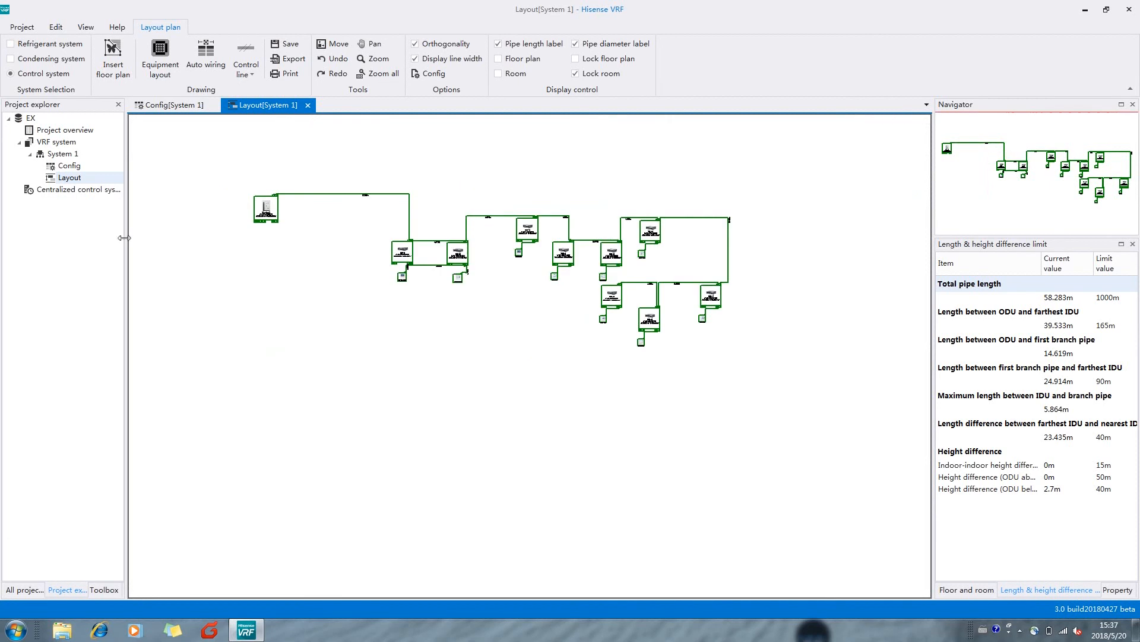
left_click(41, 190)
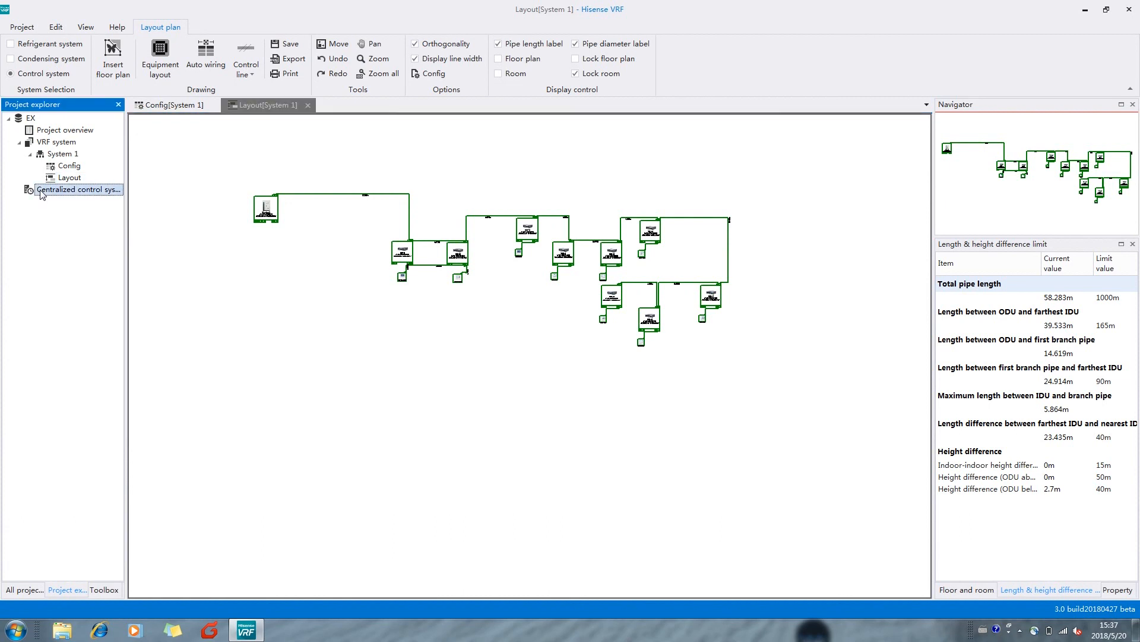
double_click(72, 191)
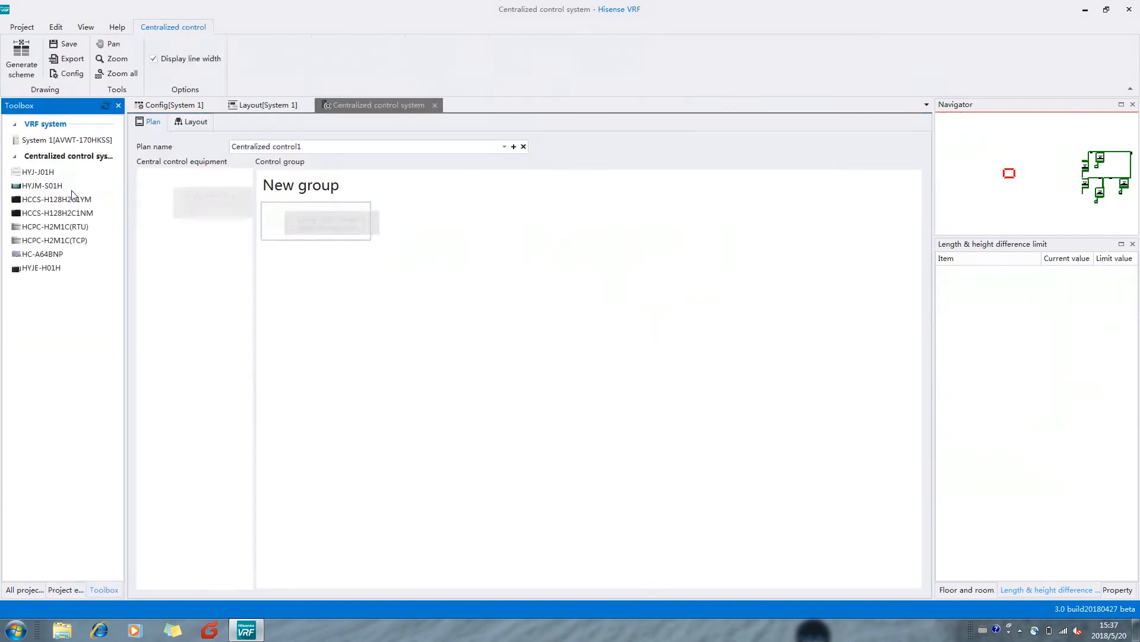
left_click_drag(46, 143, 316, 214)
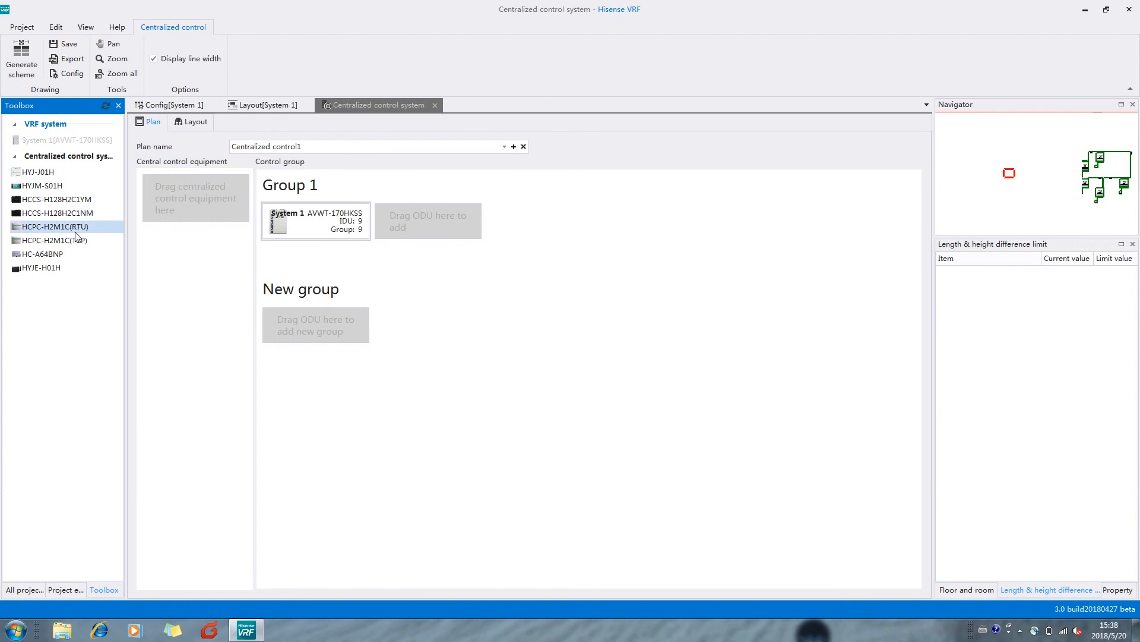
left_click_drag(60, 201, 188, 205)
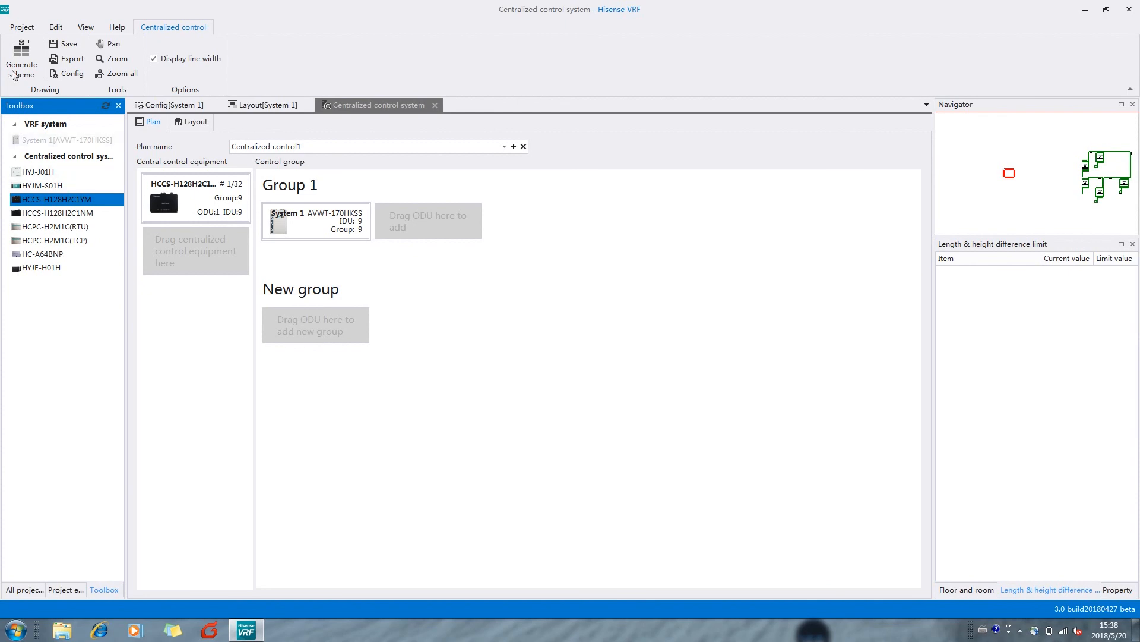
left_click(17, 53)
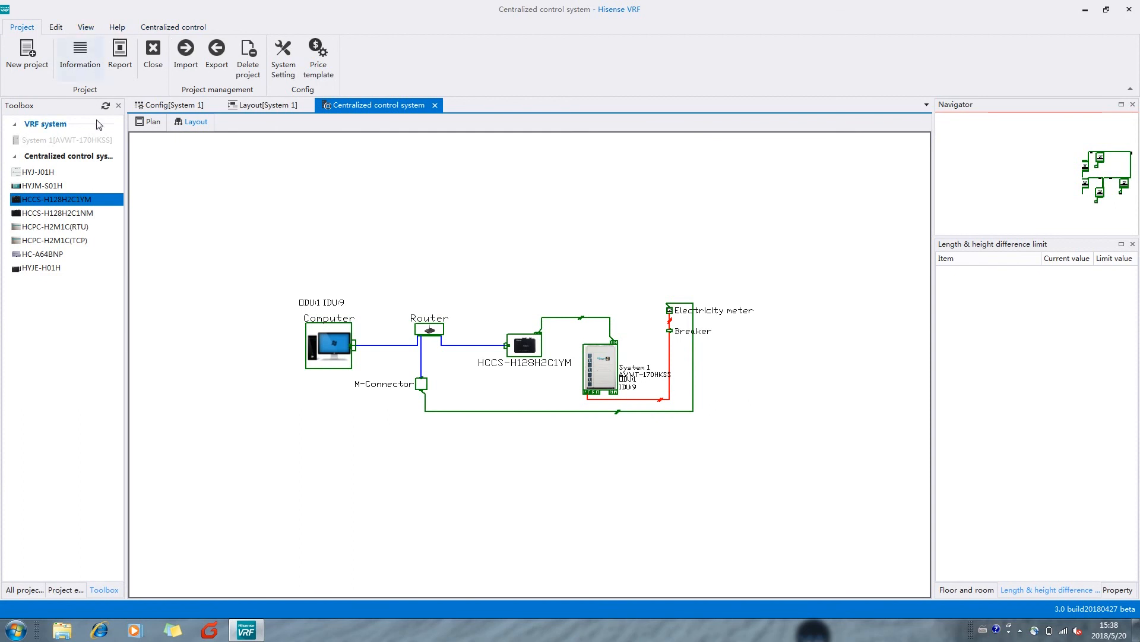
Step: Return to the System 1 layout and display its refrigerant piping over the floor plan
left_click(270, 106)
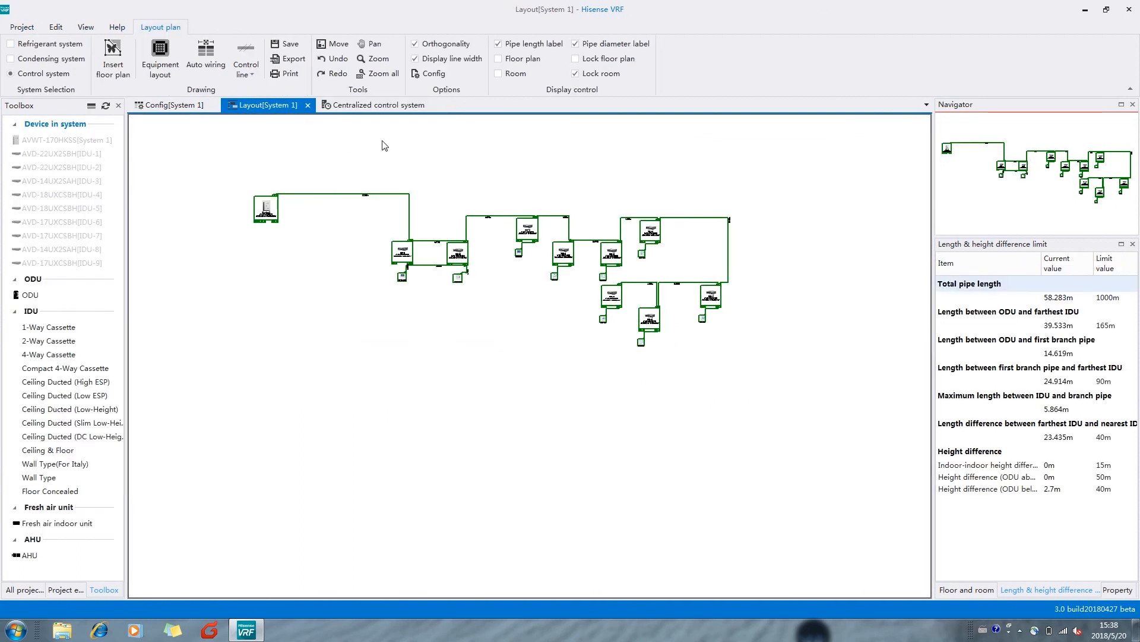
left_click(11, 44)
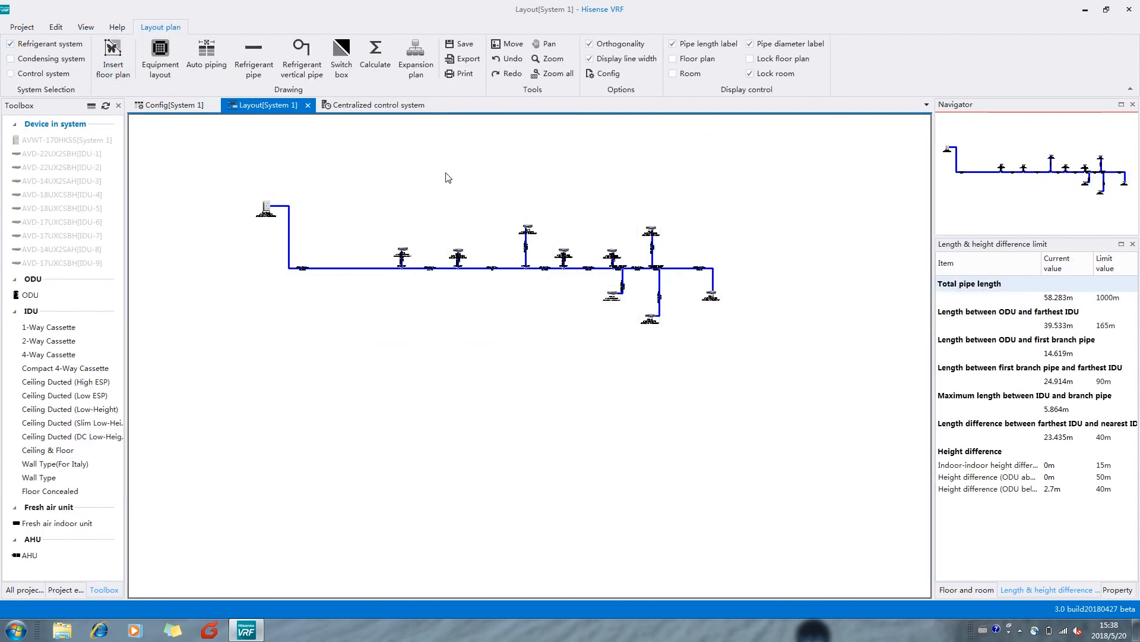
left_click(698, 61)
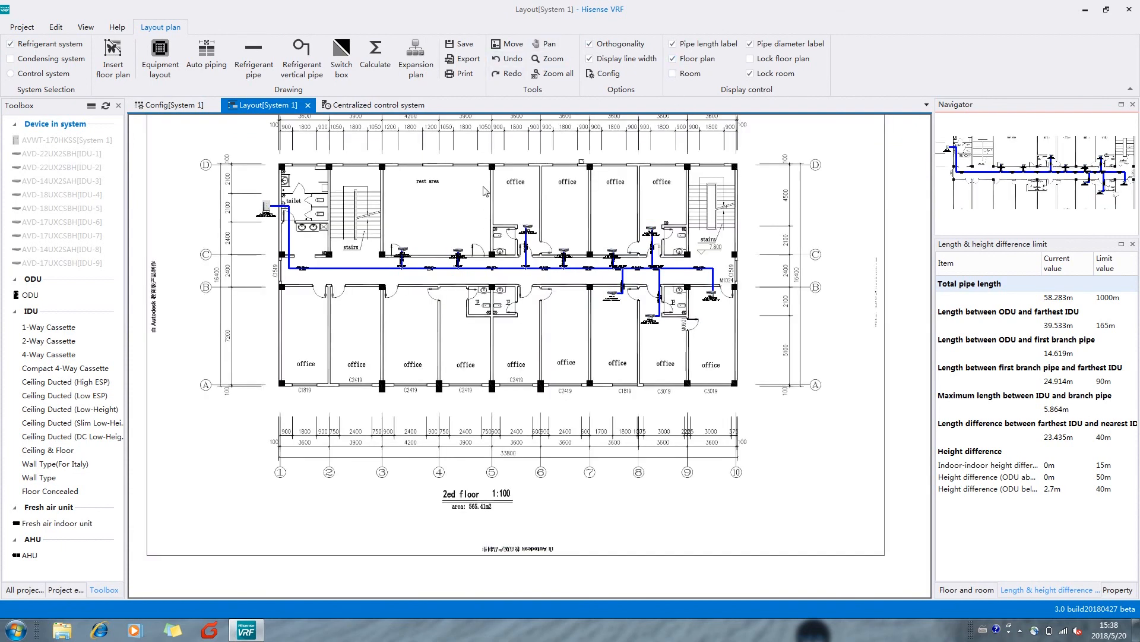
left_click_drag(421, 144, 425, 161)
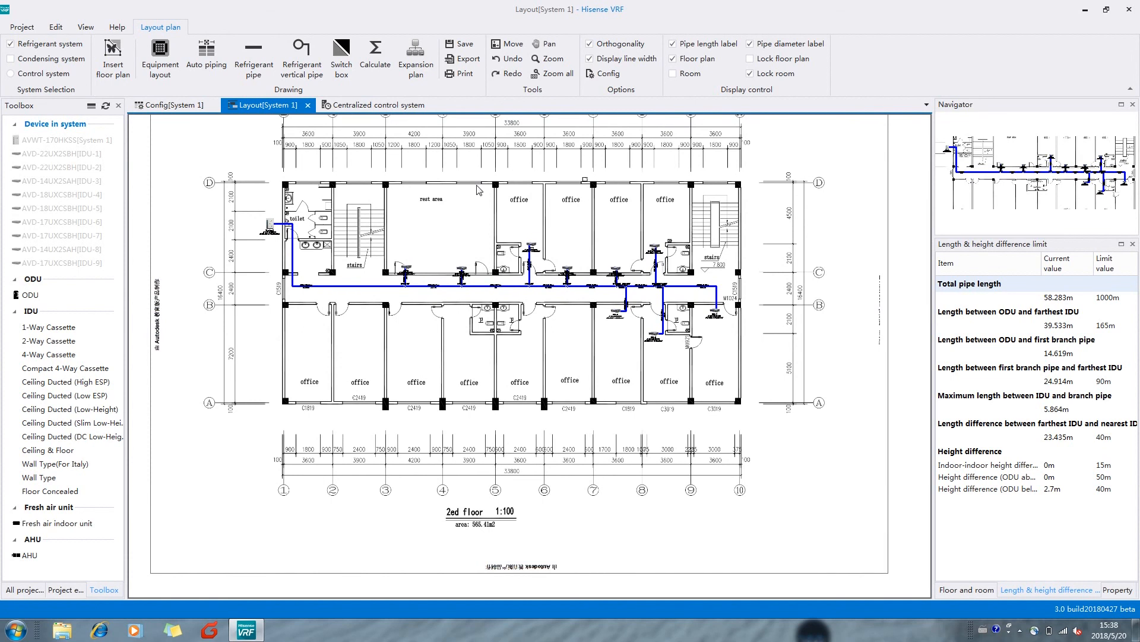
Step: Generate the expansion plan of System 1 and export it as the picture file System 1.jpg
left_click(425, 76)
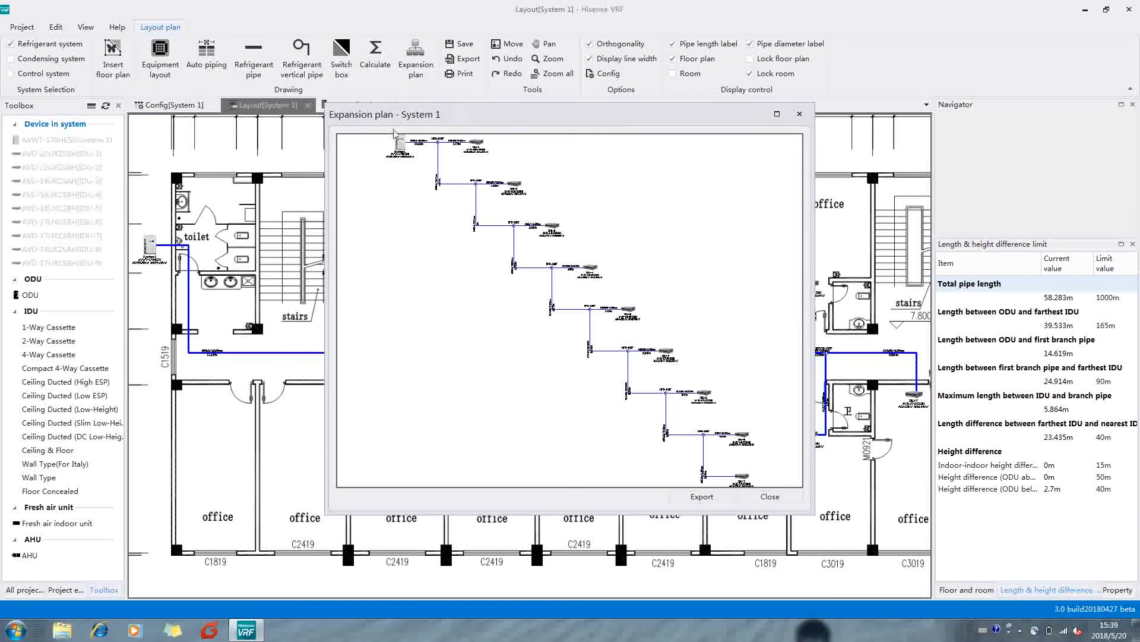
left_click(699, 499)
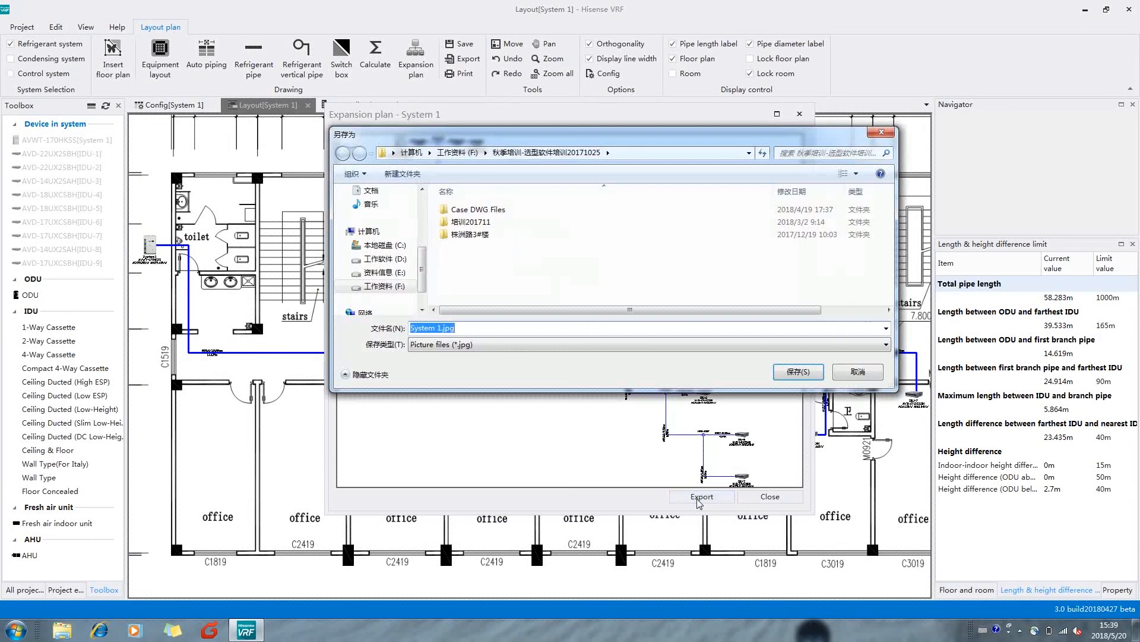
left_click(514, 346)
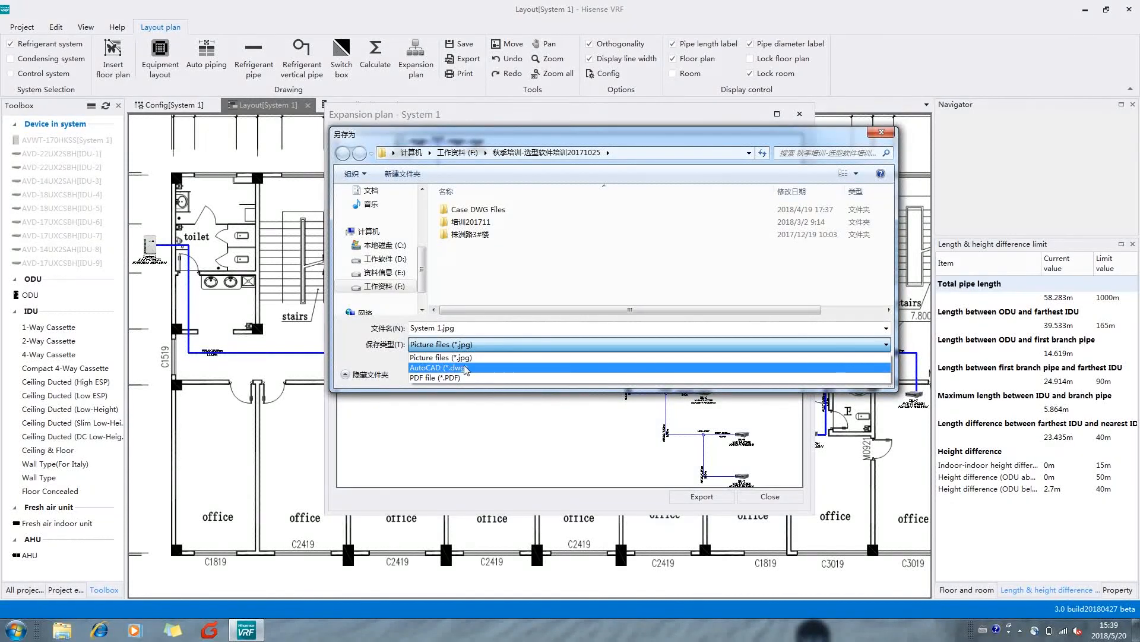
left_click(431, 360)
left_click(781, 366)
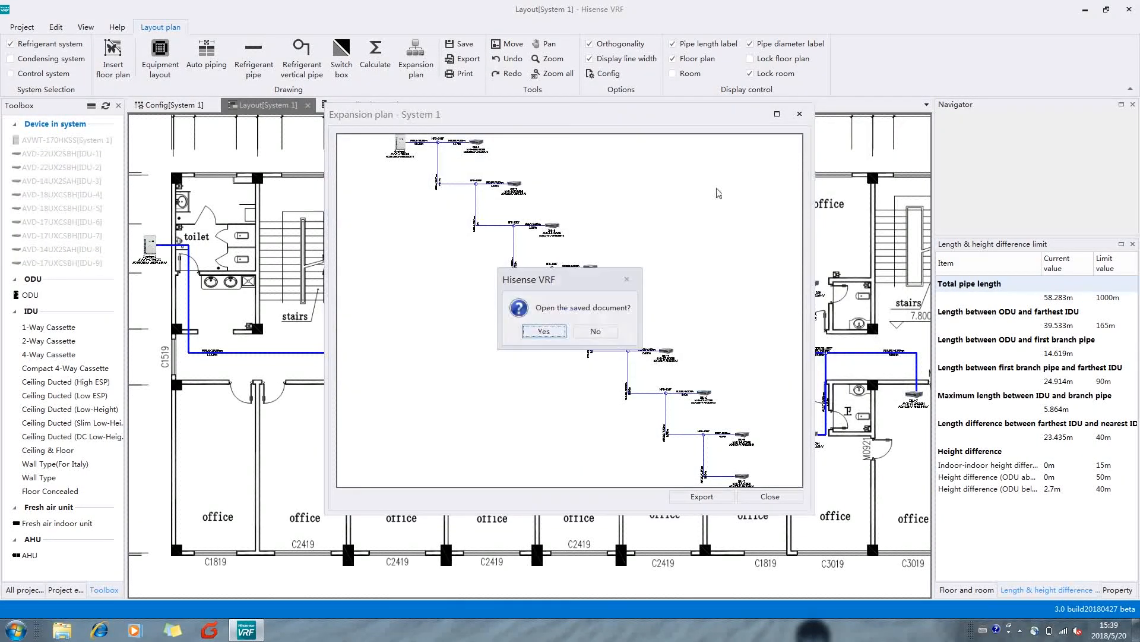
Step: Open the exported System 1.jpg, rotate it a quarter turn counter-clockwise, and close it along with the expansion plan
left_click(543, 331)
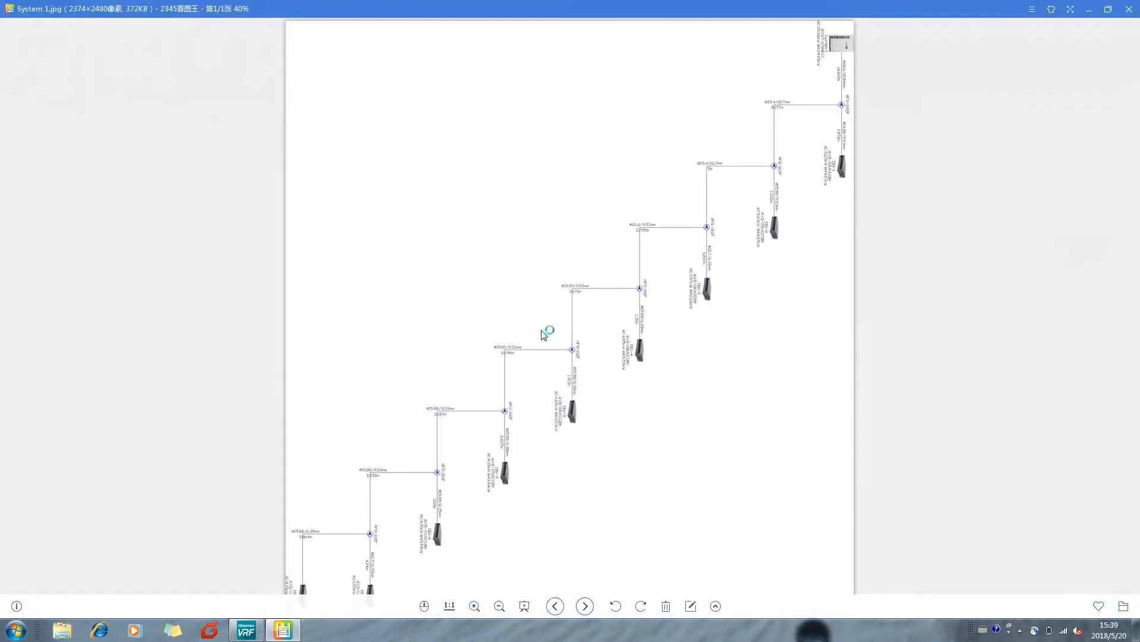
left_click(615, 606)
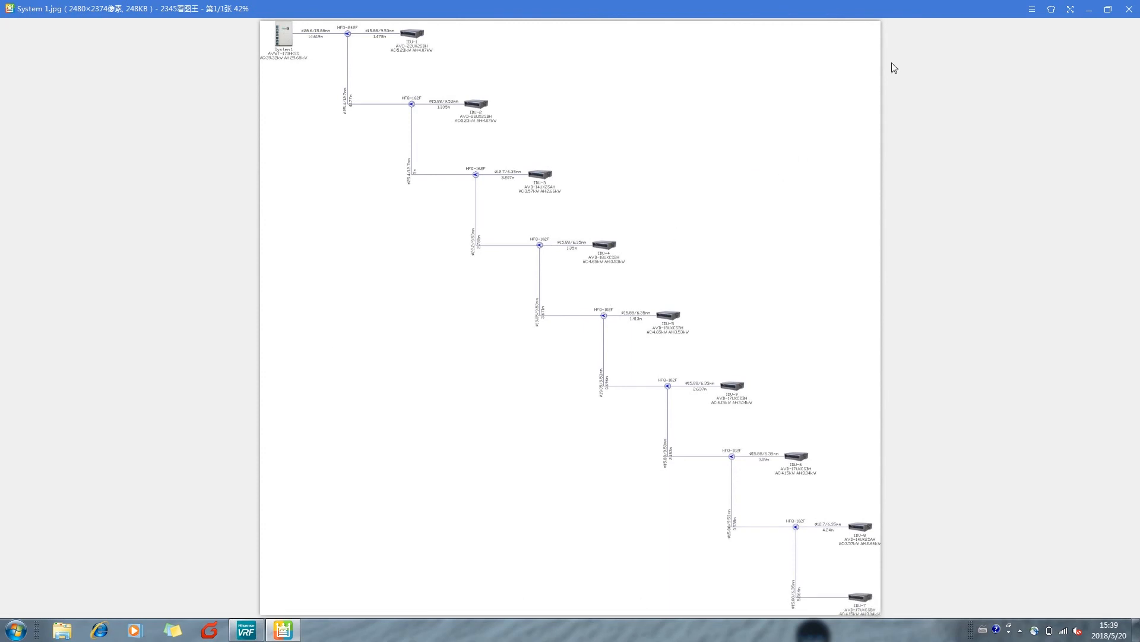
left_click(1127, 8)
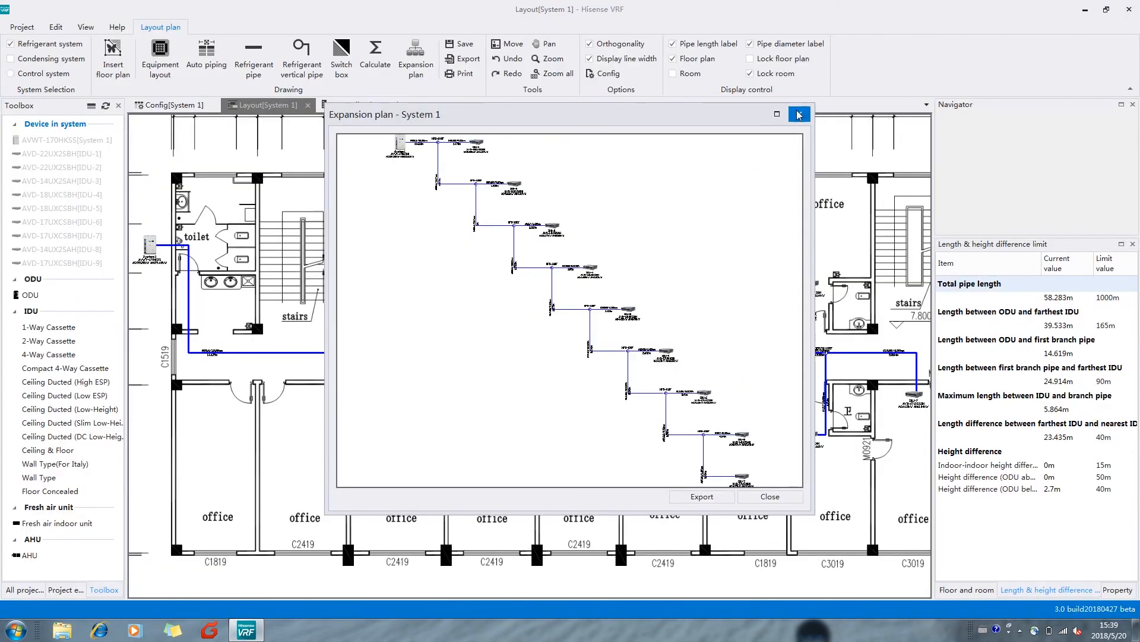
left_click(799, 116)
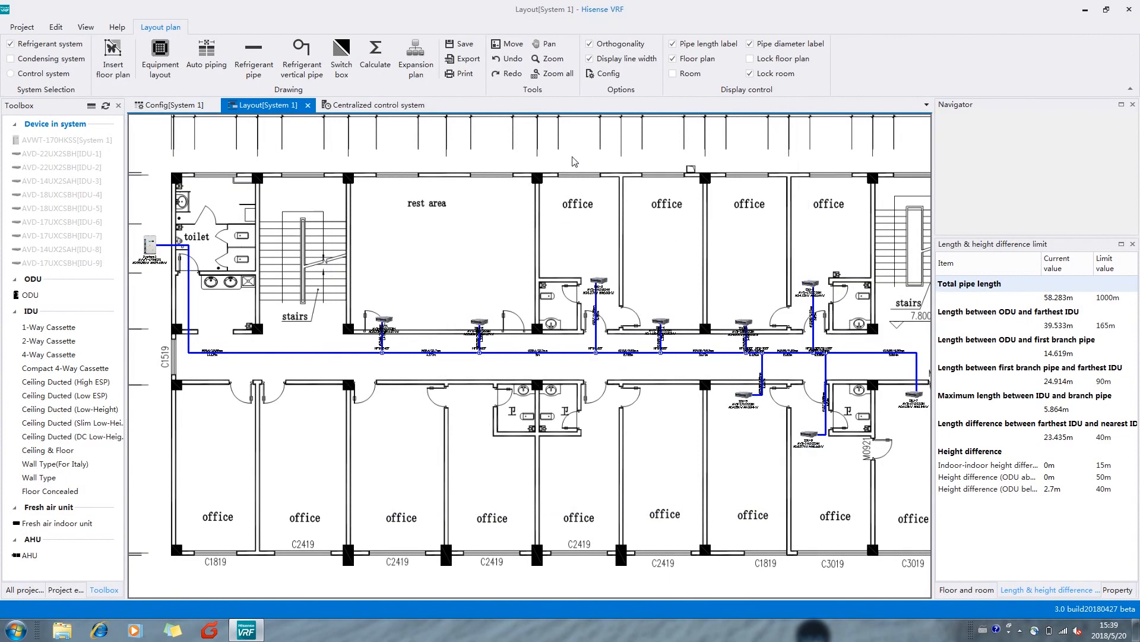
Step: Export the refrigerant layout with its floor plan to the desktop as the picture file EX.jpg
left_click(469, 60)
type("EX")
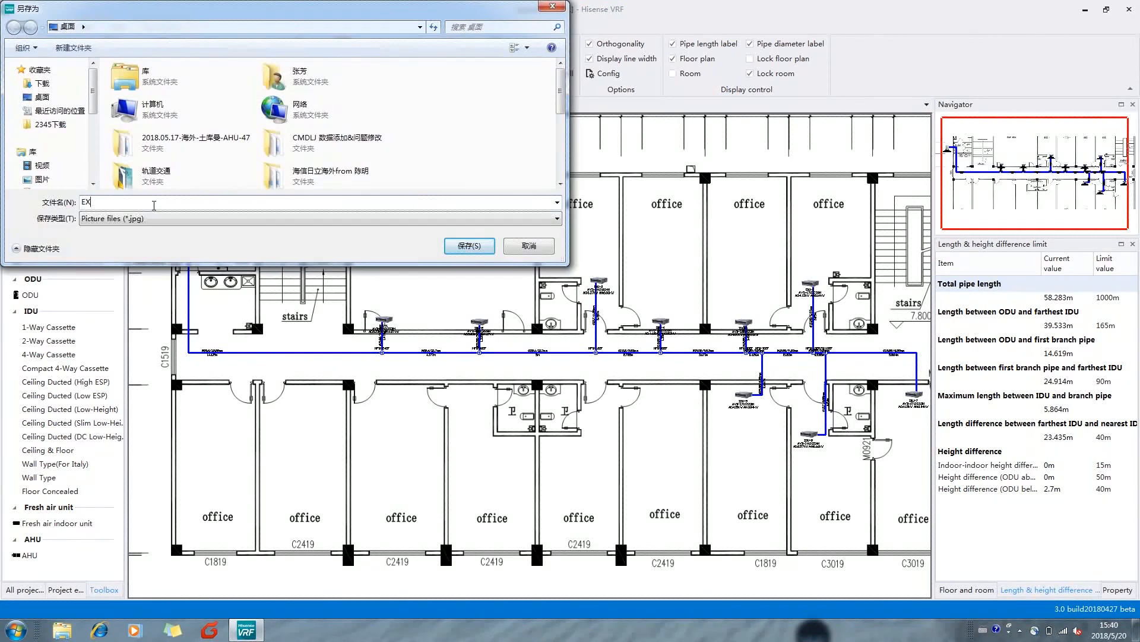
left_click(282, 218)
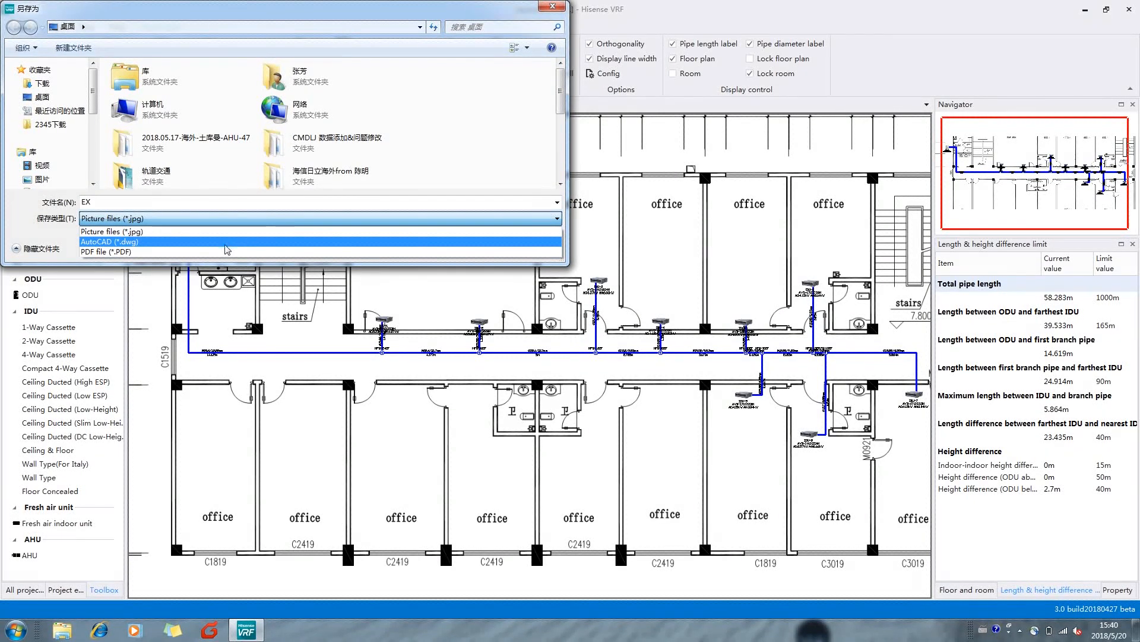
left_click(256, 218)
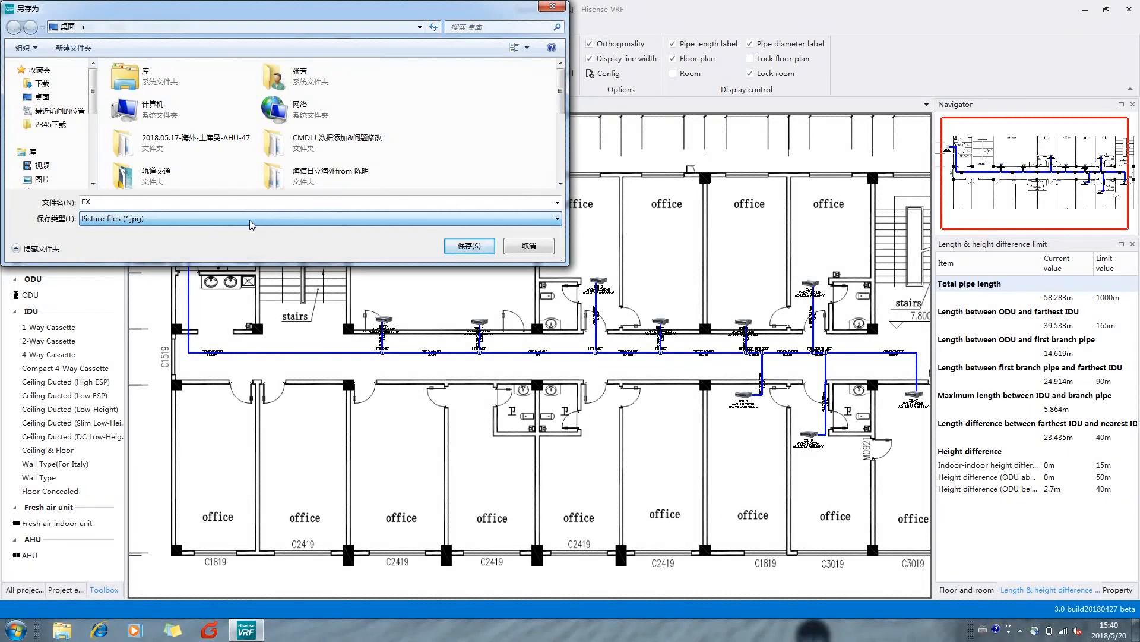
left_click(469, 246)
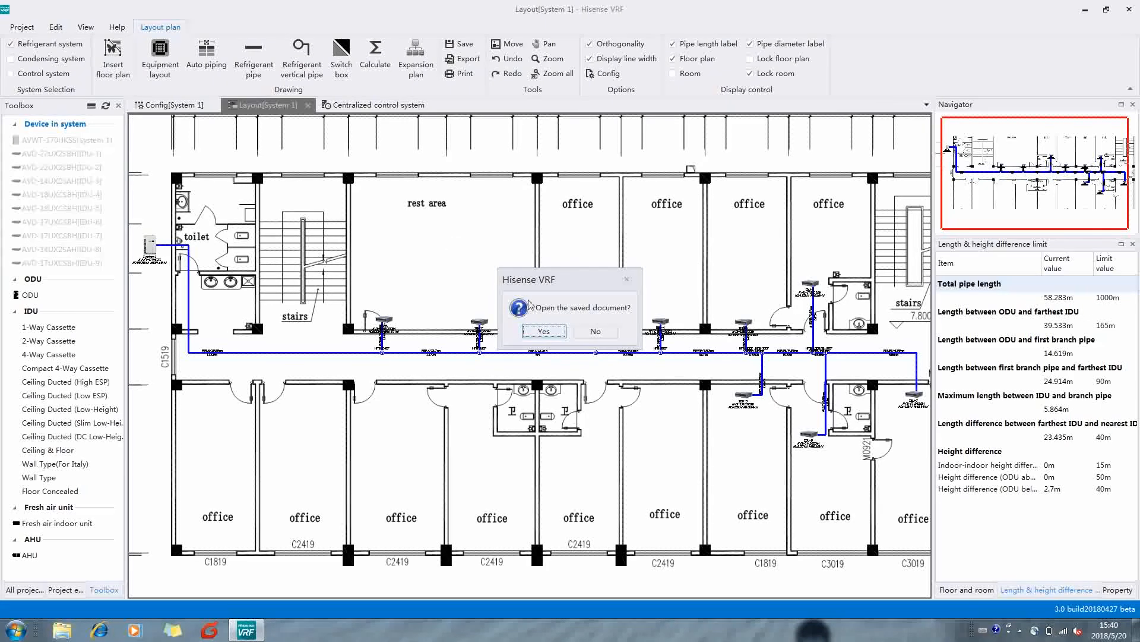
Step: Open the exported EX.jpg, rotate it a quarter turn counter-clockwise, and close the image
left_click(544, 331)
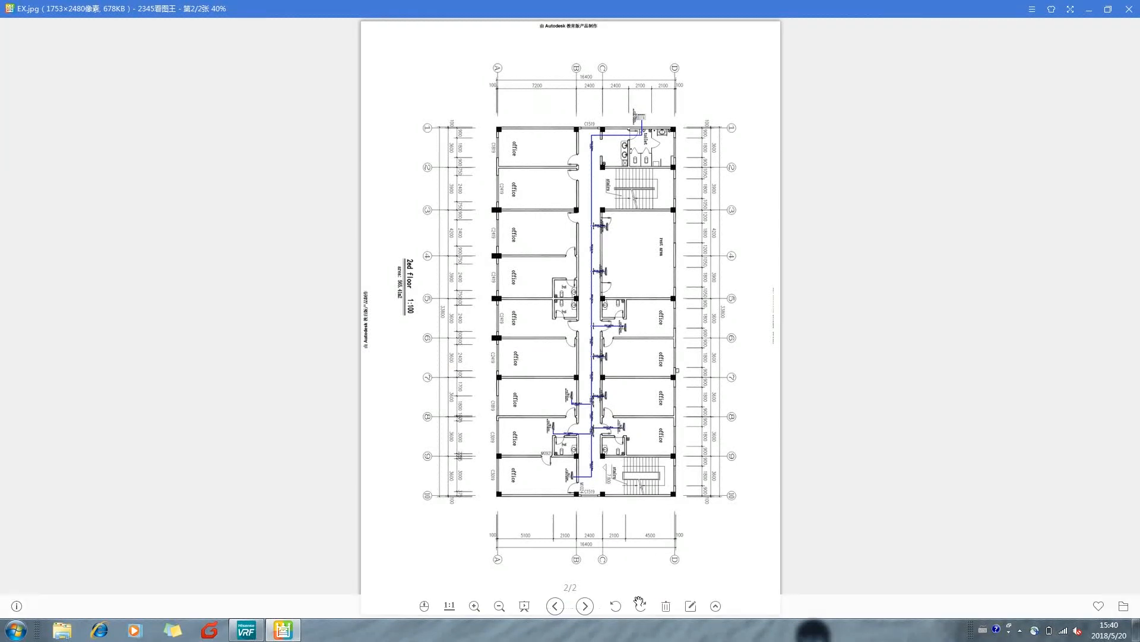
left_click(616, 606)
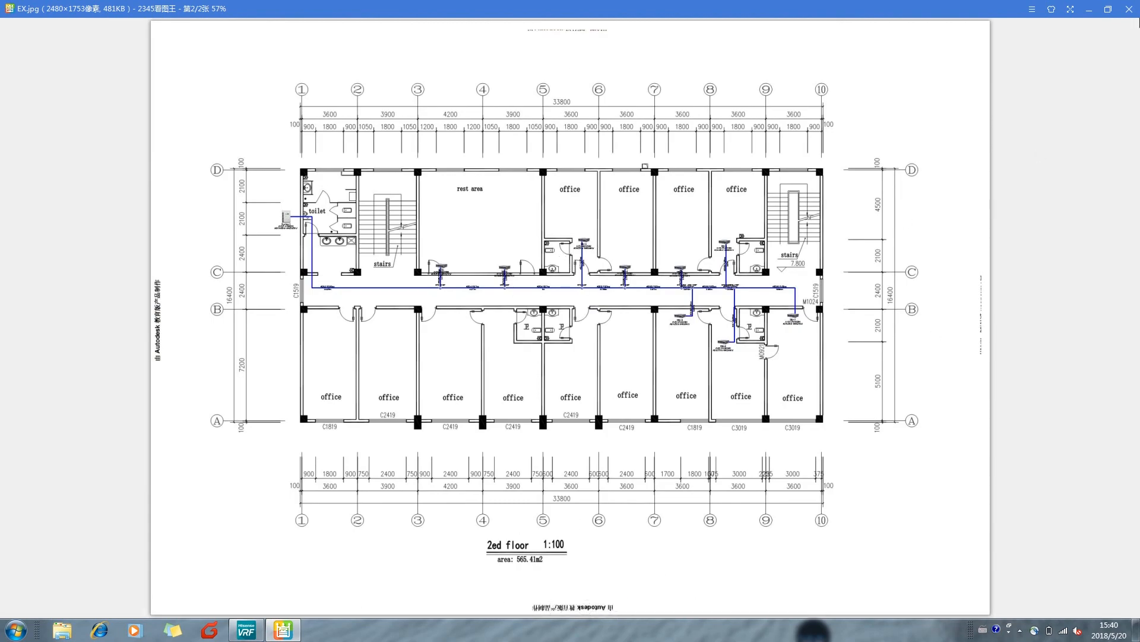
left_click(1136, 8)
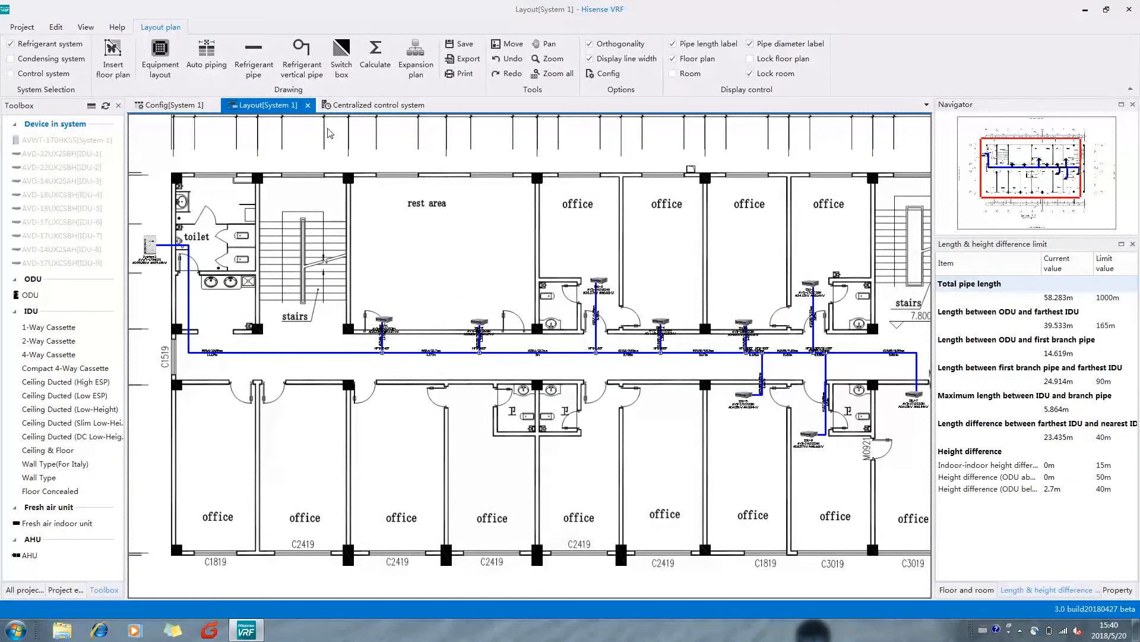
Step: Mark most of the floor plan as the print area, check the available printers, and leave the print setup without printing
left_click(467, 75)
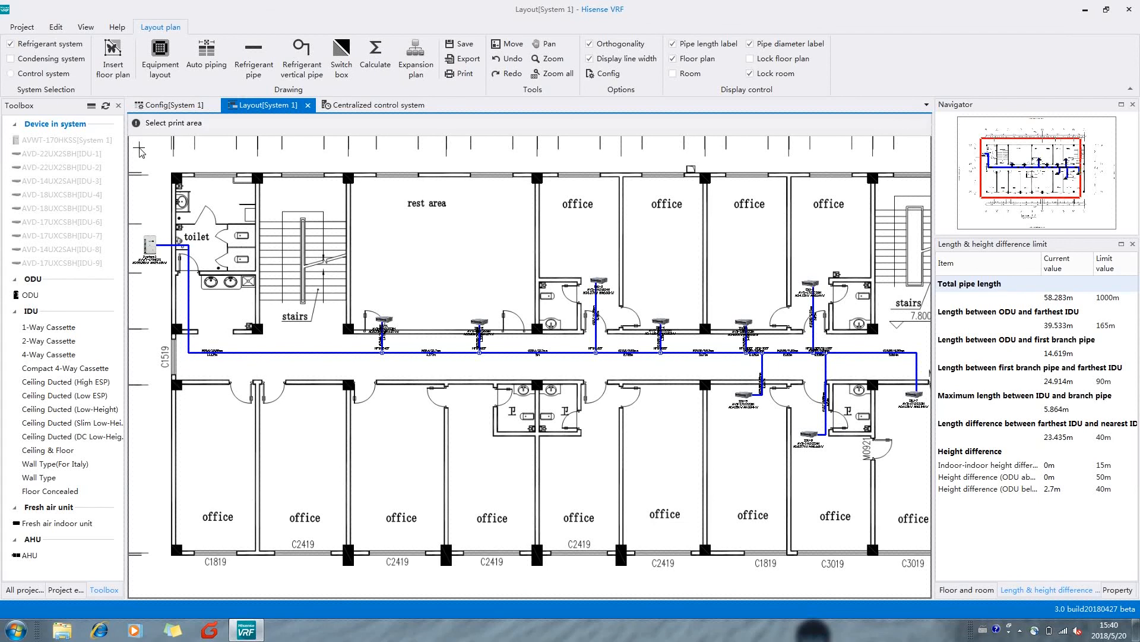
left_click_drag(139, 148, 931, 499)
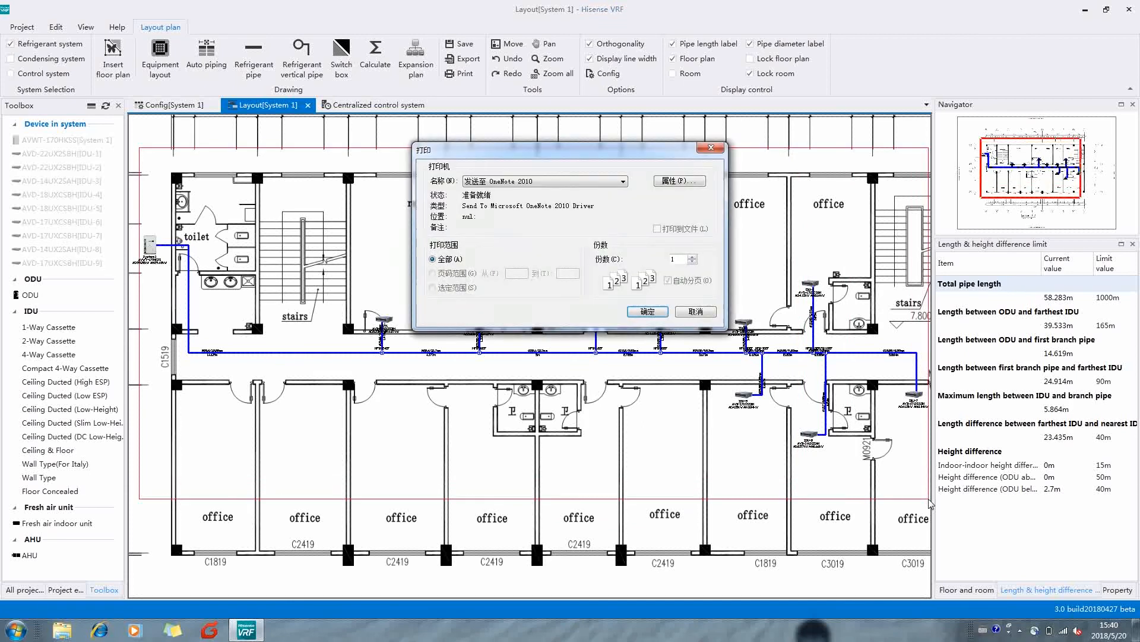
left_click(542, 185)
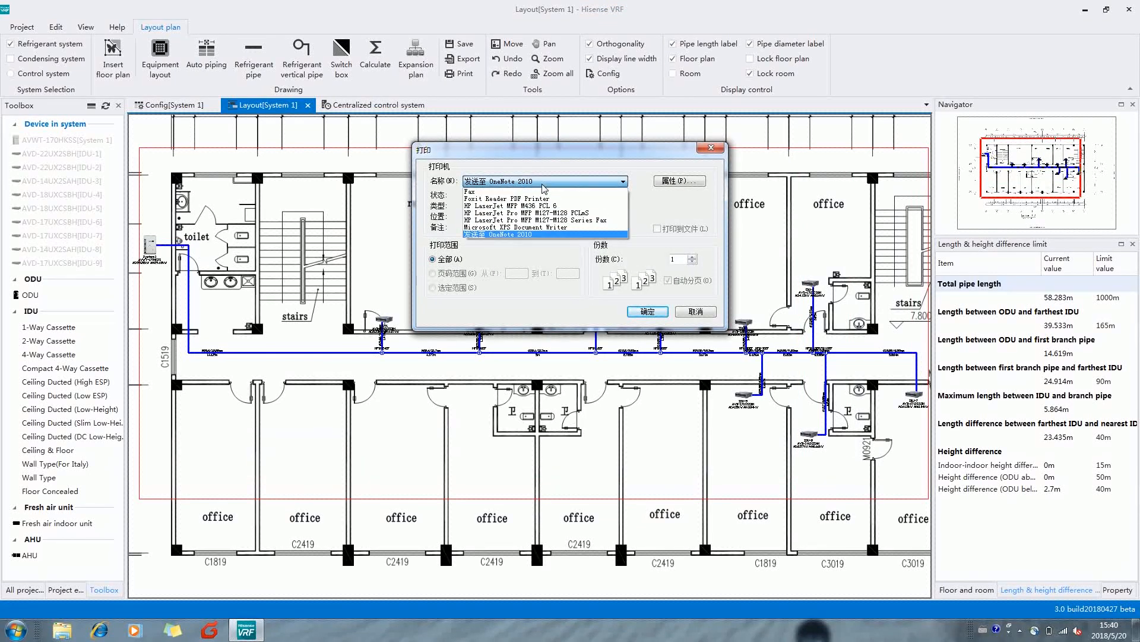
left_click(716, 149)
left_click(716, 149)
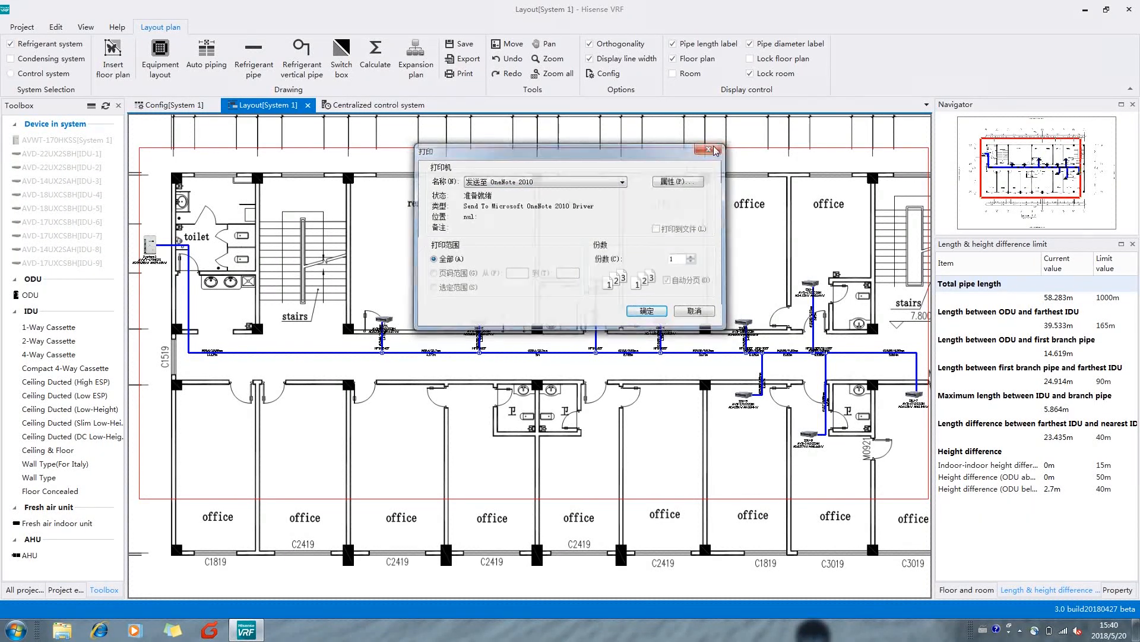